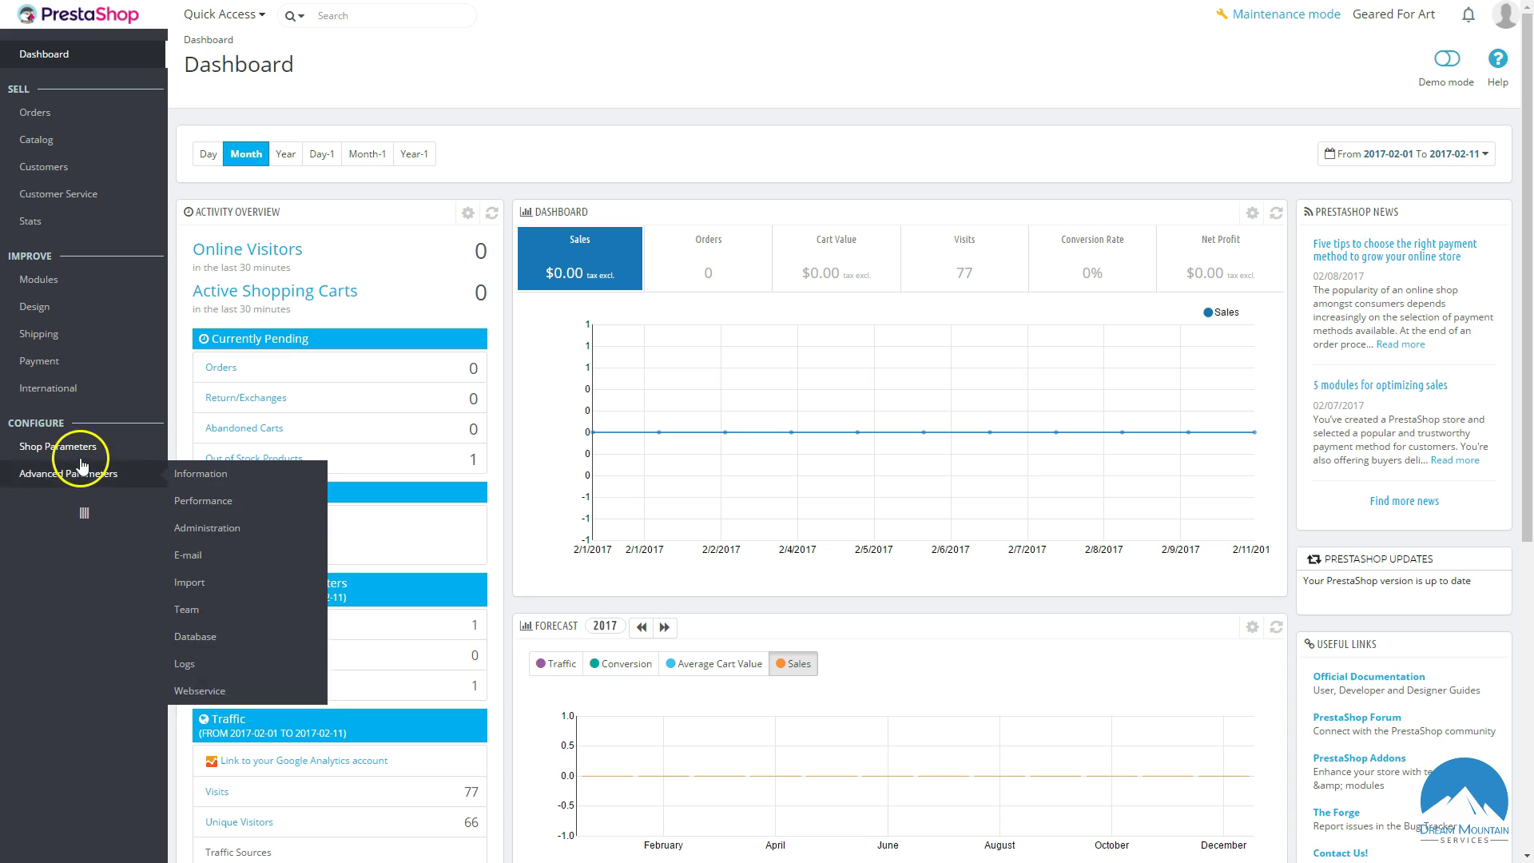
Reveal the Shop Parameters submenu in the dashboard sidebar, pointing at General.
{"action": "mouse_move", "coordinate": [108, 448]}
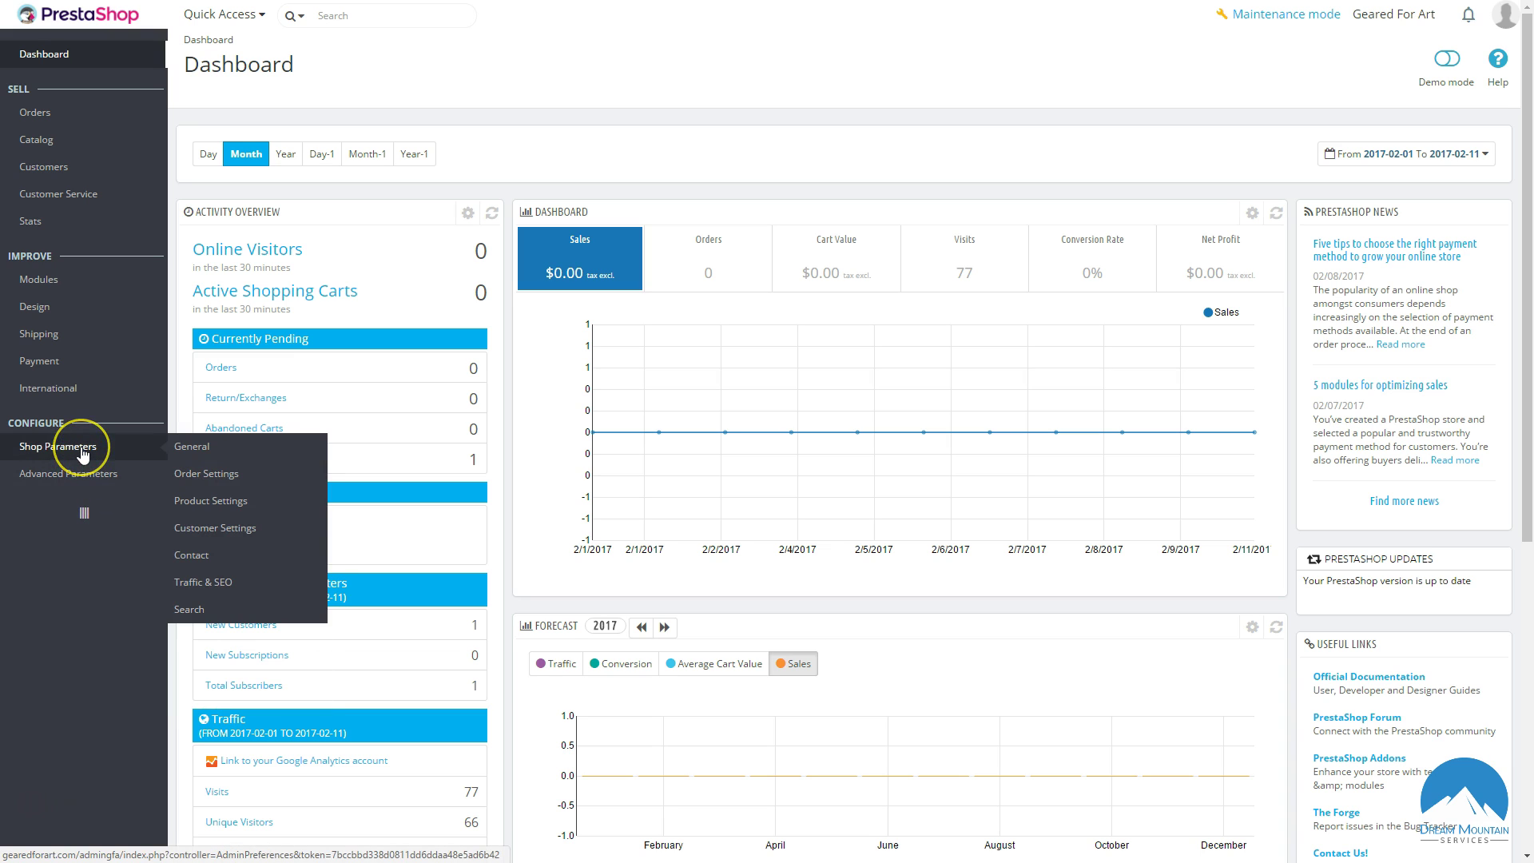
Open the General shop settings and read the help text for the SSL setting.
{"action": "left_click", "coordinate": [196, 447]}
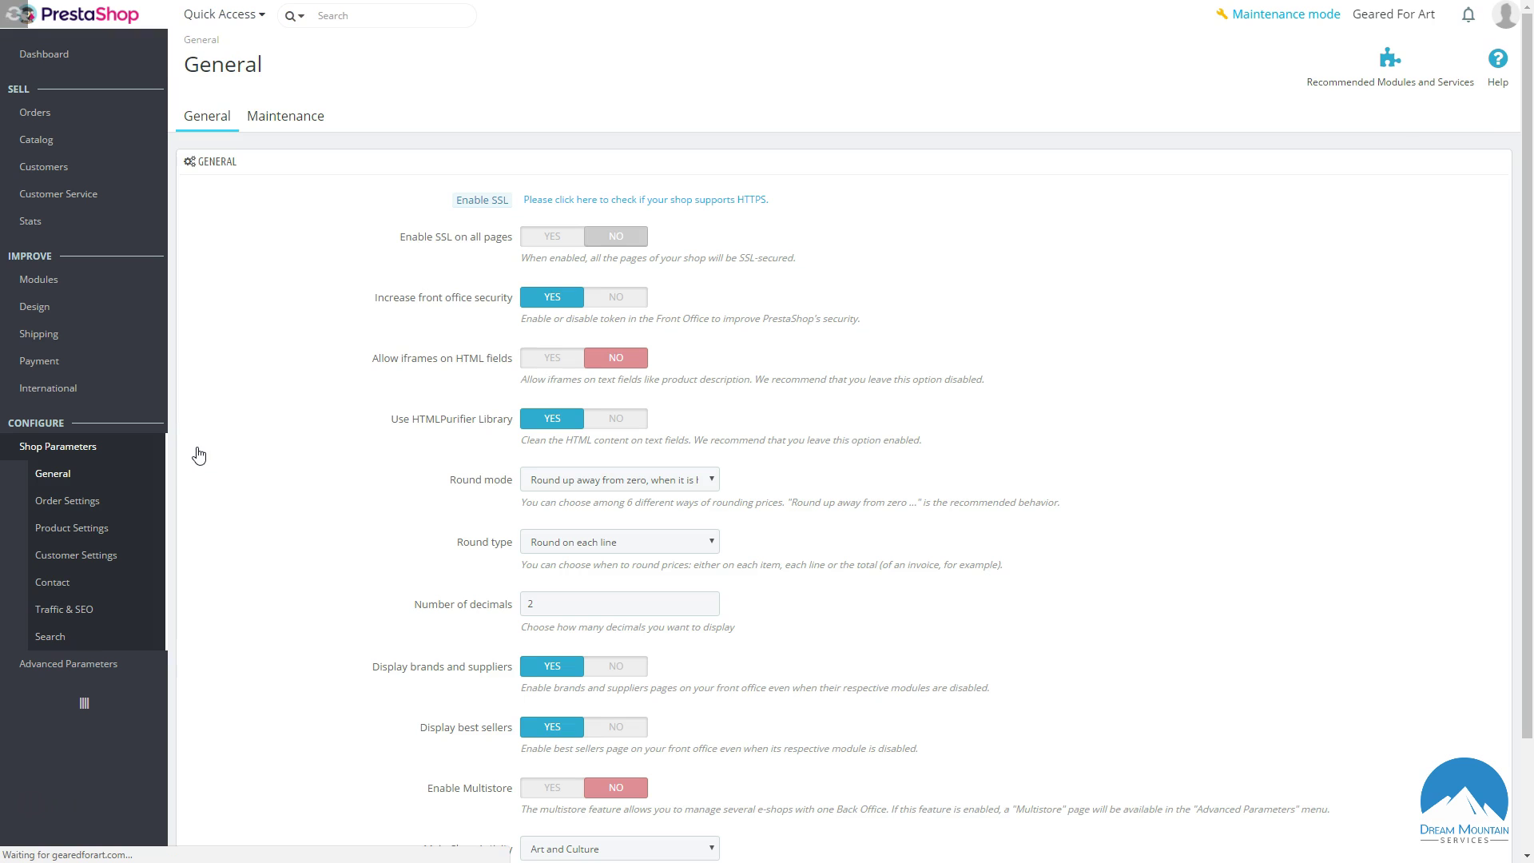
{"action": "mouse_move", "coordinate": [486, 200]}
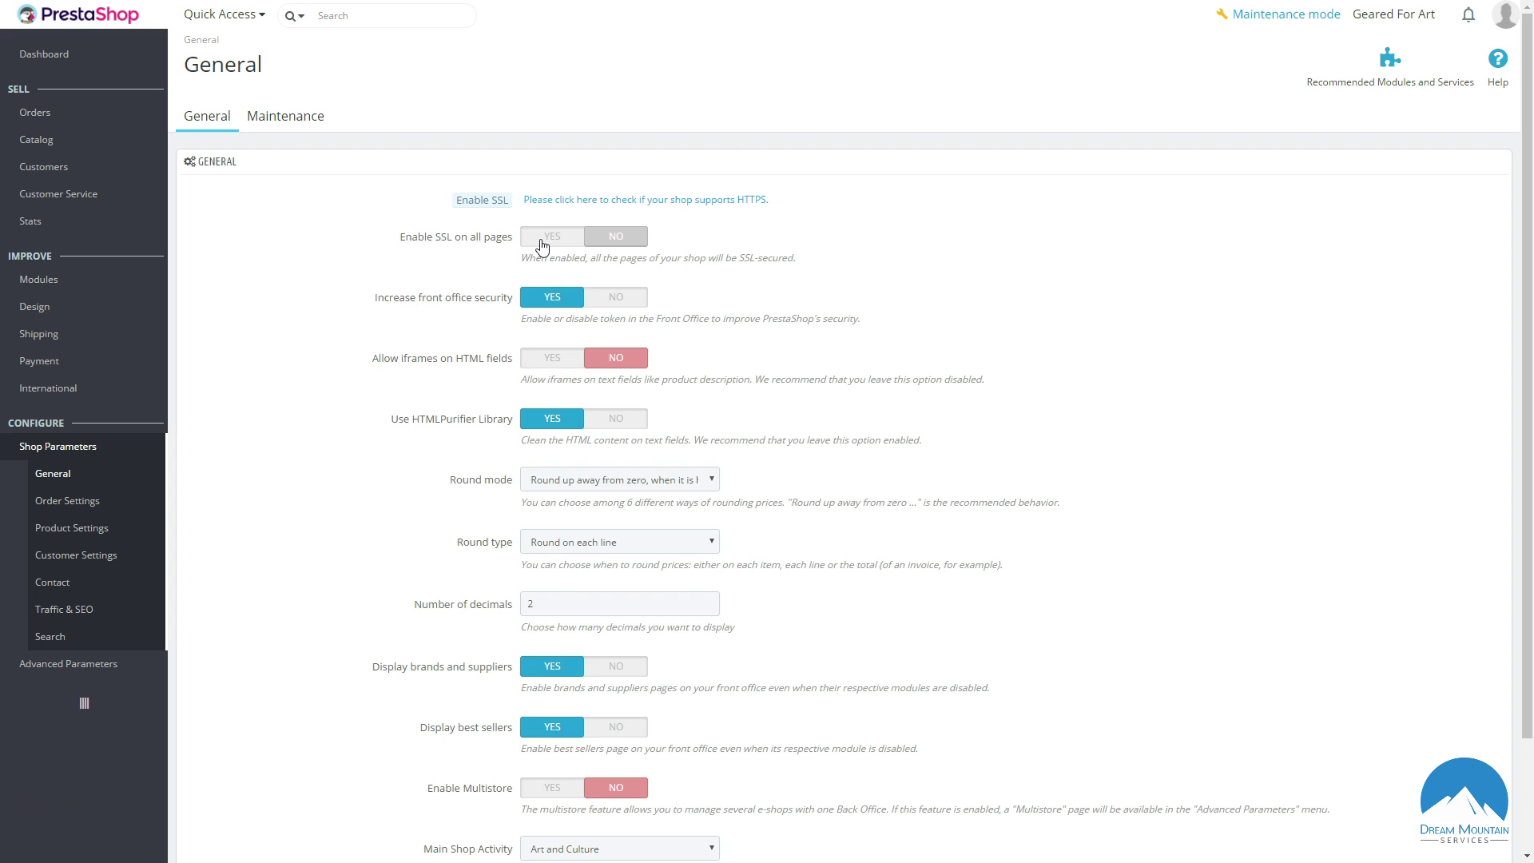
{"action": "left_click", "coordinate": [495, 203]}
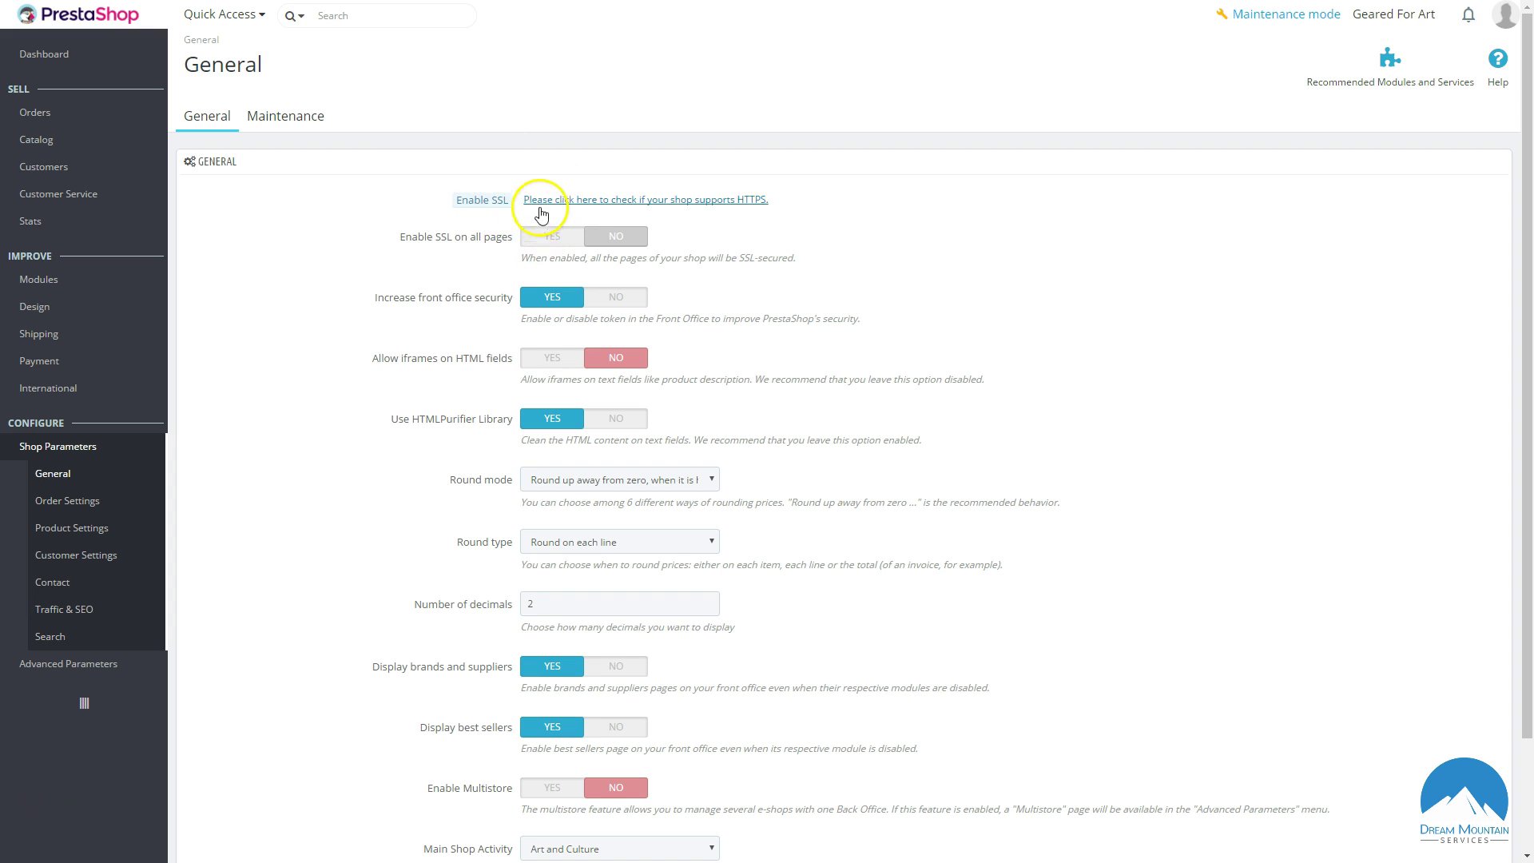
{"action": "left_click", "coordinate": [557, 246]}
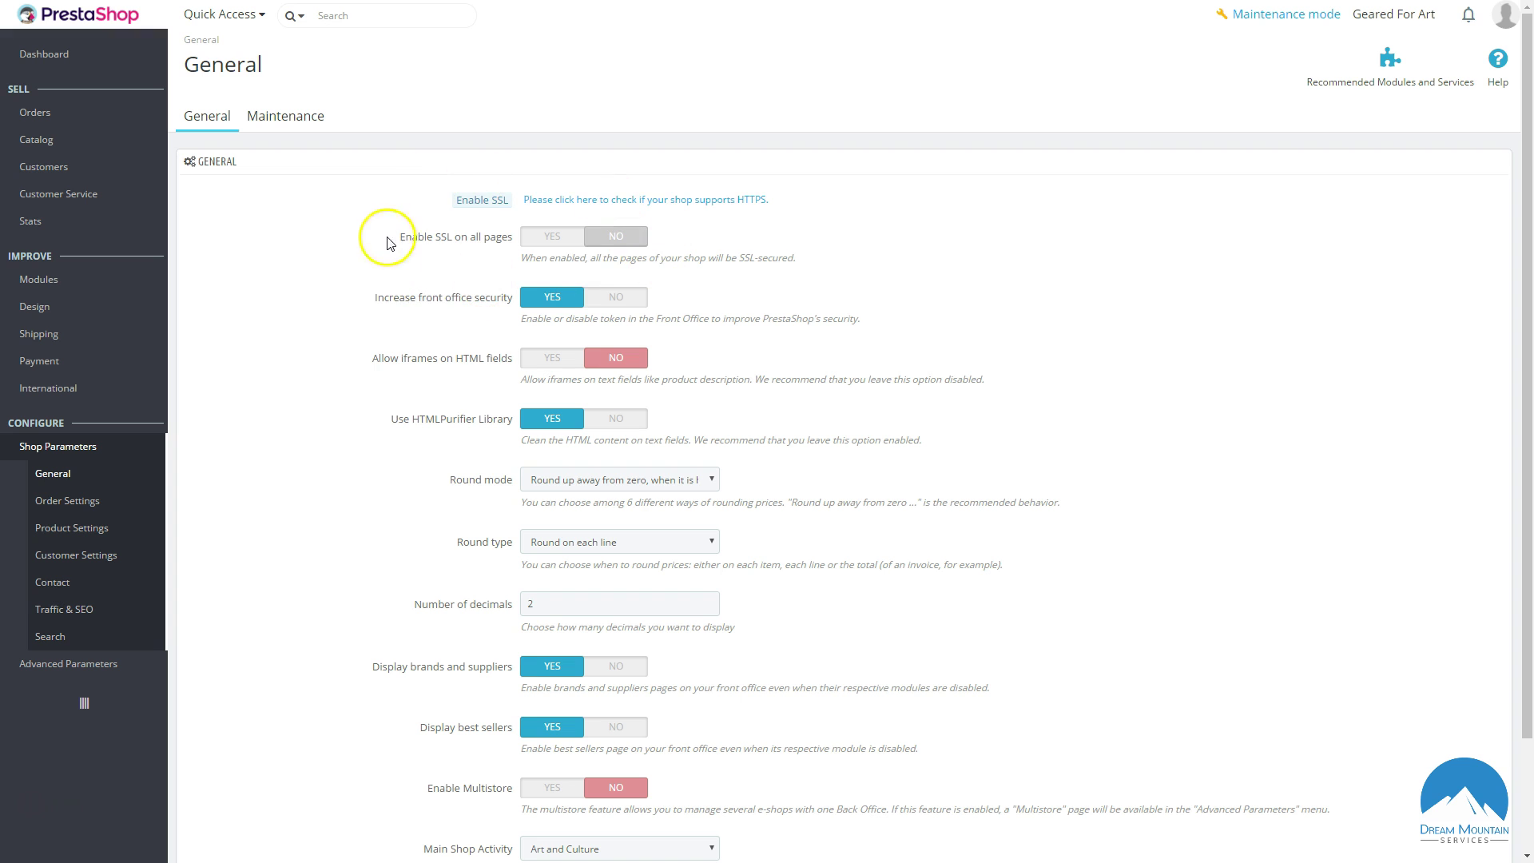
{"action": "scroll", "coordinate": [676, 270], "scroll_direction": "down", "scroll_amount": 3}
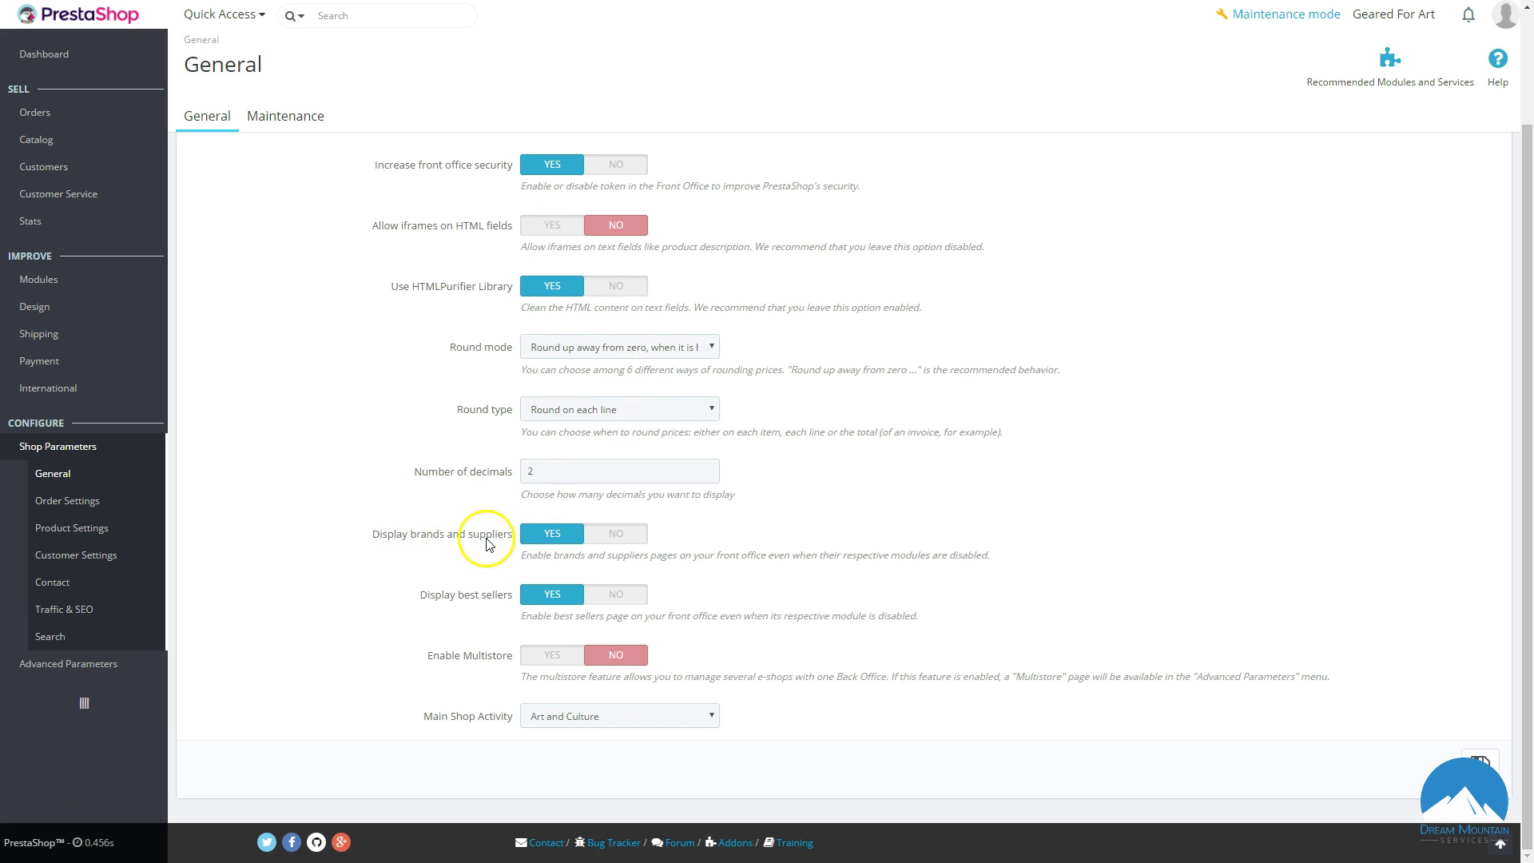
Set Display brands and suppliers to NO and save the General settings.
{"action": "left_click", "coordinate": [628, 532]}
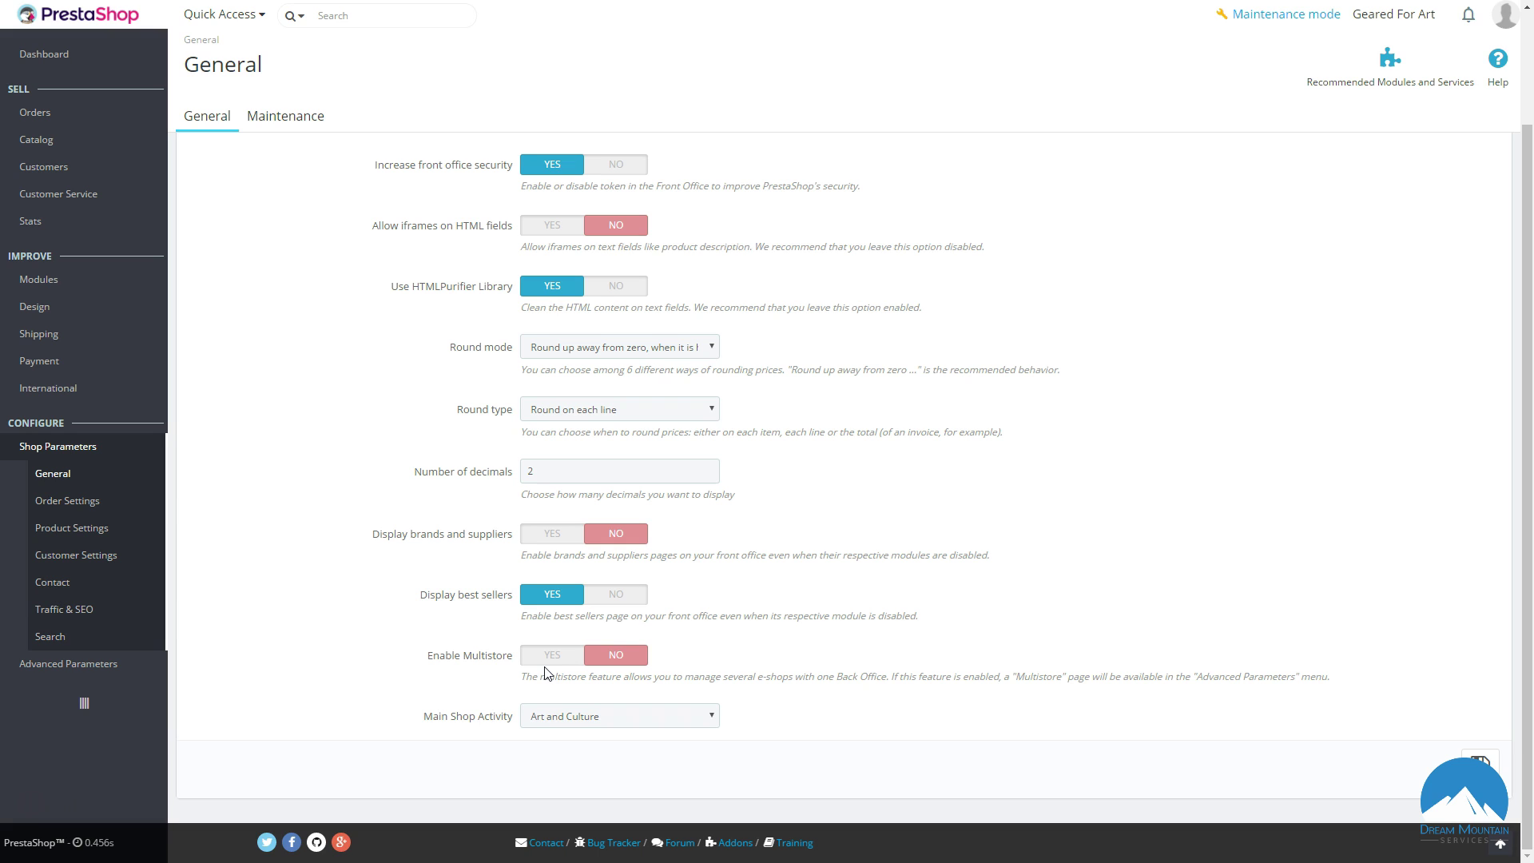
{"action": "left_click", "coordinate": [566, 662]}
{"action": "left_click", "coordinate": [531, 655]}
{"action": "left_click", "coordinate": [1482, 763]}
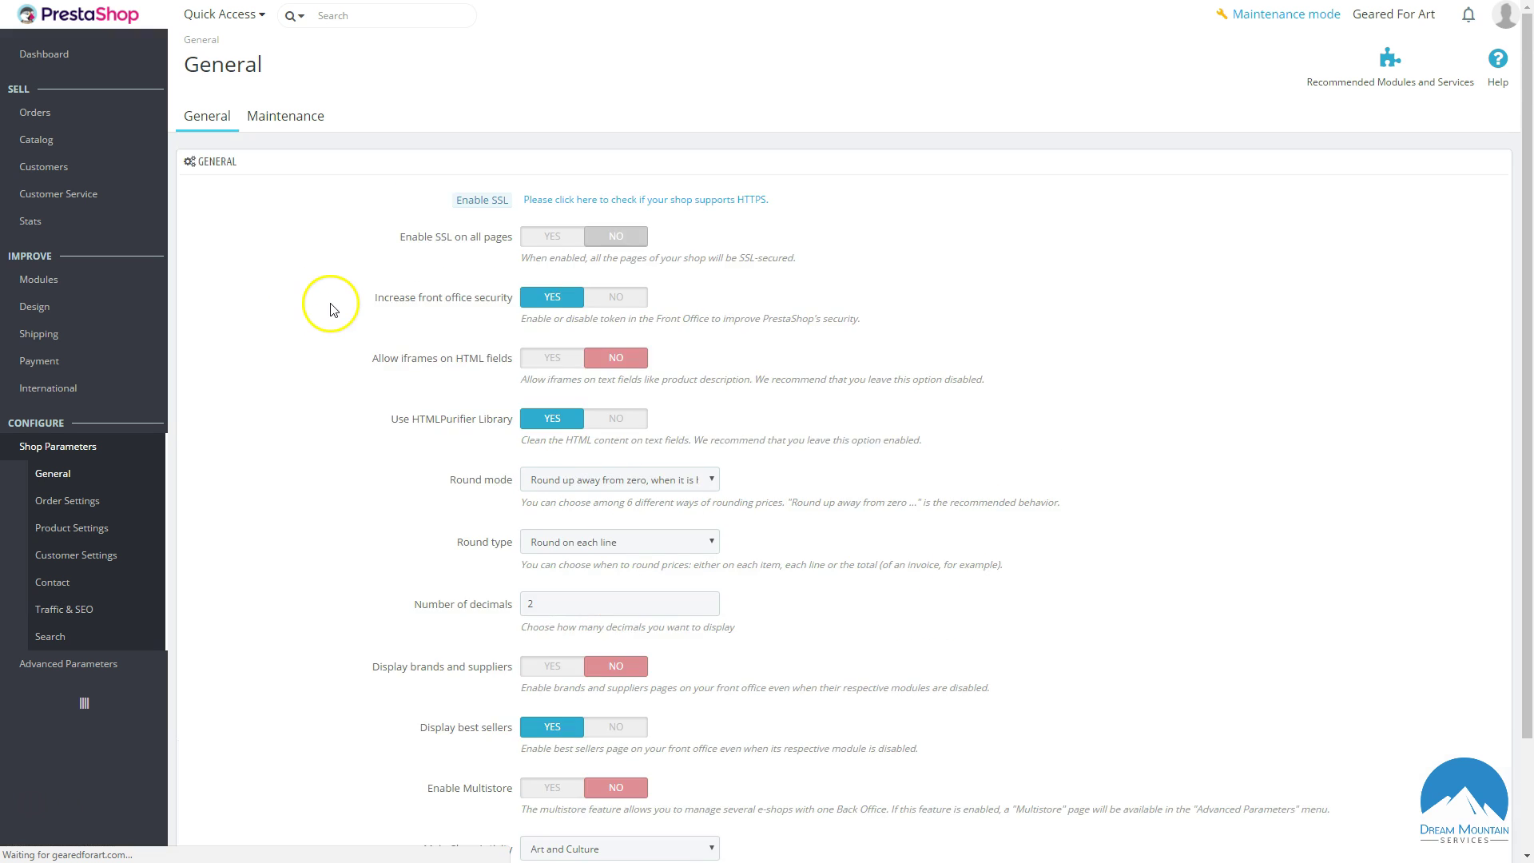
Review the Maintenance tab's IP field and message, then go to Order Settings.
{"action": "left_click", "coordinate": [288, 120]}
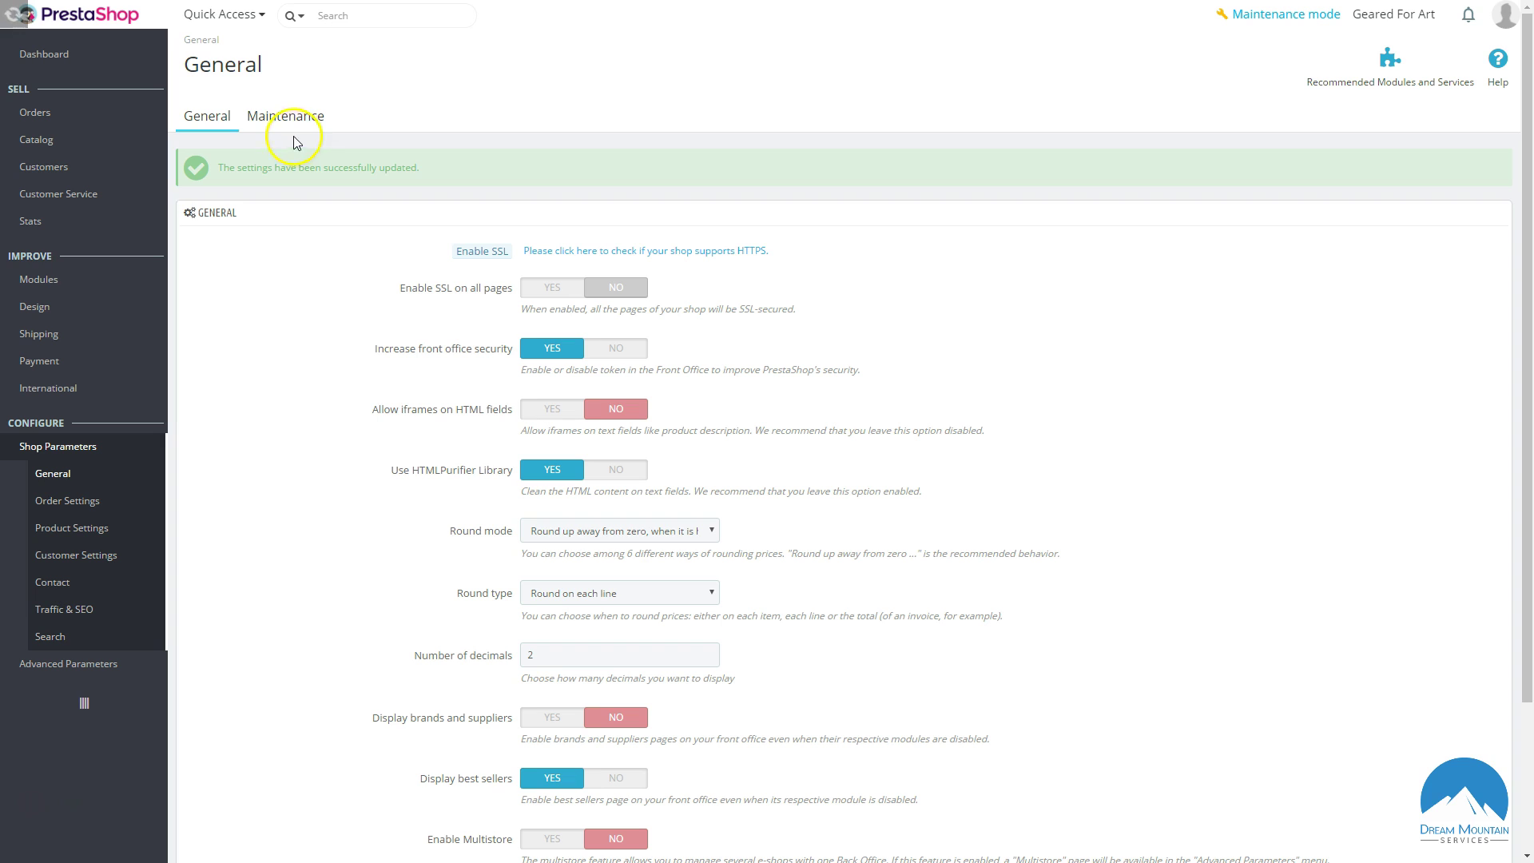
{"action": "left_click", "coordinate": [293, 120]}
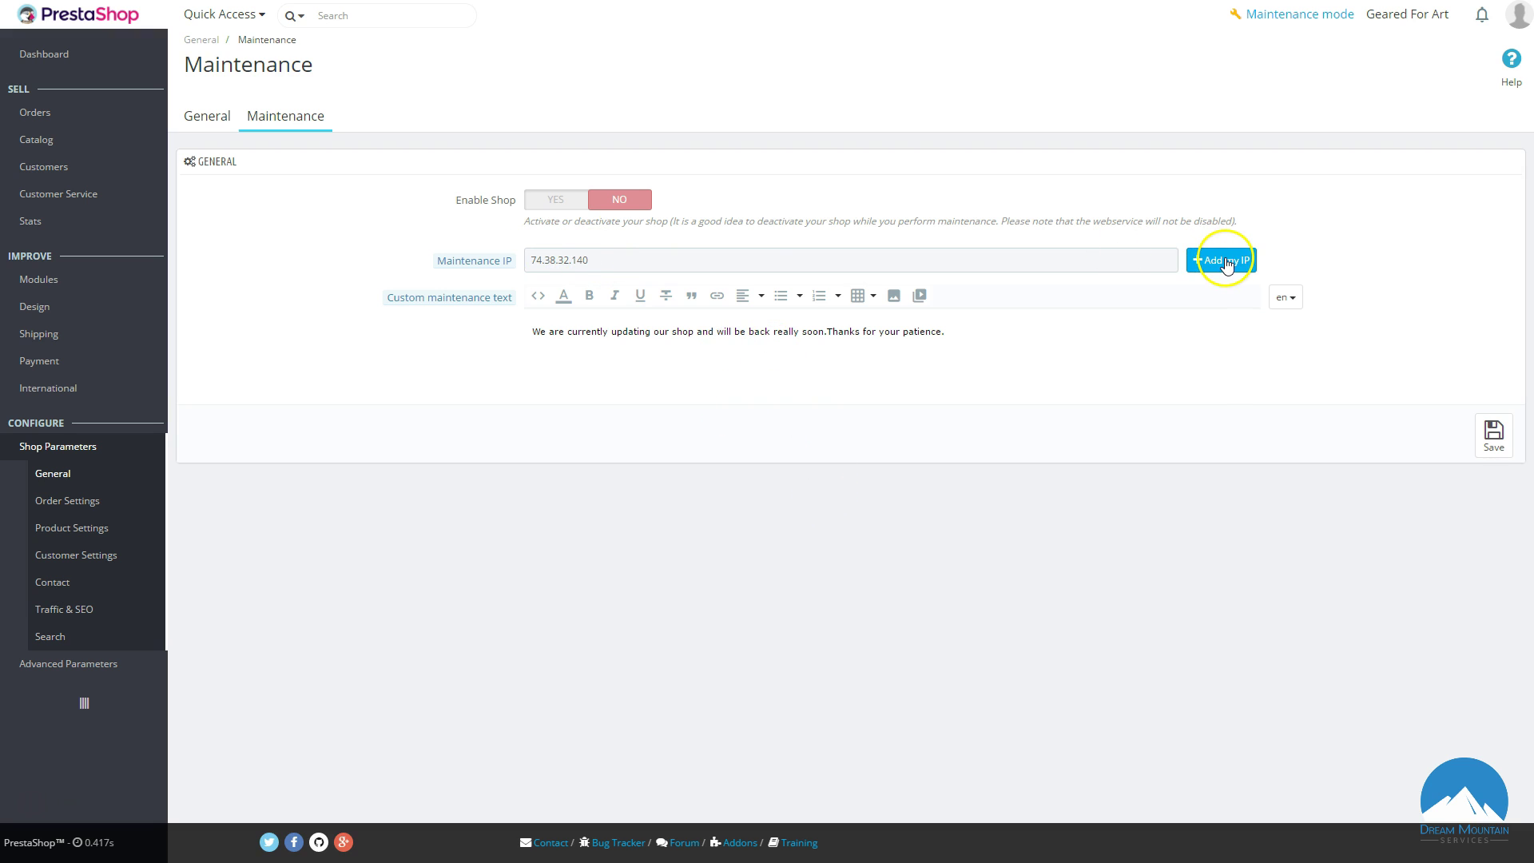
{"action": "left_click", "coordinate": [616, 262]}
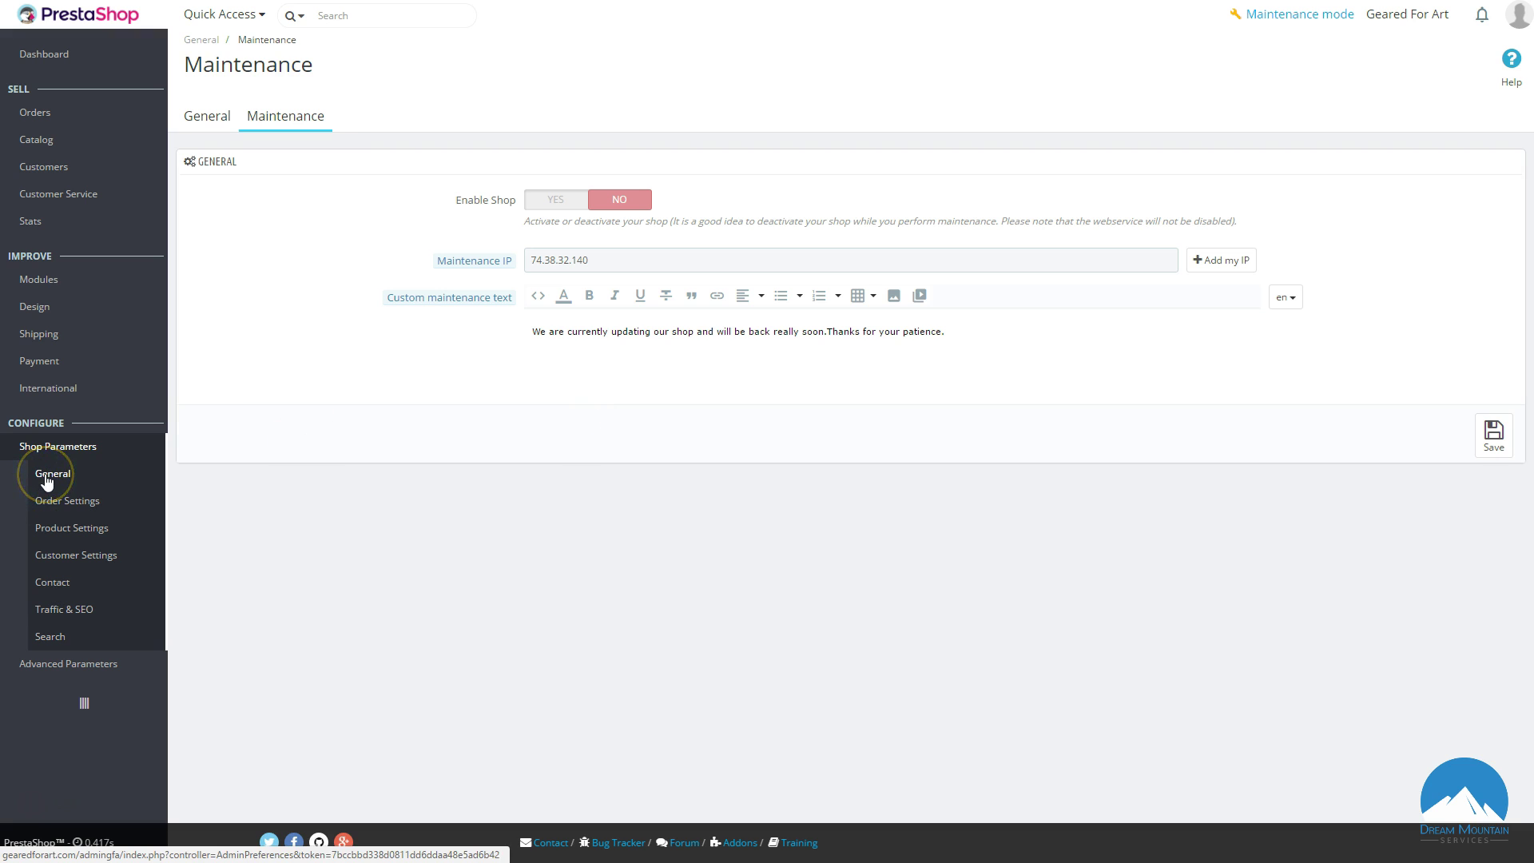
{"action": "left_click", "coordinate": [67, 504]}
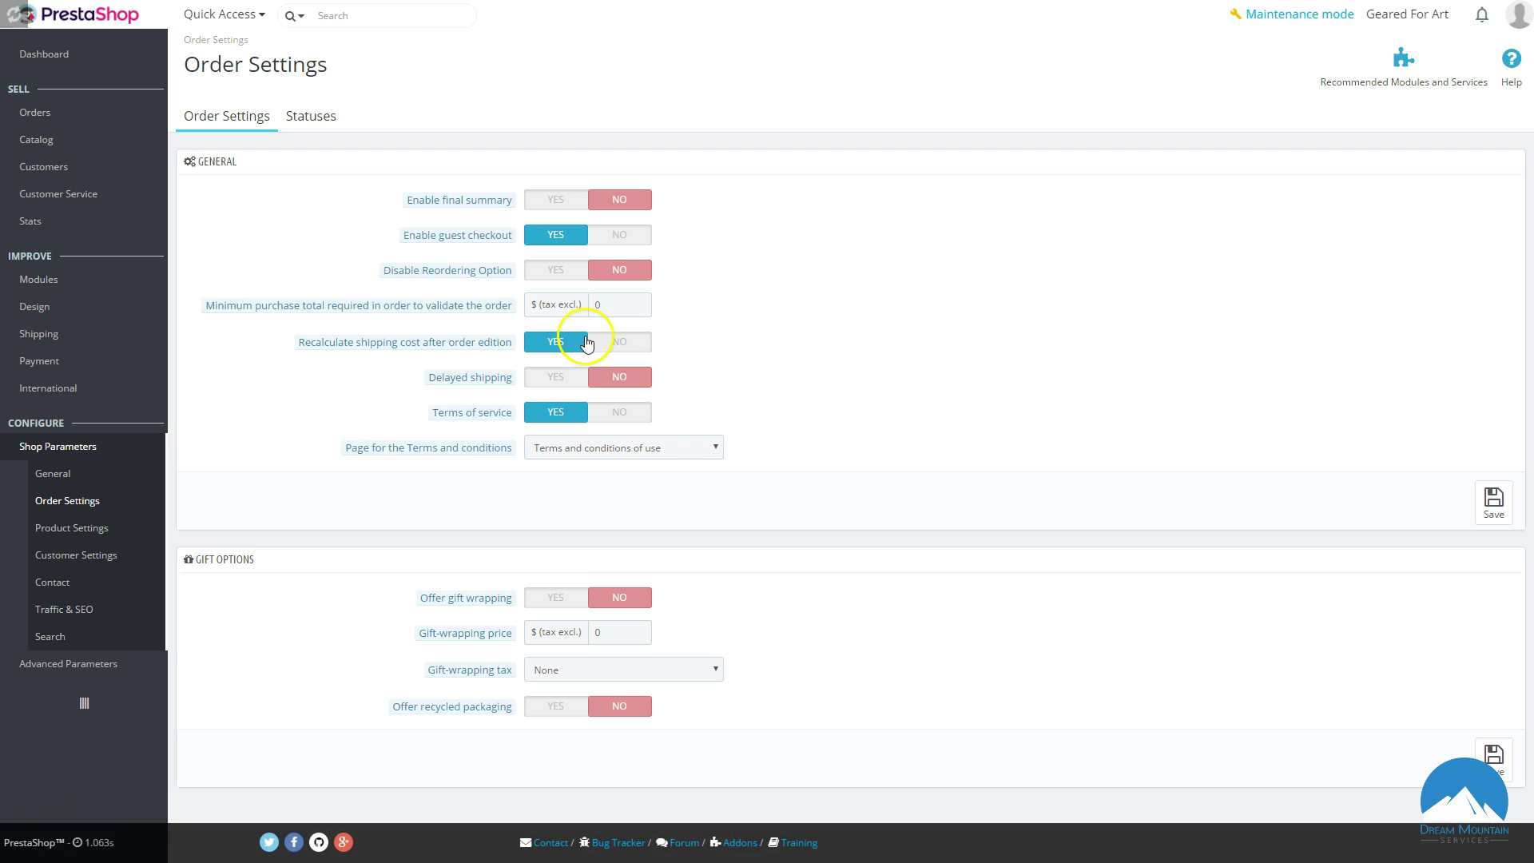
{"action": "left_click", "coordinate": [551, 236]}
{"action": "mouse_move", "coordinate": [445, 211]}
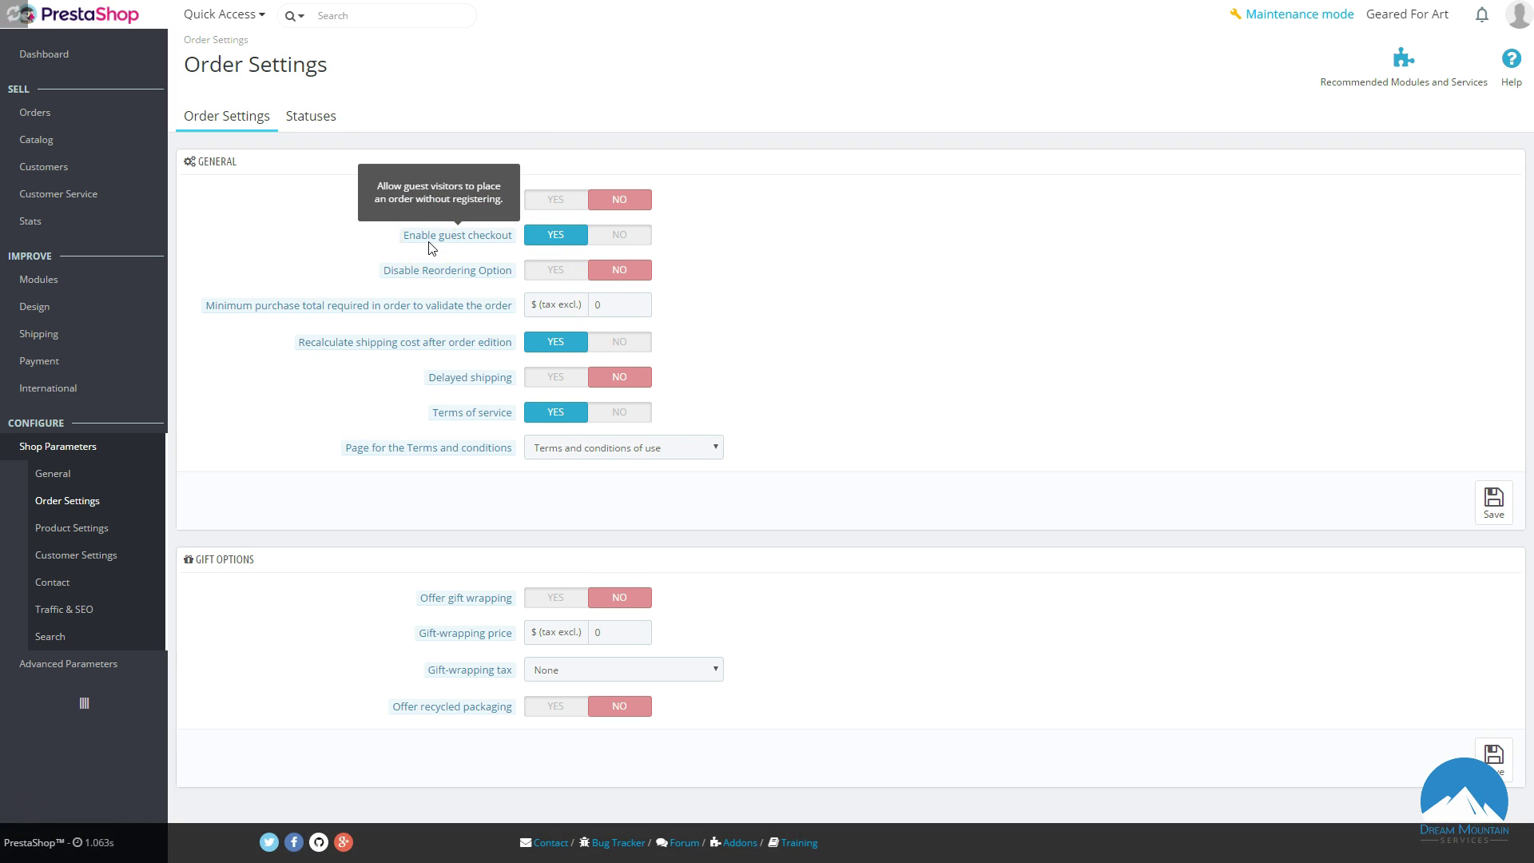
{"action": "left_click", "coordinate": [438, 236]}
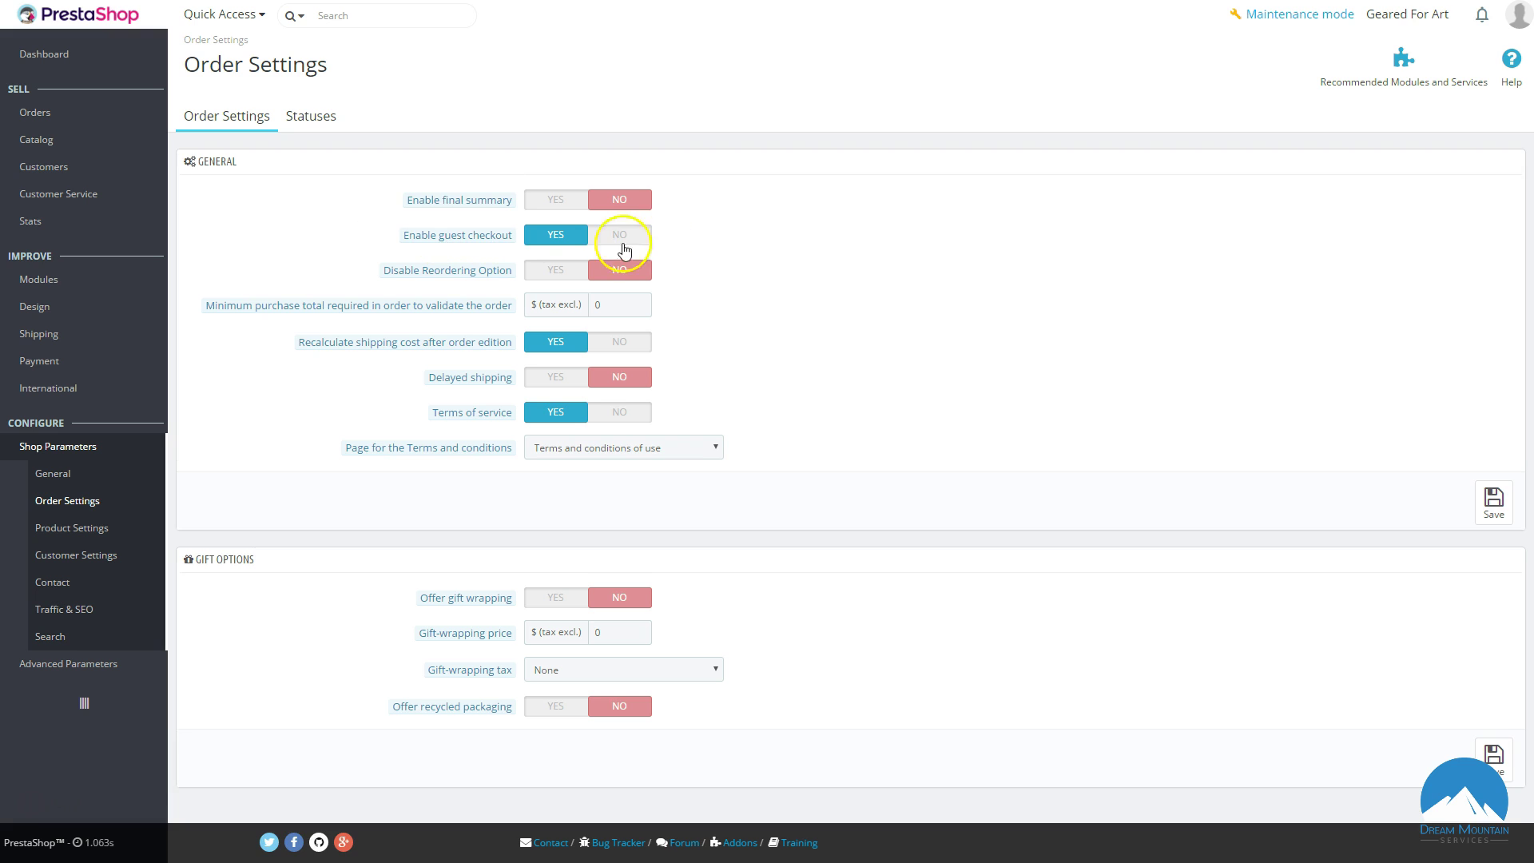
{"action": "left_click", "coordinate": [551, 248]}
{"action": "mouse_move", "coordinate": [514, 239]}
{"action": "left_click", "coordinate": [551, 240]}
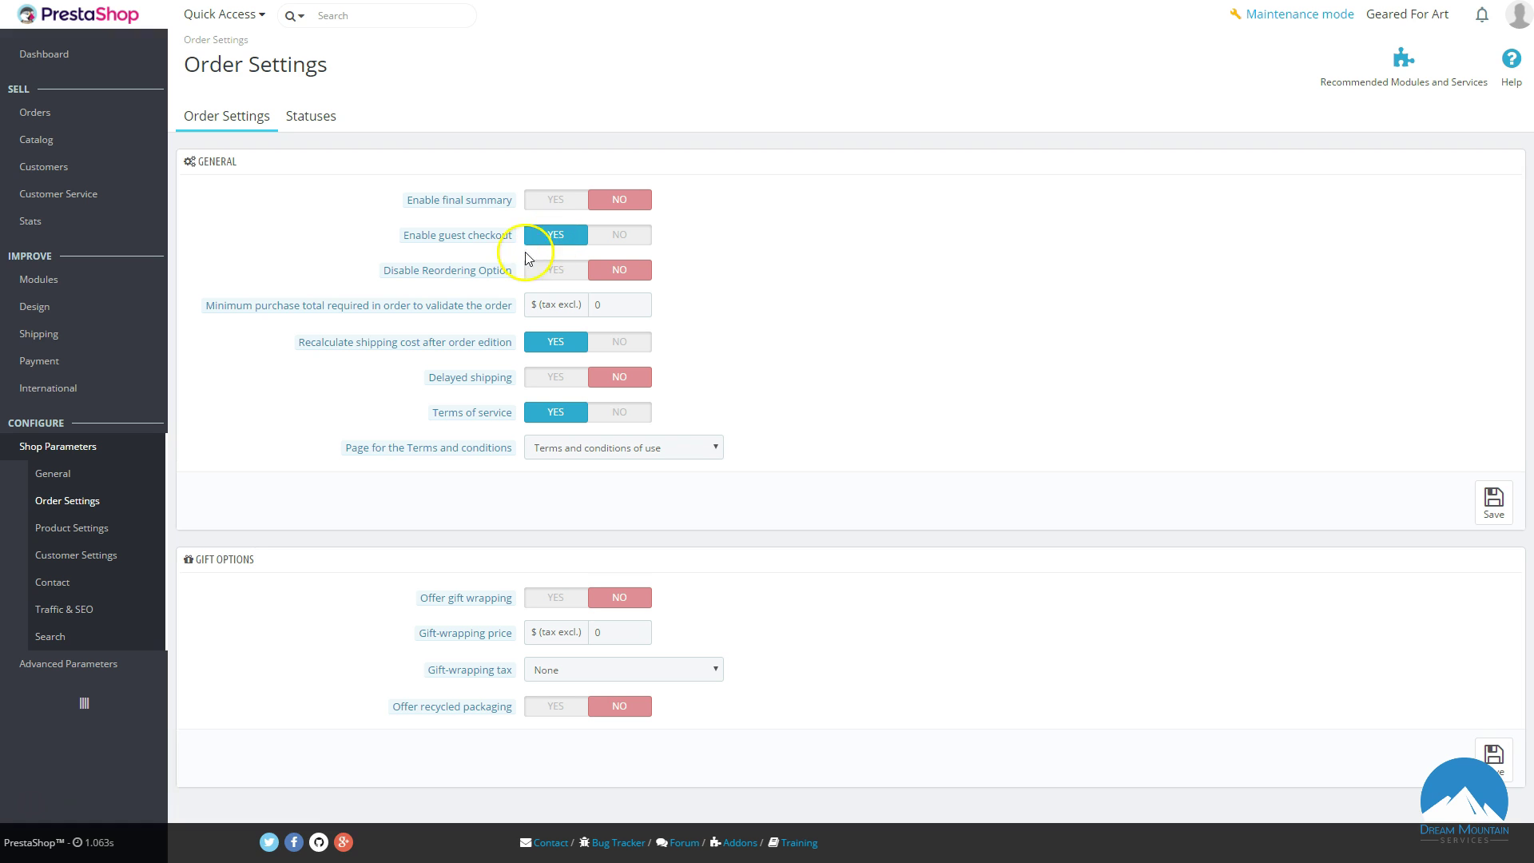
{"action": "mouse_move", "coordinate": [430, 275]}
{"action": "left_click_drag", "start_coordinate": [584, 281], "coordinate": [549, 292]}
{"action": "left_click_drag", "start_coordinate": [560, 384], "coordinate": [703, 608]}
Browse the Statuses tab's 14 order statuses and 5 return statuses.
{"action": "left_click", "coordinate": [312, 115]}
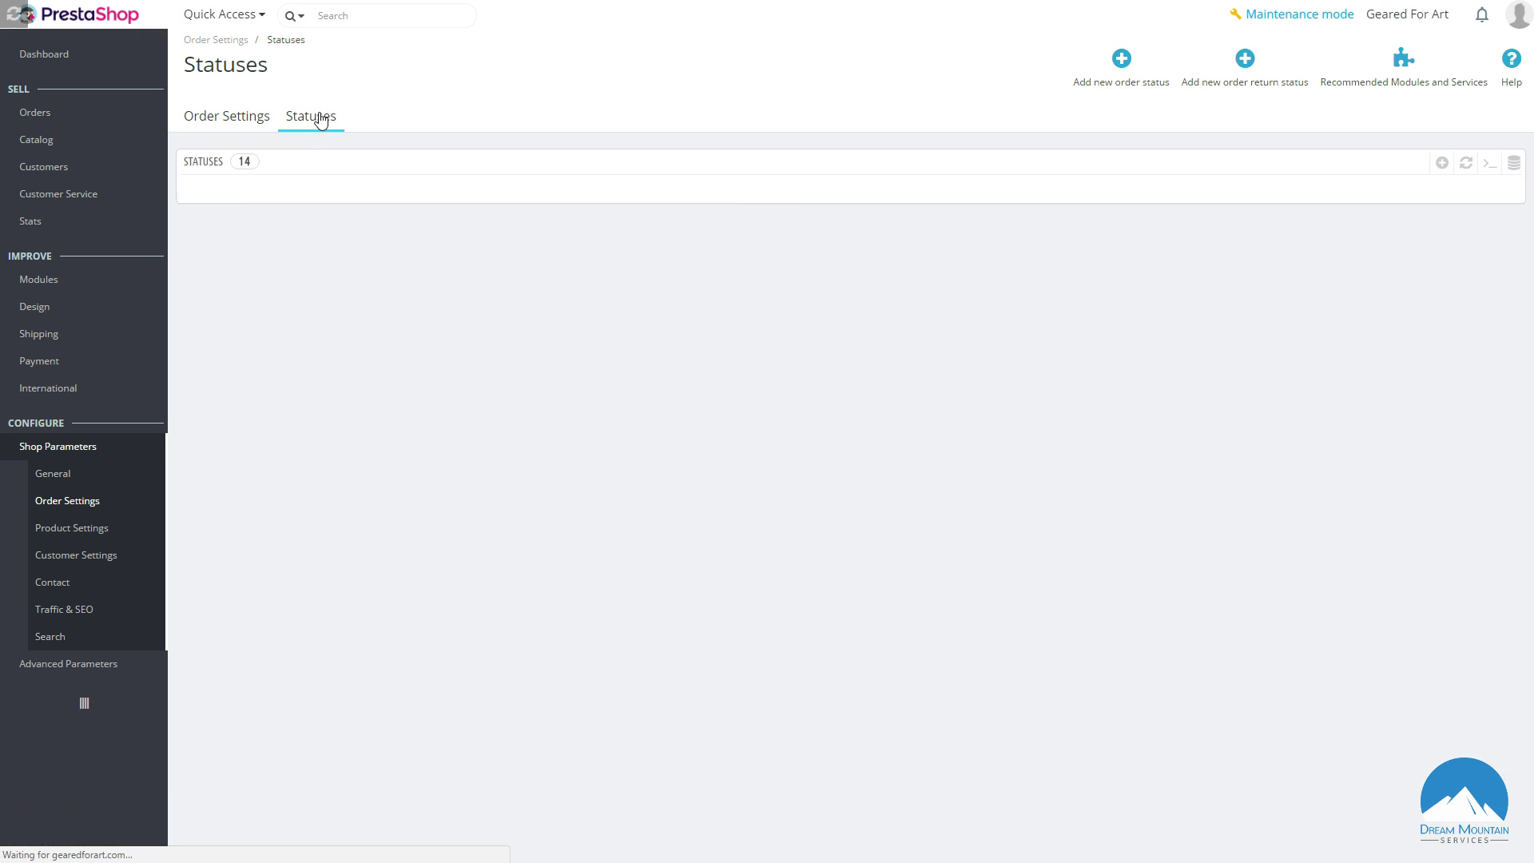
{"action": "scroll", "coordinate": [431, 320], "scroll_direction": "down", "scroll_amount": 3}
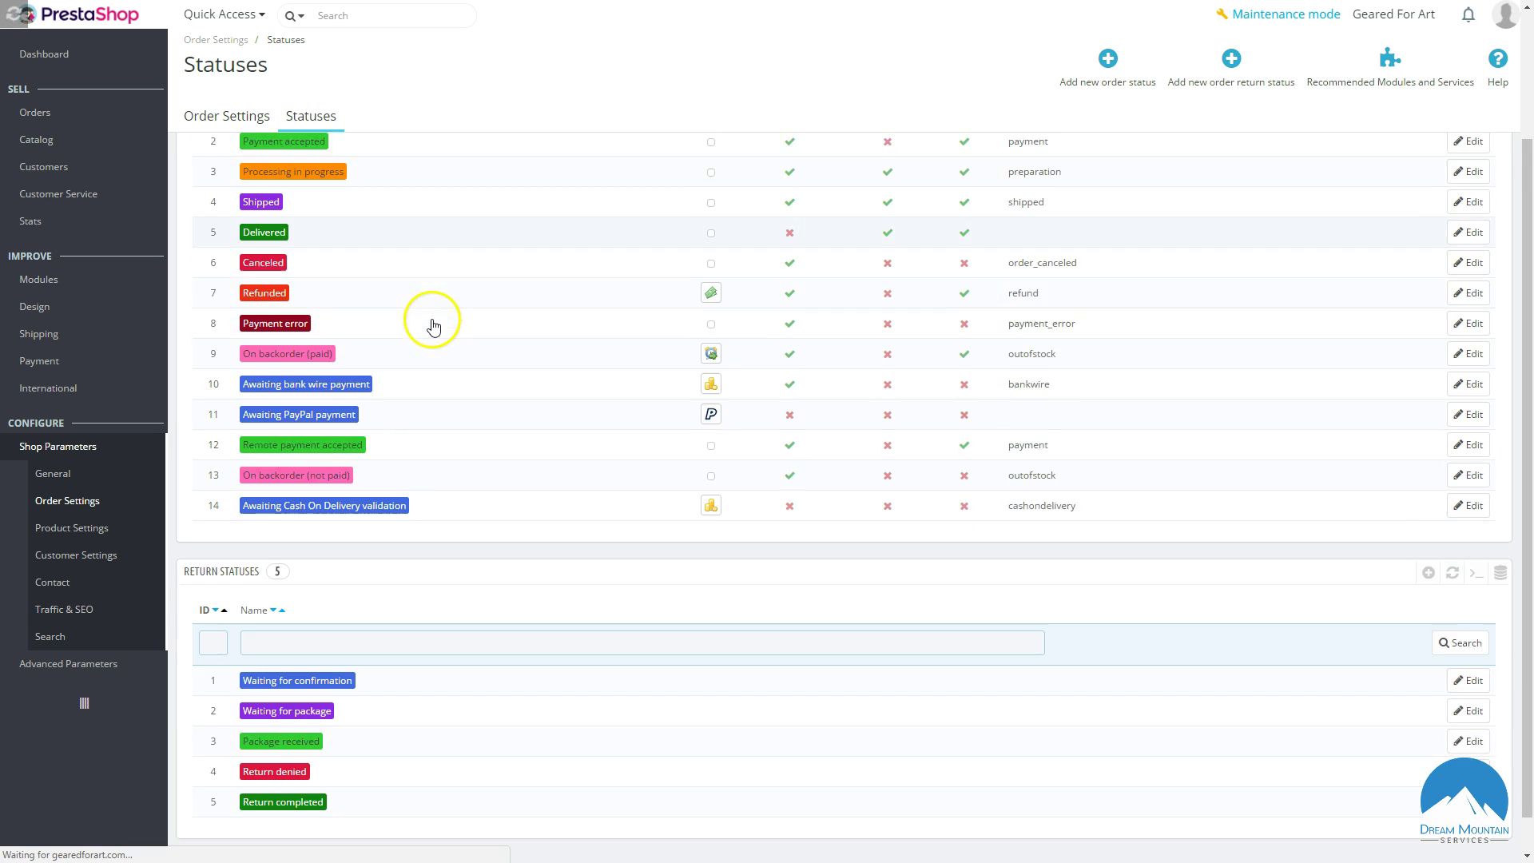
{"action": "scroll", "coordinate": [428, 319], "scroll_direction": "up", "scroll_amount": 3}
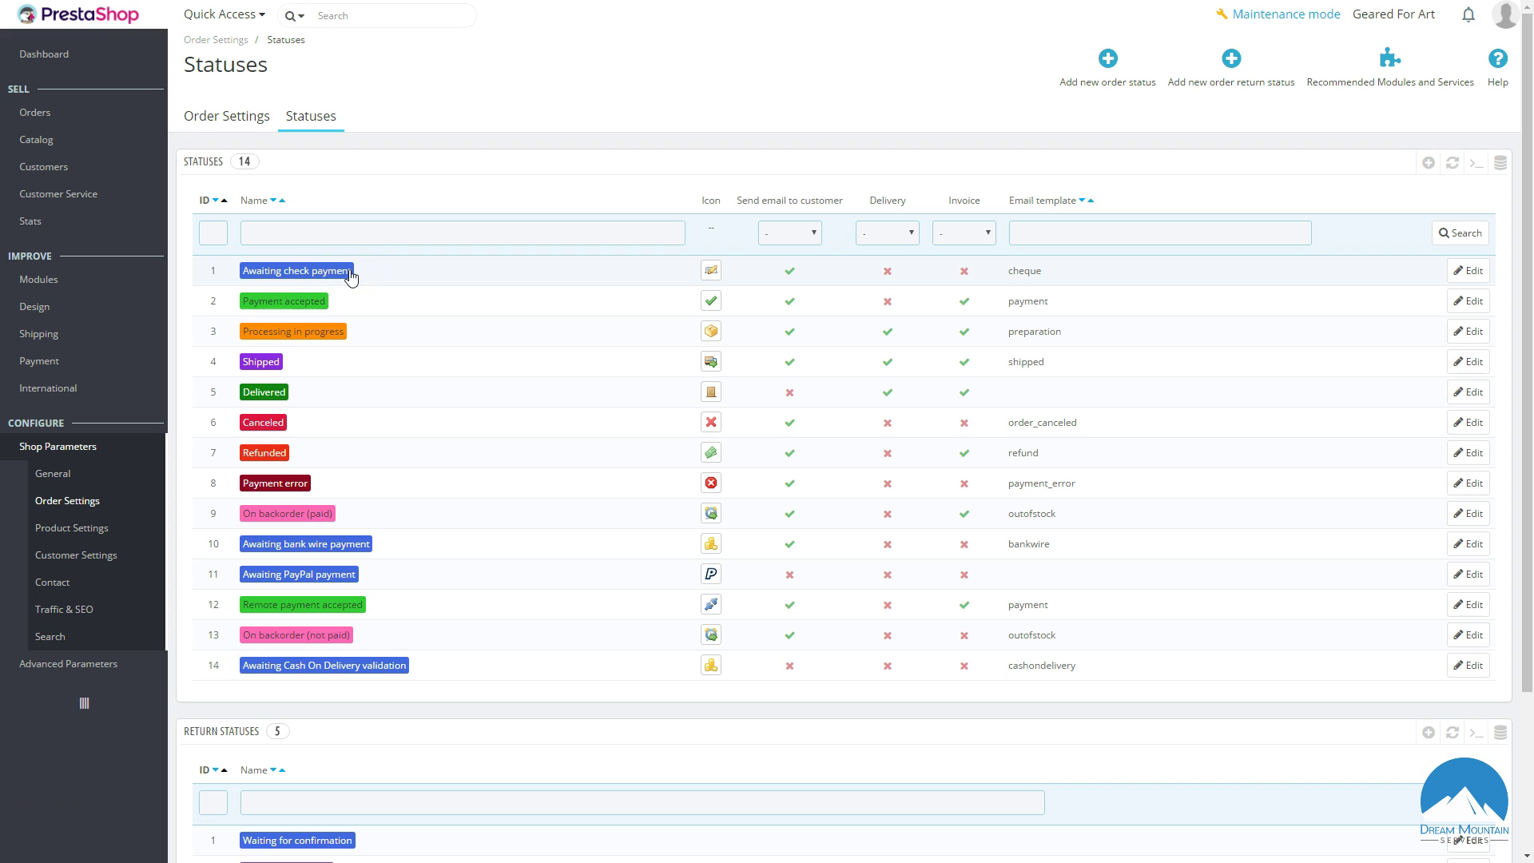
{"action": "left_click", "coordinate": [370, 275]}
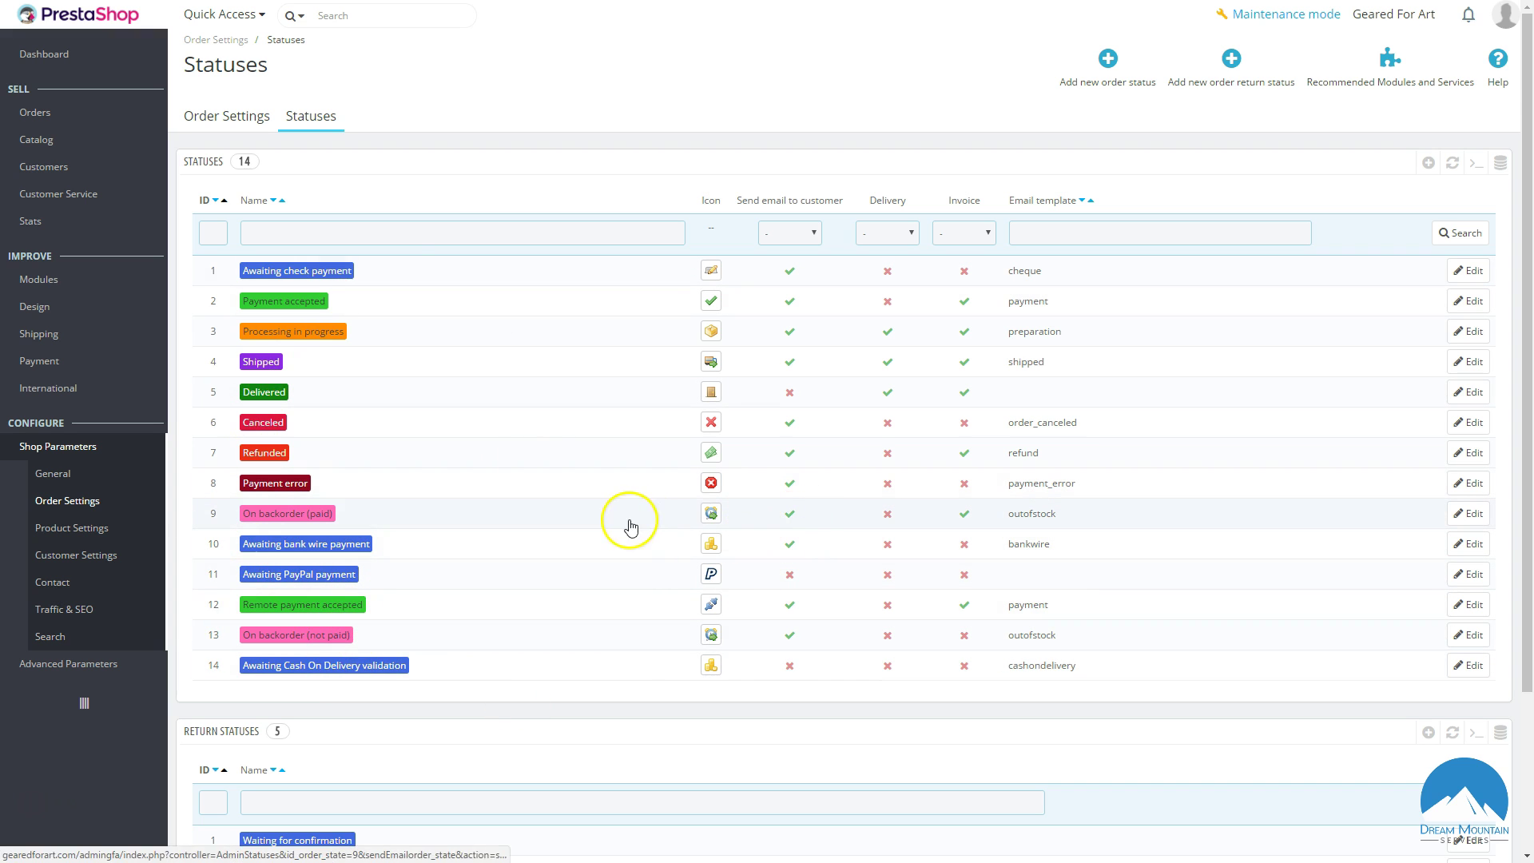
{"action": "scroll", "coordinate": [607, 512], "scroll_direction": "down", "scroll_amount": 1}
{"action": "scroll", "coordinate": [602, 505], "scroll_direction": "down", "scroll_amount": 2}
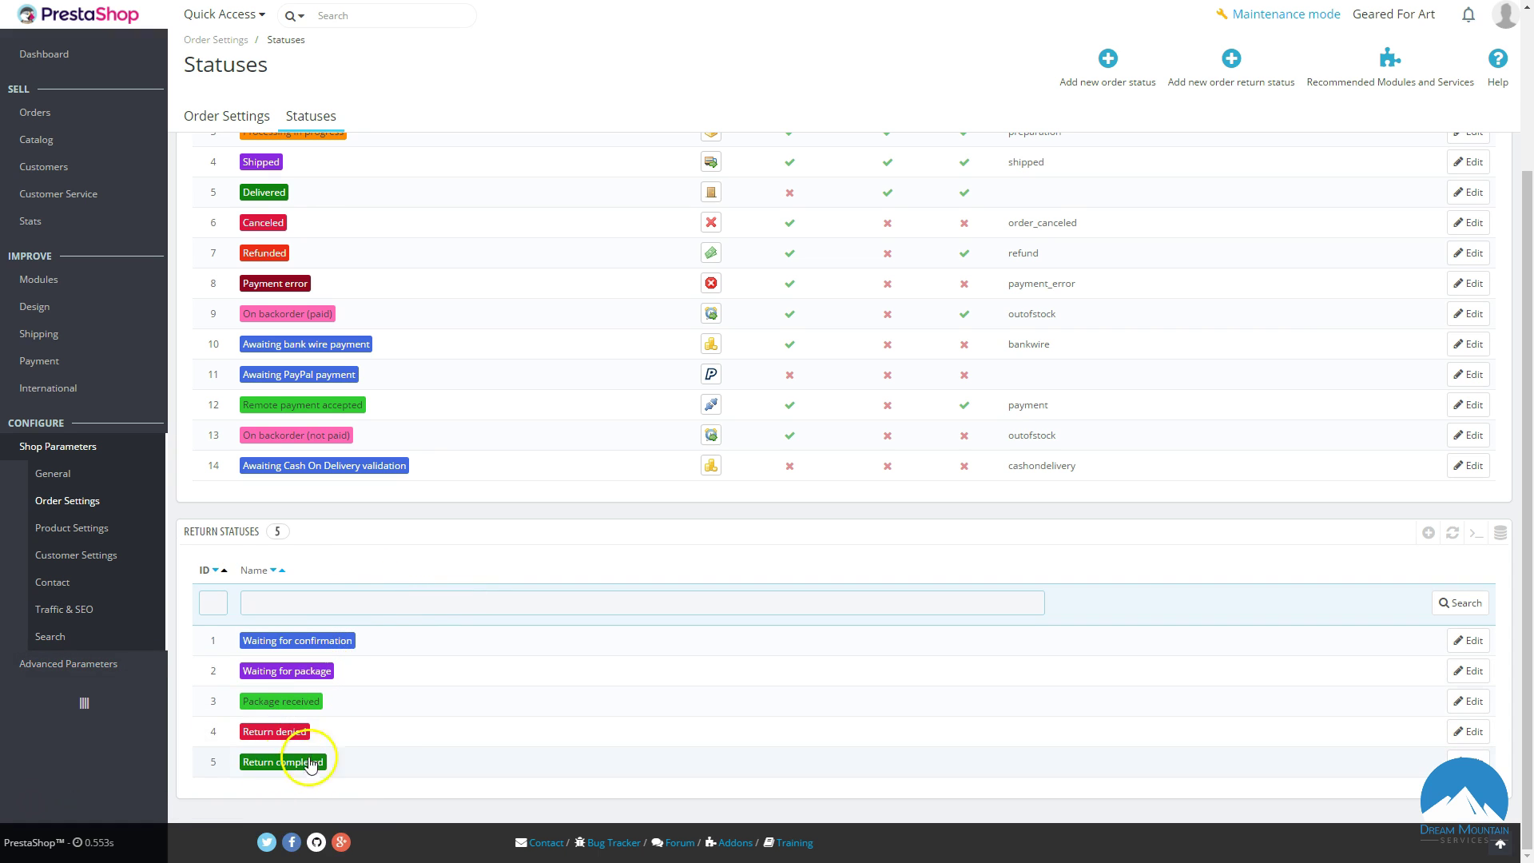
{"action": "scroll", "coordinate": [352, 746], "scroll_direction": "up", "scroll_amount": 3}
{"action": "scroll", "coordinate": [399, 734], "scroll_direction": "down", "scroll_amount": 1}
{"action": "scroll", "coordinate": [416, 729], "scroll_direction": "down", "scroll_amount": 2}
{"action": "scroll", "coordinate": [368, 726], "scroll_direction": "up", "scroll_amount": 4}
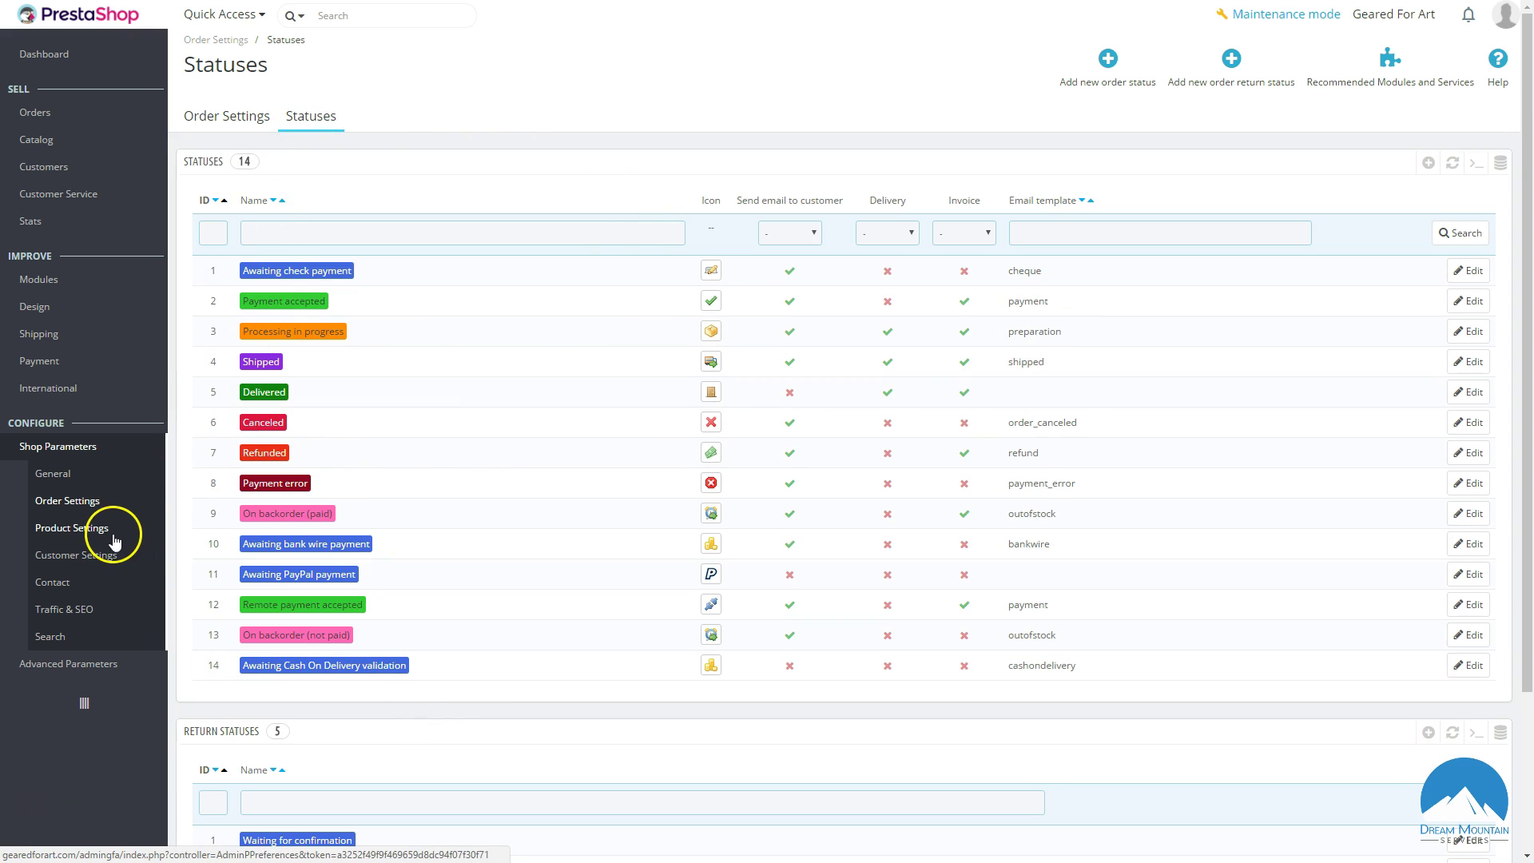
Review Product Settings, from maximum summary size down to Pagination's 12 products per page.
{"action": "left_click", "coordinate": [87, 536]}
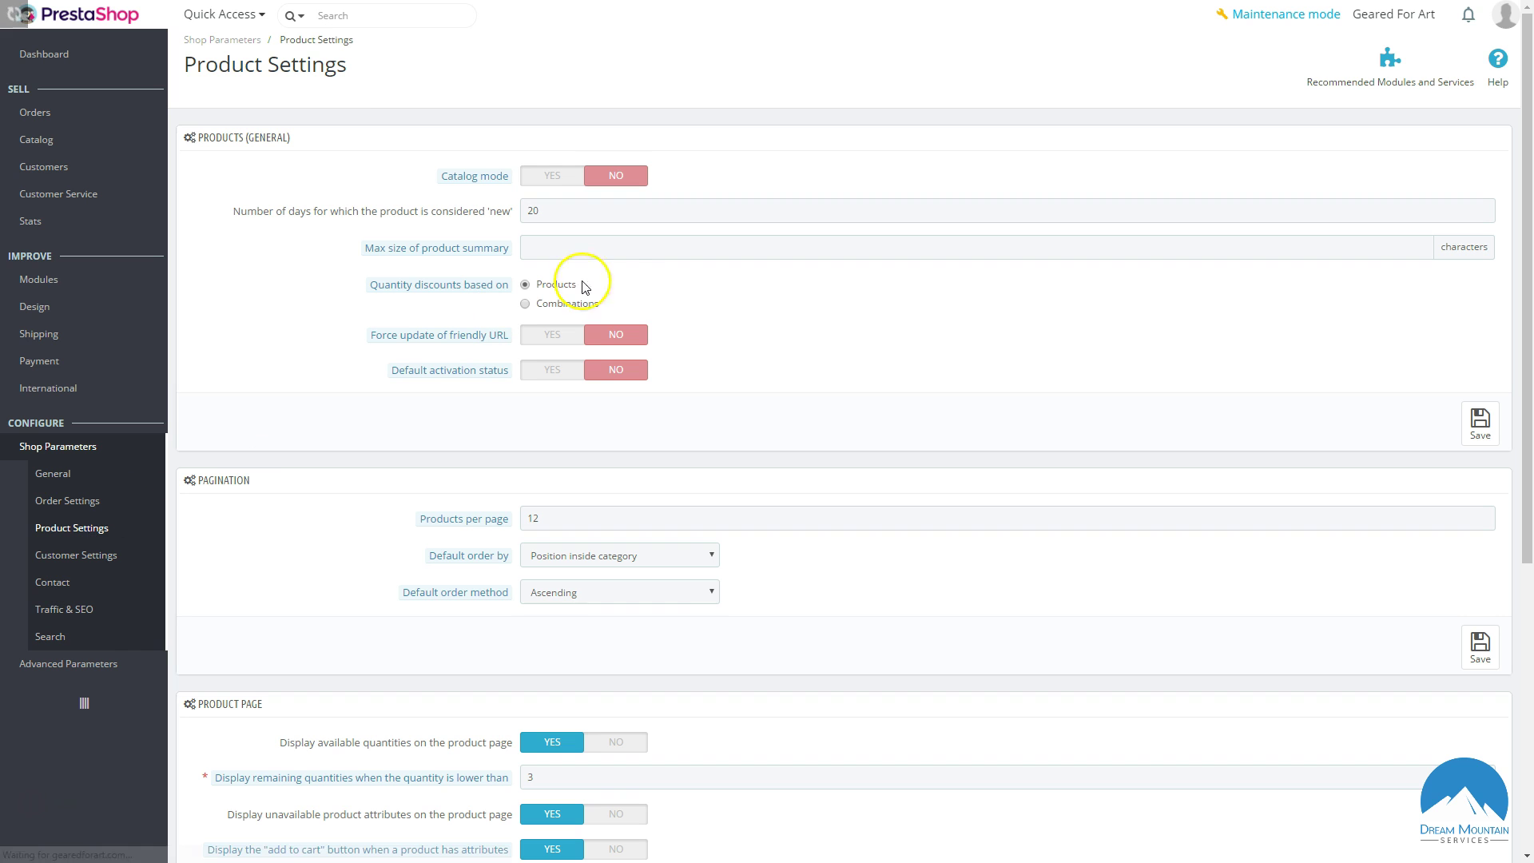
{"action": "mouse_move", "coordinate": [504, 183]}
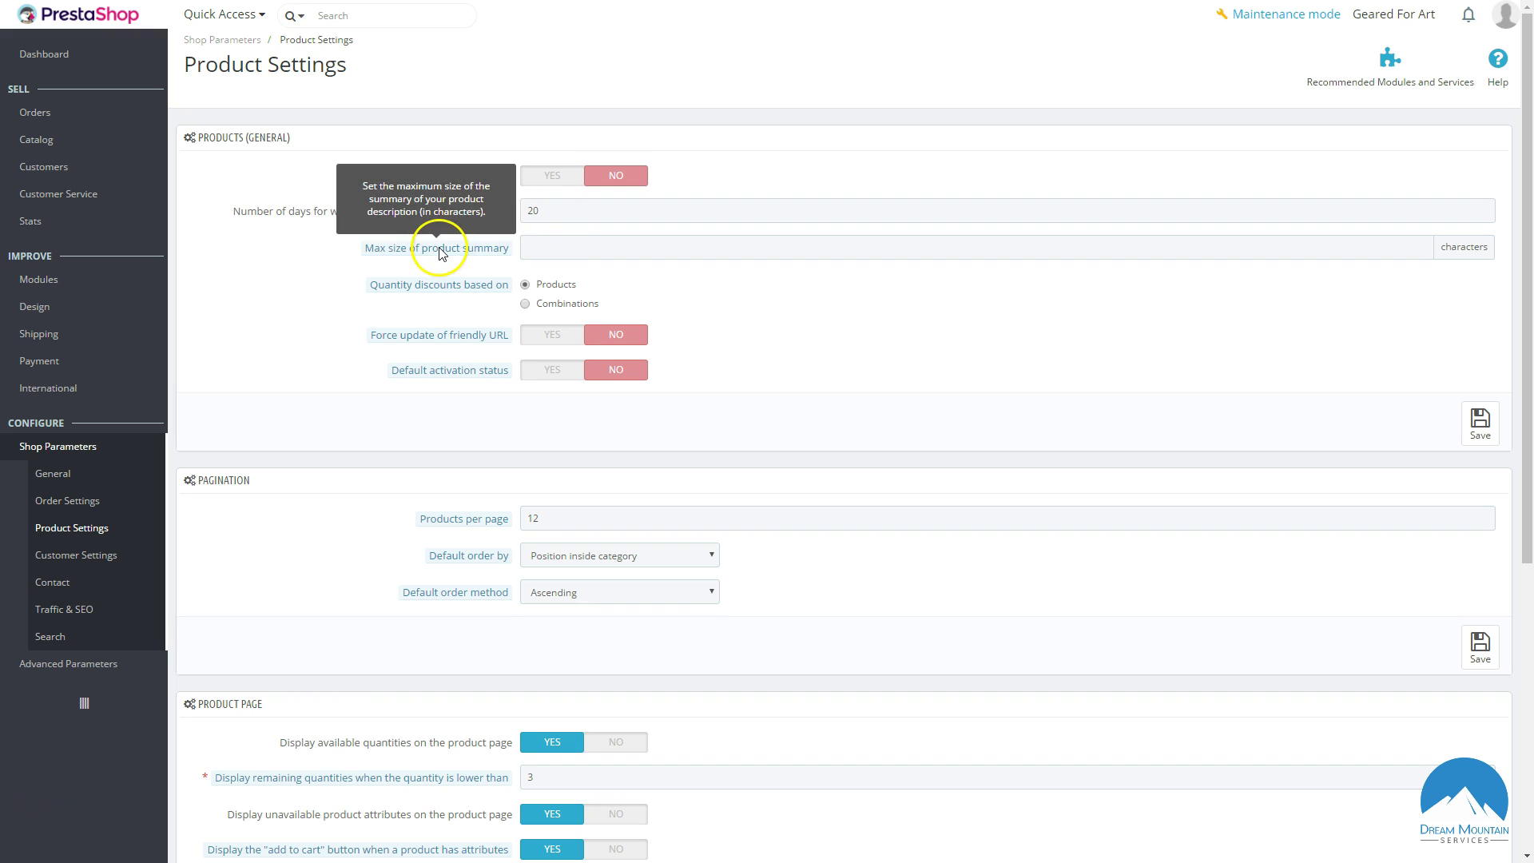
{"action": "left_click", "coordinate": [575, 247]}
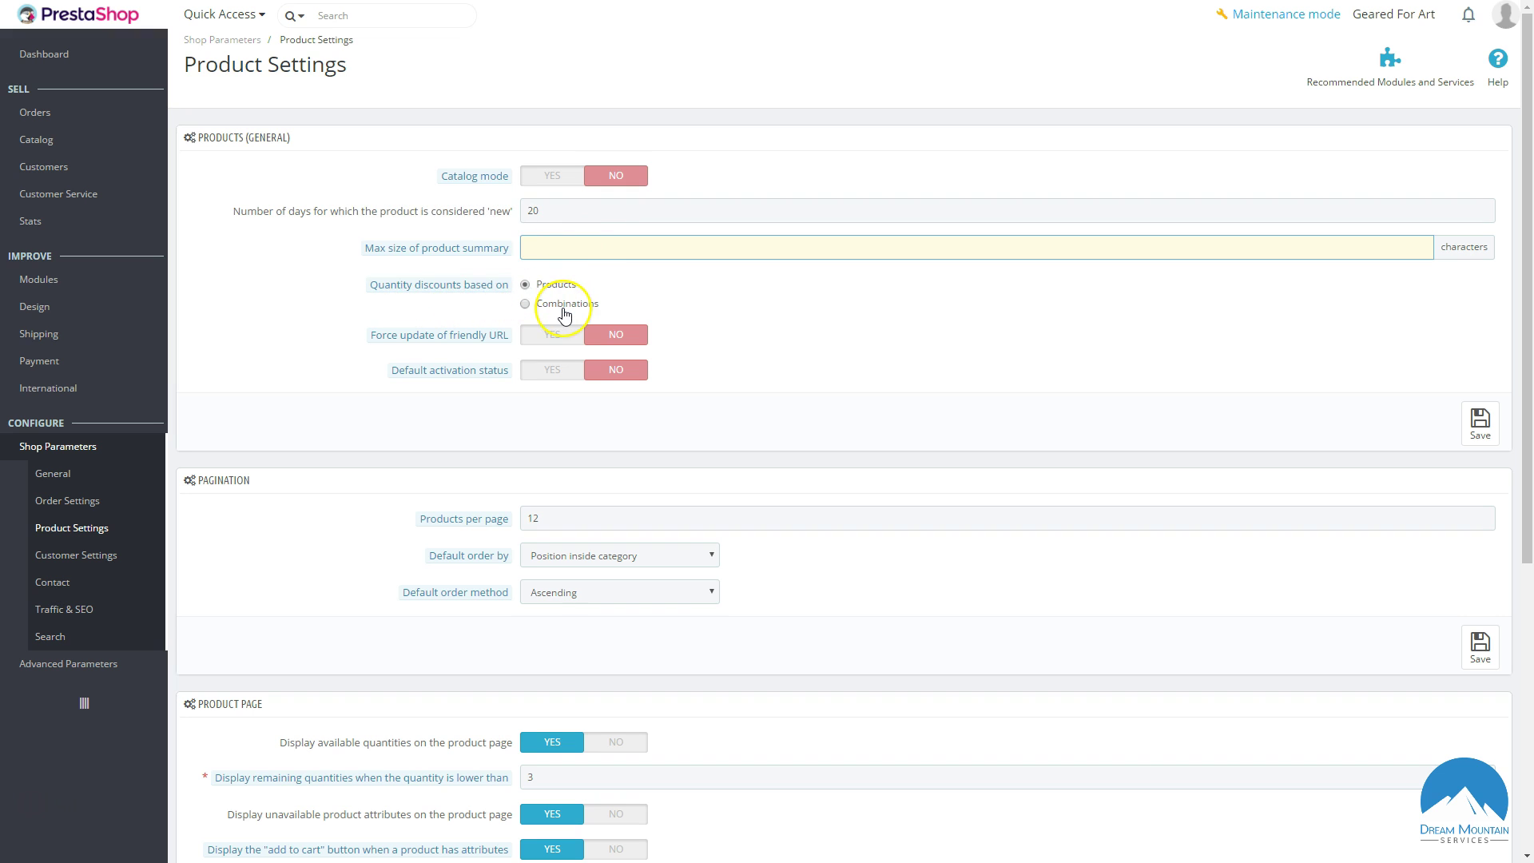
{"action": "mouse_move", "coordinate": [397, 335]}
{"action": "mouse_move", "coordinate": [504, 343]}
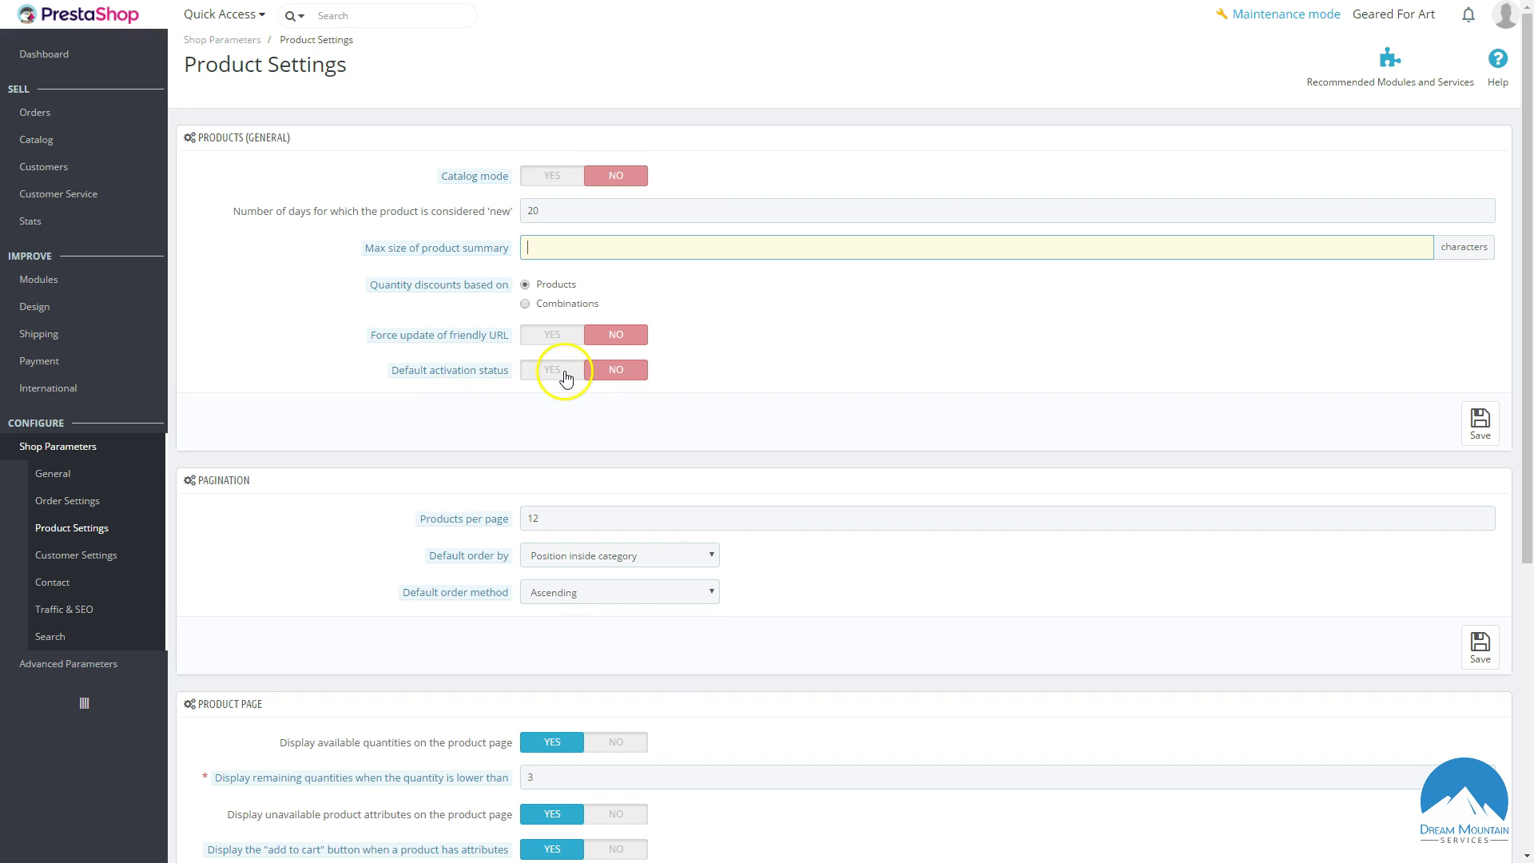
{"action": "scroll", "coordinate": [651, 379], "scroll_direction": "down", "scroll_amount": 2}
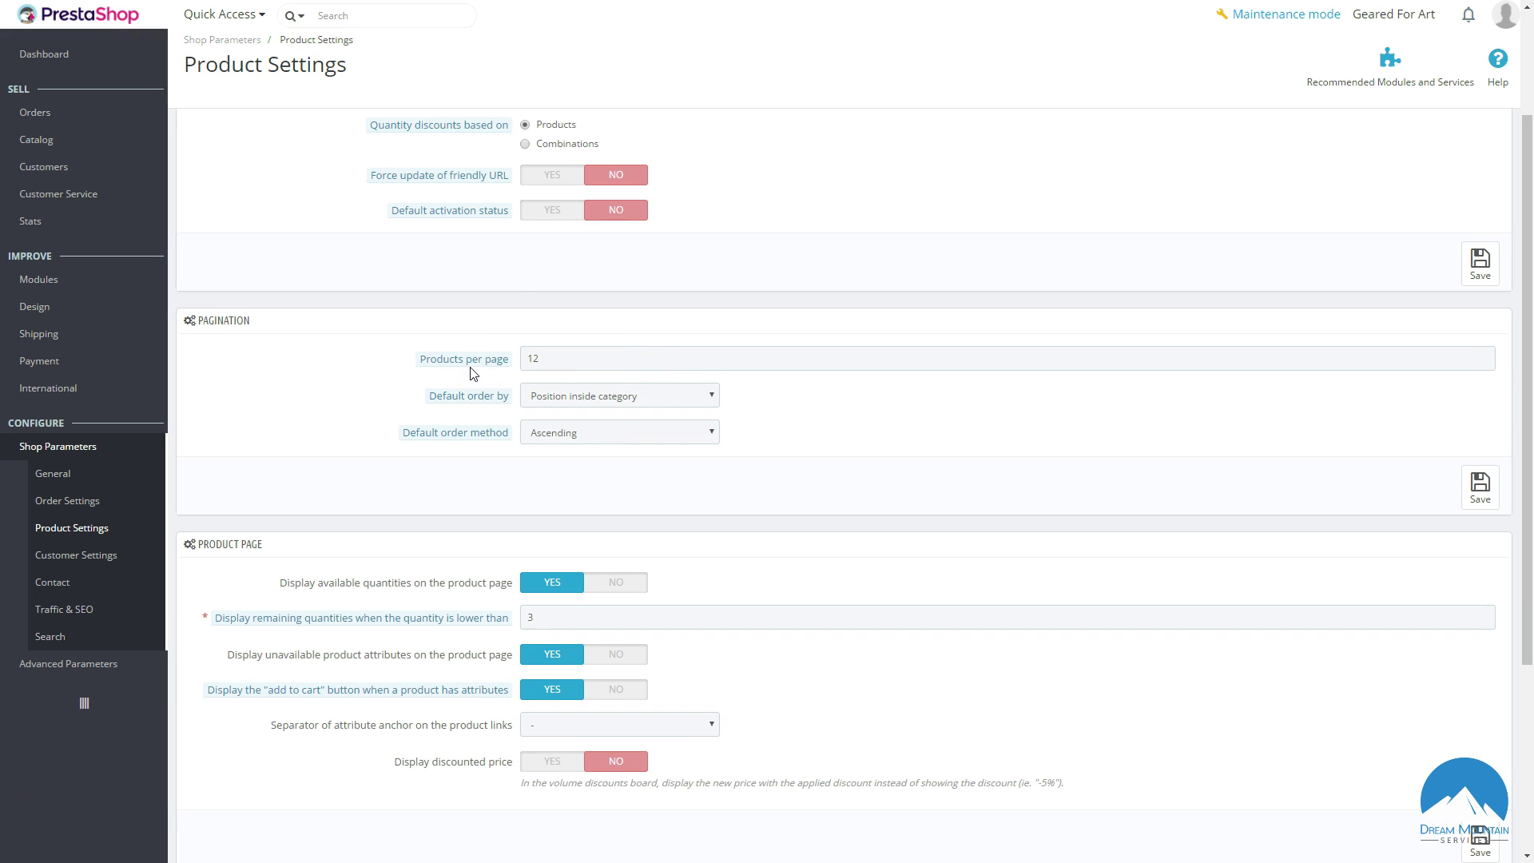
{"action": "left_click", "coordinate": [575, 358]}
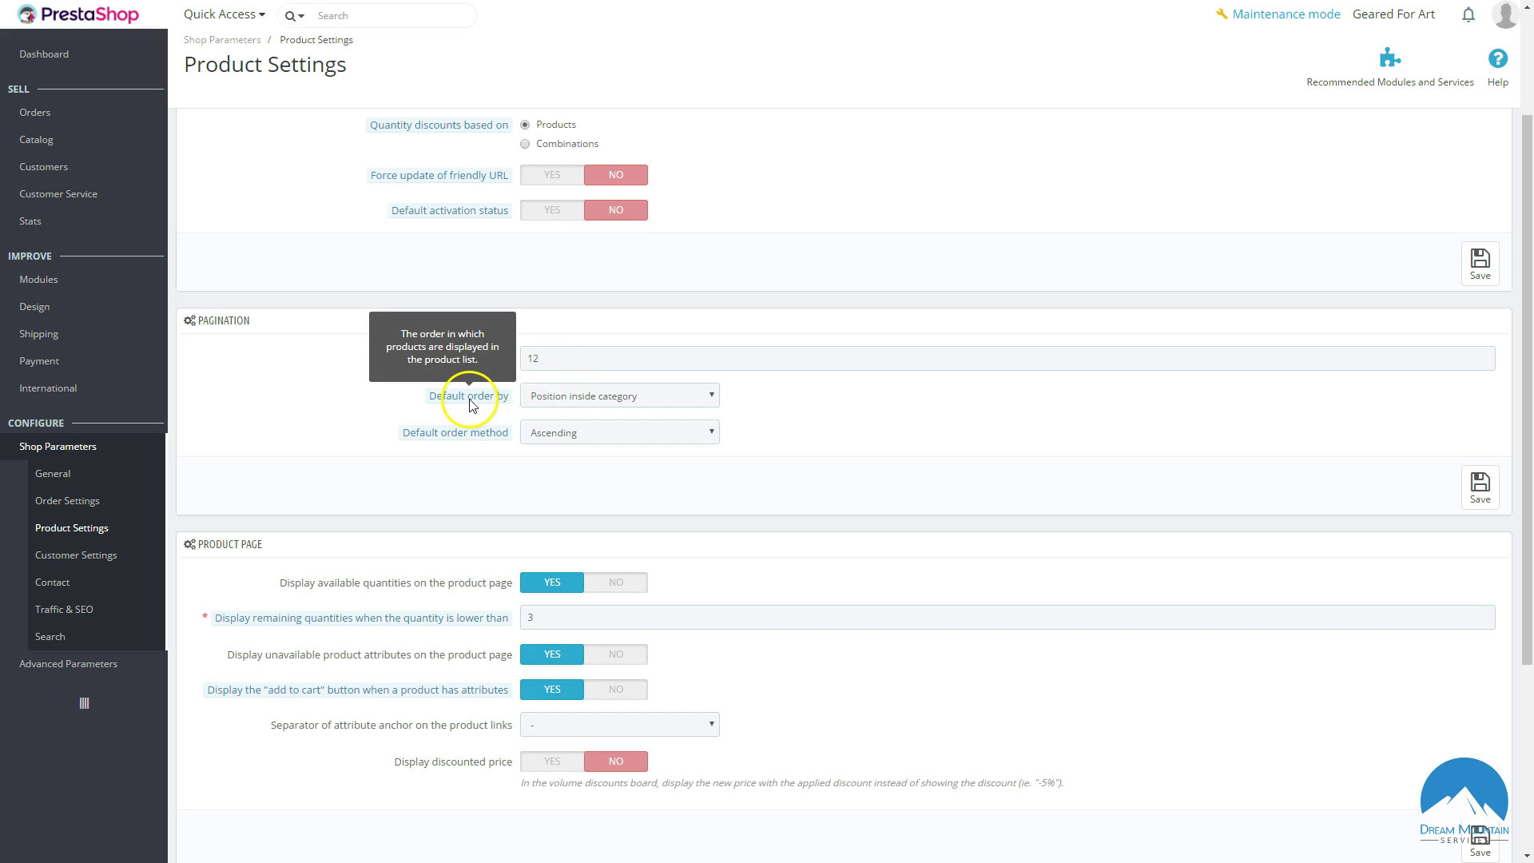
Hide available quantities on the product page, keeping unavailable attributes displayed.
{"action": "scroll", "coordinate": [590, 447], "scroll_direction": "down", "scroll_amount": 1}
{"action": "scroll", "coordinate": [590, 448], "scroll_direction": "down", "scroll_amount": 1}
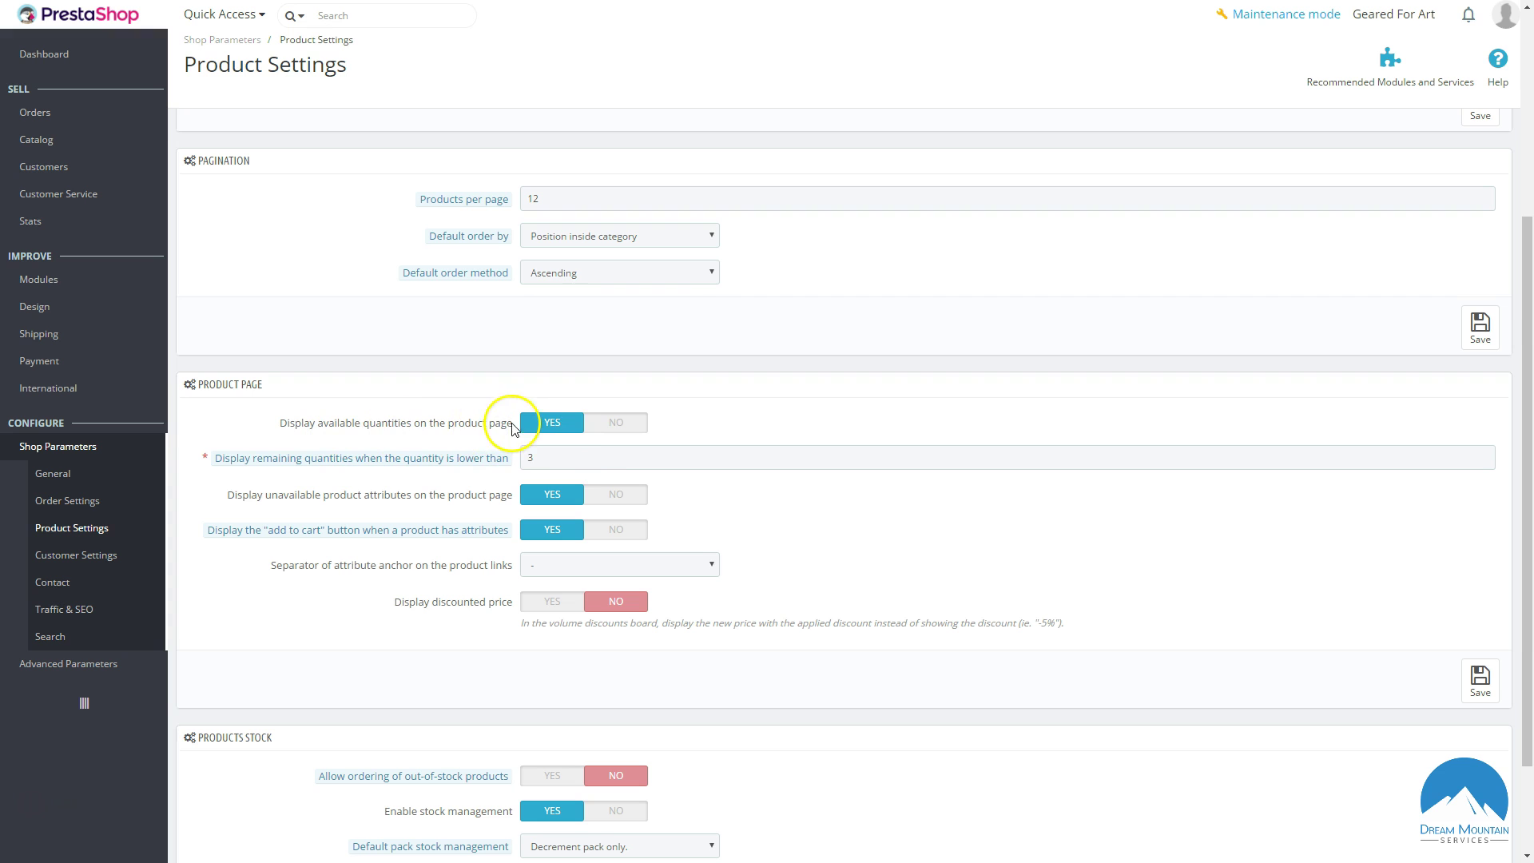
{"action": "left_click", "coordinate": [630, 422]}
{"action": "scroll", "coordinate": [762, 436], "scroll_direction": "down", "scroll_amount": 1}
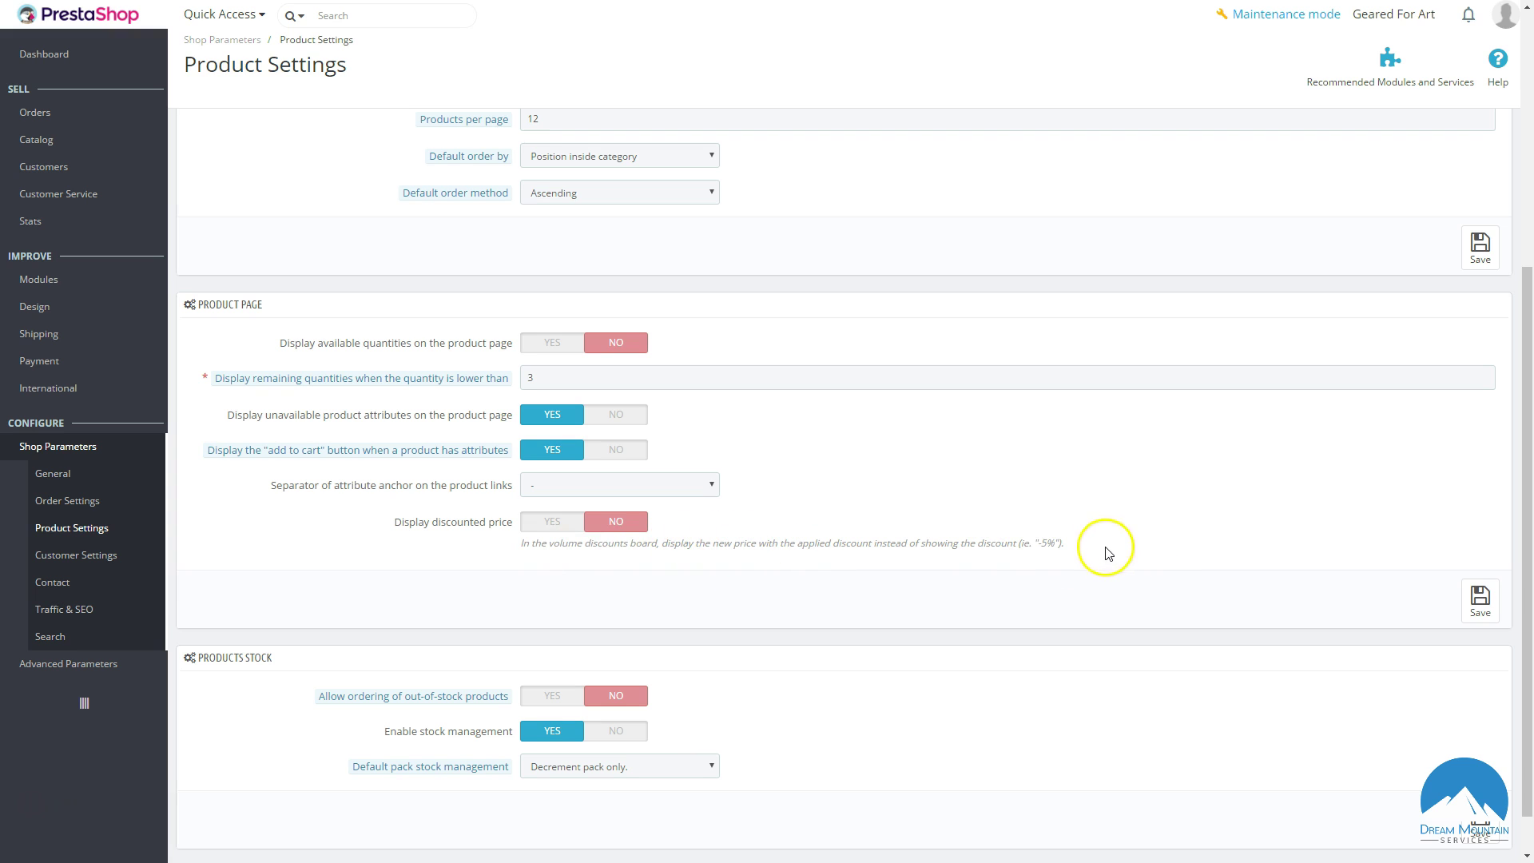
{"action": "left_click_drag", "start_coordinate": [1106, 544], "coordinate": [990, 544]}
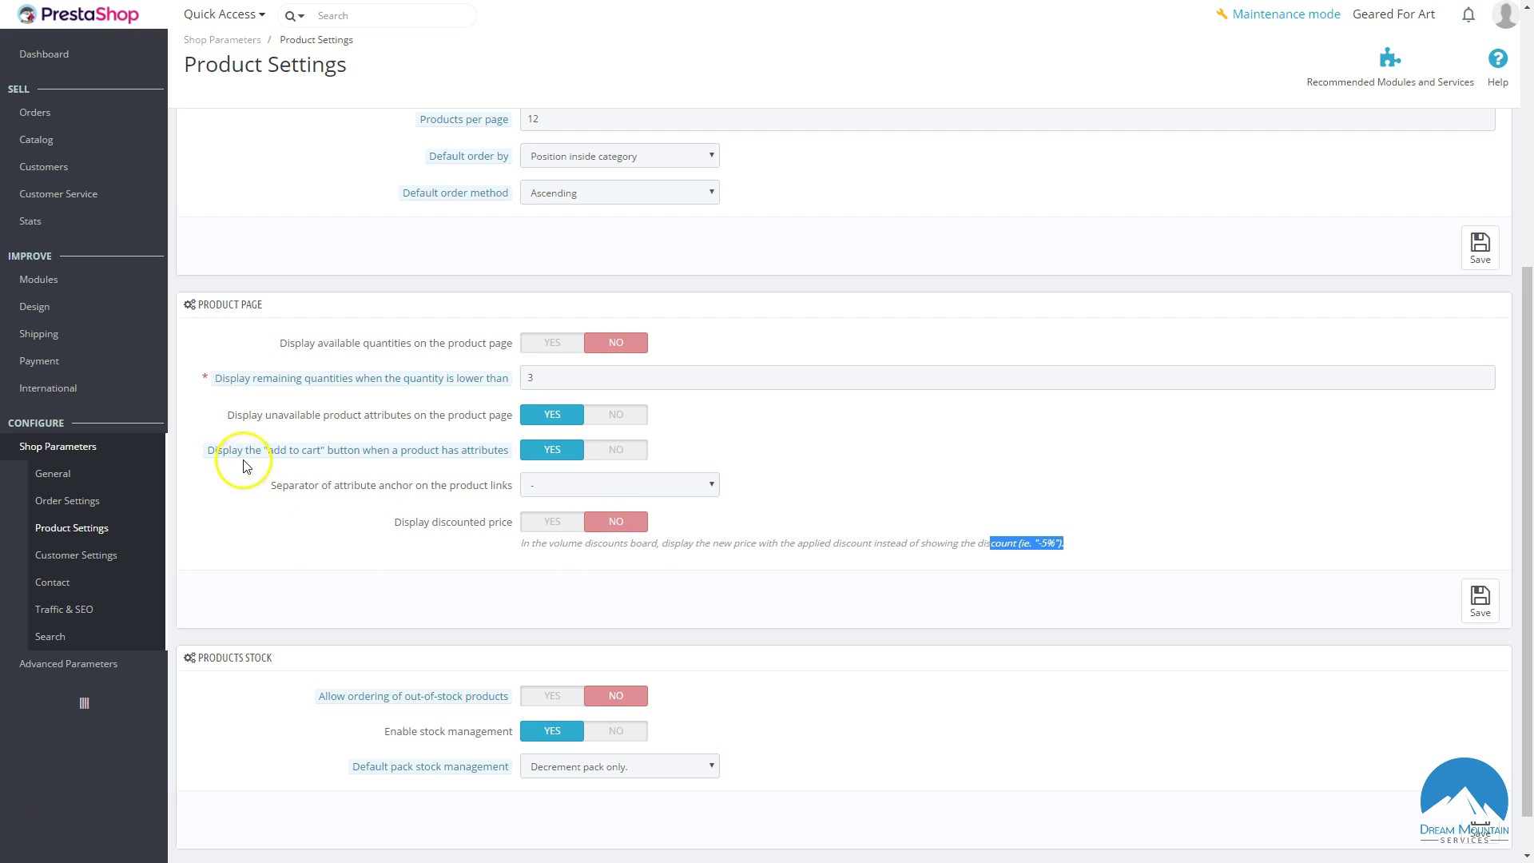
{"action": "mouse_move", "coordinate": [276, 454]}
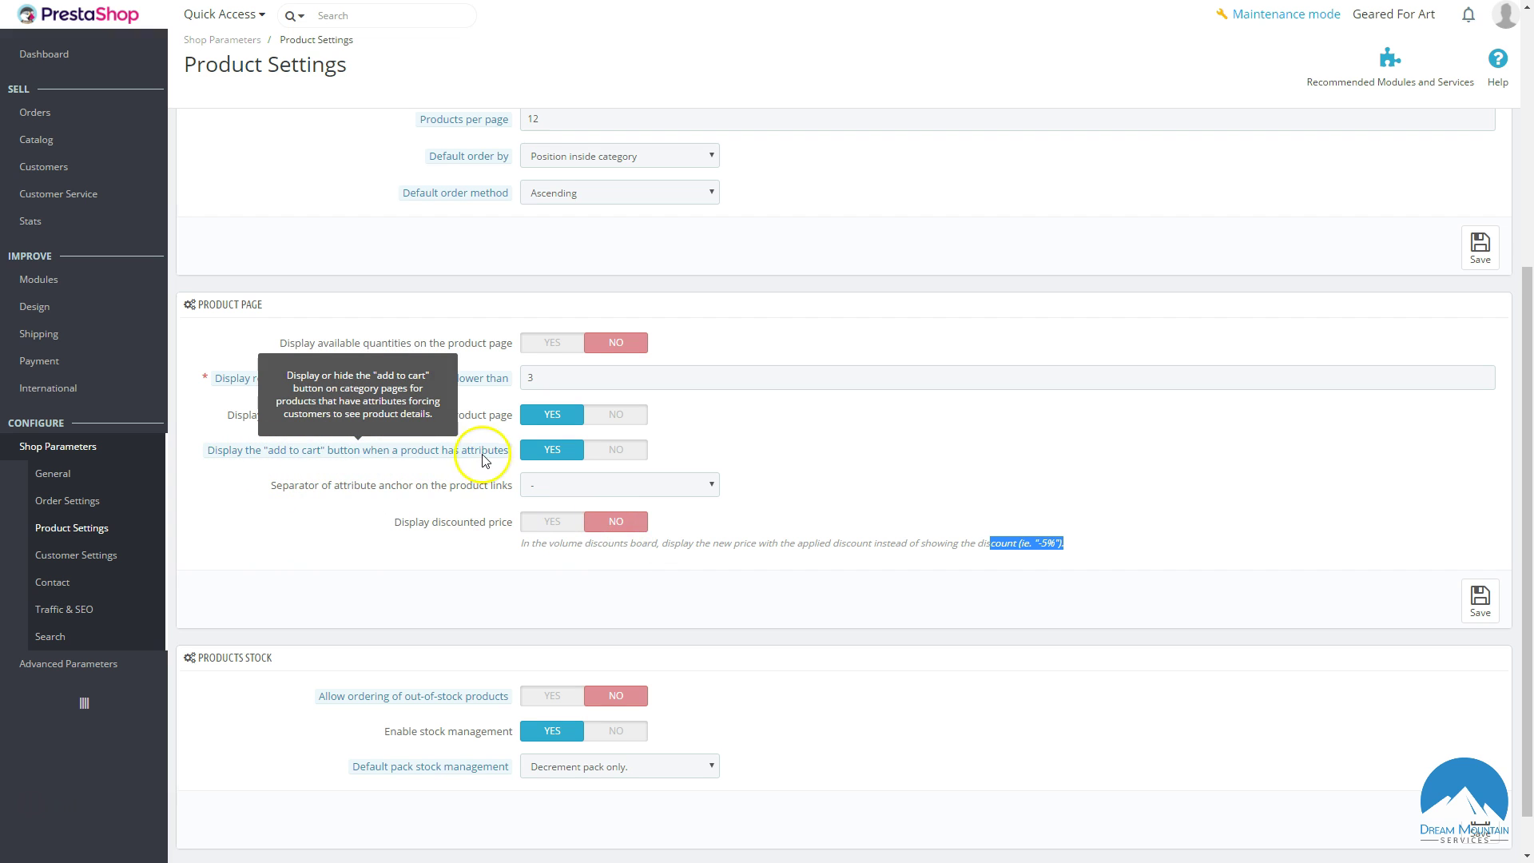
{"action": "mouse_move", "coordinate": [500, 457]}
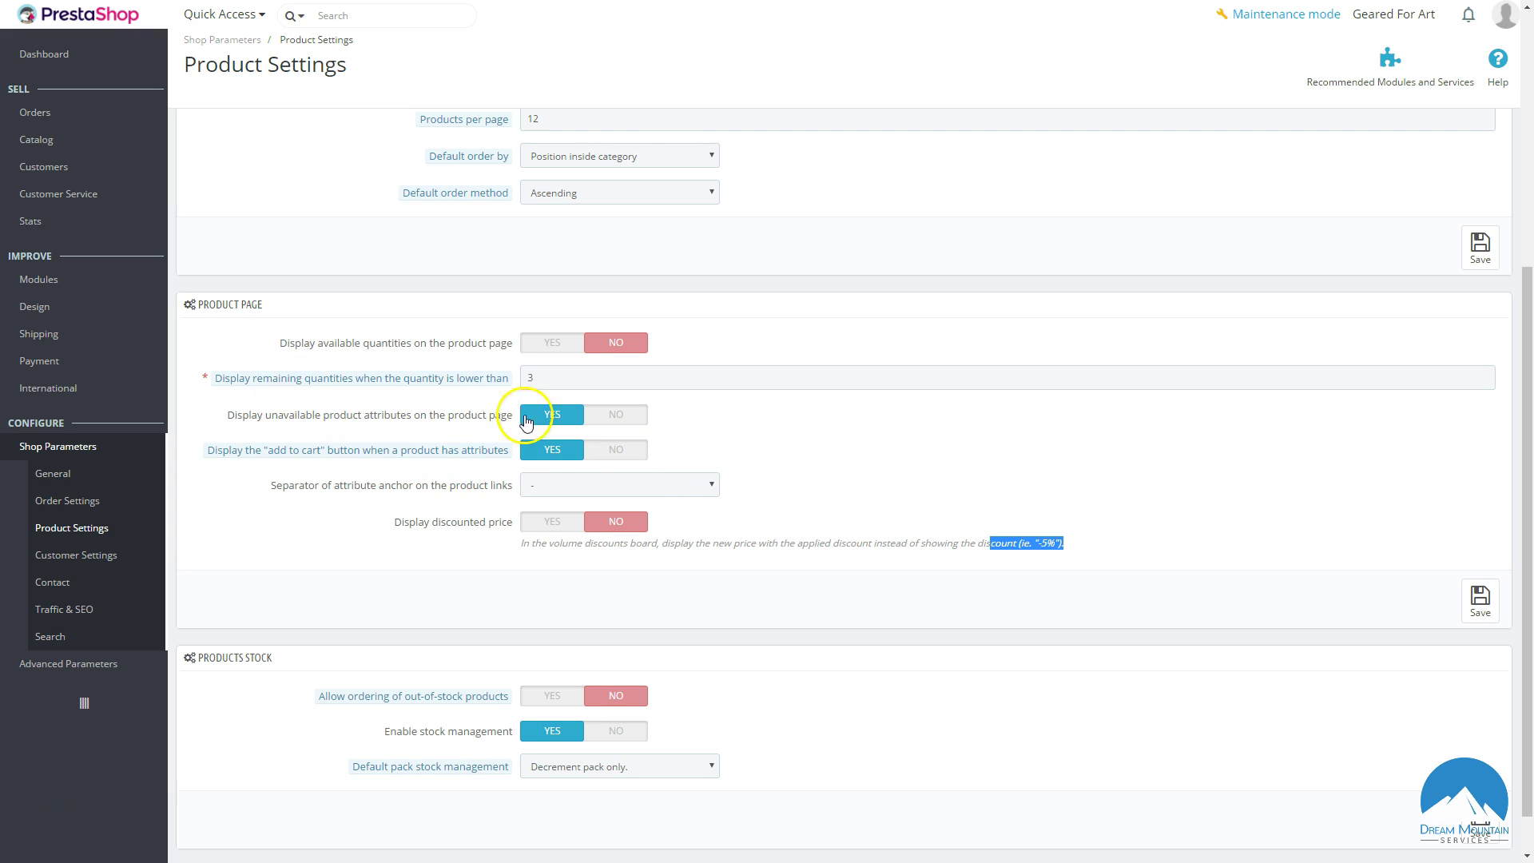
{"action": "left_click", "coordinate": [615, 416]}
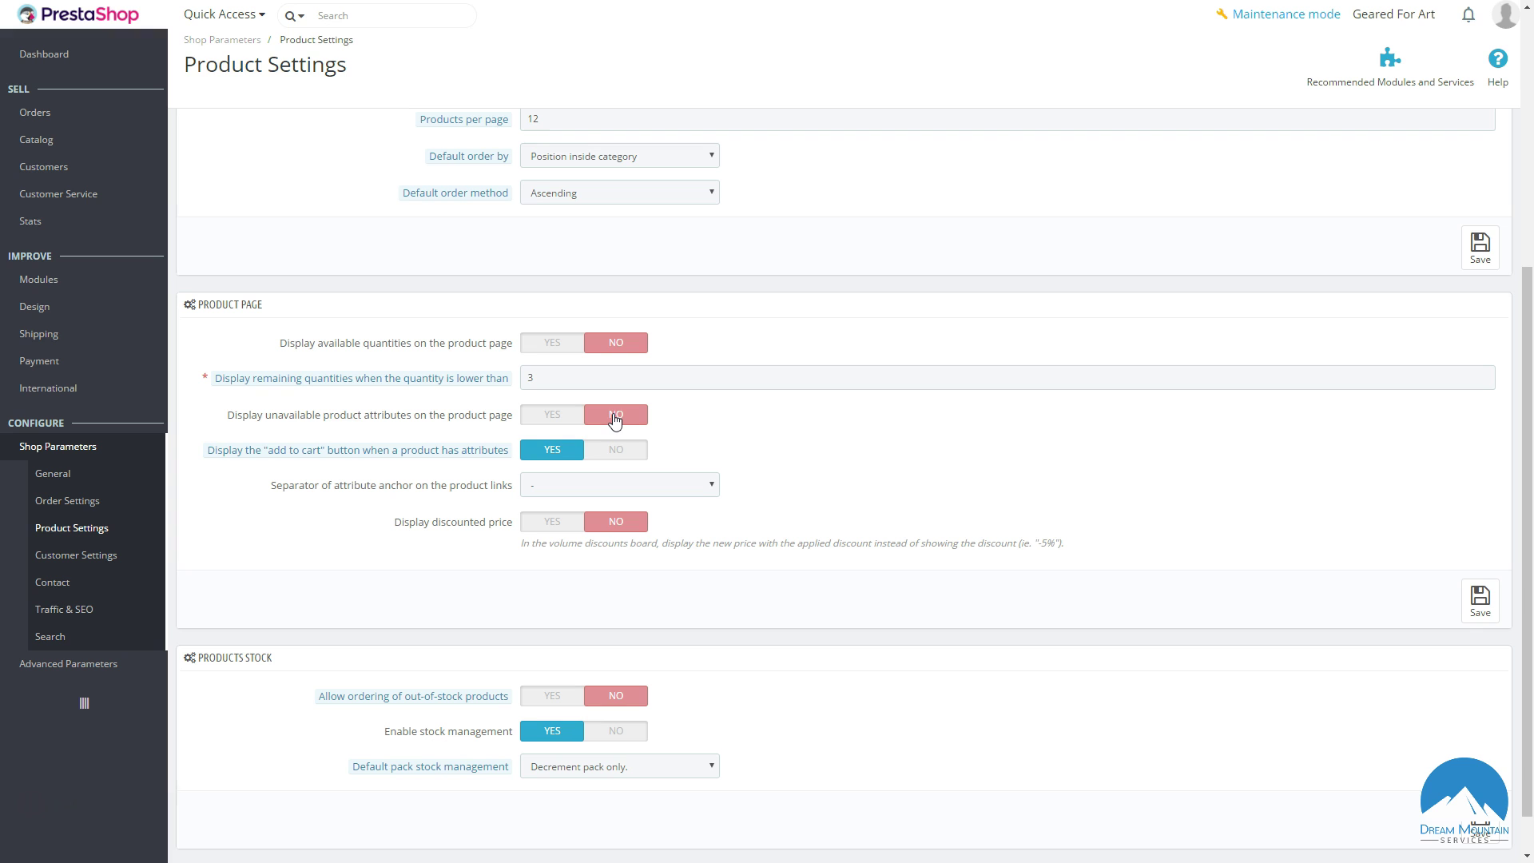
{"action": "left_click", "coordinate": [550, 415]}
Allow ordering of out-of-stock products, disable stock management, and save Products Stock.
{"action": "scroll", "coordinate": [647, 490], "scroll_direction": "down", "scroll_amount": 1}
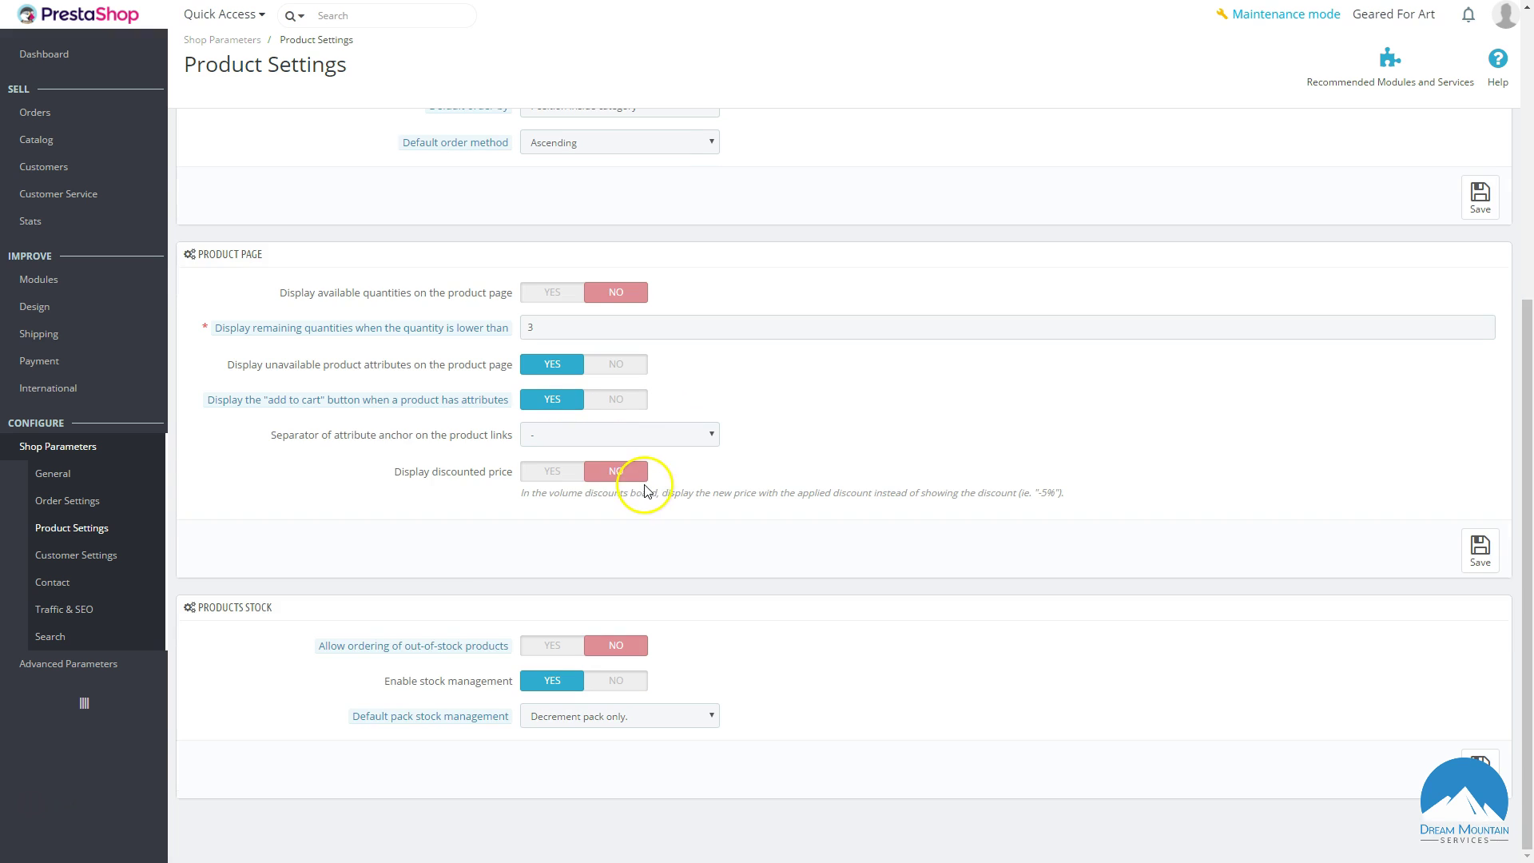
{"action": "mouse_move", "coordinate": [383, 651]}
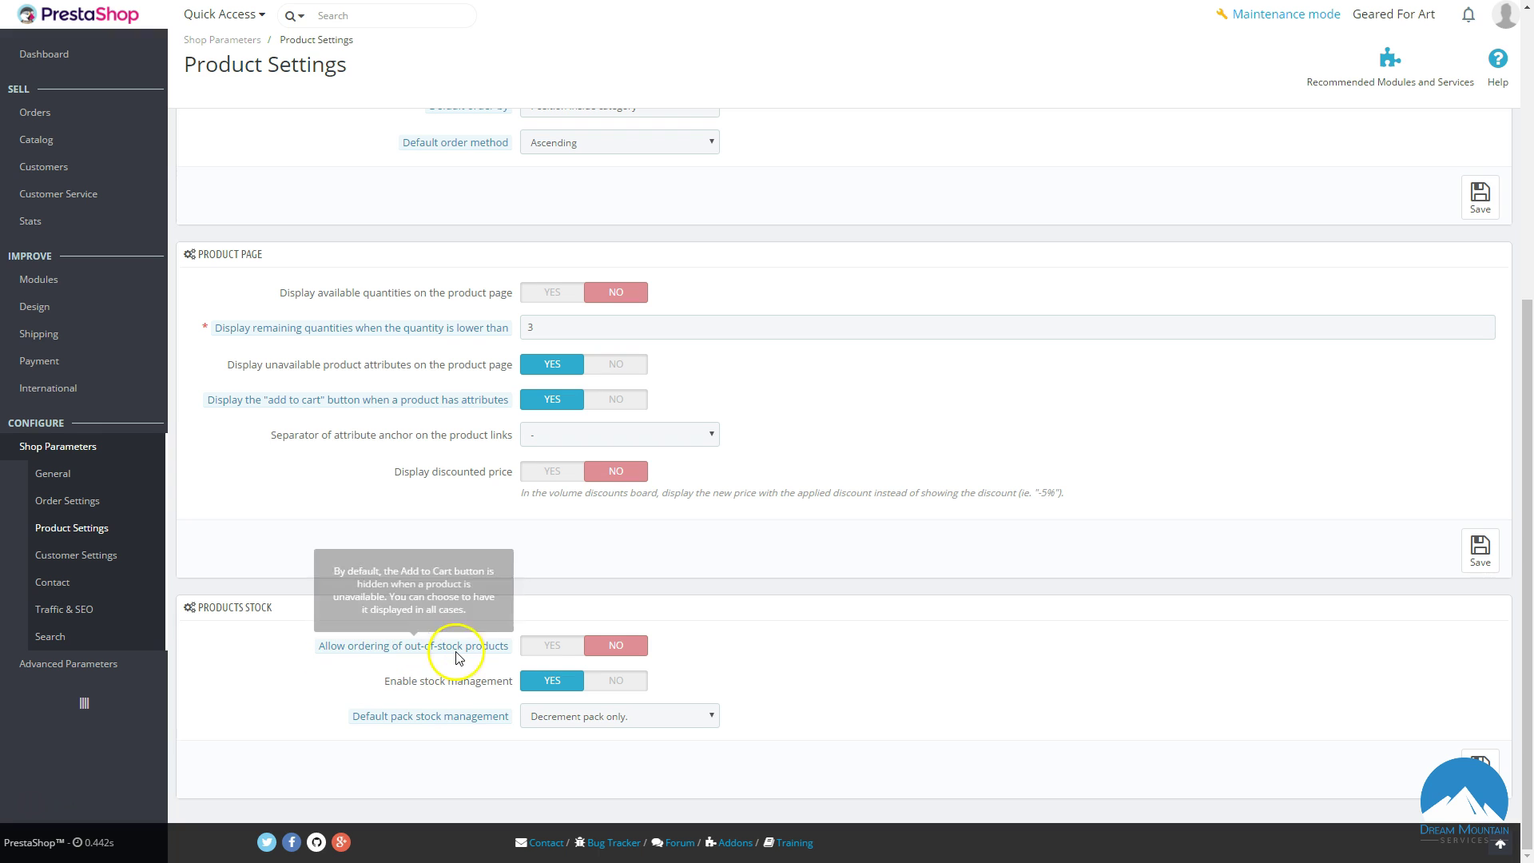
{"action": "left_click", "coordinate": [563, 651]}
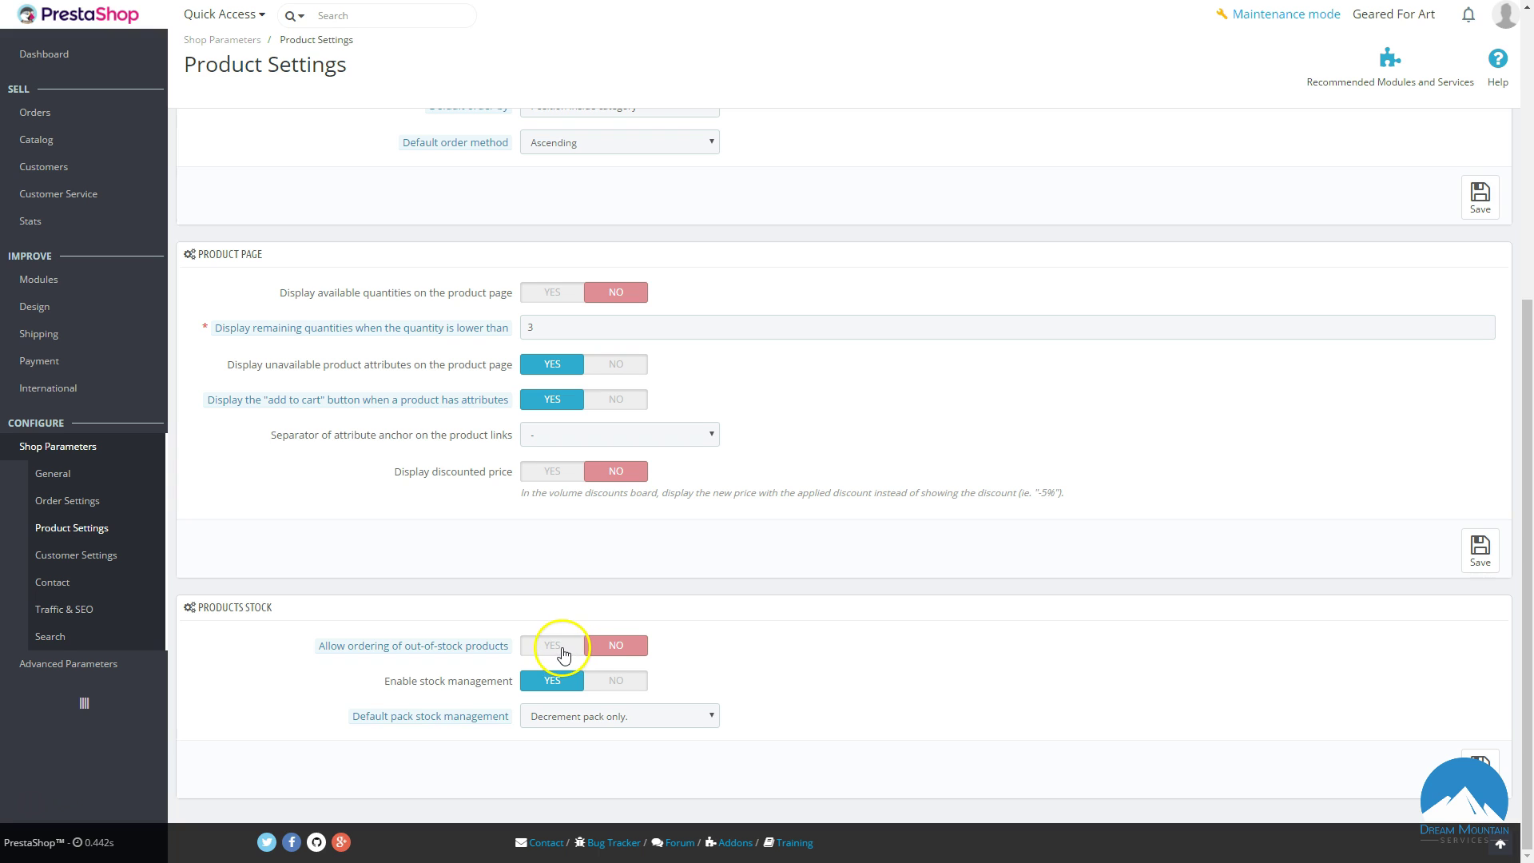
{"action": "left_click", "coordinate": [575, 651]}
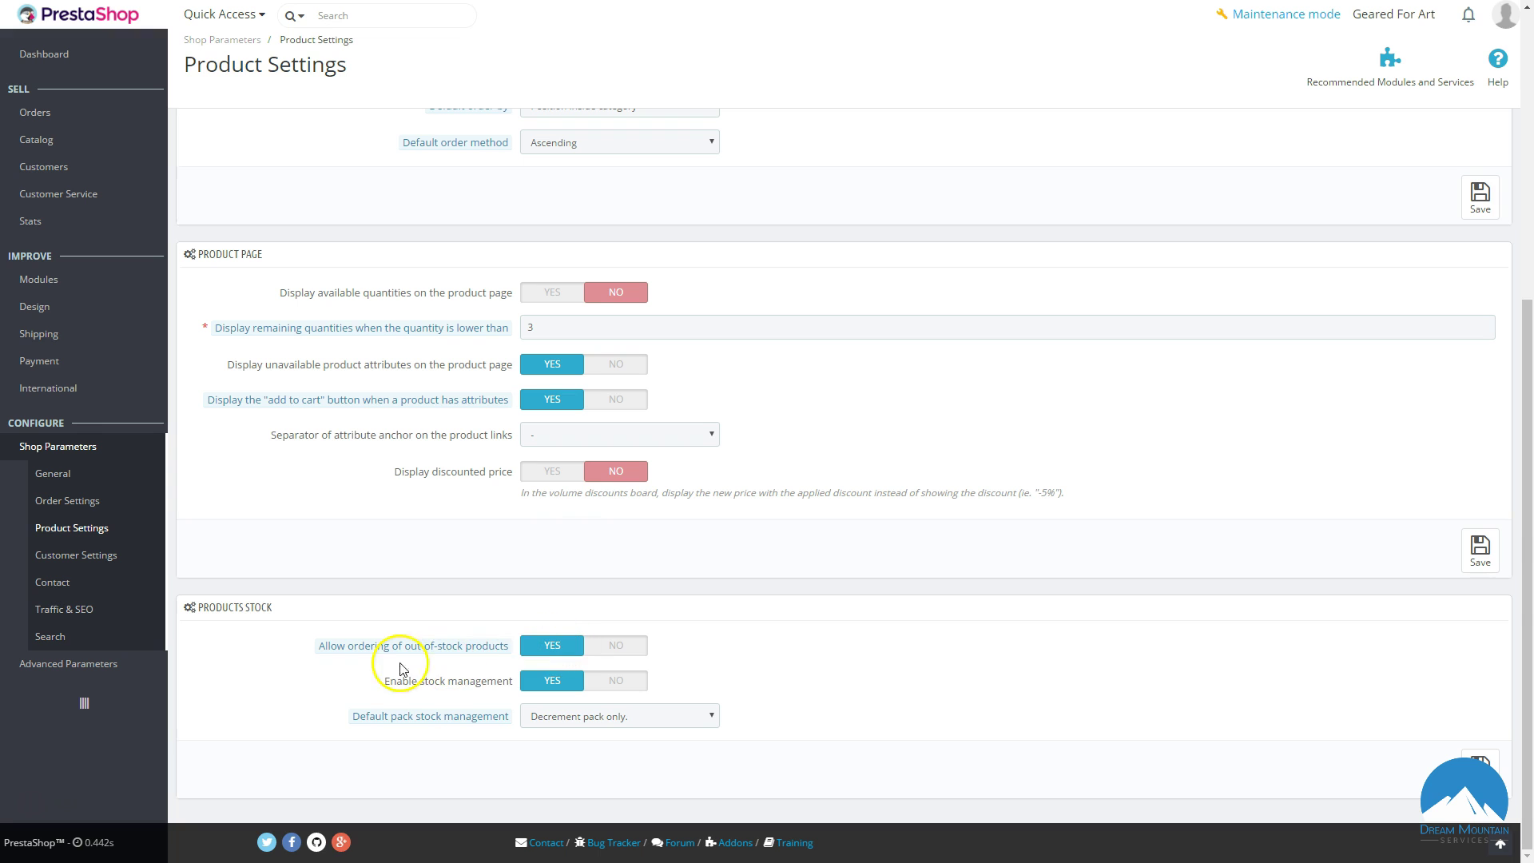
{"action": "mouse_move", "coordinate": [489, 657]}
{"action": "left_click", "coordinate": [612, 684]}
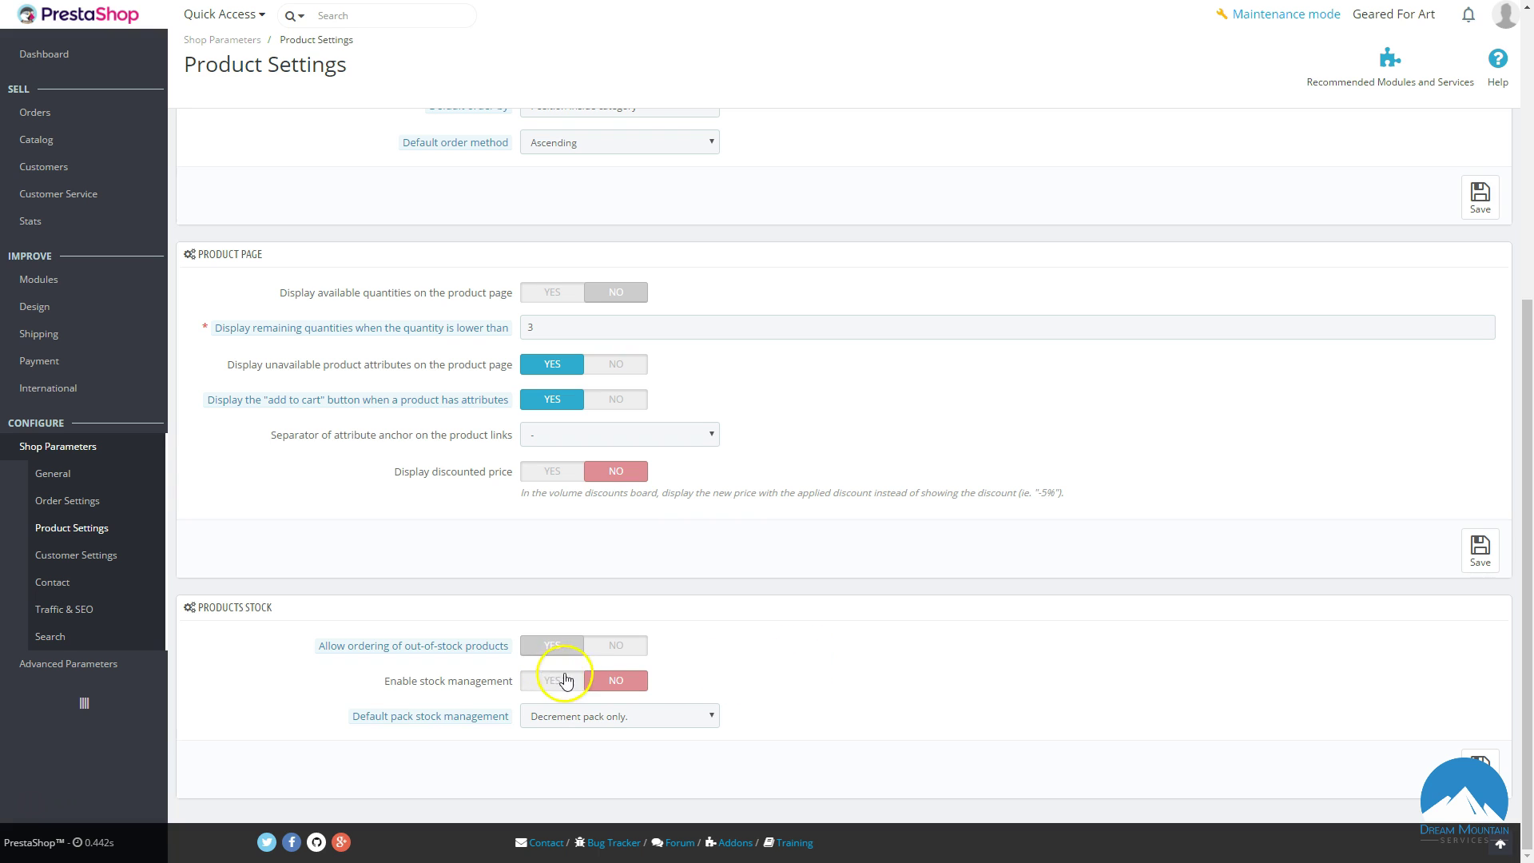
{"action": "left_click", "coordinate": [1488, 781]}
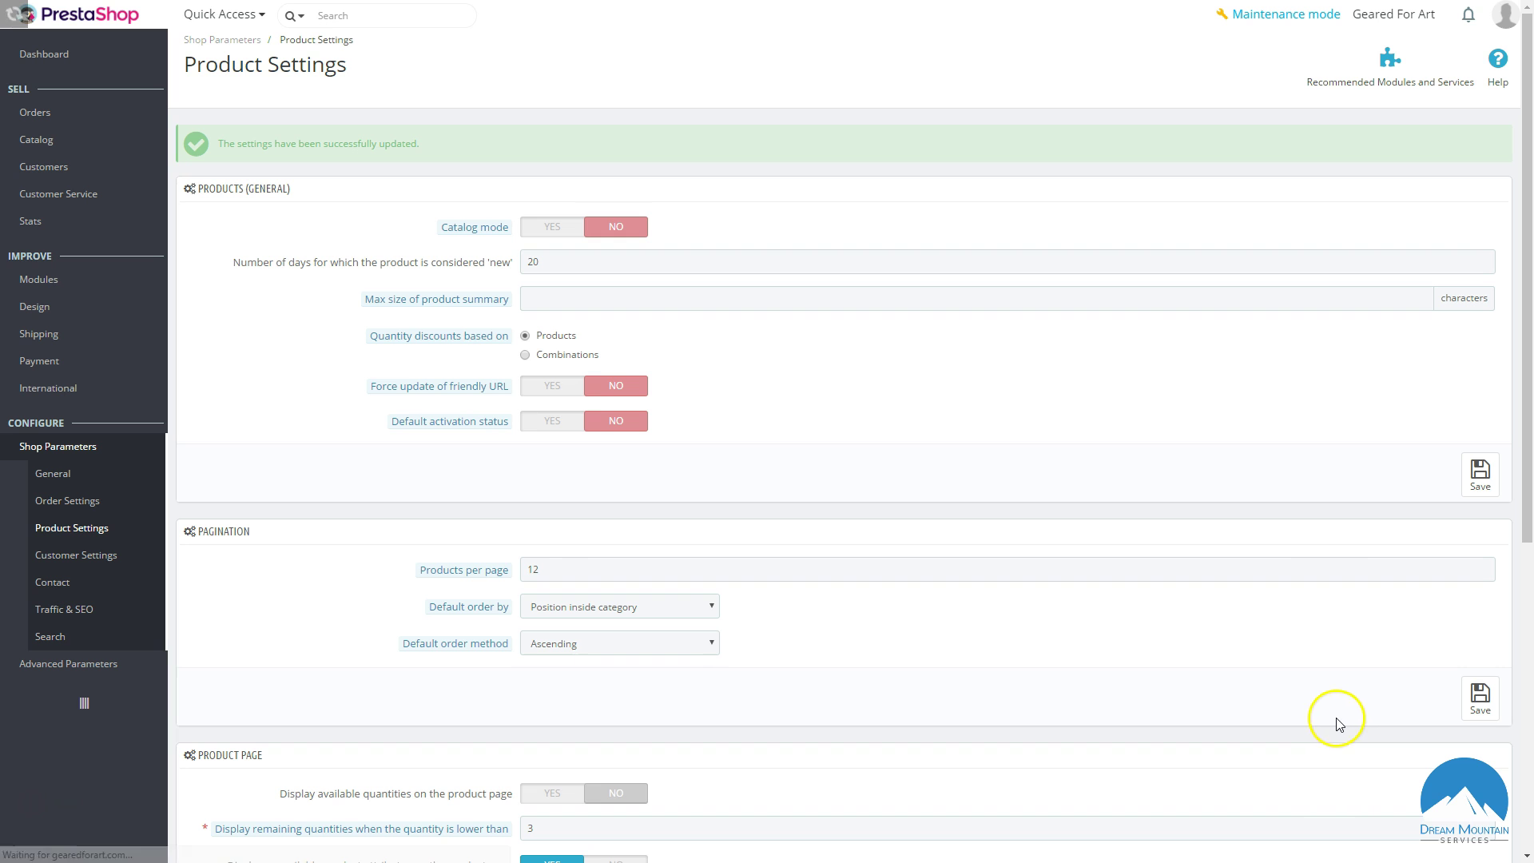
On the Customer Settings page, set Enable partner offers to NO.
{"action": "left_click", "coordinate": [55, 557]}
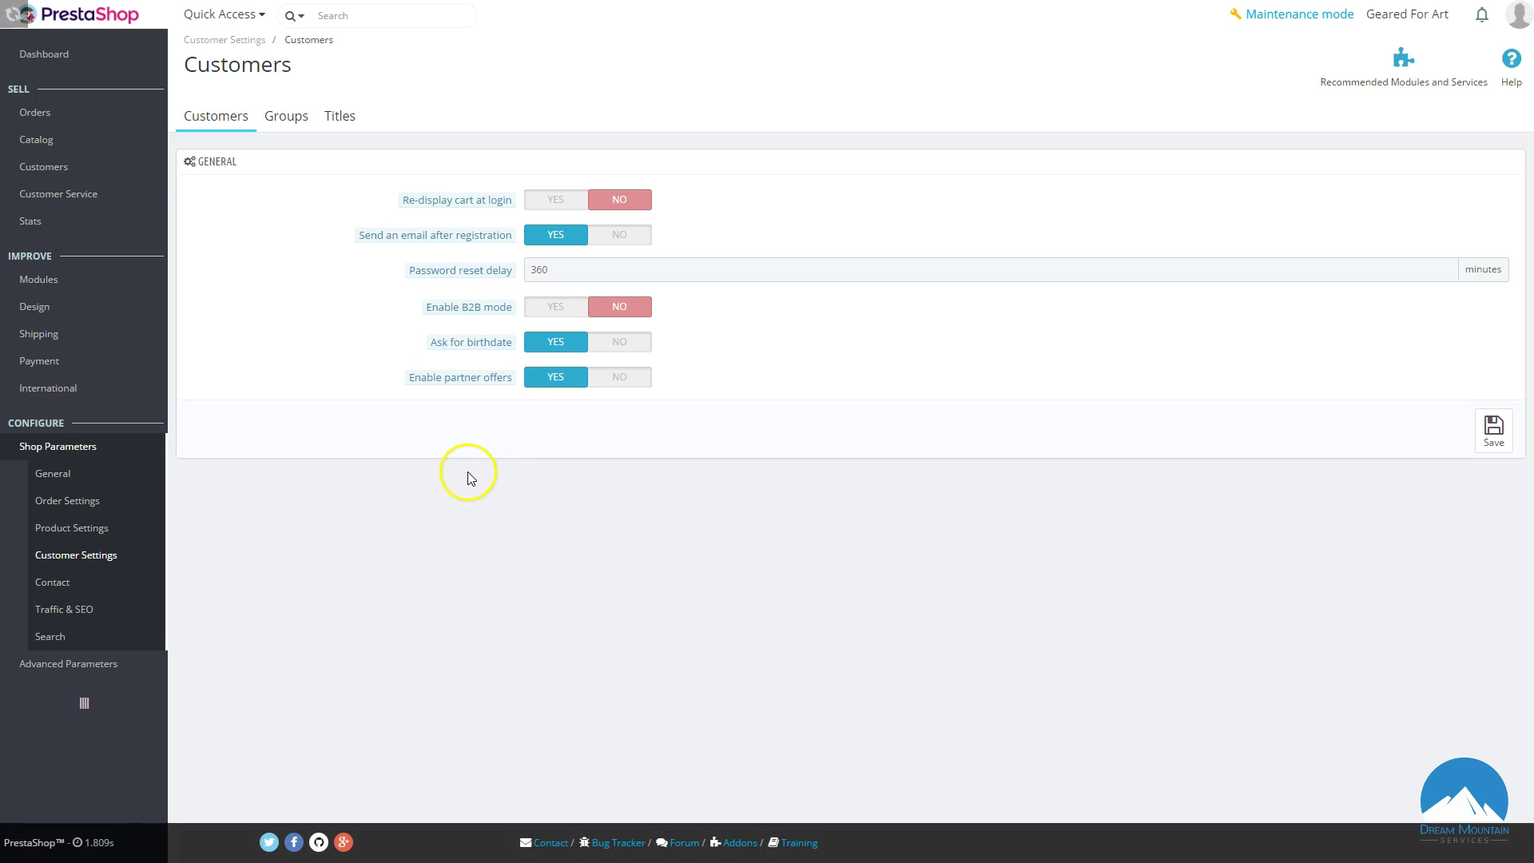
{"action": "mouse_move", "coordinate": [418, 205]}
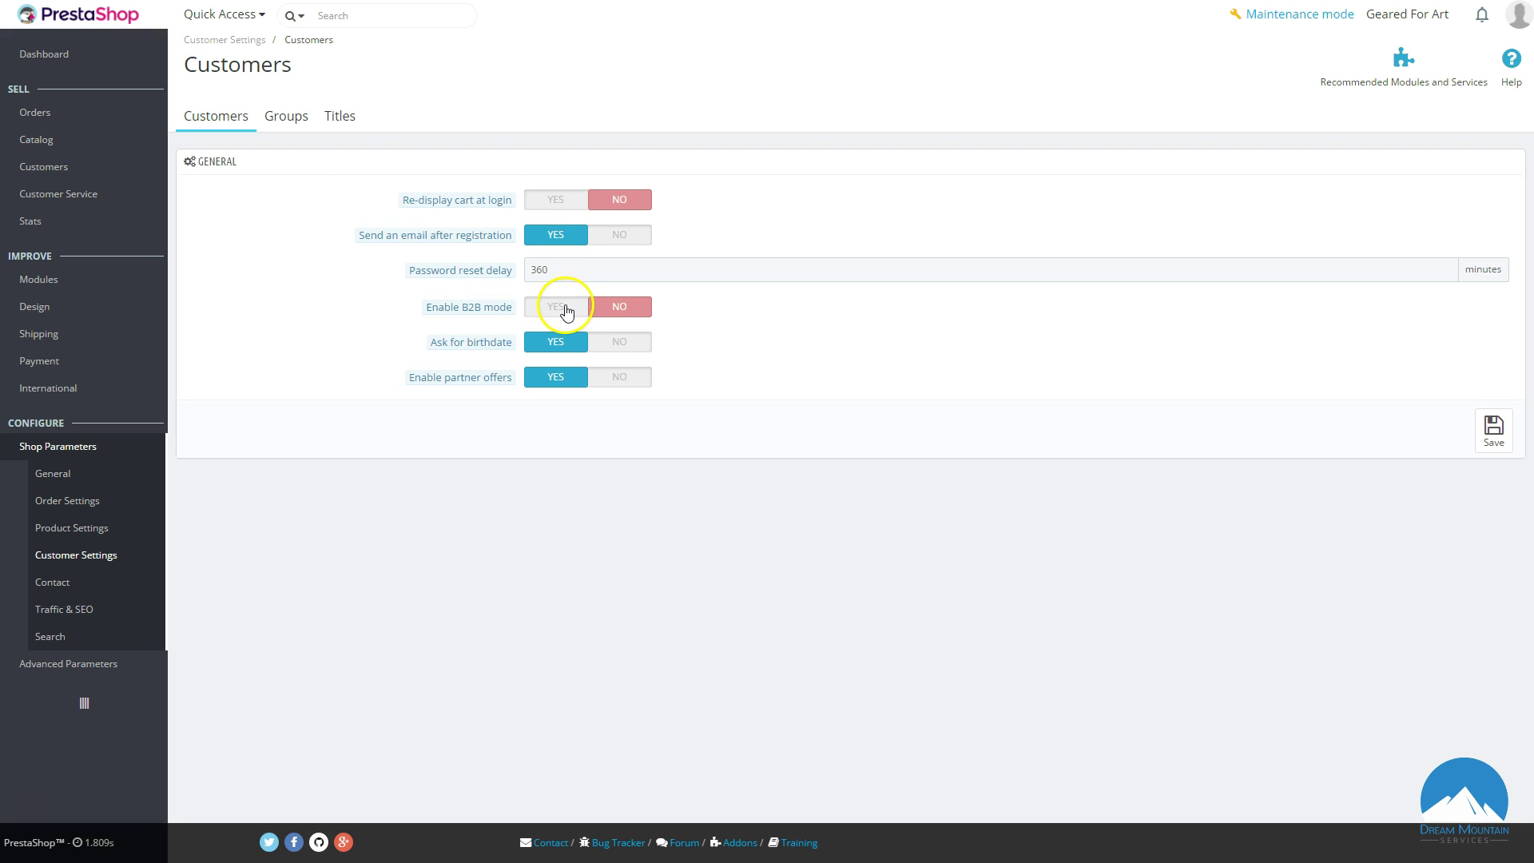
{"action": "mouse_move", "coordinate": [471, 307]}
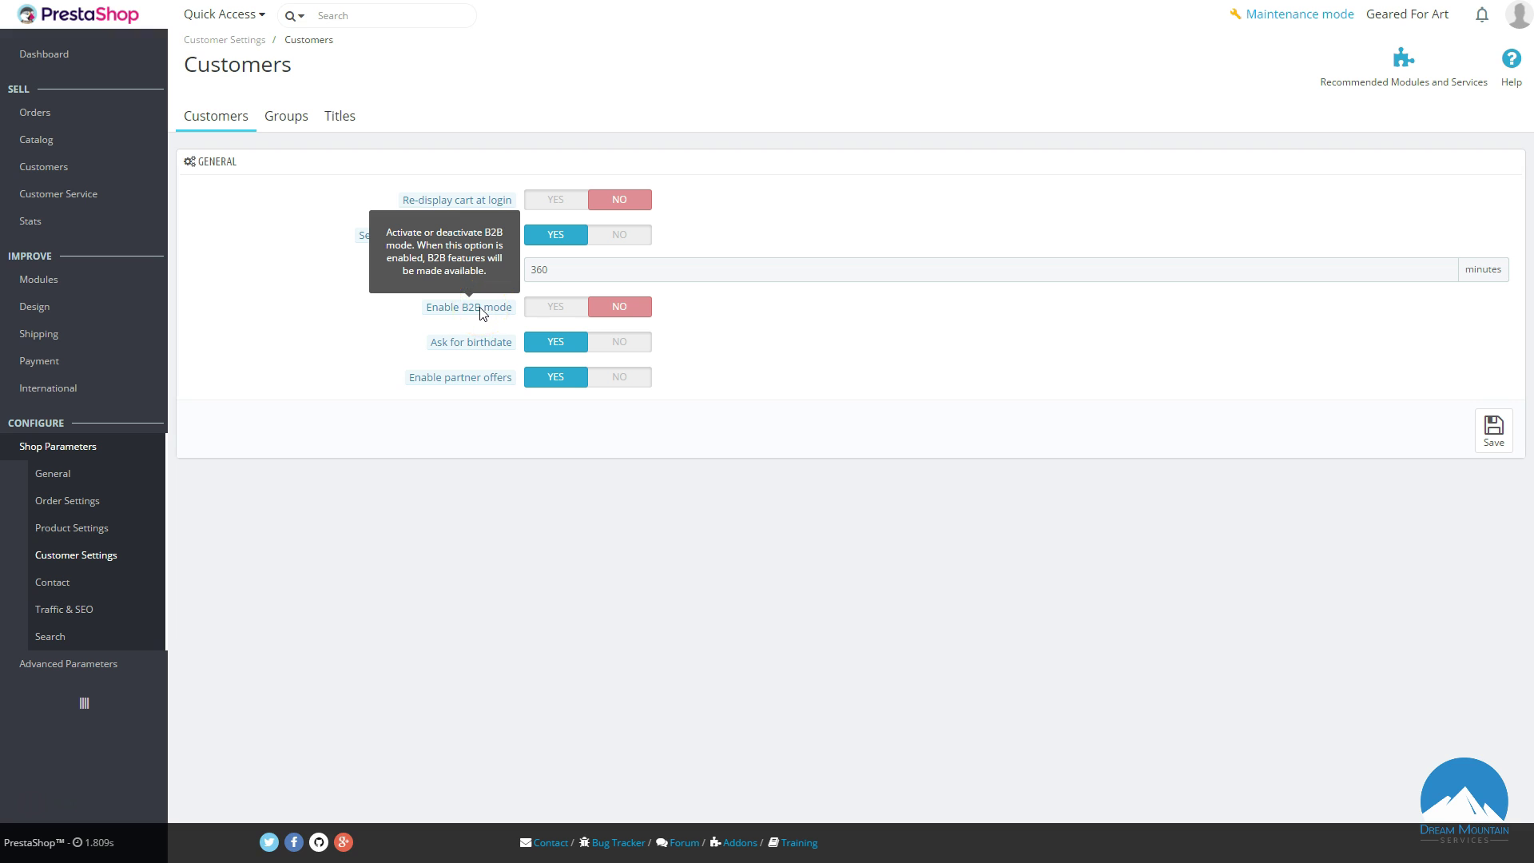
{"action": "mouse_move", "coordinate": [445, 382]}
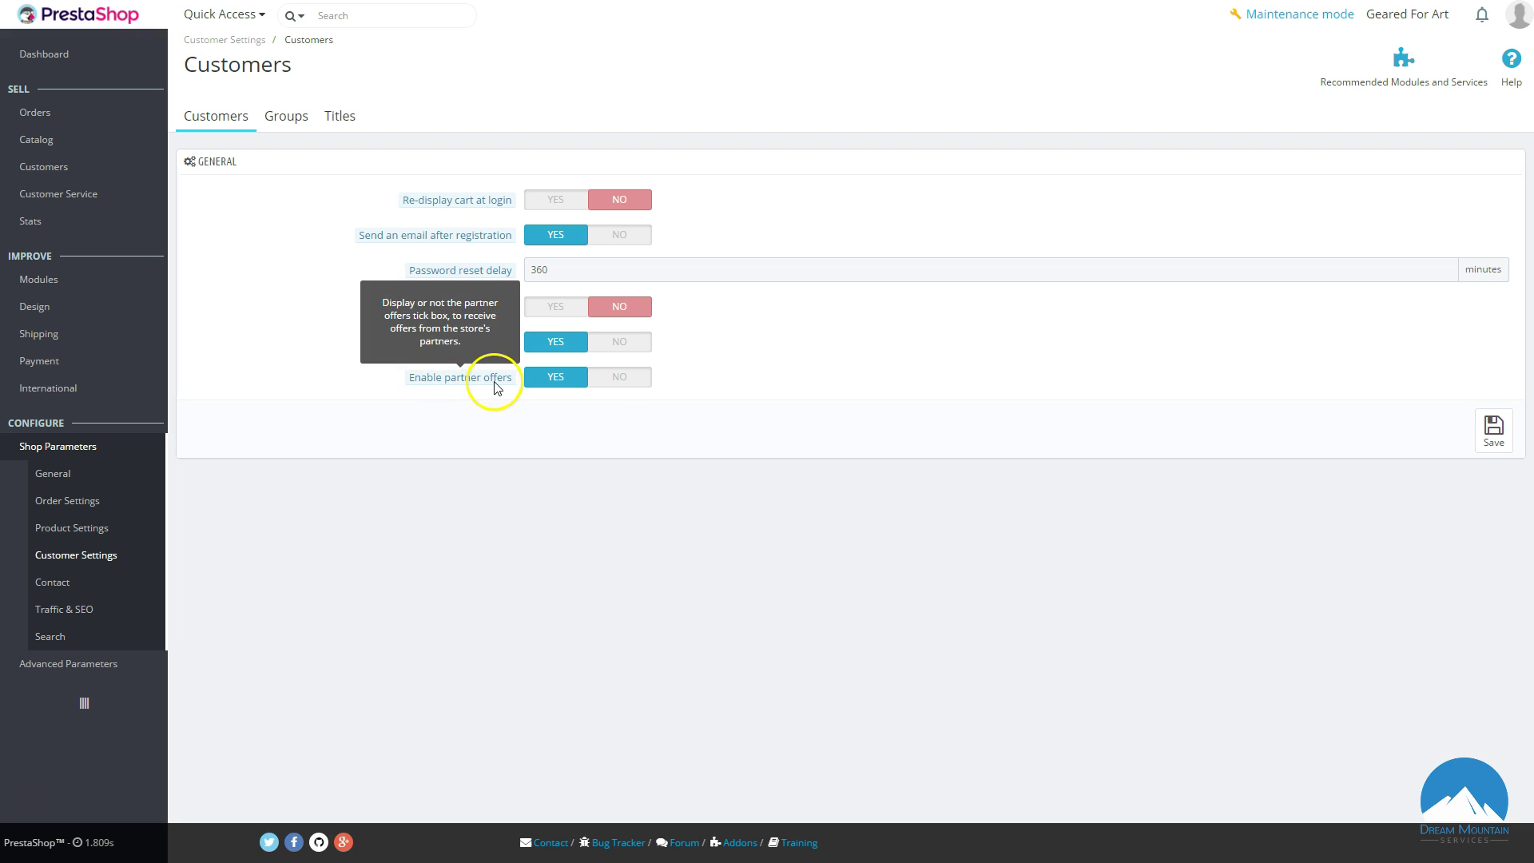
{"action": "left_click", "coordinate": [618, 380]}
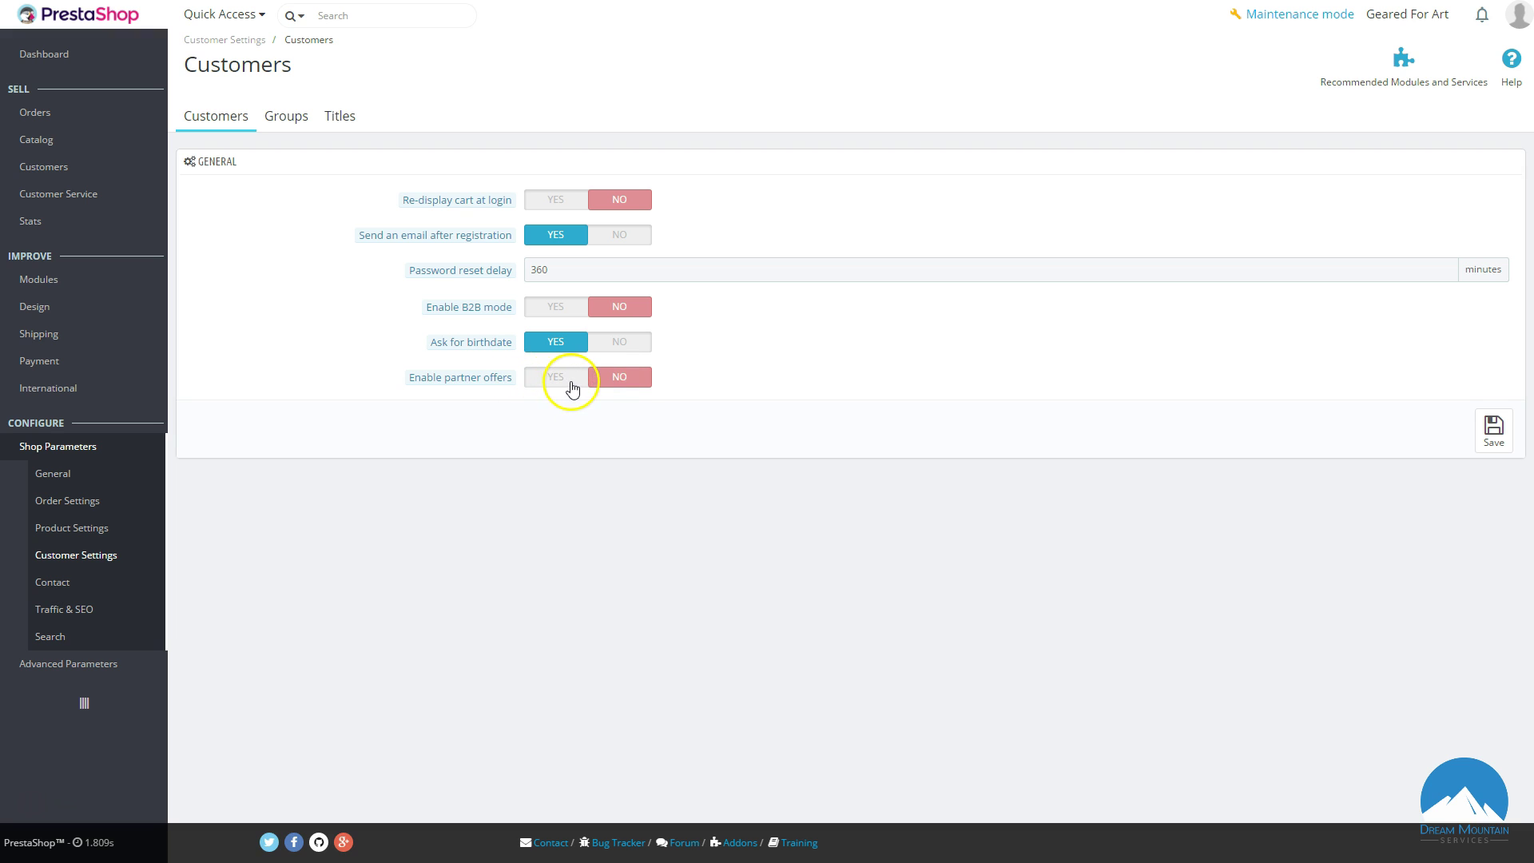
Show the Groups tab listing Visitor, Guest and Customer, each at 0.00% discount.
{"action": "left_click", "coordinate": [293, 124]}
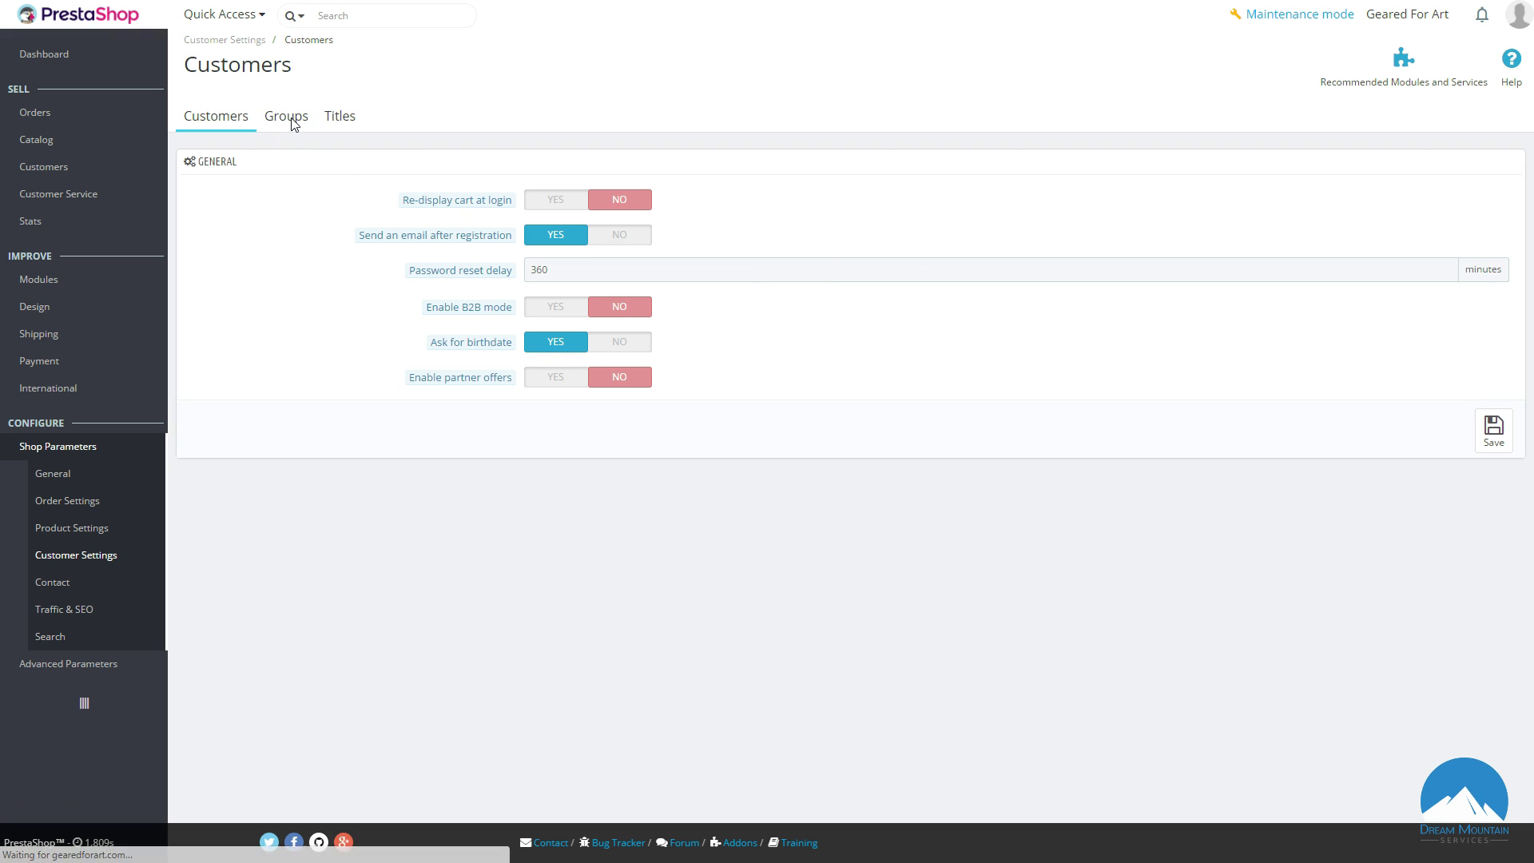
{"action": "left_click", "coordinate": [300, 151]}
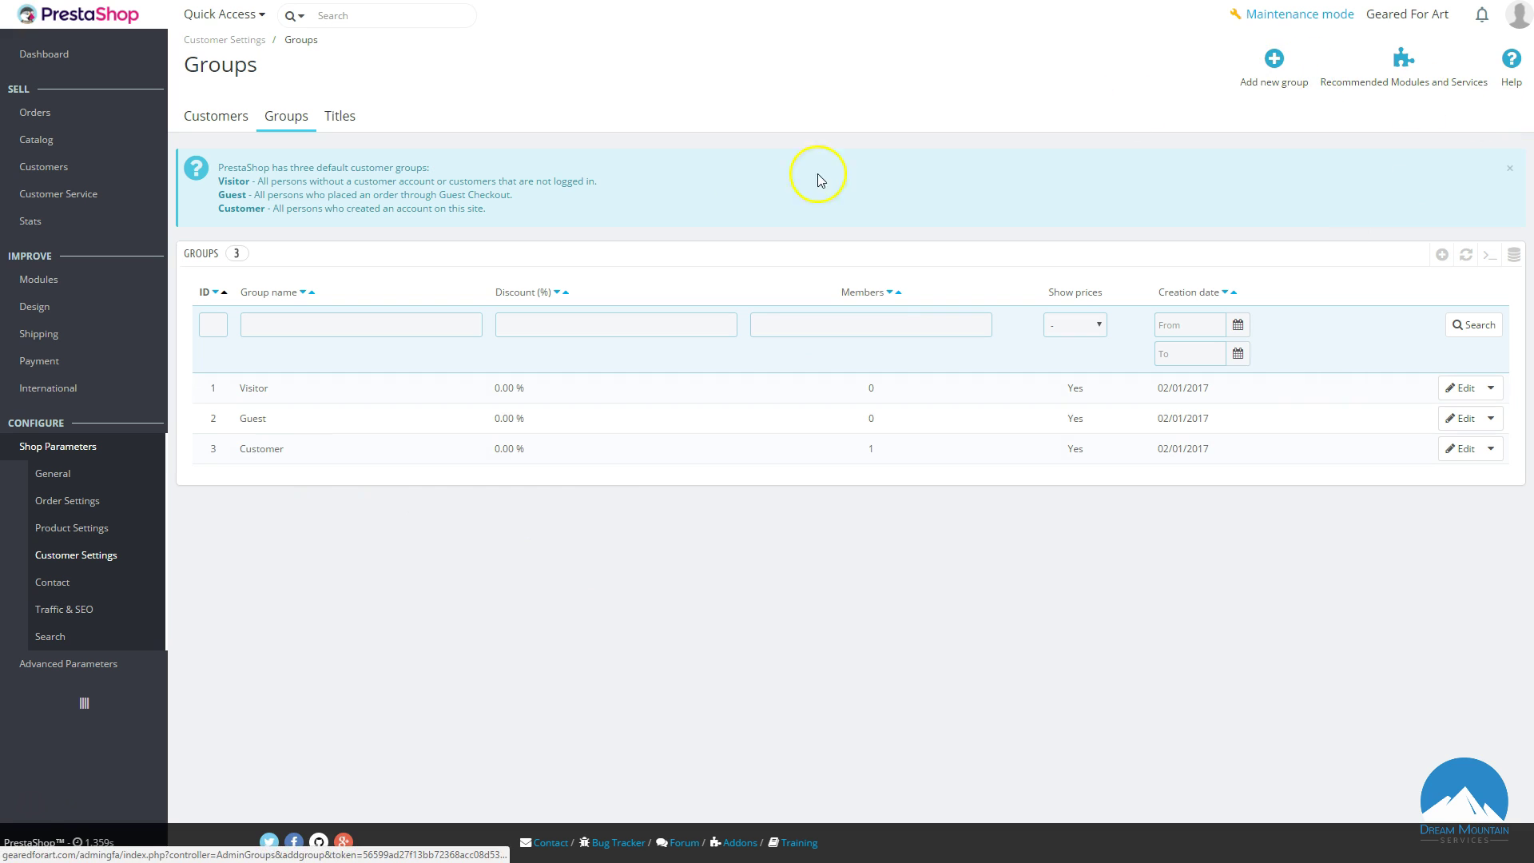
{"action": "left_click", "coordinate": [344, 118]}
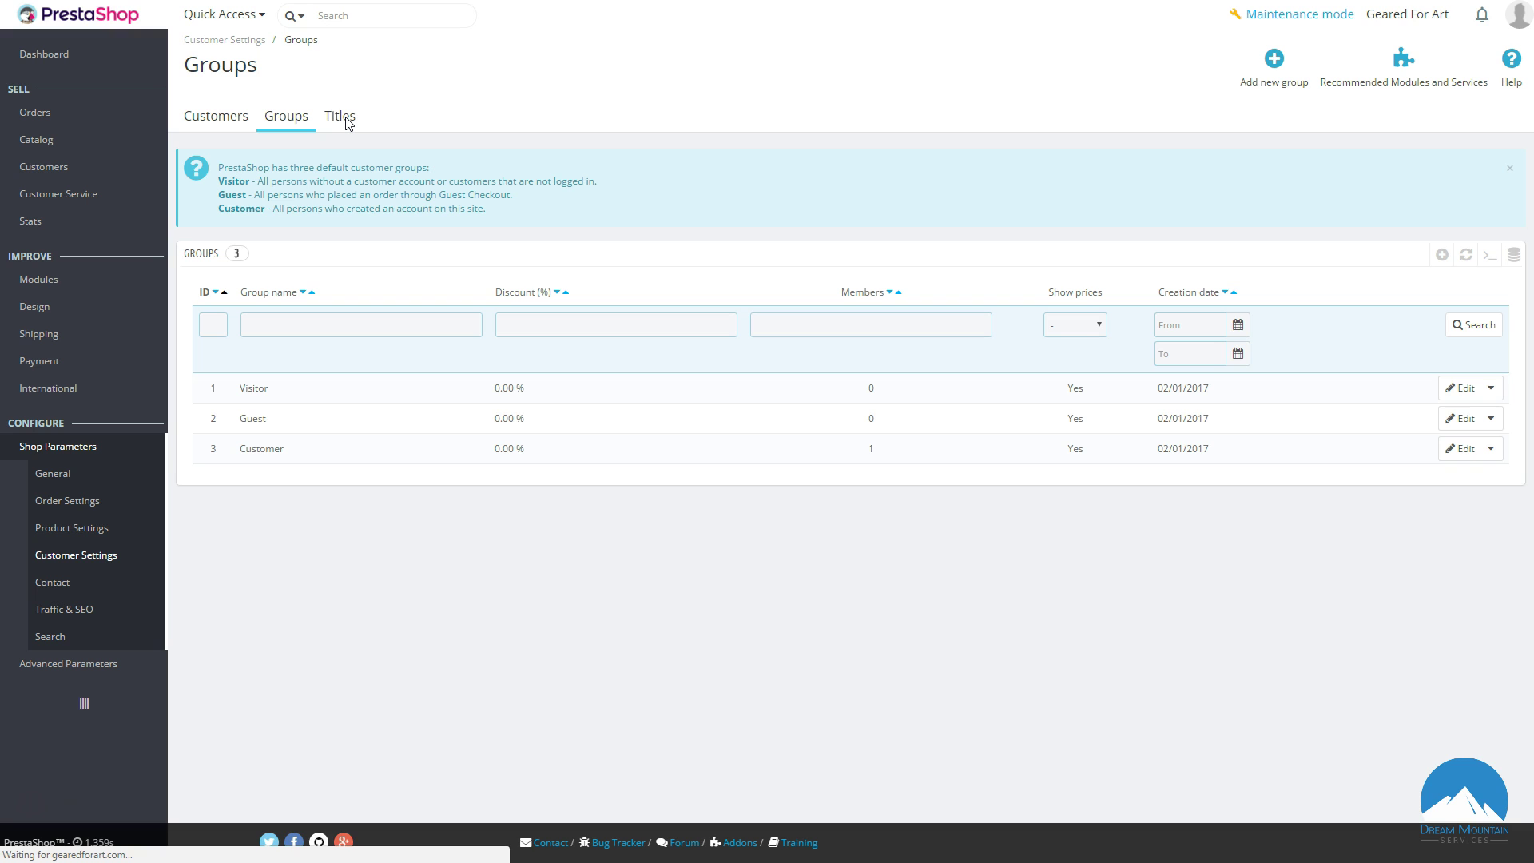
Show the Titles tab listing Mr. (Male) and Mrs. (Female).
{"action": "left_click", "coordinate": [335, 119]}
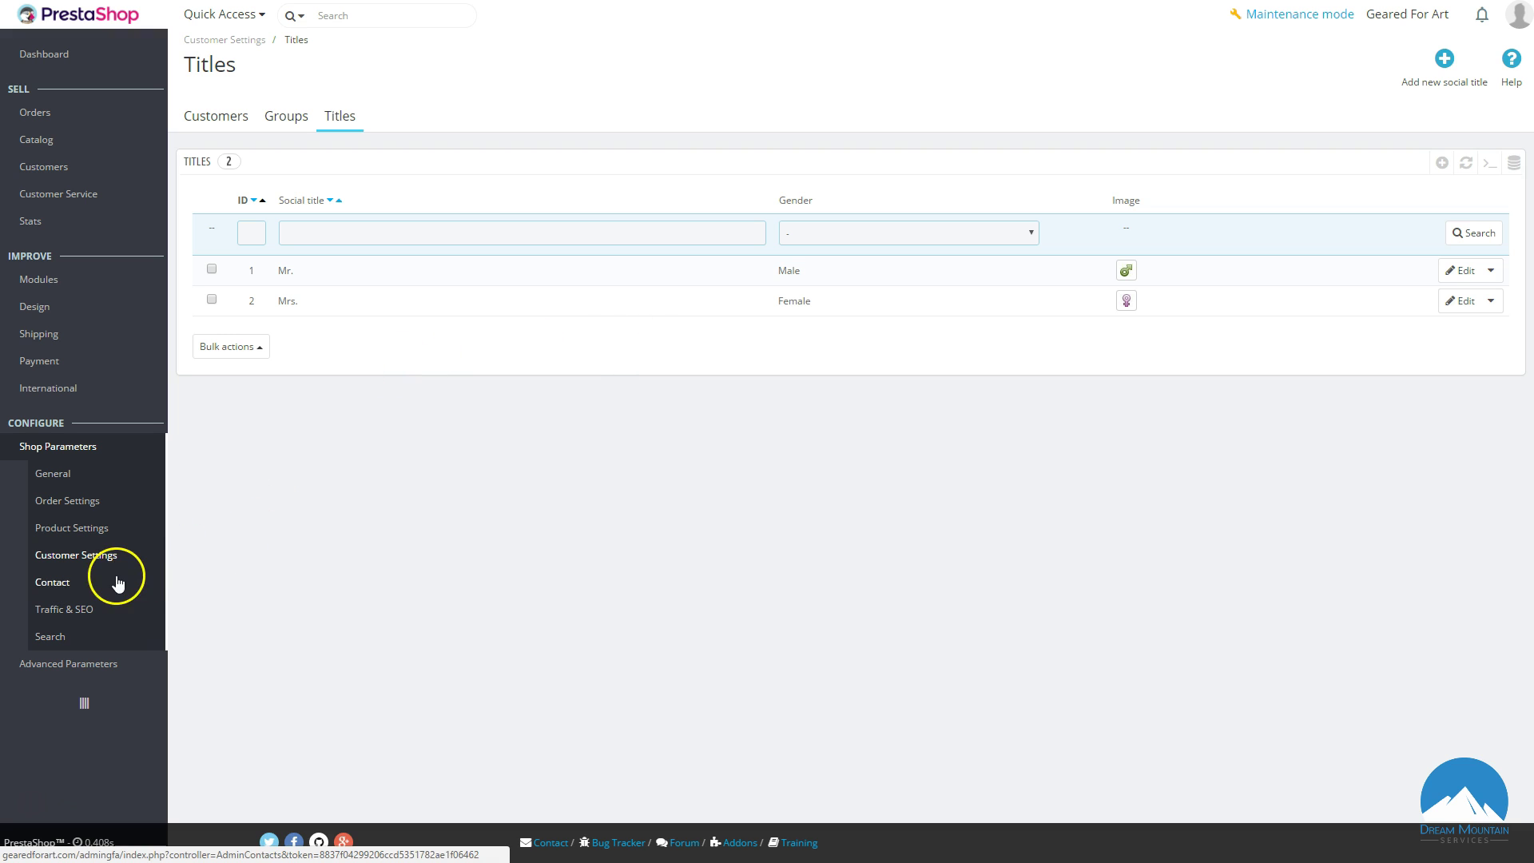
Go to Shop Parameters > Contact to list the Webmaster and Customer service contacts.
{"action": "left_click", "coordinate": [56, 582]}
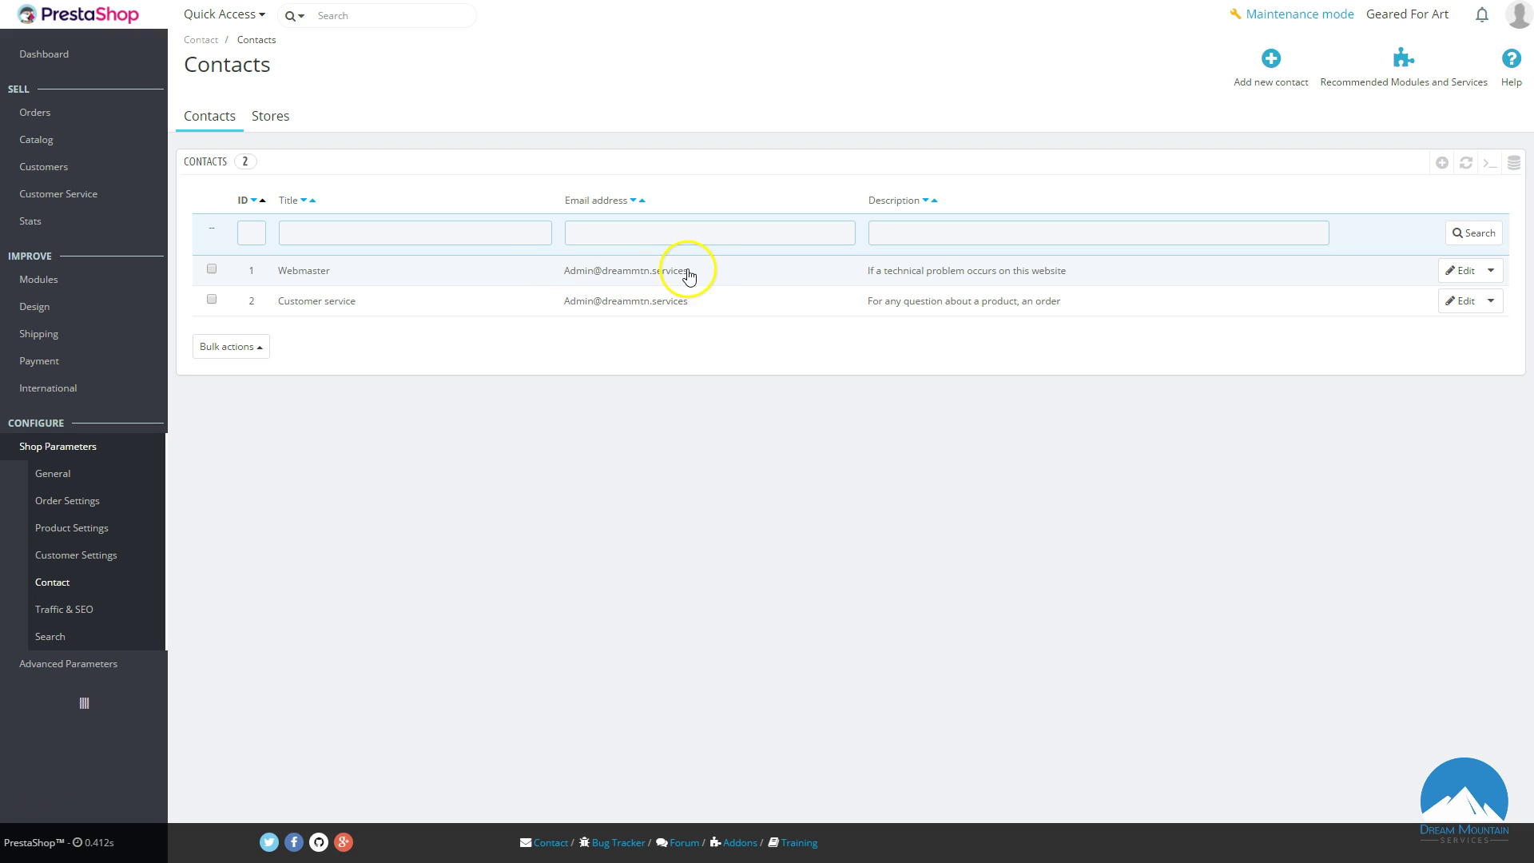
In the Stores list, tick N Miami/Biscayne, Coconut Grove, Pembroke Pines and E Fort Lauderdale.
{"action": "left_click", "coordinate": [270, 116]}
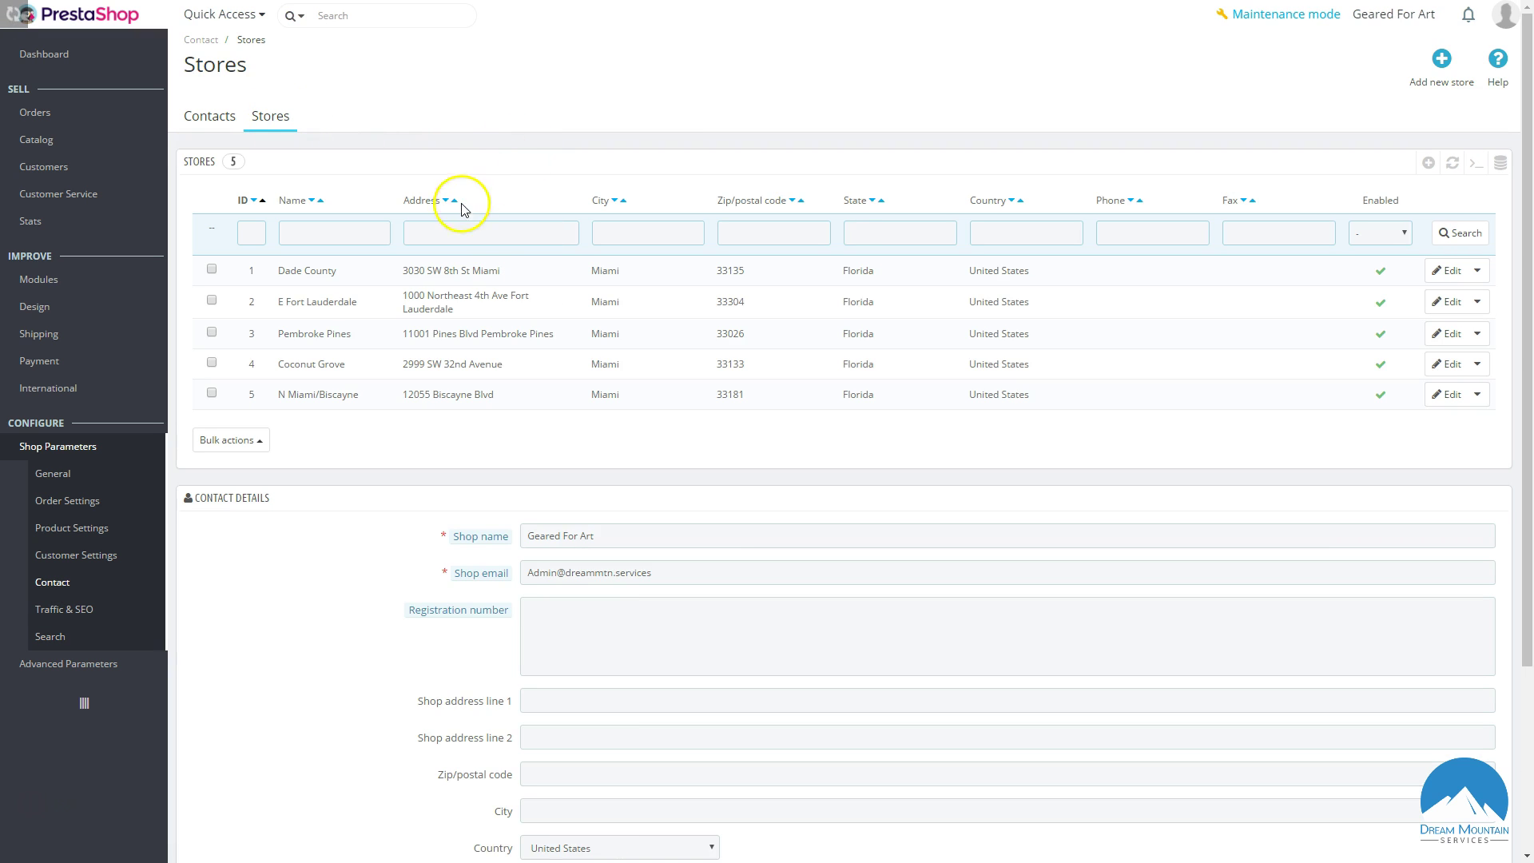
{"action": "scroll", "coordinate": [576, 399], "scroll_direction": "down", "scroll_amount": 1}
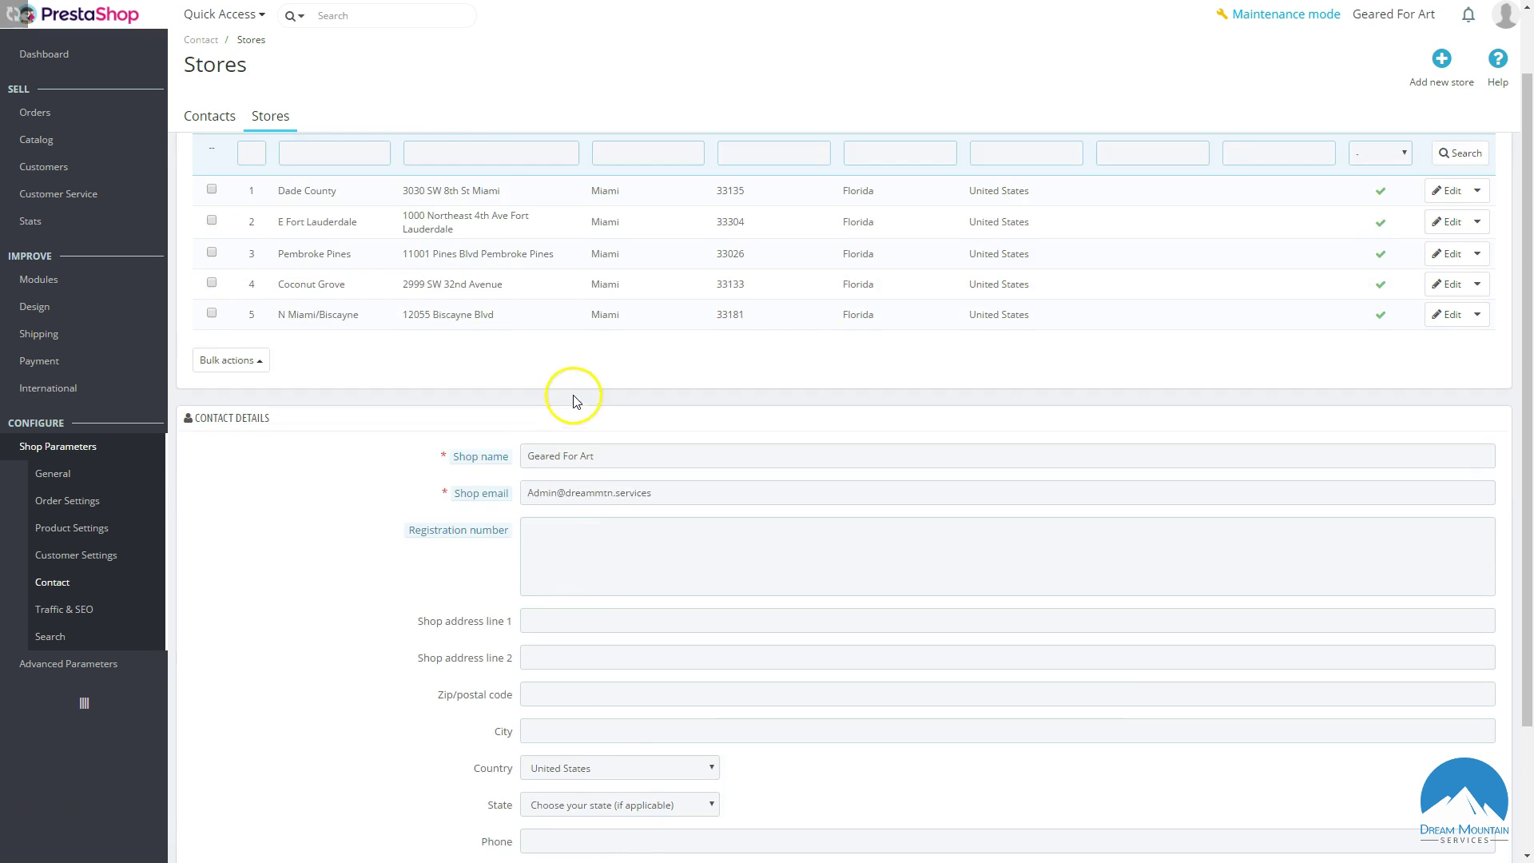
{"action": "scroll", "coordinate": [577, 399], "scroll_direction": "down", "scroll_amount": 2}
{"action": "scroll", "coordinate": [559, 376], "scroll_direction": "up", "scroll_amount": 2}
{"action": "scroll", "coordinate": [559, 363], "scroll_direction": "down", "scroll_amount": 2}
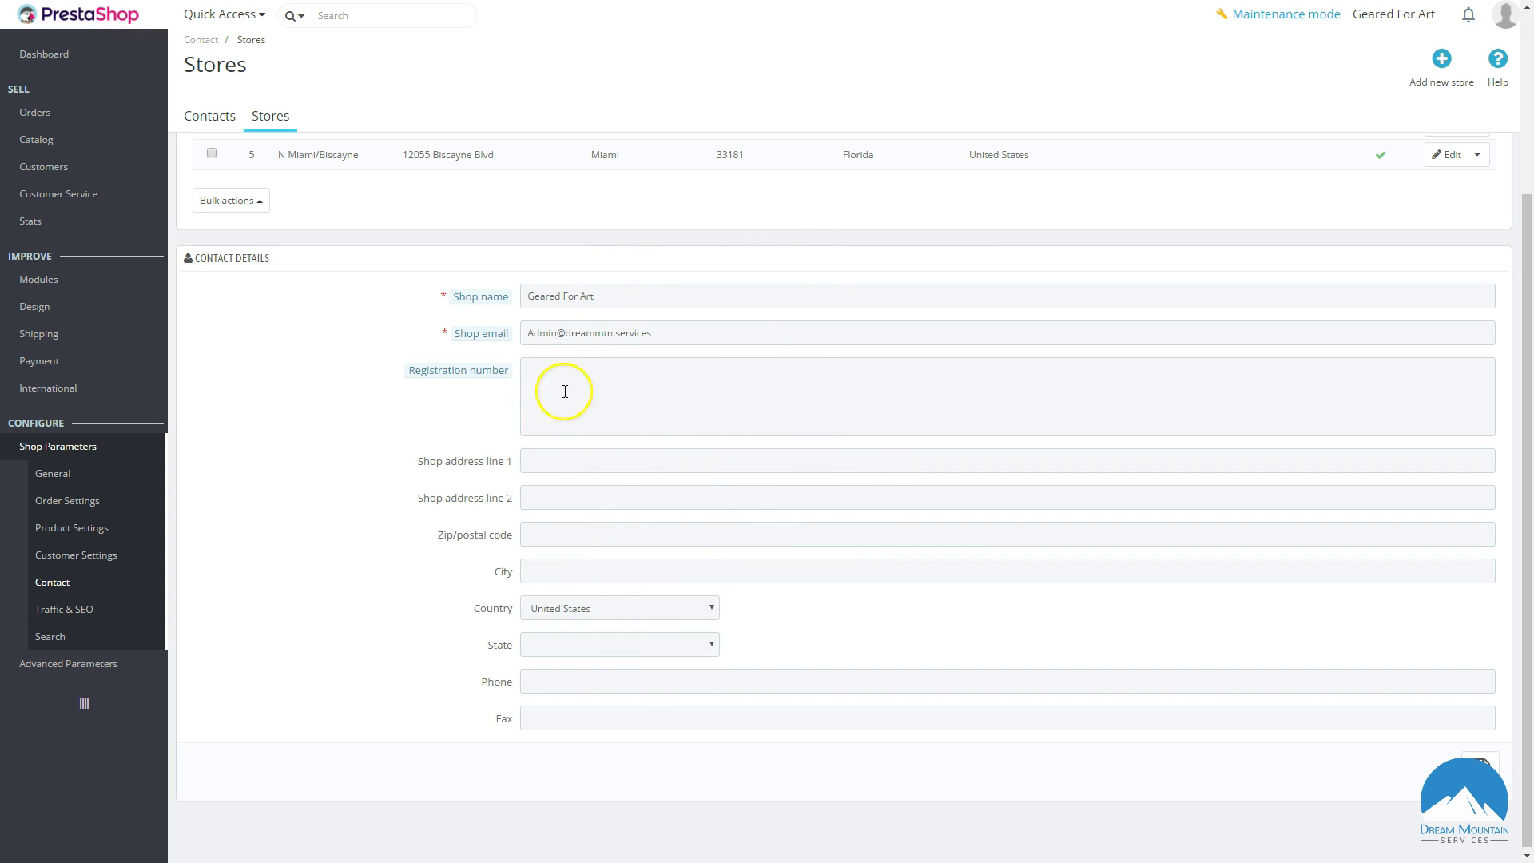
{"action": "scroll", "coordinate": [688, 507], "scroll_direction": "up", "scroll_amount": 3}
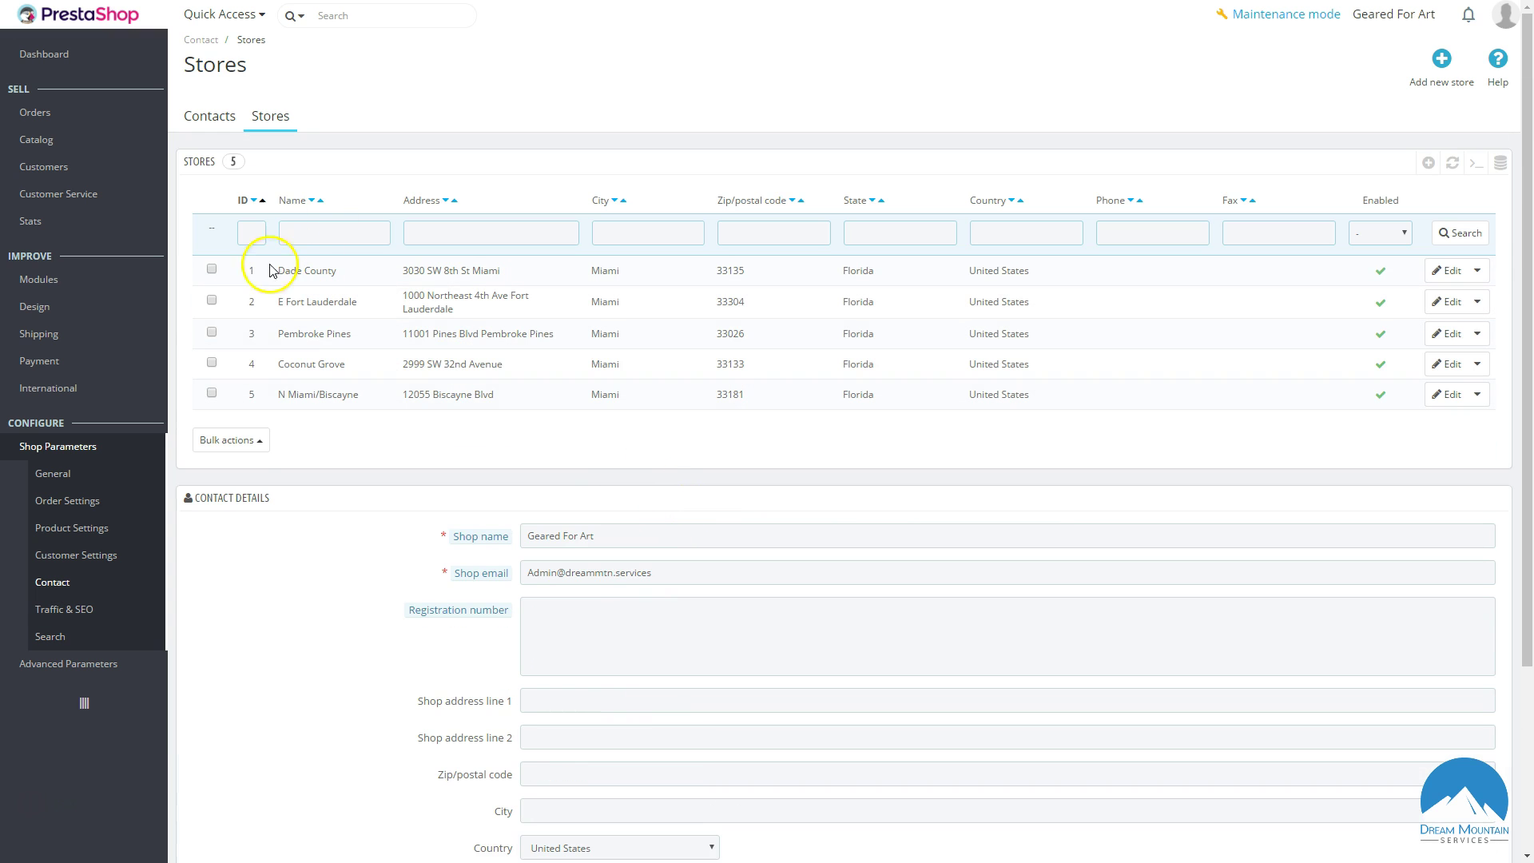
{"action": "left_click", "coordinate": [211, 393]}
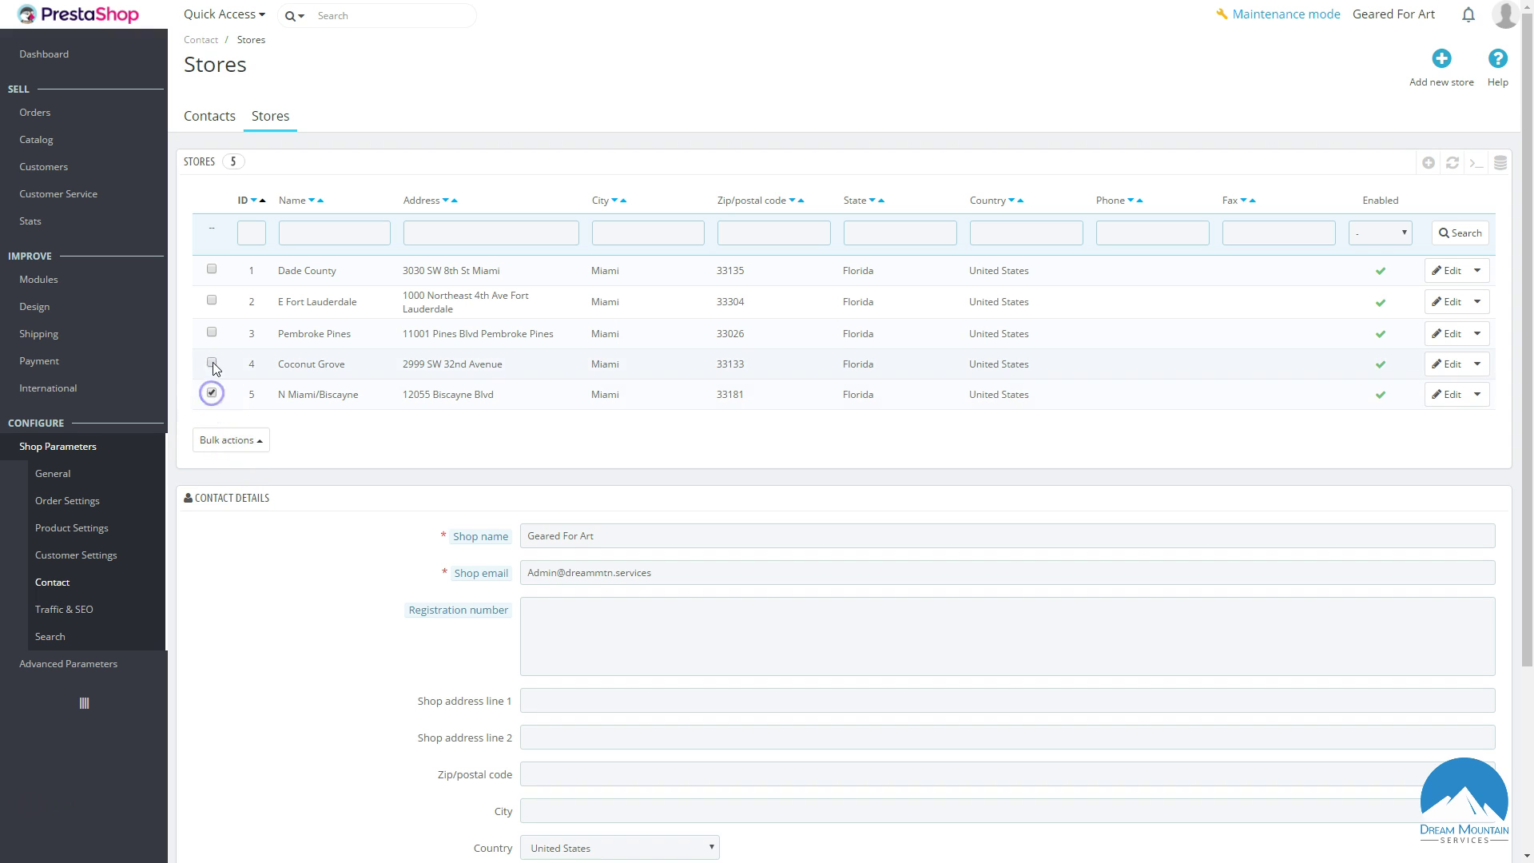
{"action": "left_click", "coordinate": [212, 363]}
{"action": "left_click", "coordinate": [211, 332]}
{"action": "left_click", "coordinate": [212, 302]}
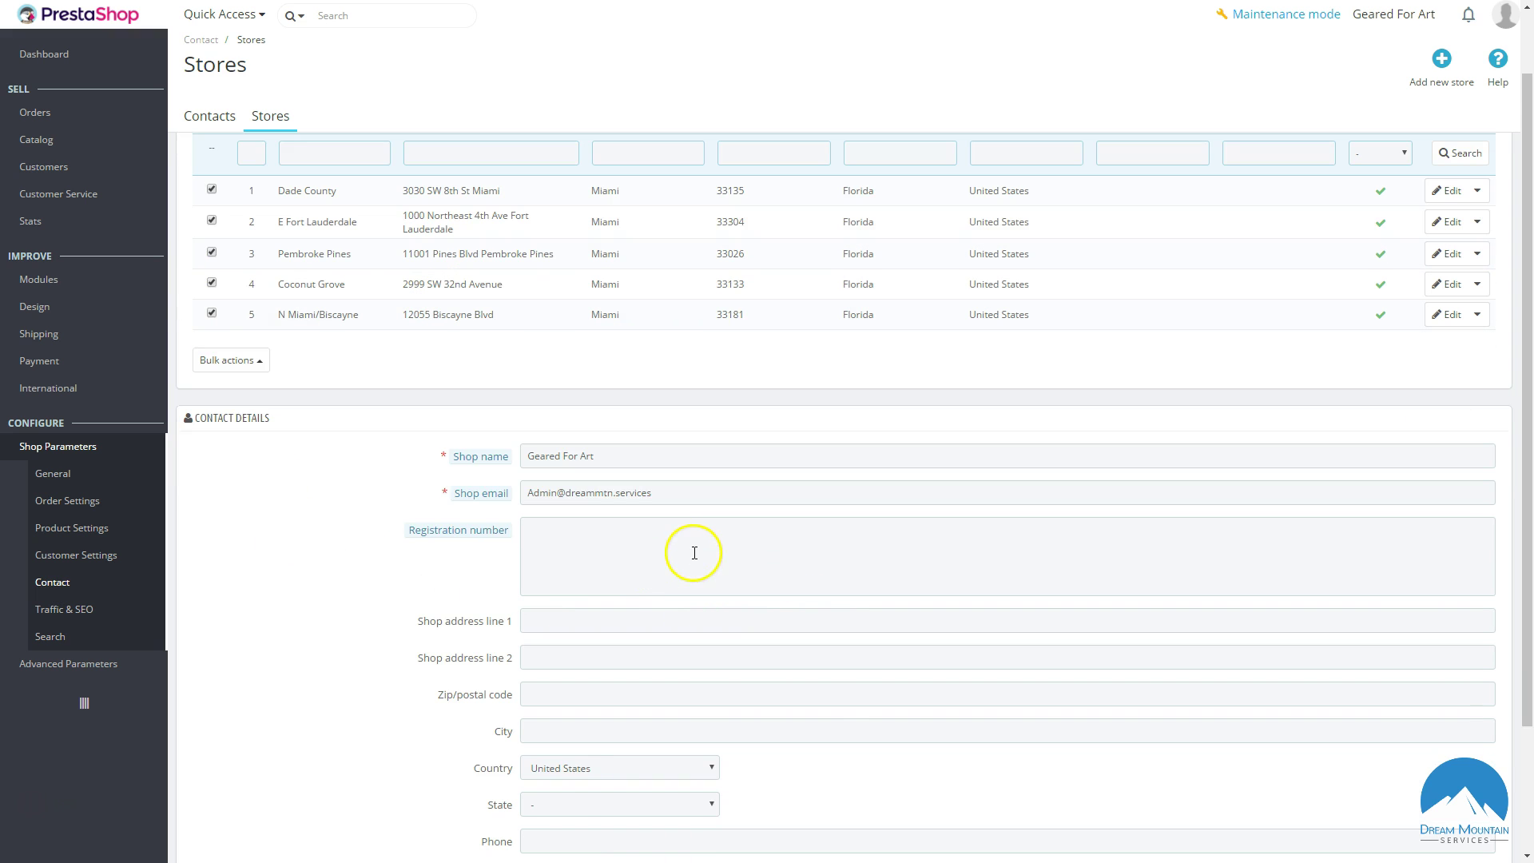
Delete all checked stores with the Delete selected bulk action and confirm it.
{"action": "left_click", "coordinate": [255, 451]}
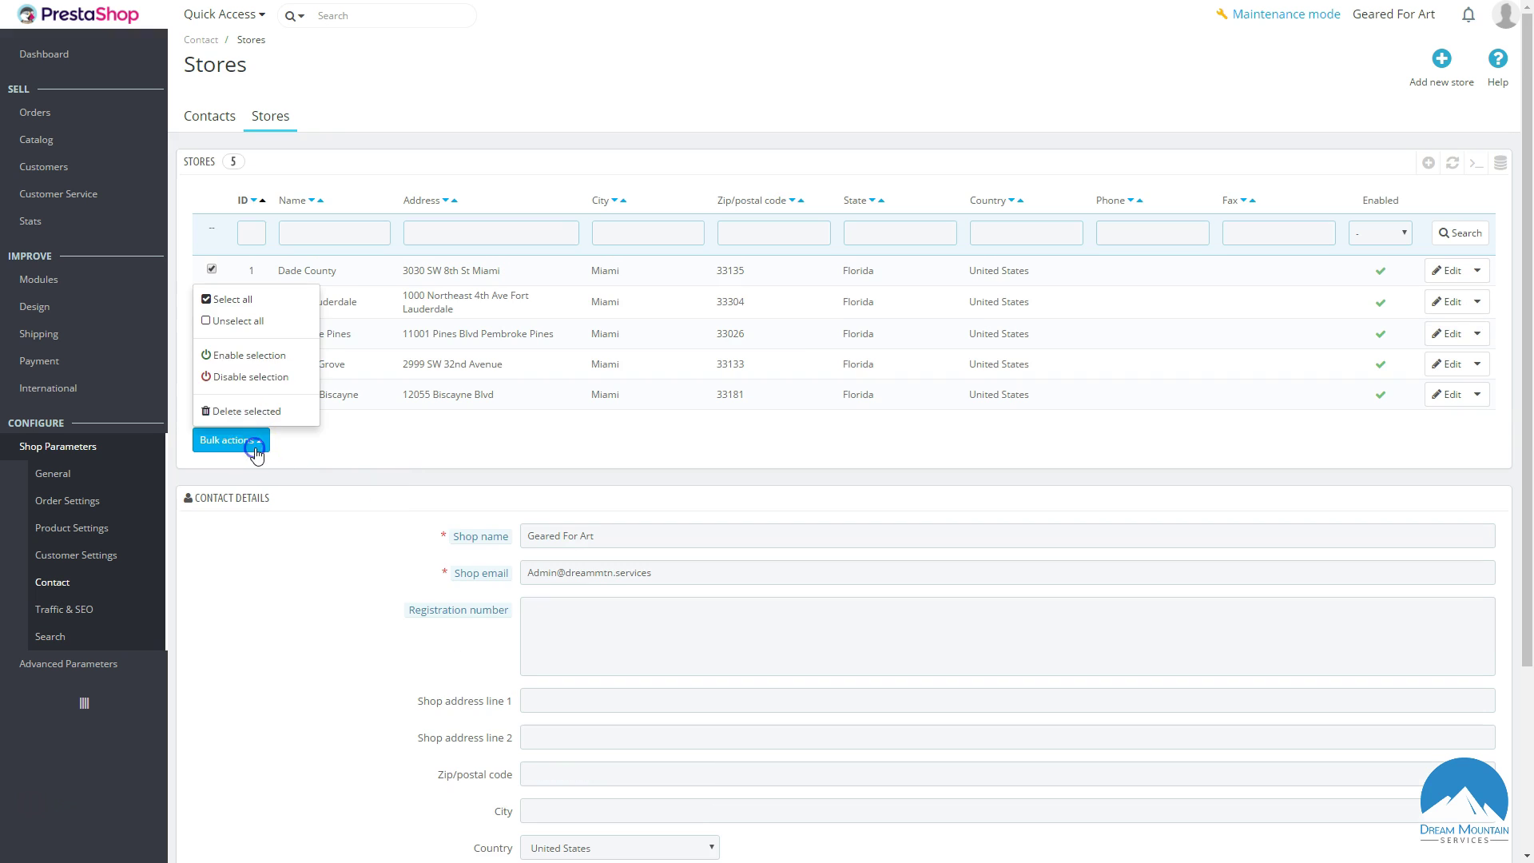
{"action": "left_click", "coordinate": [246, 411]}
{"action": "left_click", "coordinate": [831, 76]}
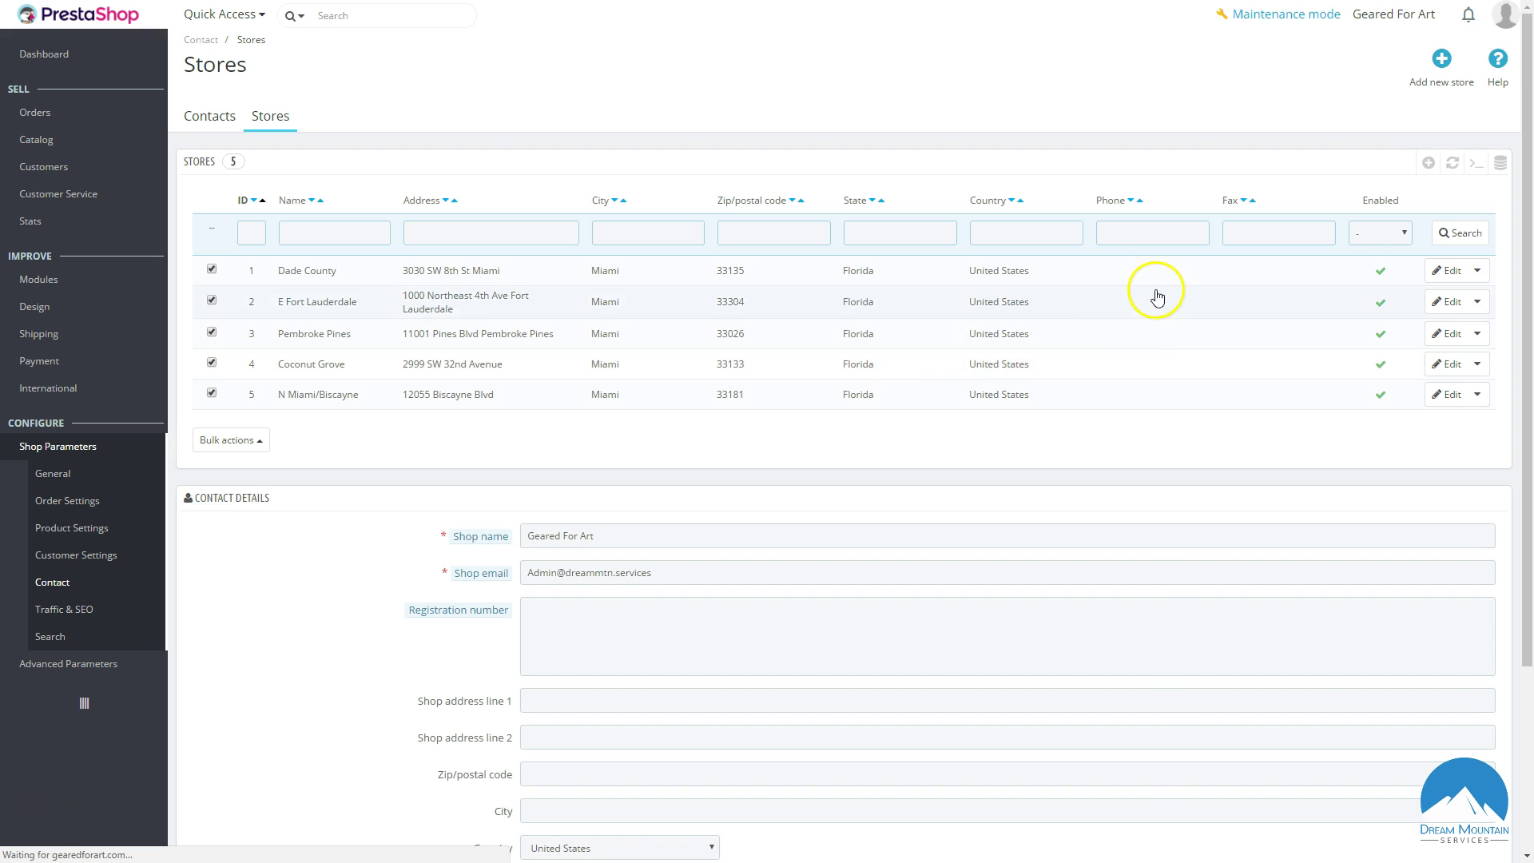
{"action": "left_click", "coordinate": [802, 408]}
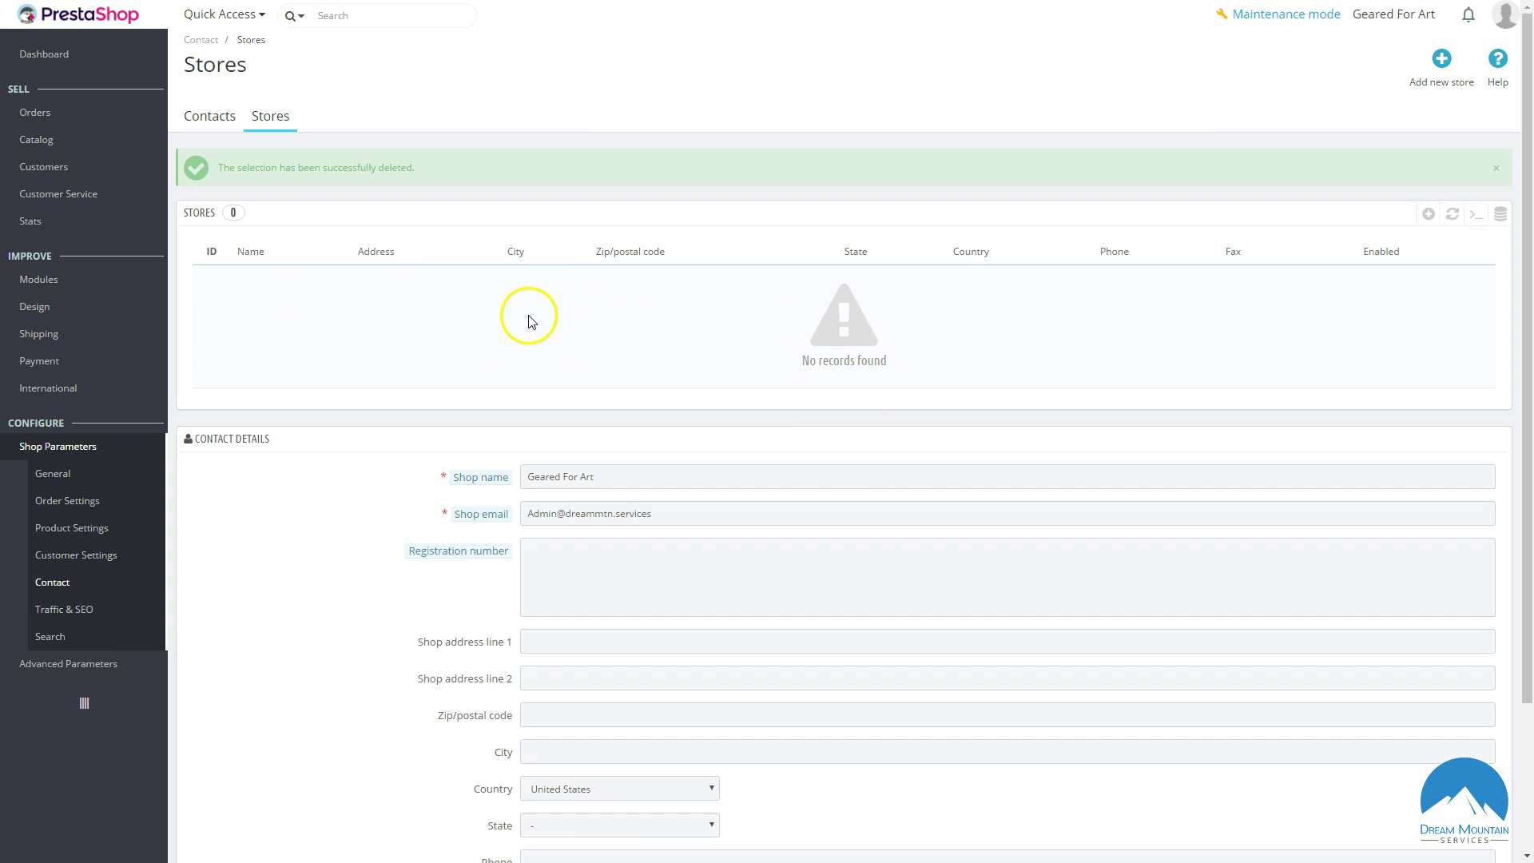
{"action": "scroll", "coordinate": [544, 329], "scroll_direction": "down", "scroll_amount": 3}
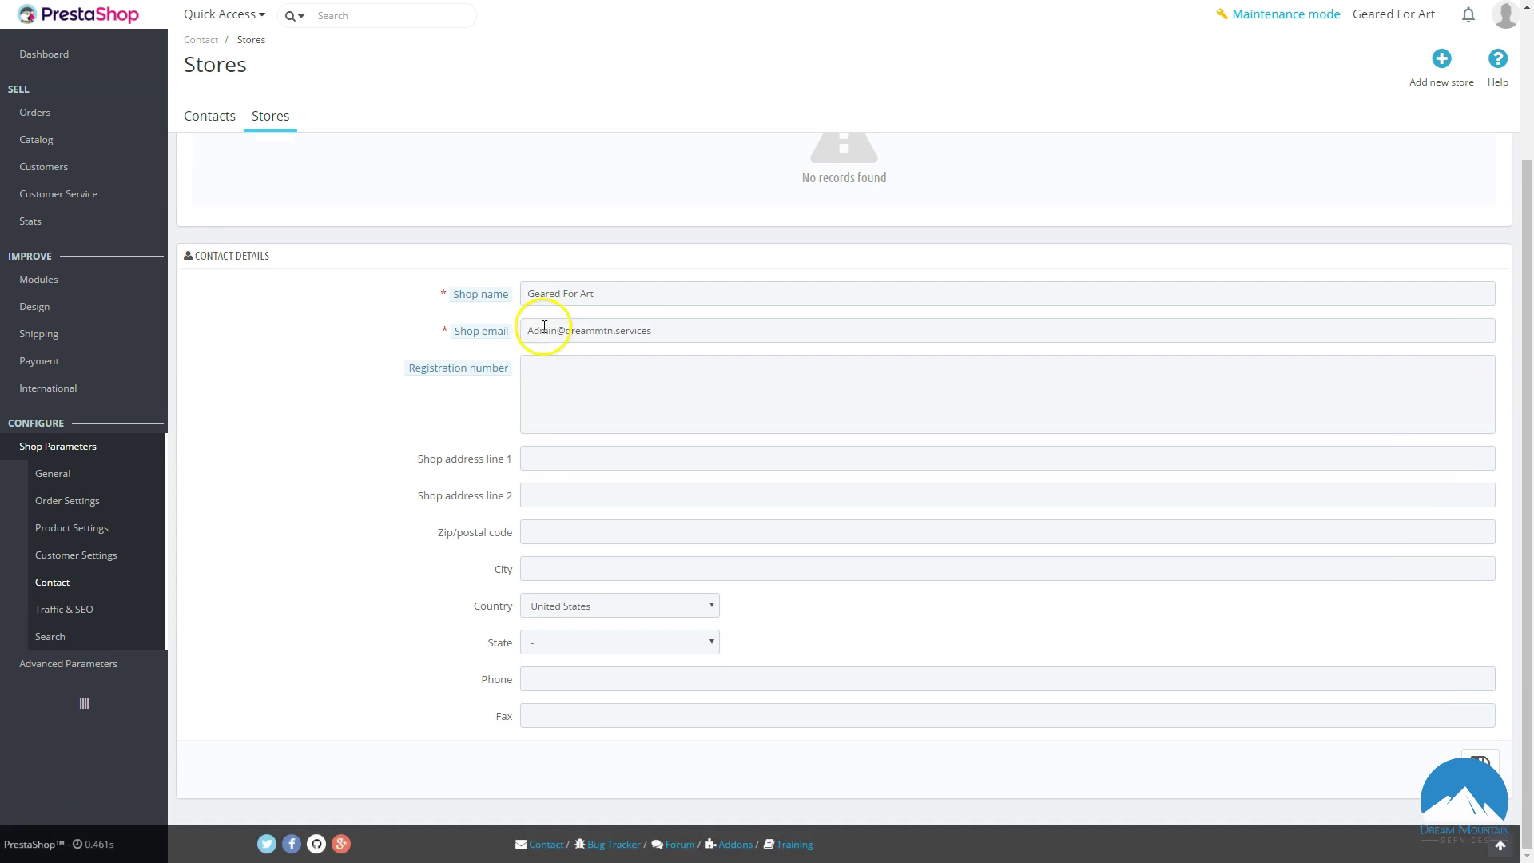
{"action": "scroll", "coordinate": [549, 316], "scroll_direction": "up", "scroll_amount": 3}
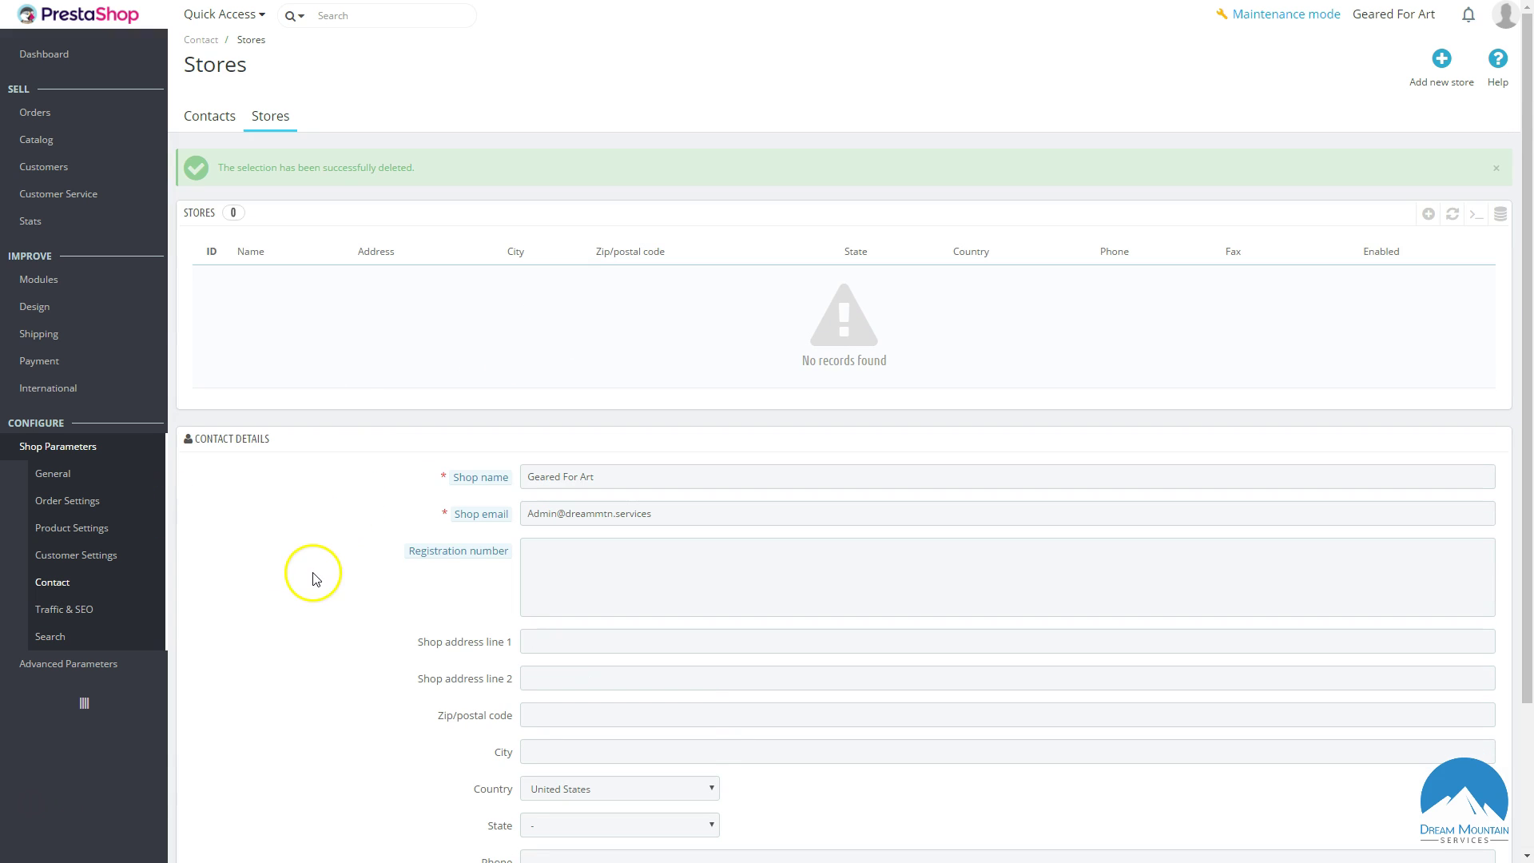
{"action": "left_click", "coordinate": [76, 609]}
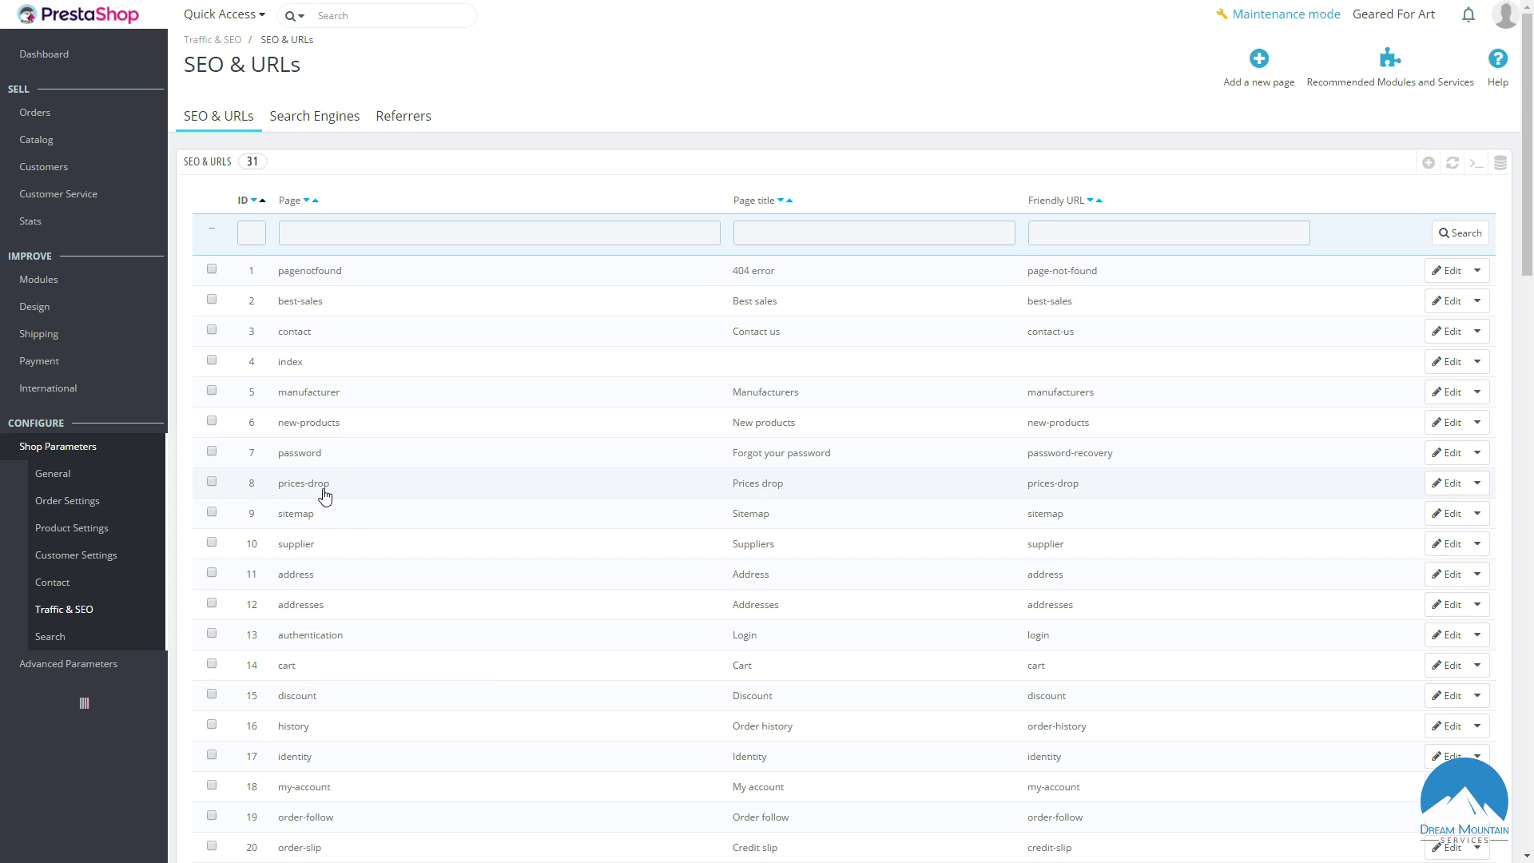
{"action": "scroll", "coordinate": [599, 540], "scroll_direction": "down", "scroll_amount": 10}
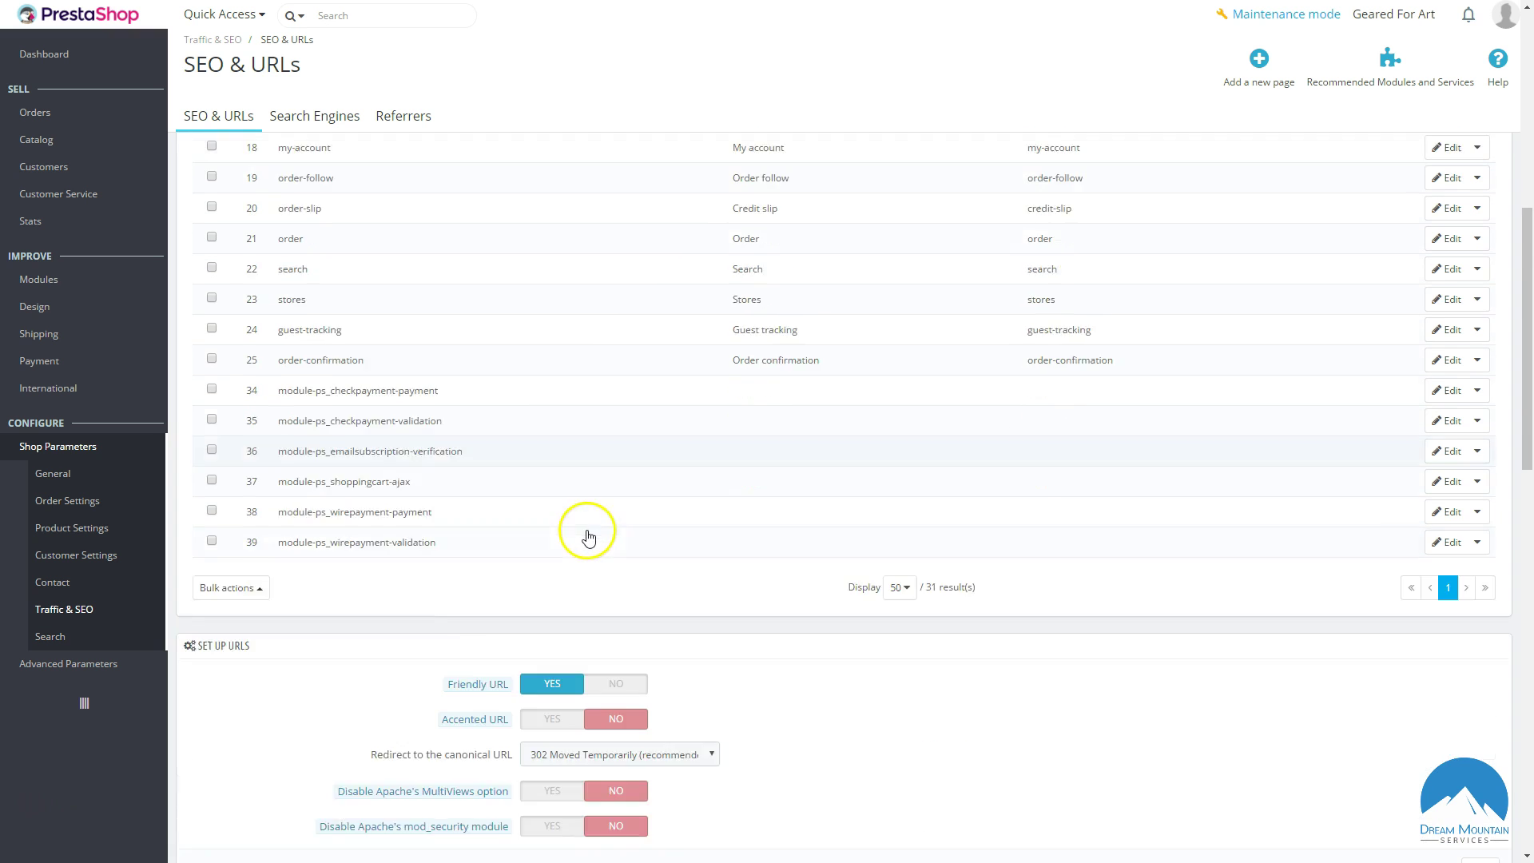
{"action": "scroll", "coordinate": [448, 531], "scroll_direction": "down", "scroll_amount": 2}
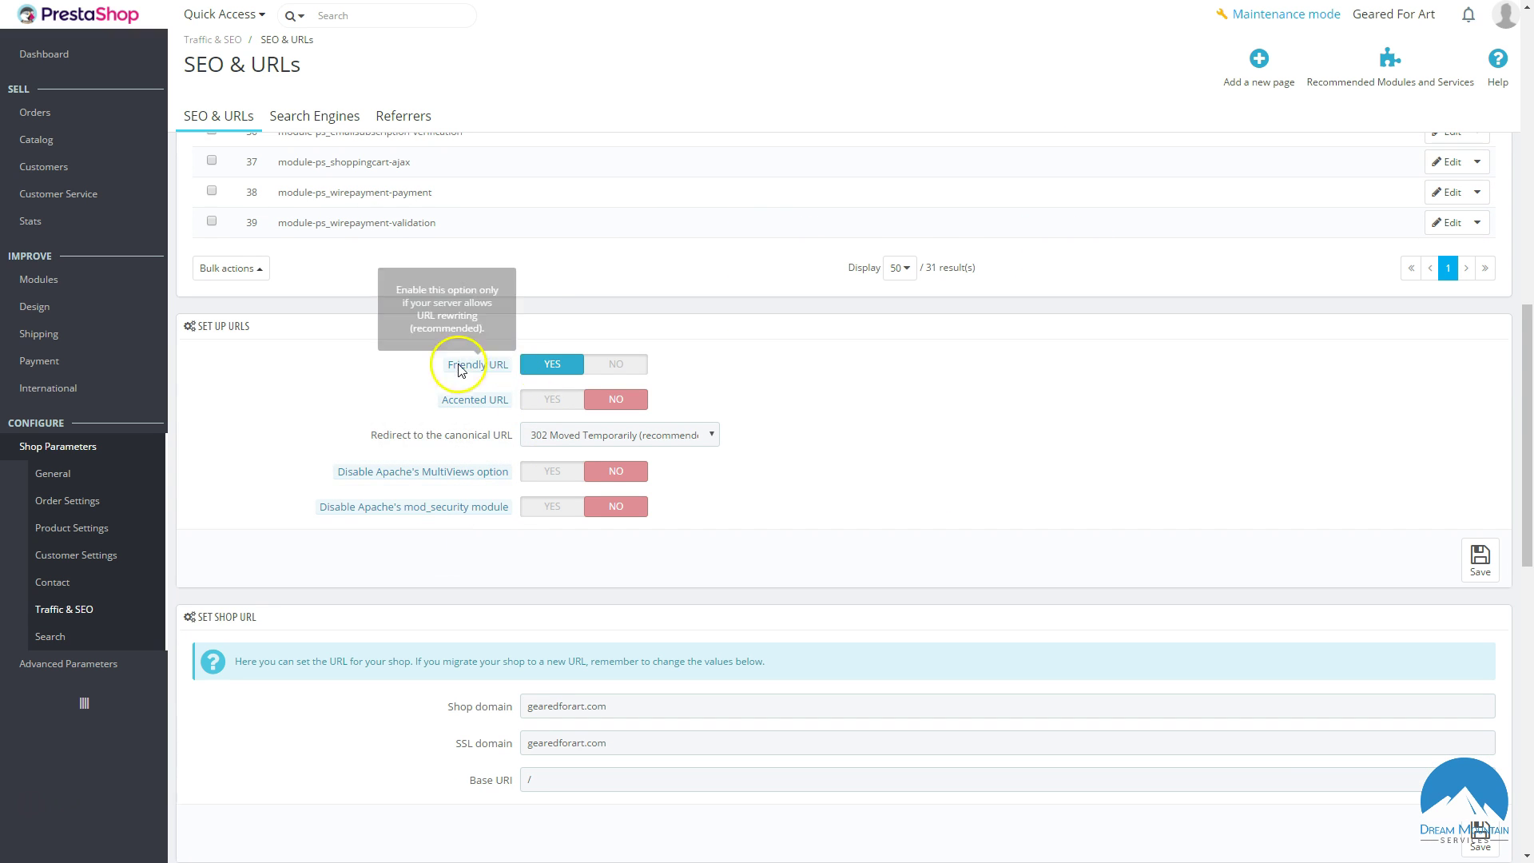
{"action": "mouse_move", "coordinate": [477, 404]}
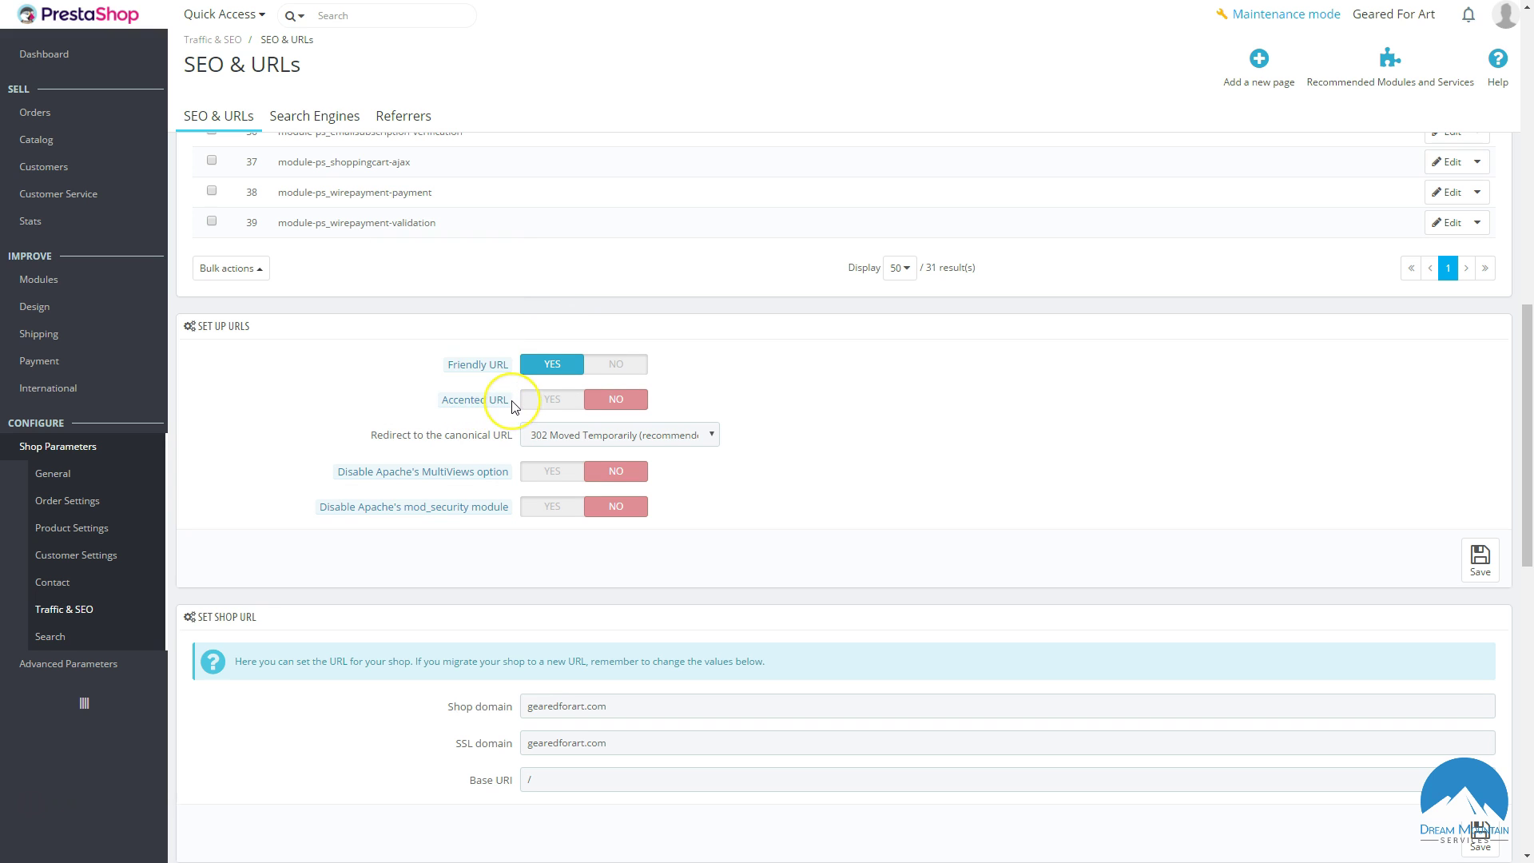
{"action": "left_click", "coordinate": [438, 480]}
{"action": "scroll", "coordinate": [483, 531], "scroll_direction": "down", "scroll_amount": 4}
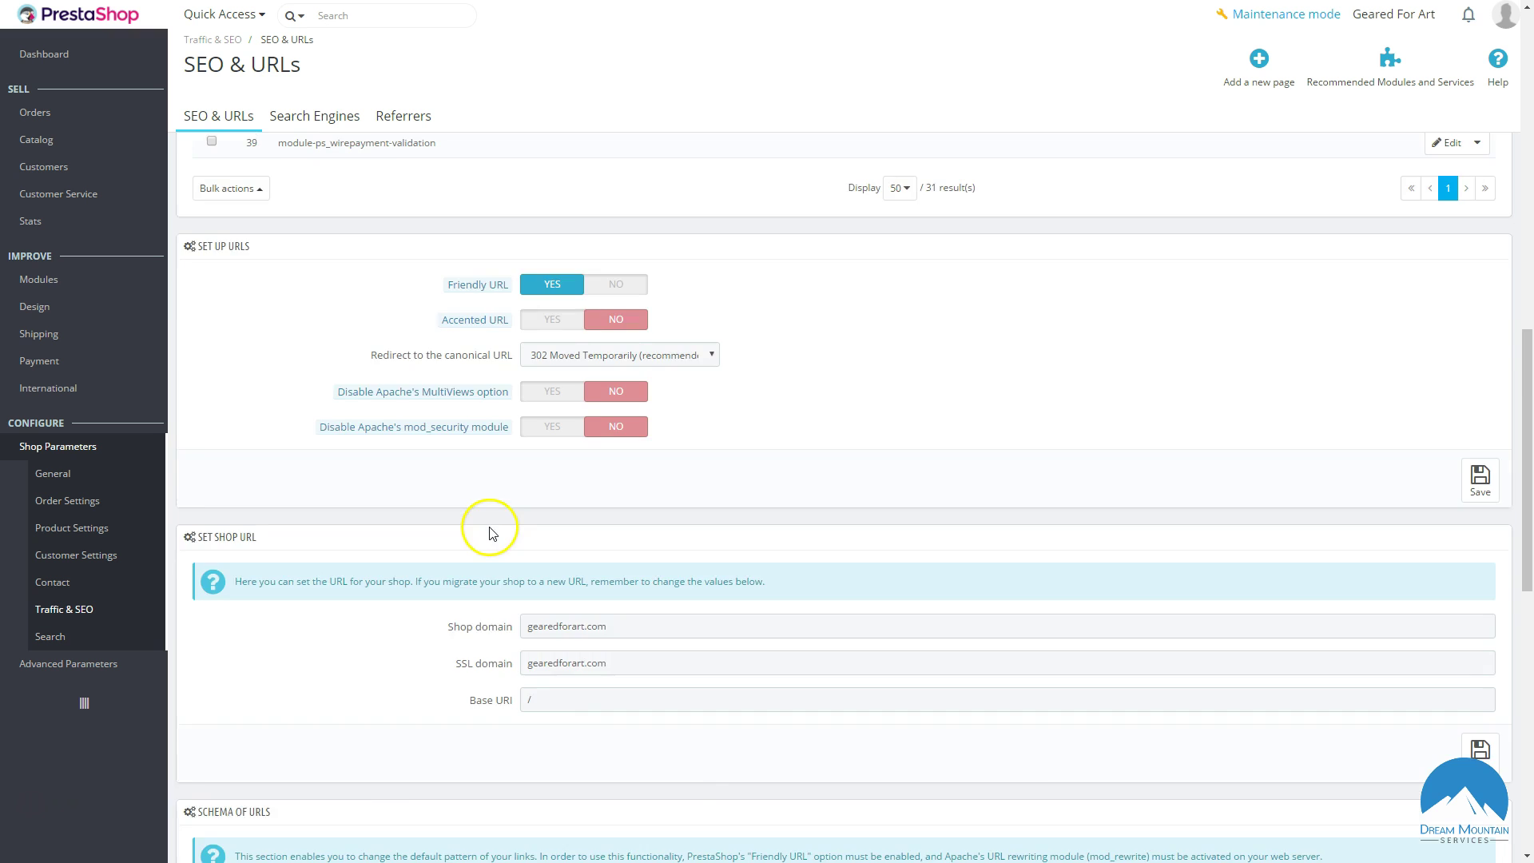
{"action": "scroll", "coordinate": [416, 511], "scroll_direction": "down", "scroll_amount": 3}
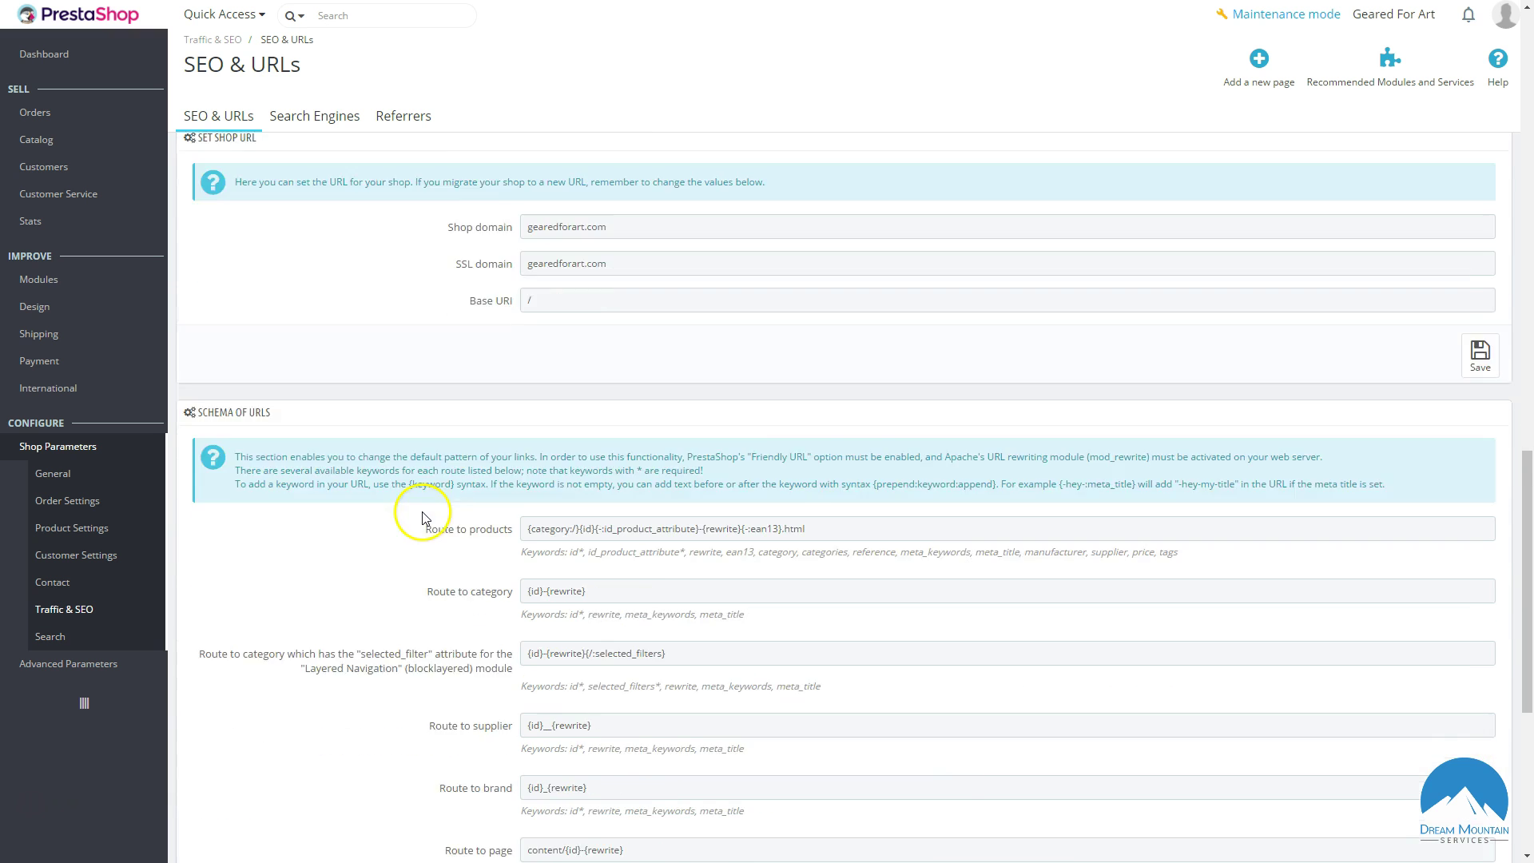
{"action": "scroll", "coordinate": [415, 506], "scroll_direction": "down", "scroll_amount": 4}
{"action": "scroll", "coordinate": [420, 509], "scroll_direction": "up", "scroll_amount": 2}
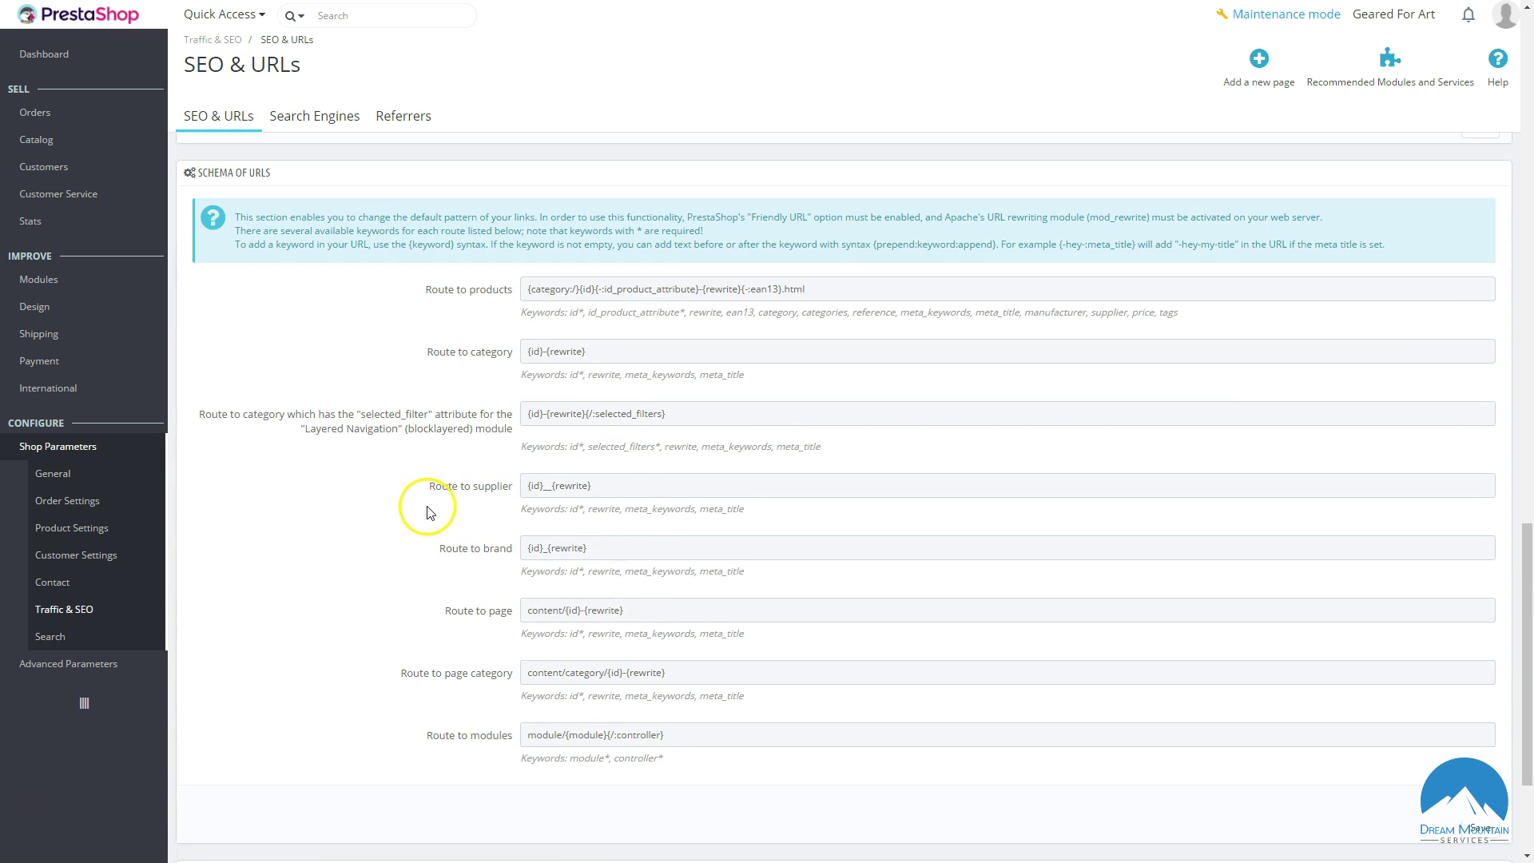
{"action": "scroll", "coordinate": [438, 510], "scroll_direction": "down", "scroll_amount": 2}
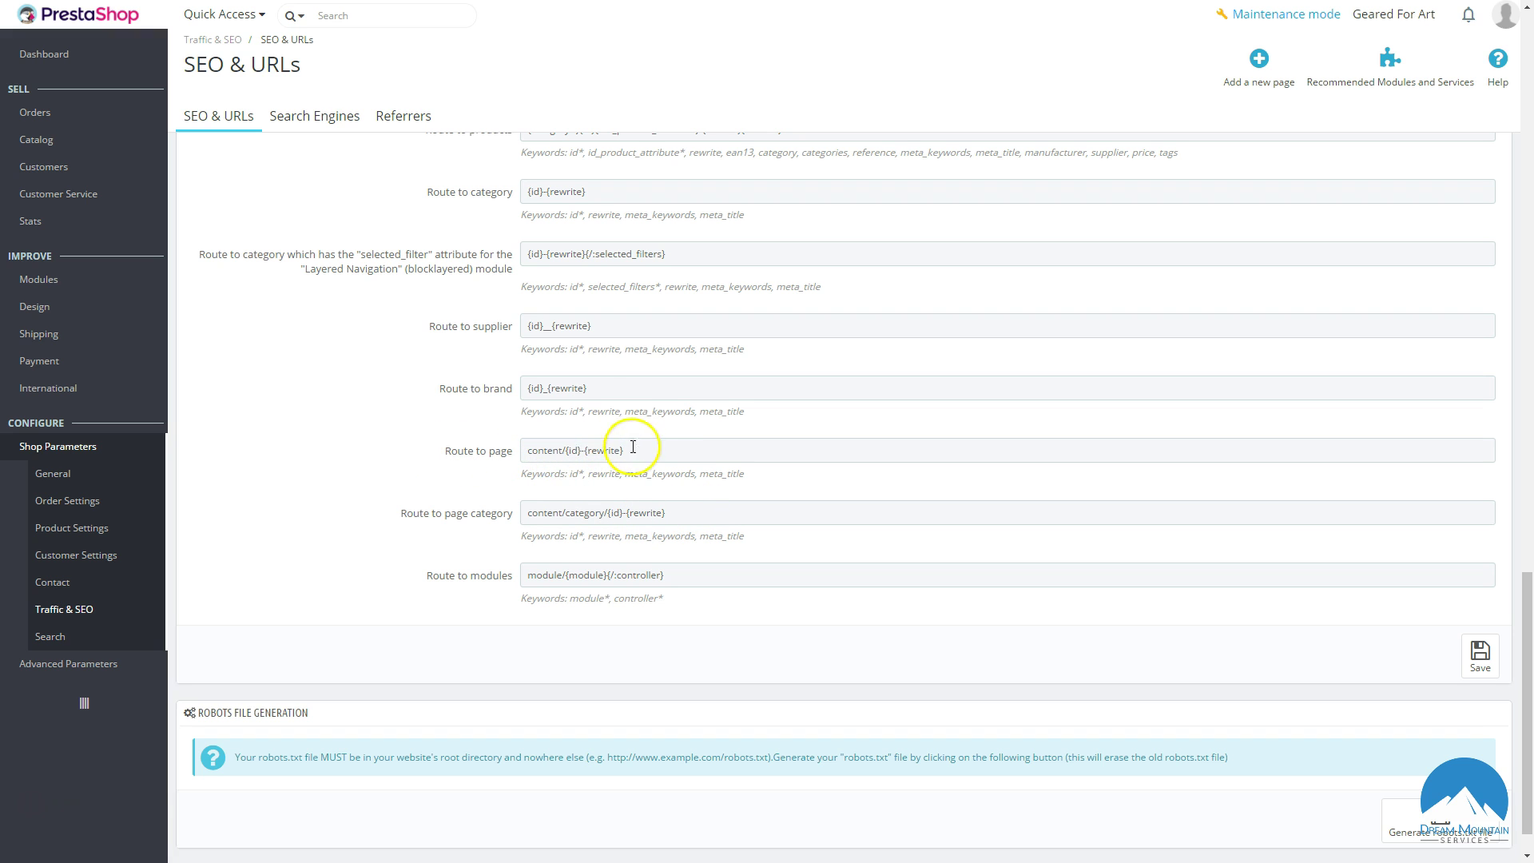
{"action": "scroll", "coordinate": [609, 479], "scroll_direction": "down", "scroll_amount": 1}
{"action": "left_click_drag", "start_coordinate": [678, 525], "coordinate": [540, 527]}
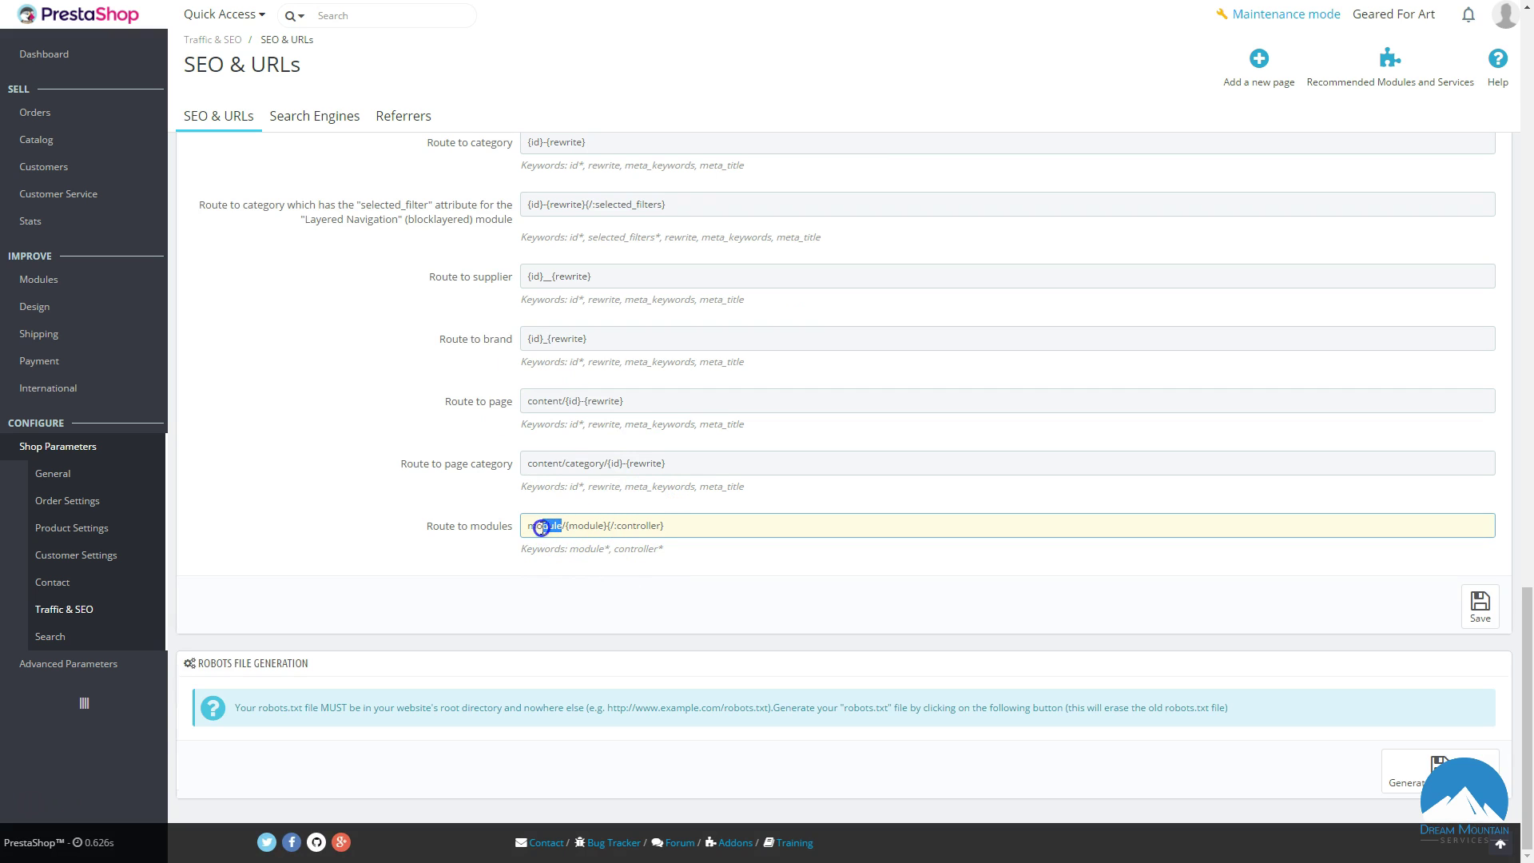
{"action": "left_click_drag", "start_coordinate": [605, 464], "coordinate": [556, 463]}
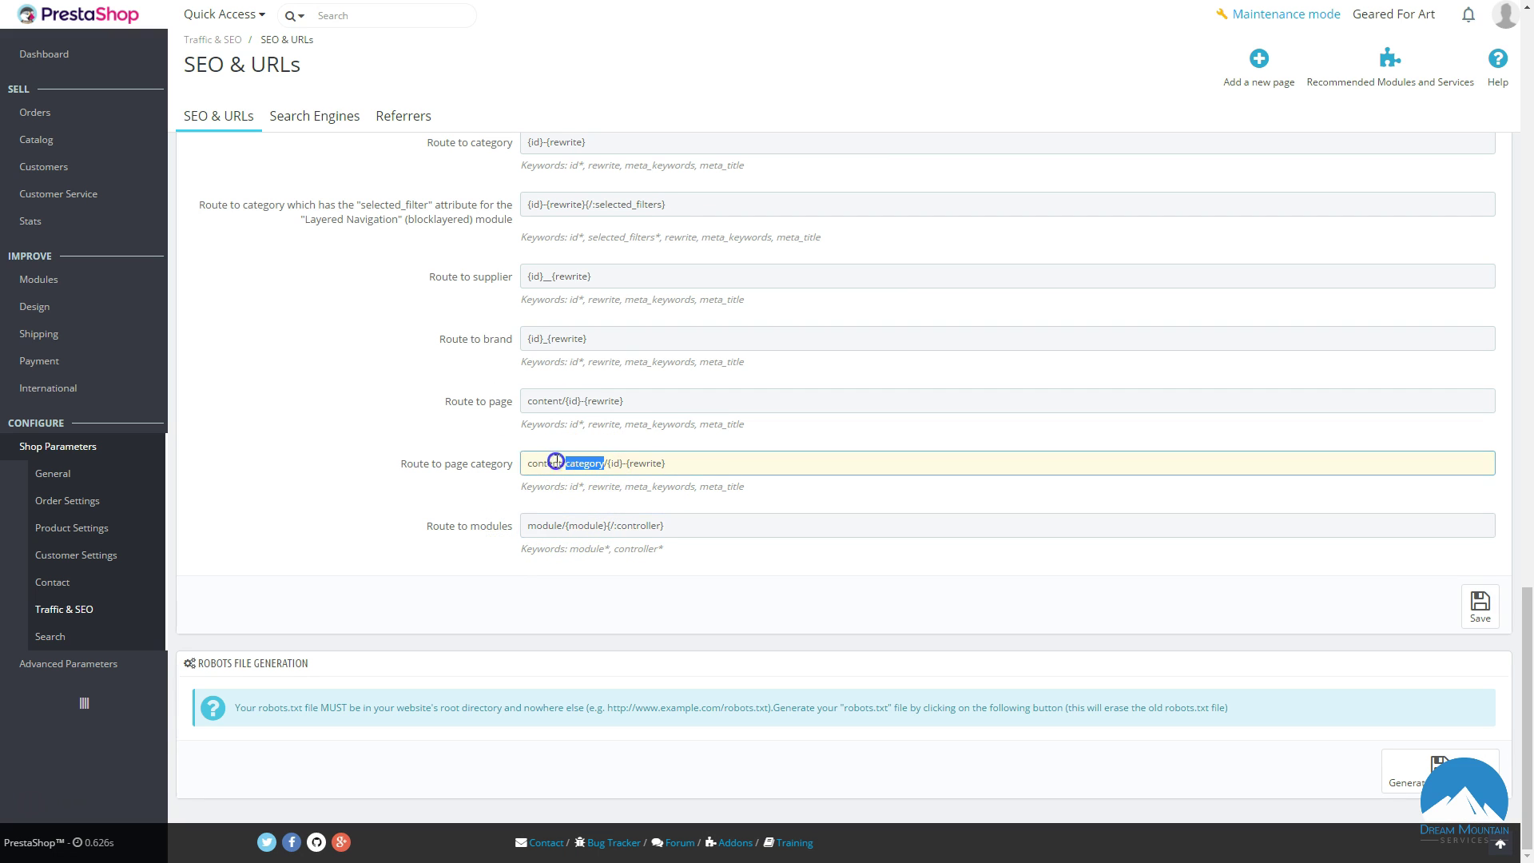
{"action": "left_click", "coordinate": [530, 400]}
{"action": "left_click_drag", "start_coordinate": [624, 400], "coordinate": [602, 394]}
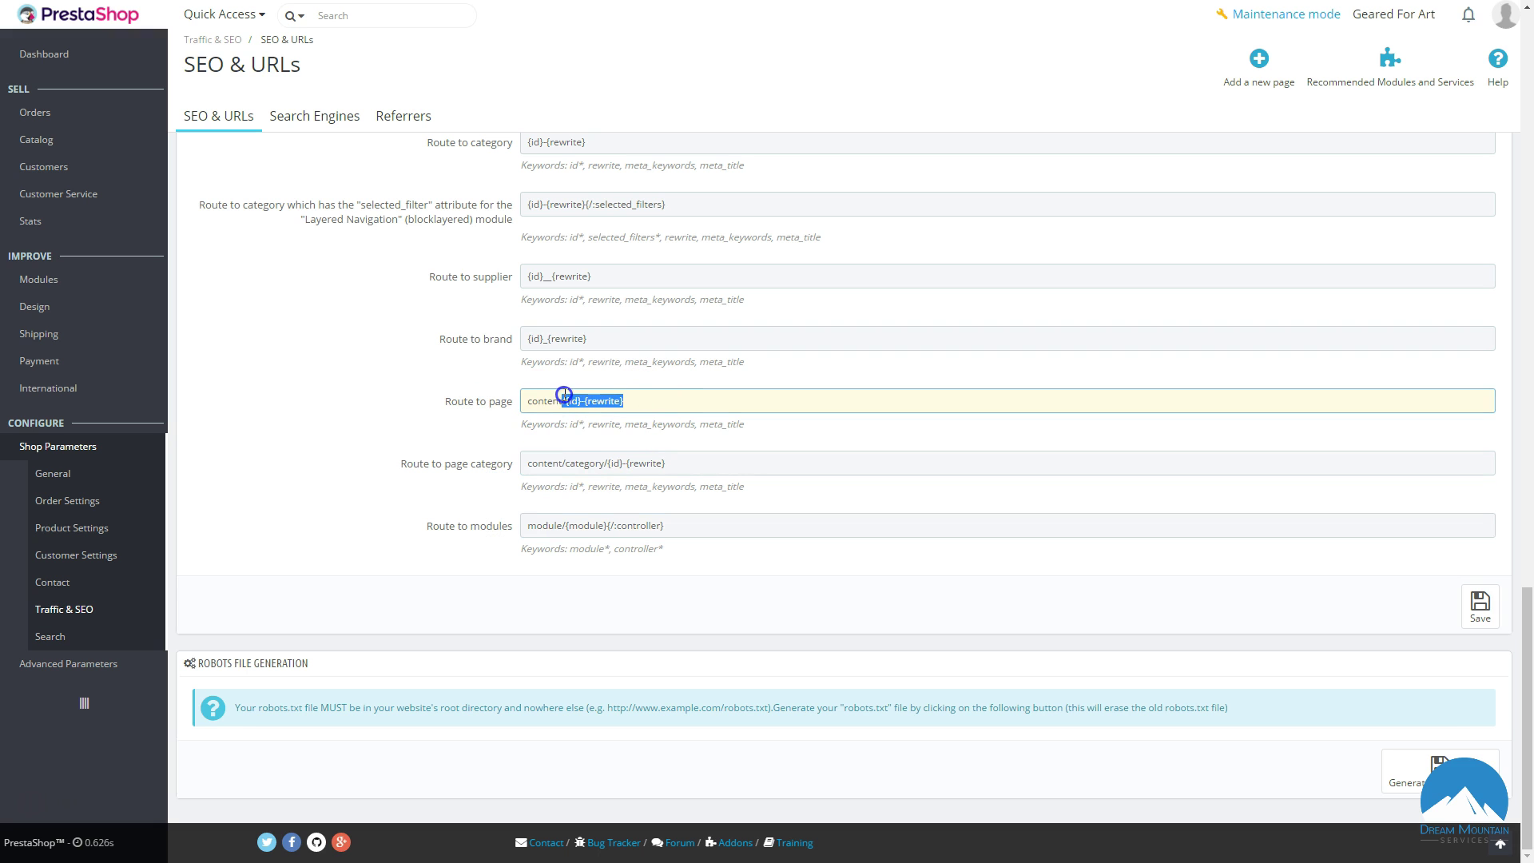
{"action": "scroll", "coordinate": [607, 472], "scroll_direction": "up", "scroll_amount": 1}
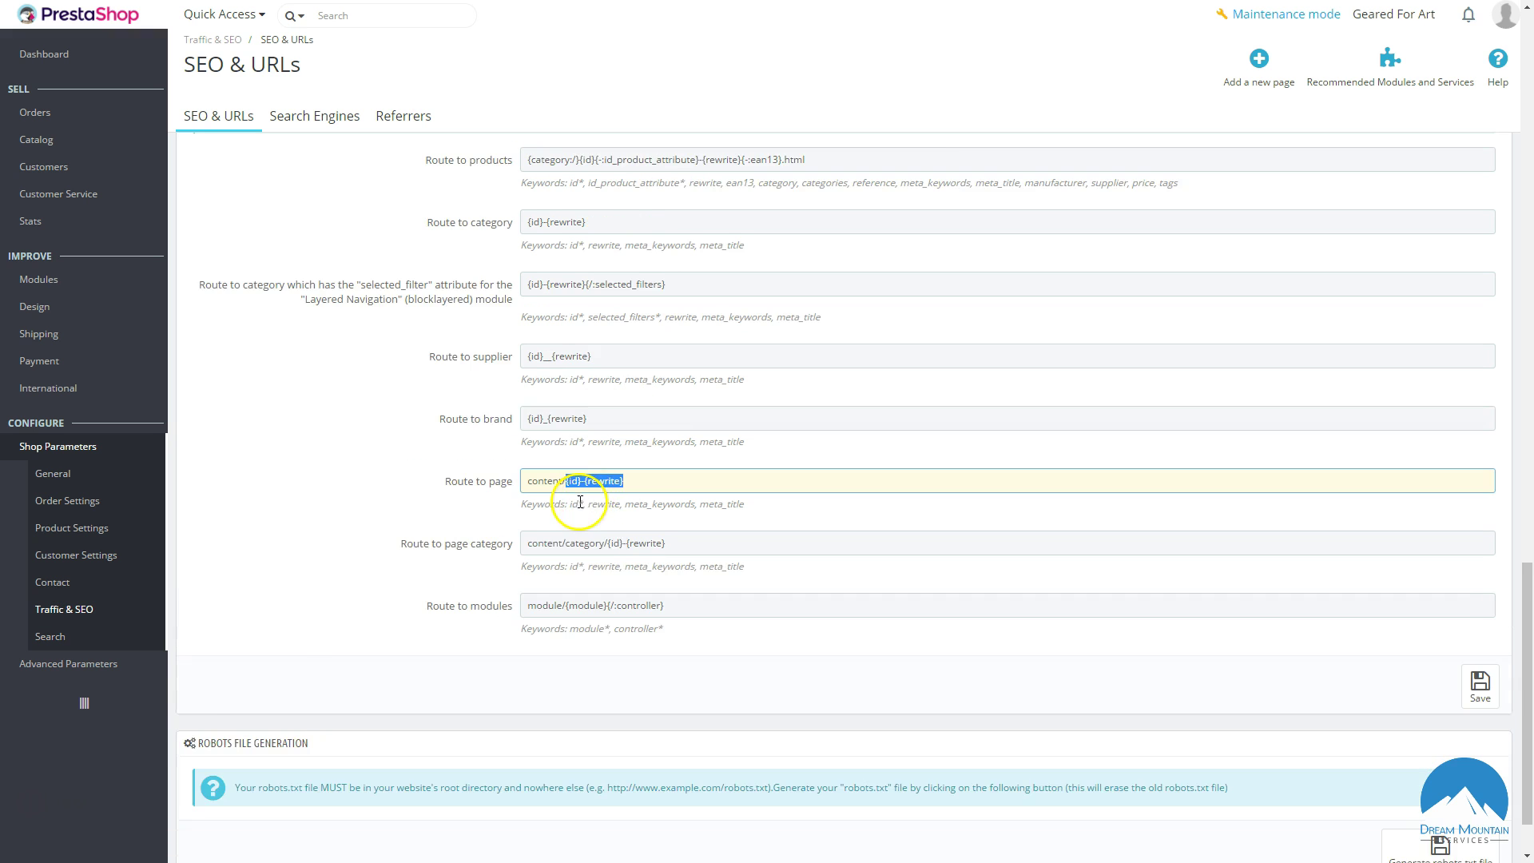
{"action": "scroll", "coordinate": [611, 495], "scroll_direction": "down", "scroll_amount": 1}
{"action": "scroll", "coordinate": [561, 520], "scroll_direction": "up", "scroll_amount": 4}
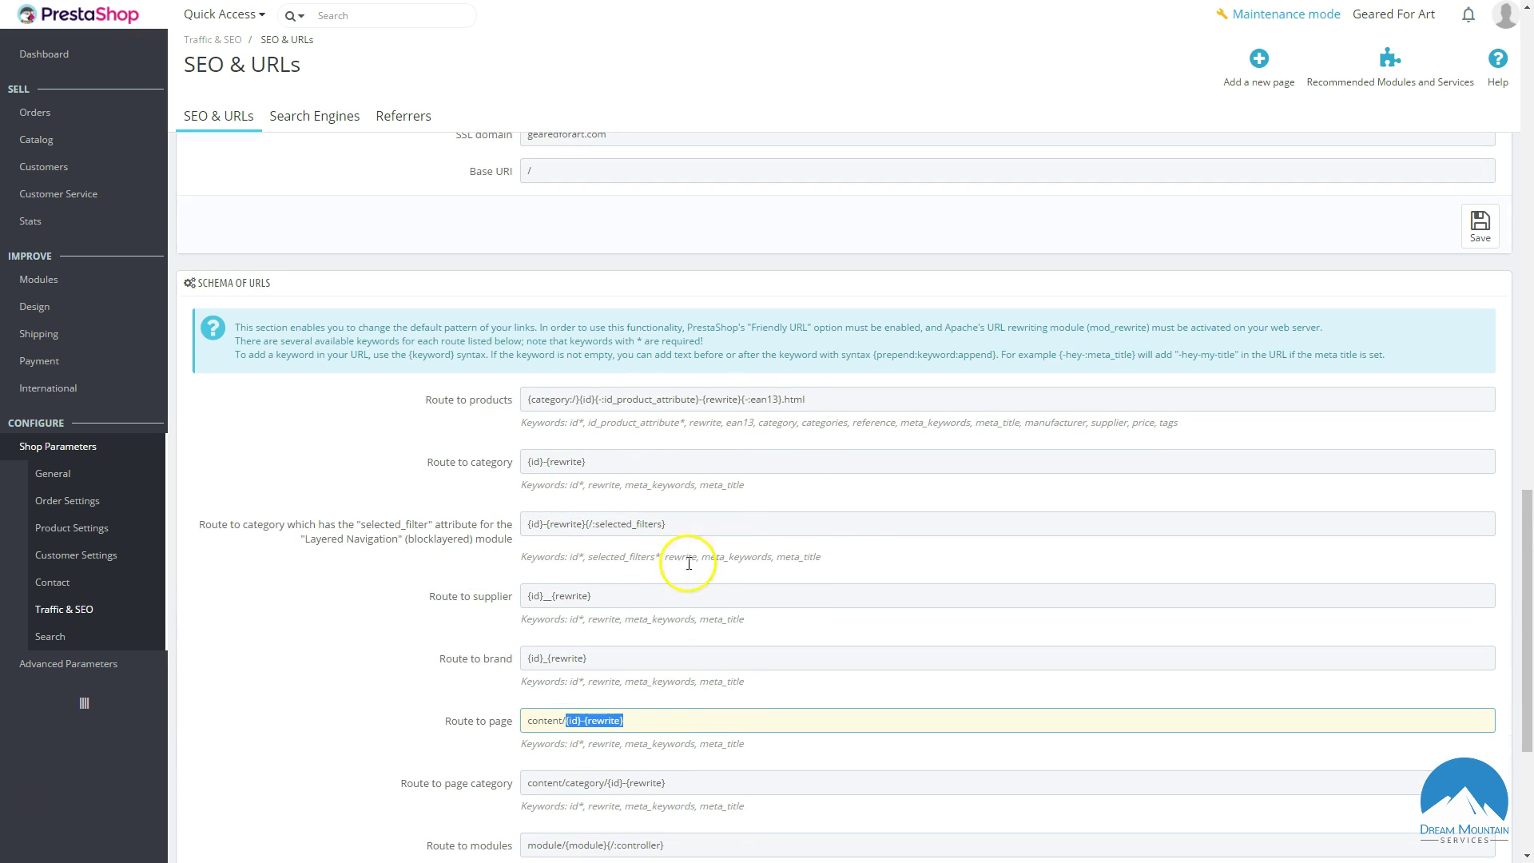
{"action": "scroll", "coordinate": [527, 627], "scroll_direction": "up", "scroll_amount": 5}
{"action": "scroll", "coordinate": [527, 640], "scroll_direction": "up", "scroll_amount": 5}
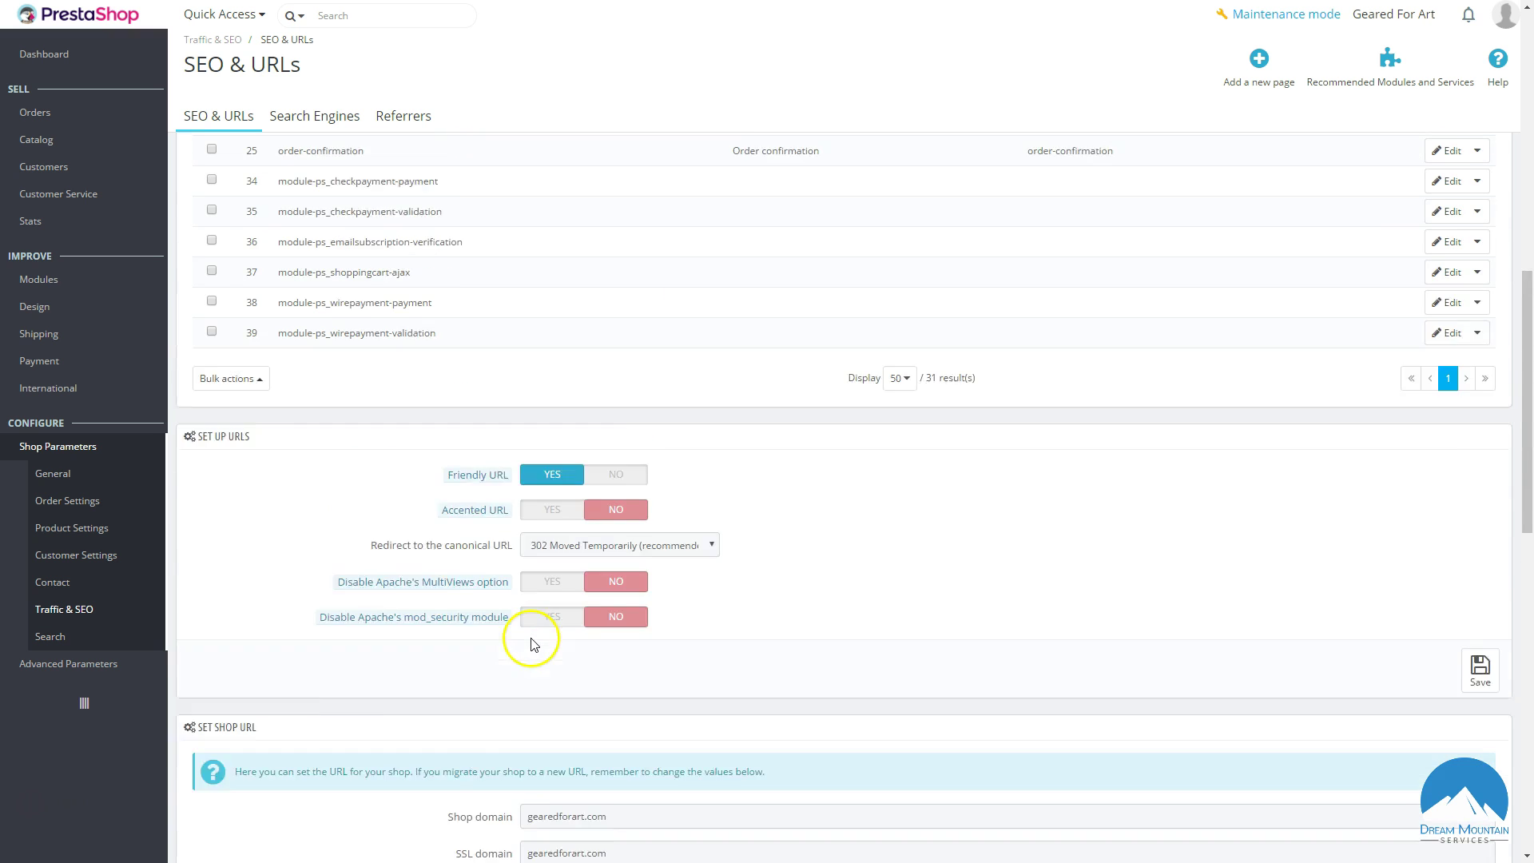
{"action": "scroll", "coordinate": [859, 645], "scroll_direction": "up", "scroll_amount": 6}
{"action": "scroll", "coordinate": [859, 646], "scroll_direction": "up", "scroll_amount": 4}
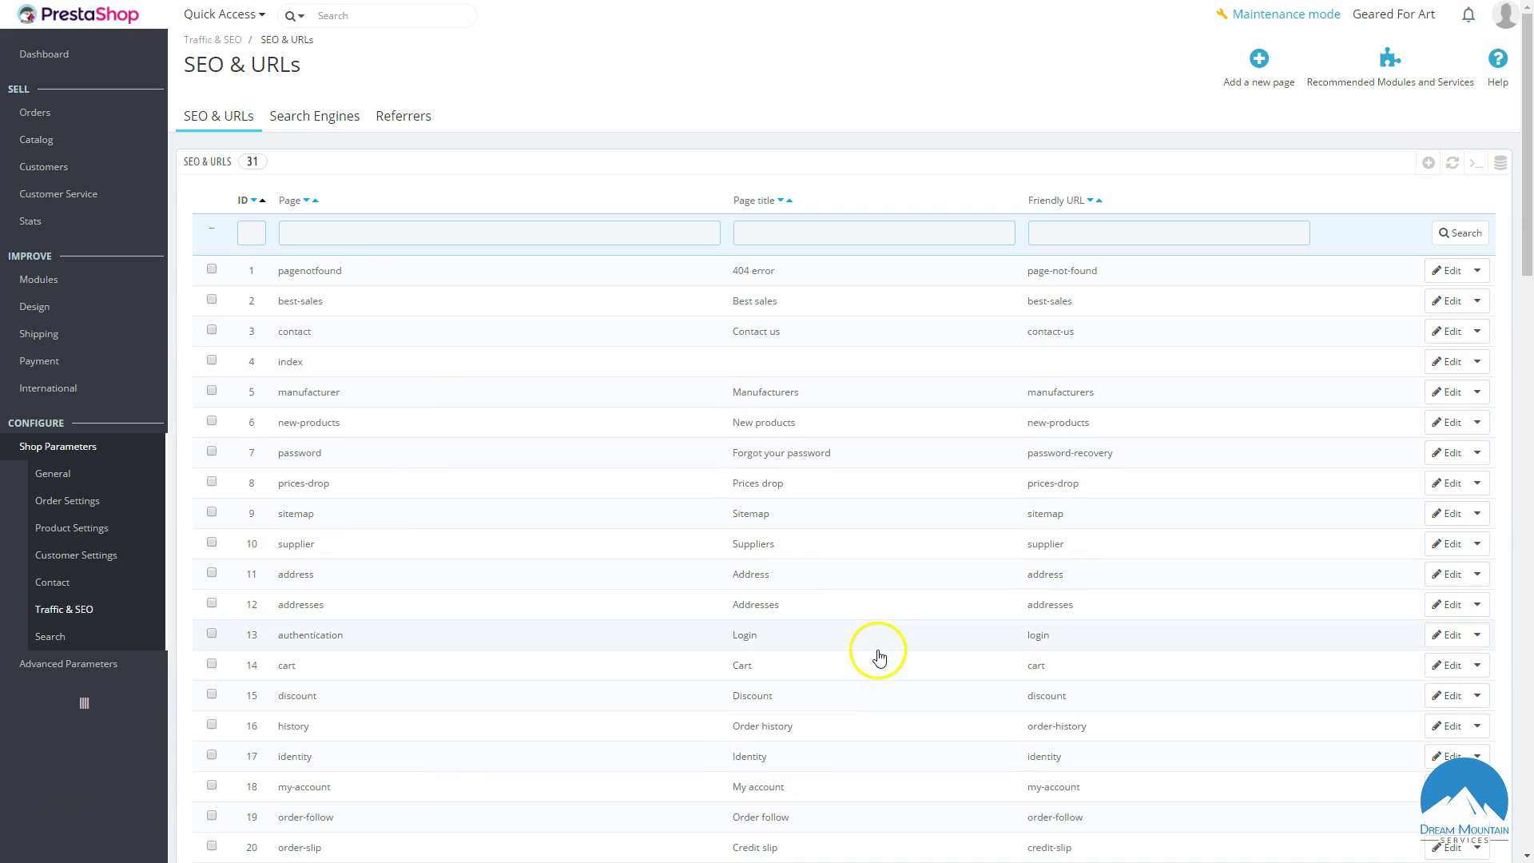
Browse the list of 38 recognised search engines.
{"action": "left_click", "coordinate": [319, 126]}
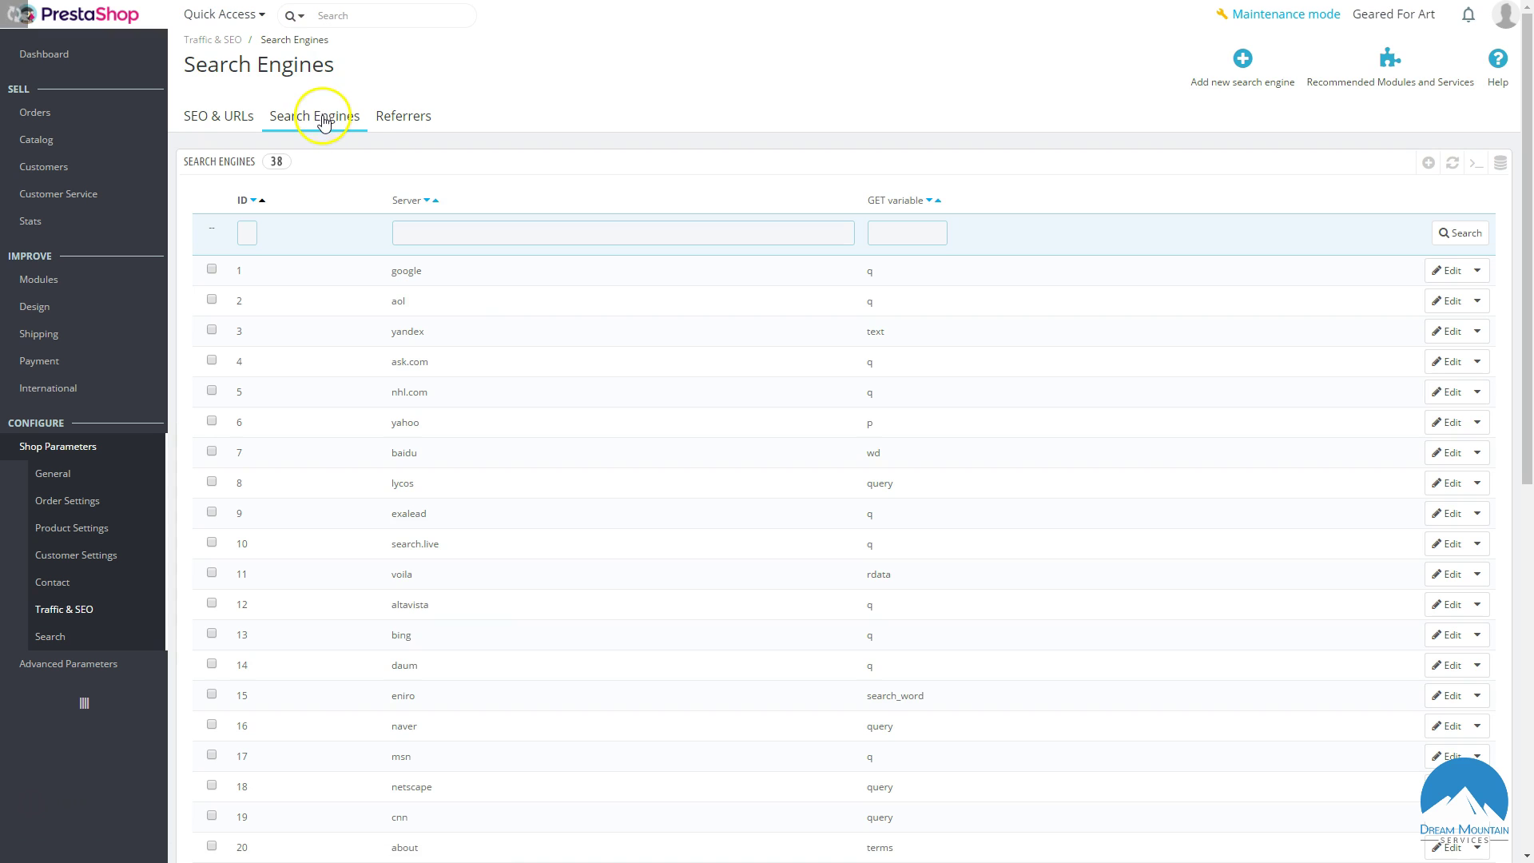
{"action": "scroll", "coordinate": [615, 402], "scroll_direction": "down", "scroll_amount": 8}
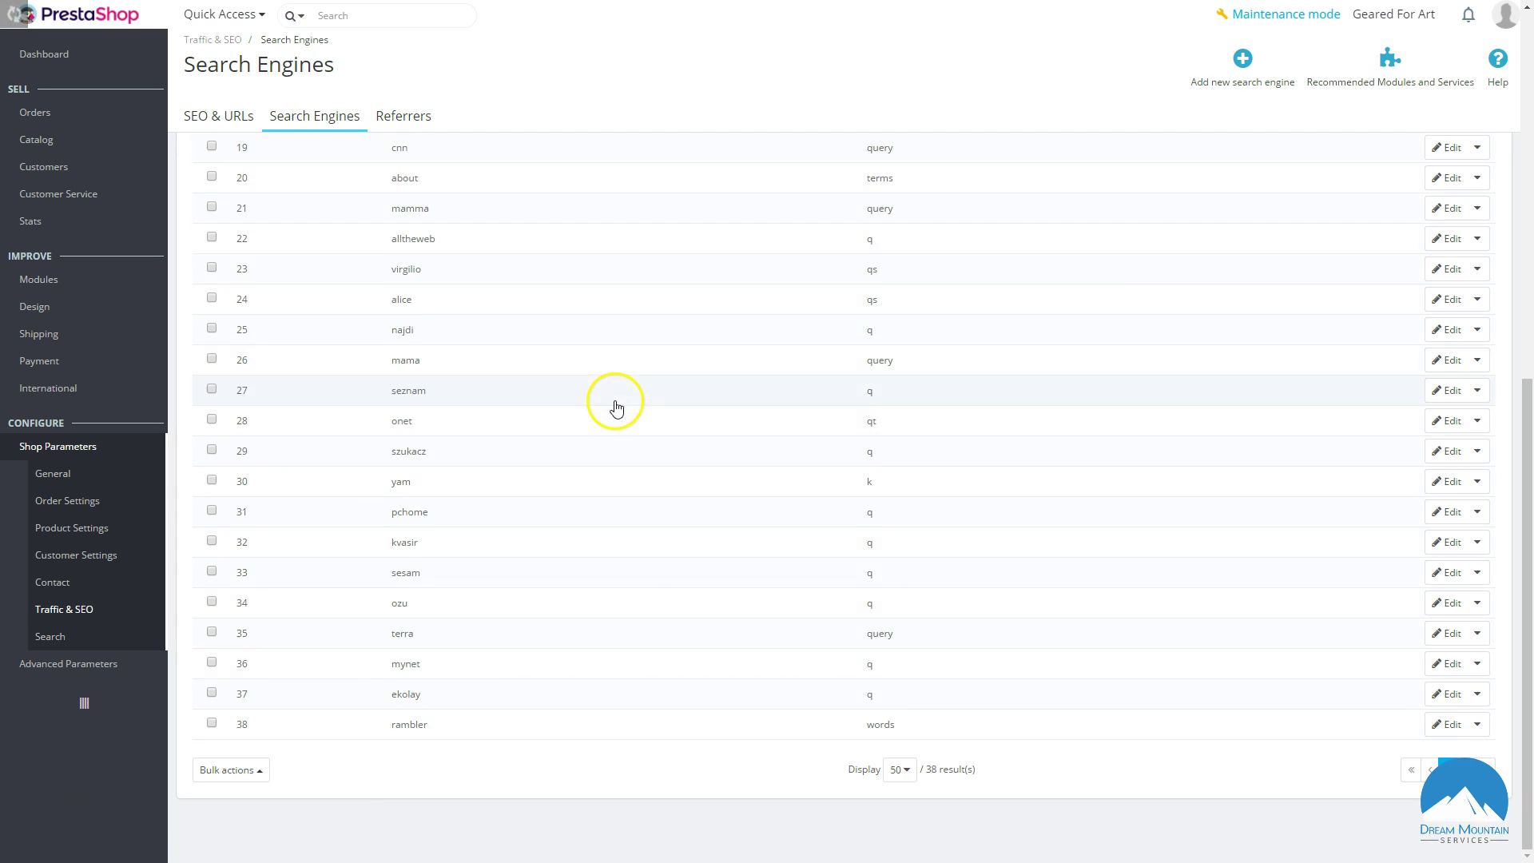
{"action": "scroll", "coordinate": [675, 483], "scroll_direction": "up", "scroll_amount": 5}
{"action": "scroll", "coordinate": [675, 483], "scroll_direction": "up", "scroll_amount": 4}
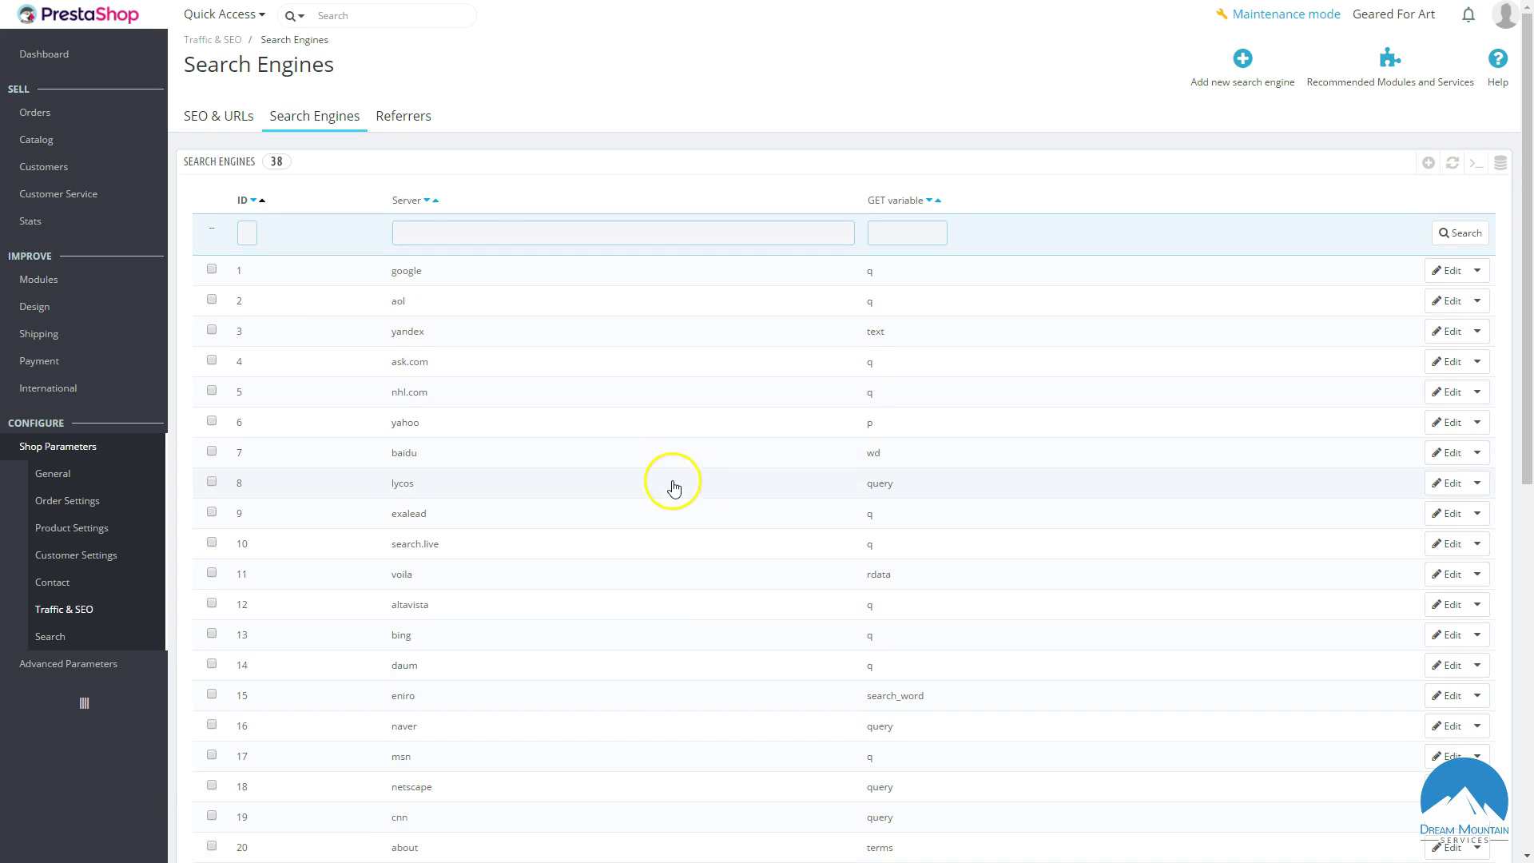
Review the Referrers tab: dates 2017-02-01 to 2017-02-11, direct traffic saving off, no records.
{"action": "left_click", "coordinate": [389, 119]}
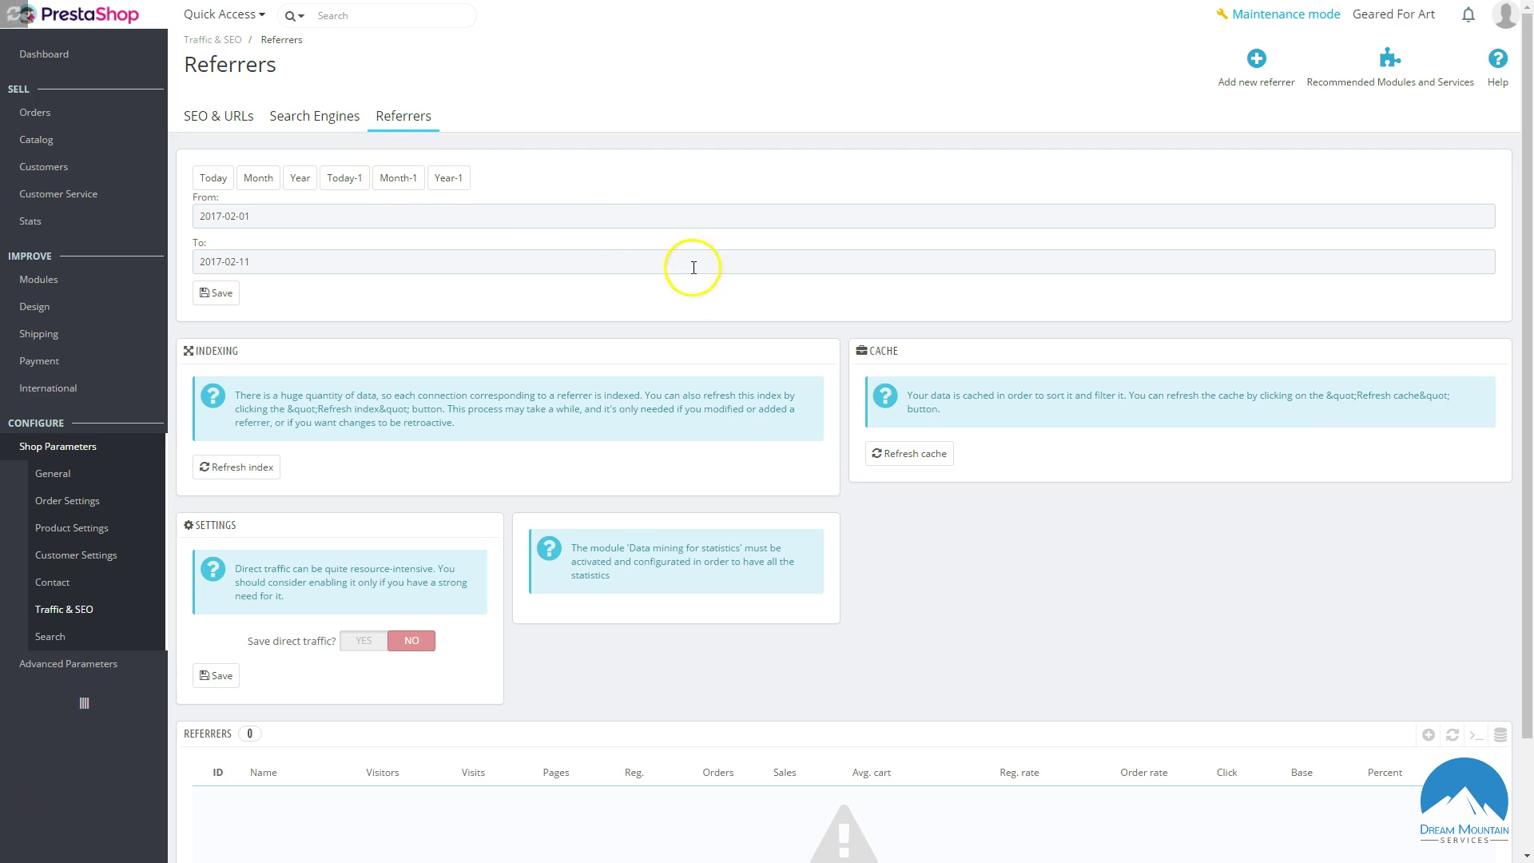
{"action": "scroll", "coordinate": [565, 393], "scroll_direction": "down", "scroll_amount": 2}
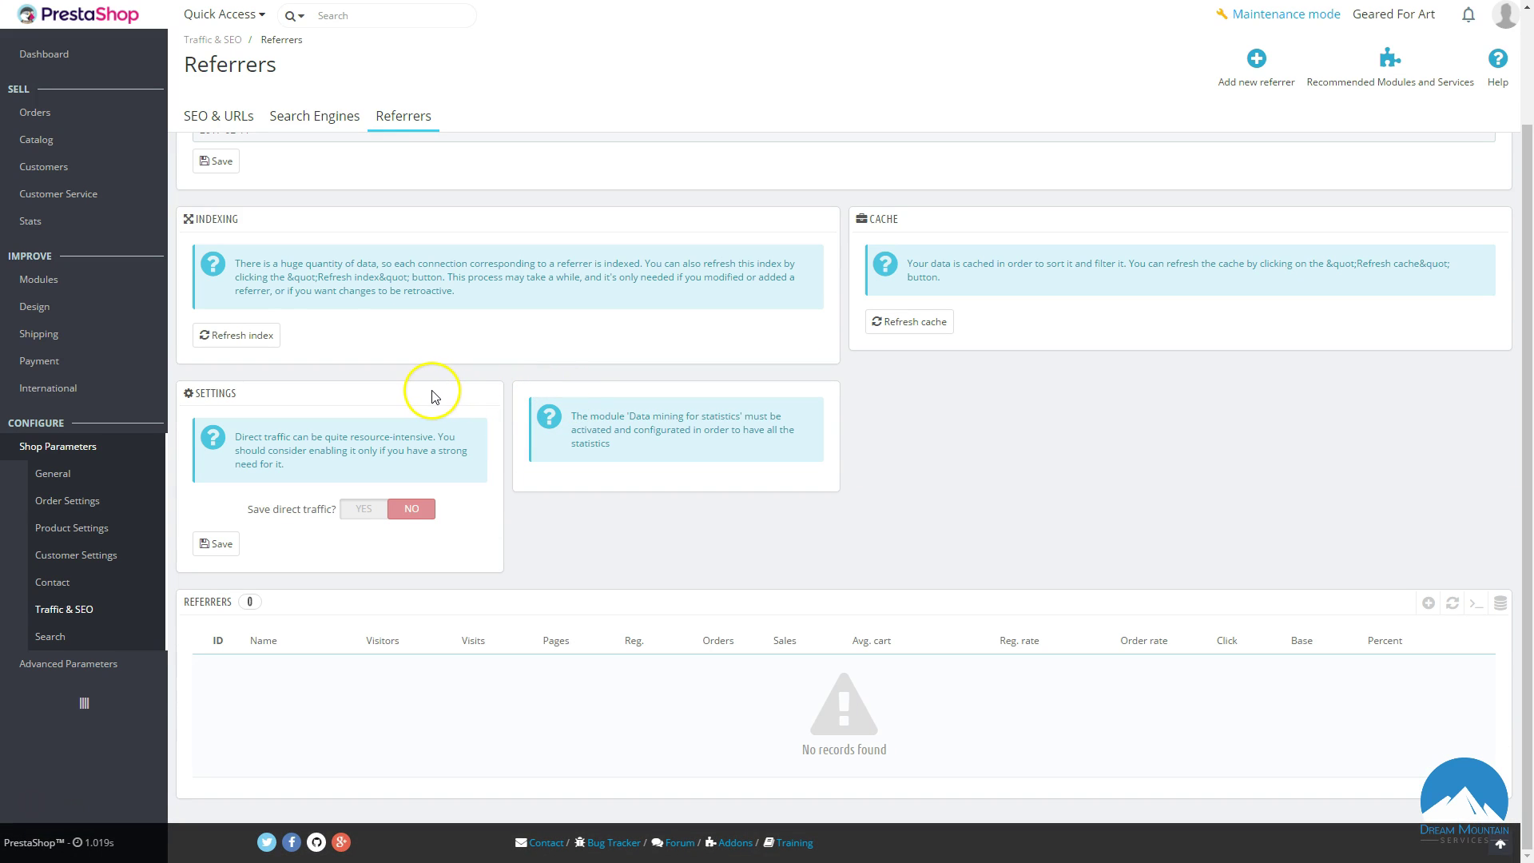
{"action": "scroll", "coordinate": [435, 396], "scroll_direction": "up", "scroll_amount": 2}
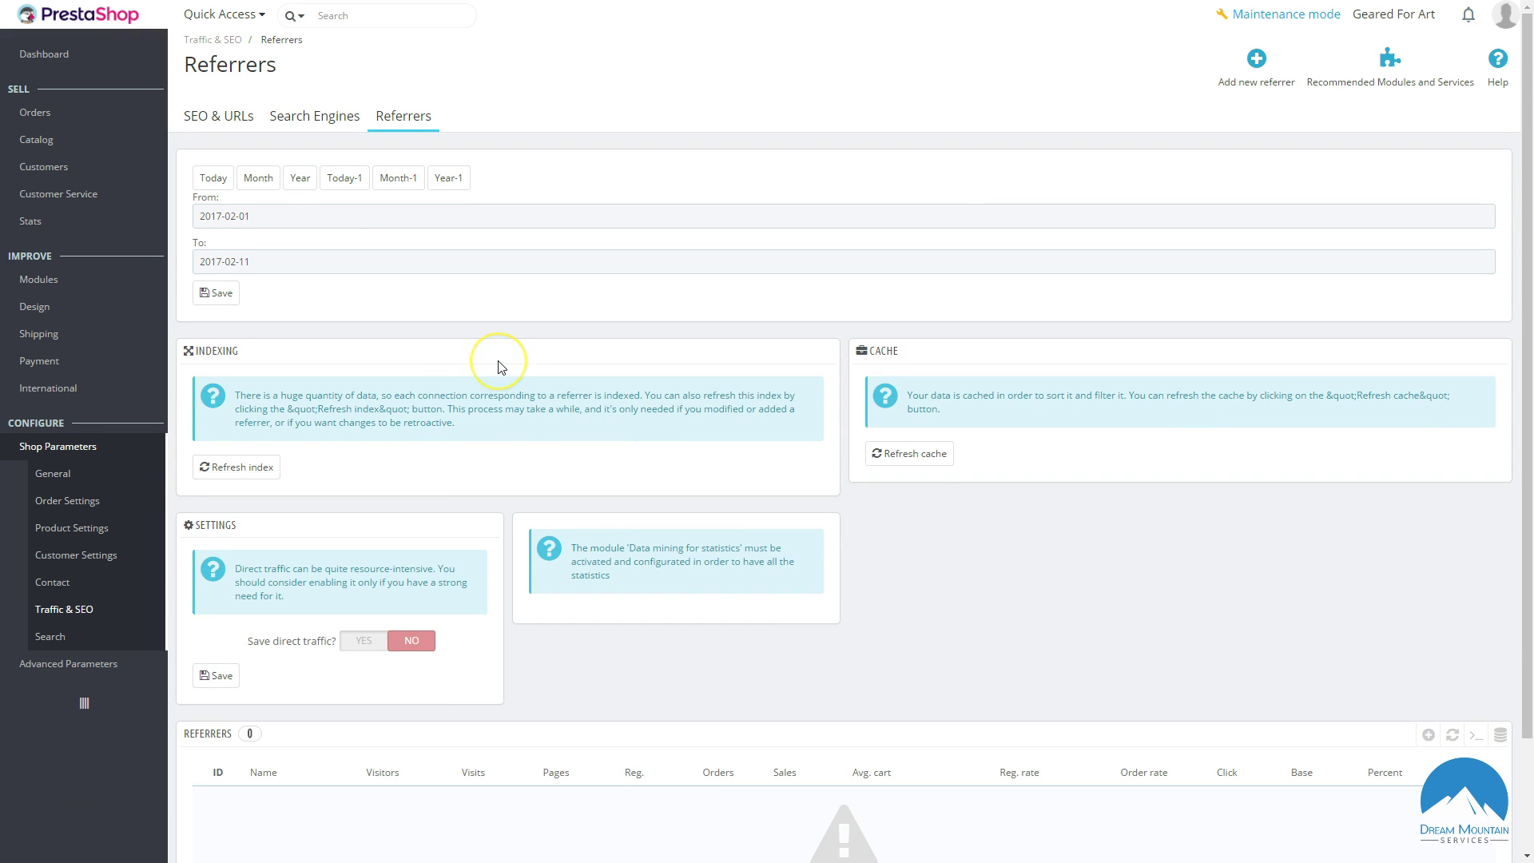
{"action": "scroll", "coordinate": [501, 367], "scroll_direction": "down", "scroll_amount": 2}
{"action": "scroll", "coordinate": [501, 367], "scroll_direction": "up", "scroll_amount": 2}
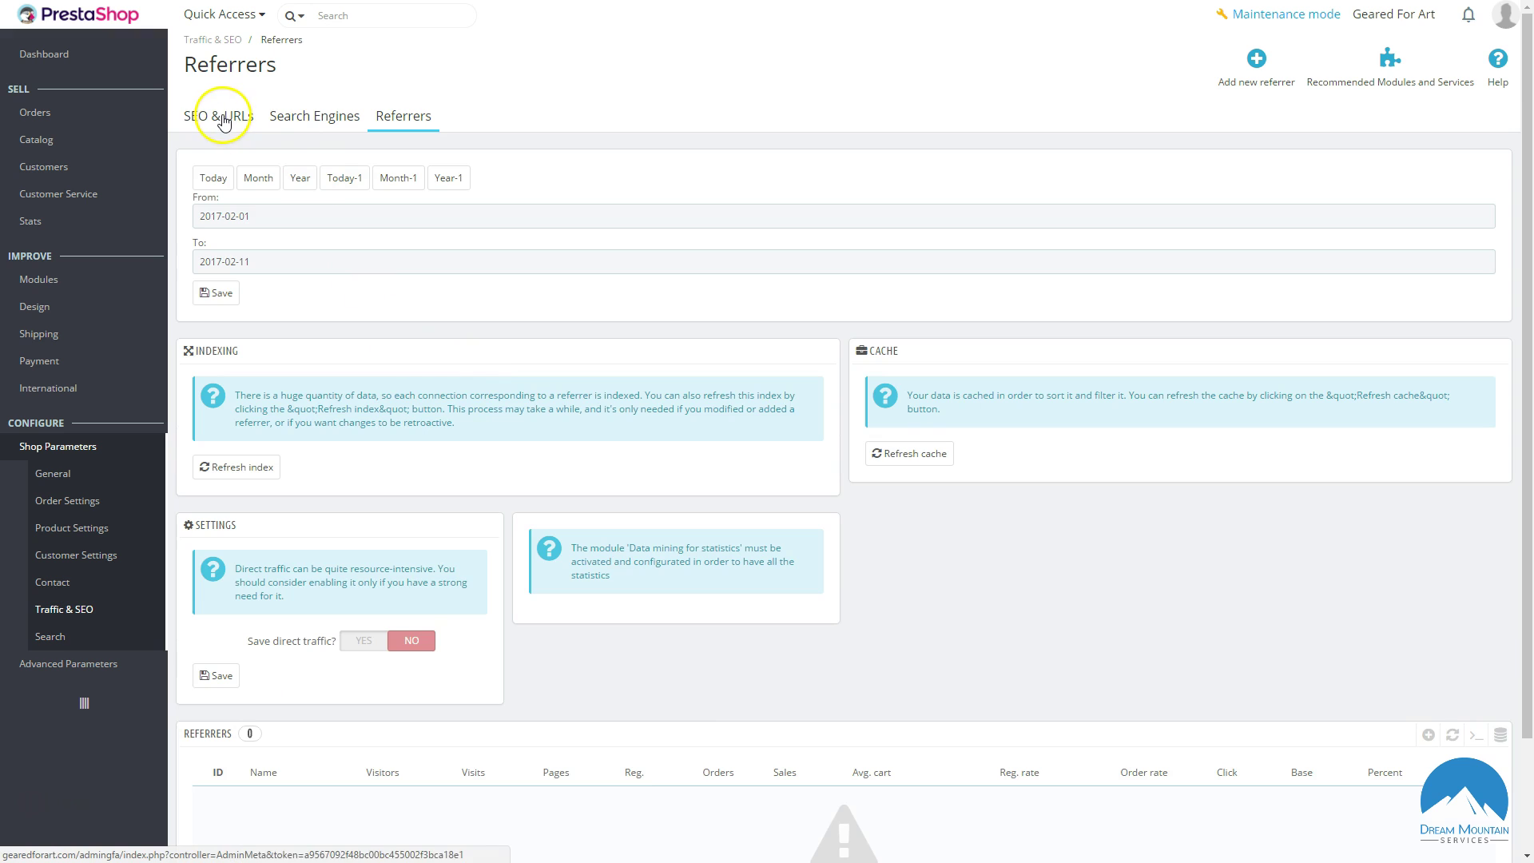
{"action": "left_click", "coordinate": [62, 639]}
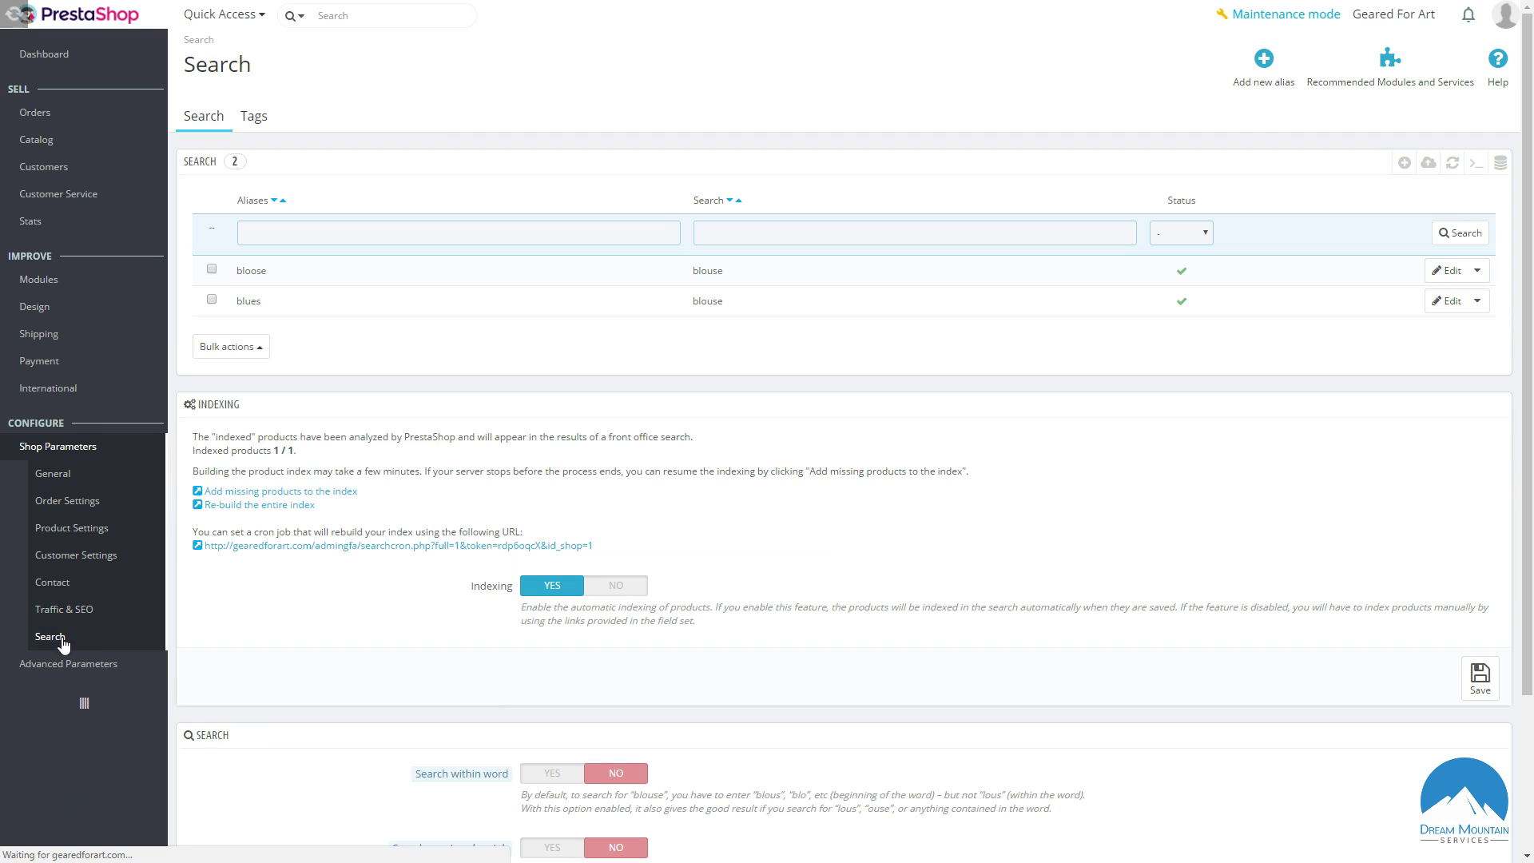
Review the Search aliases bloose and blues mapped to blouse, plus indexing status.
{"action": "left_click", "coordinate": [547, 497]}
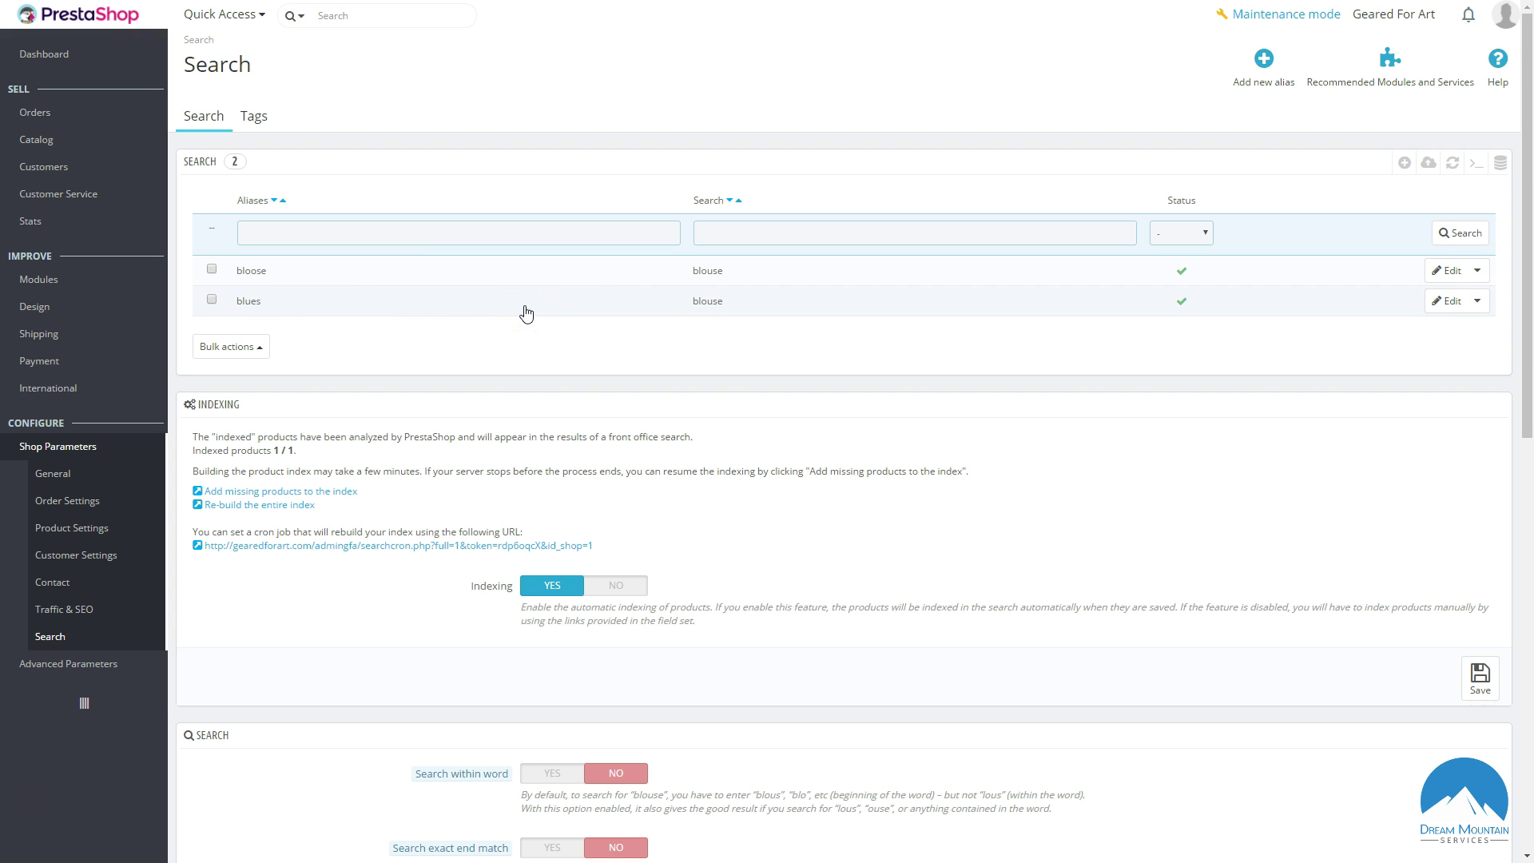
{"action": "scroll", "coordinate": [526, 312], "scroll_direction": "down", "scroll_amount": 3}
{"action": "scroll", "coordinate": [526, 312], "scroll_direction": "up", "scroll_amount": 3}
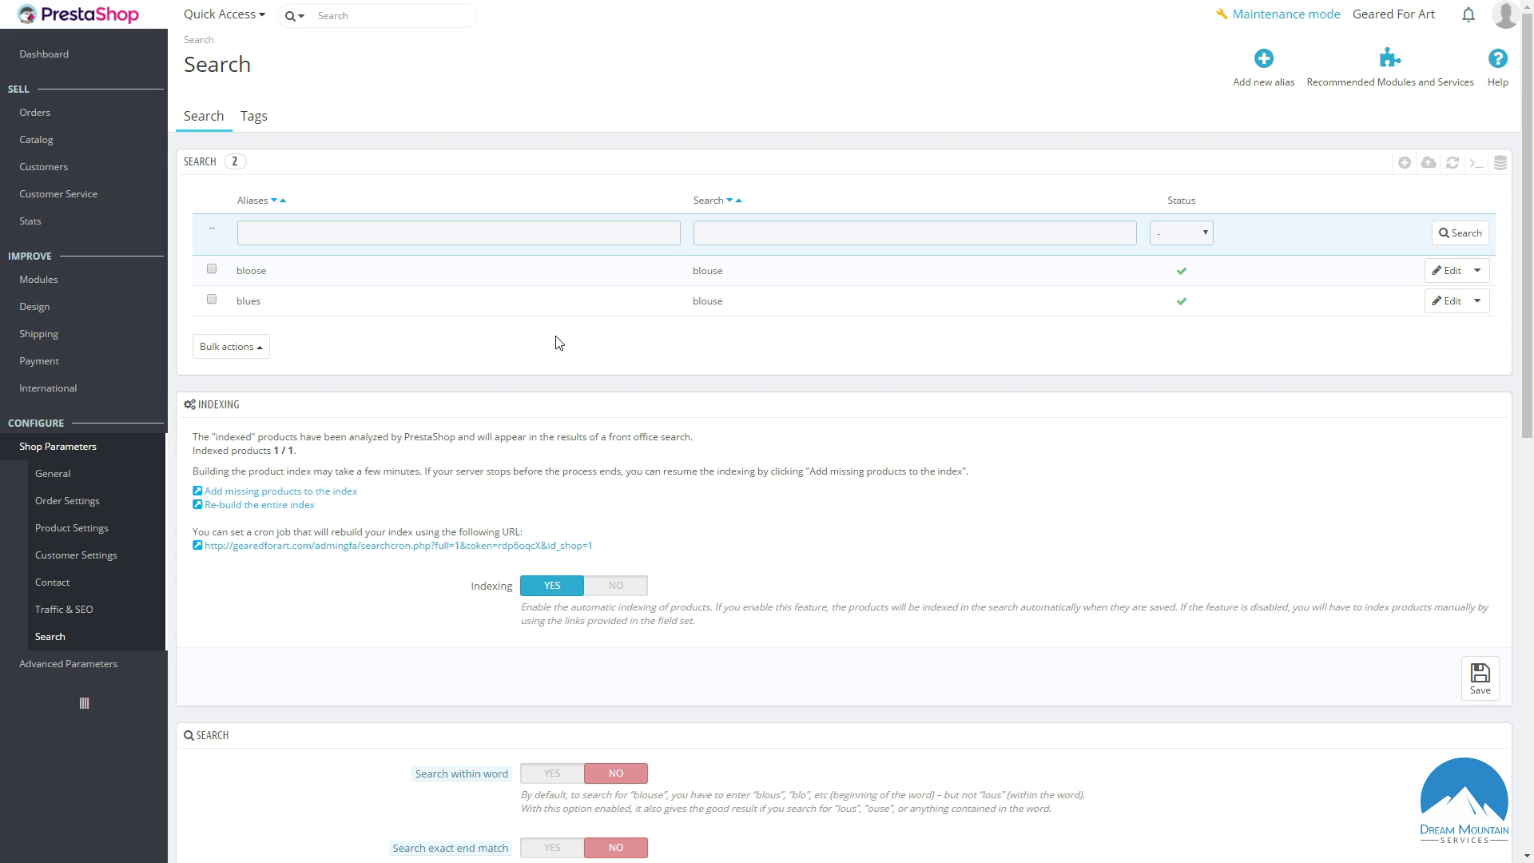
Check the product Tags list, then return to Search and scroll through the word weights.
{"action": "left_click", "coordinate": [268, 116]}
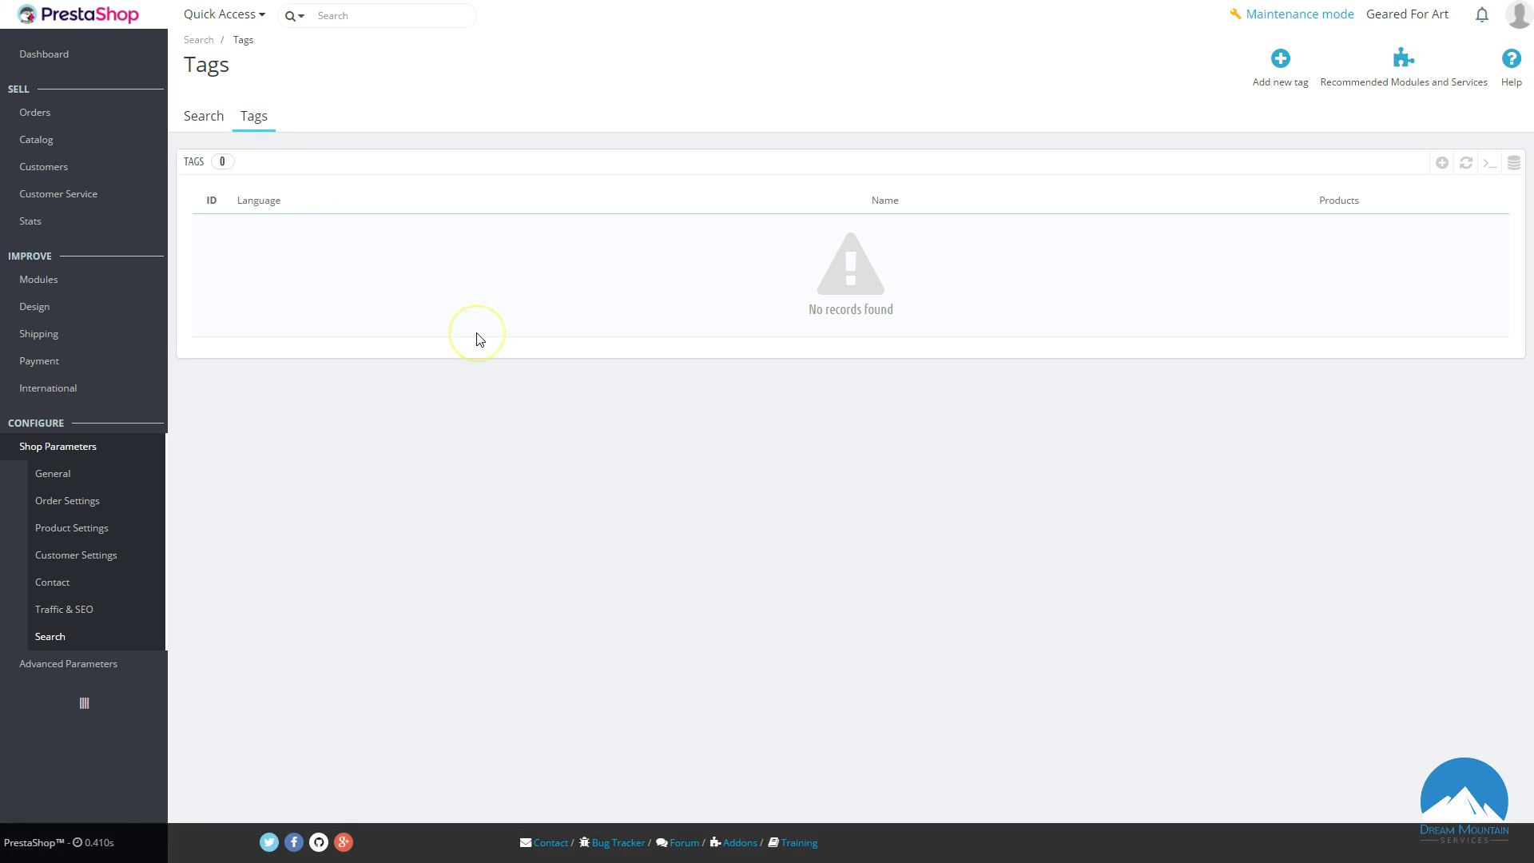
{"action": "left_click", "coordinate": [197, 117]}
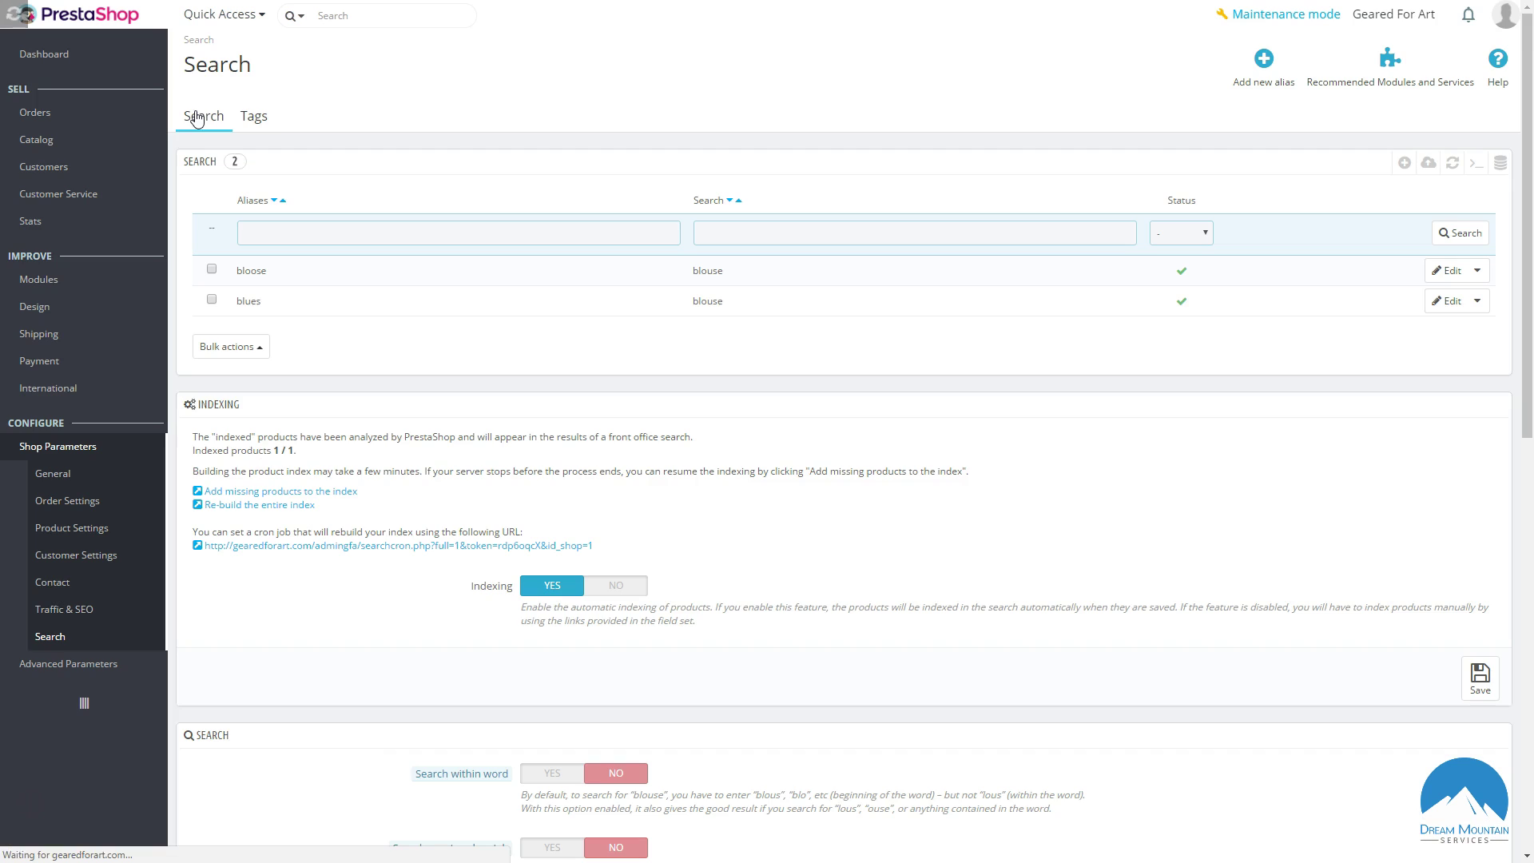
{"action": "scroll", "coordinate": [616, 386], "scroll_direction": "down", "scroll_amount": 1}
{"action": "scroll", "coordinate": [615, 386], "scroll_direction": "down", "scroll_amount": 3}
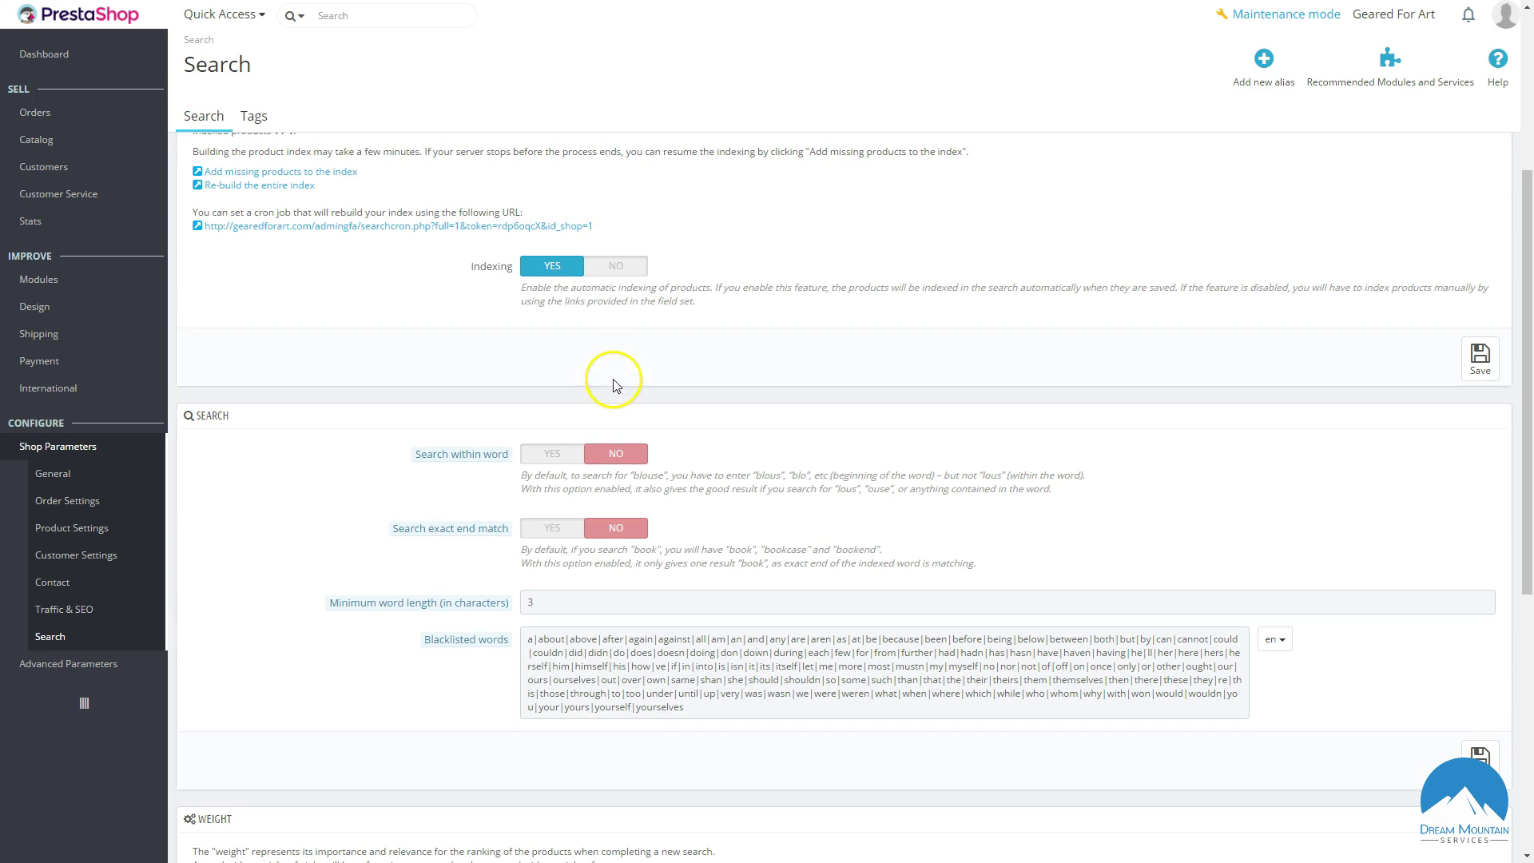
{"action": "scroll", "coordinate": [493, 322], "scroll_direction": "down", "scroll_amount": 6}
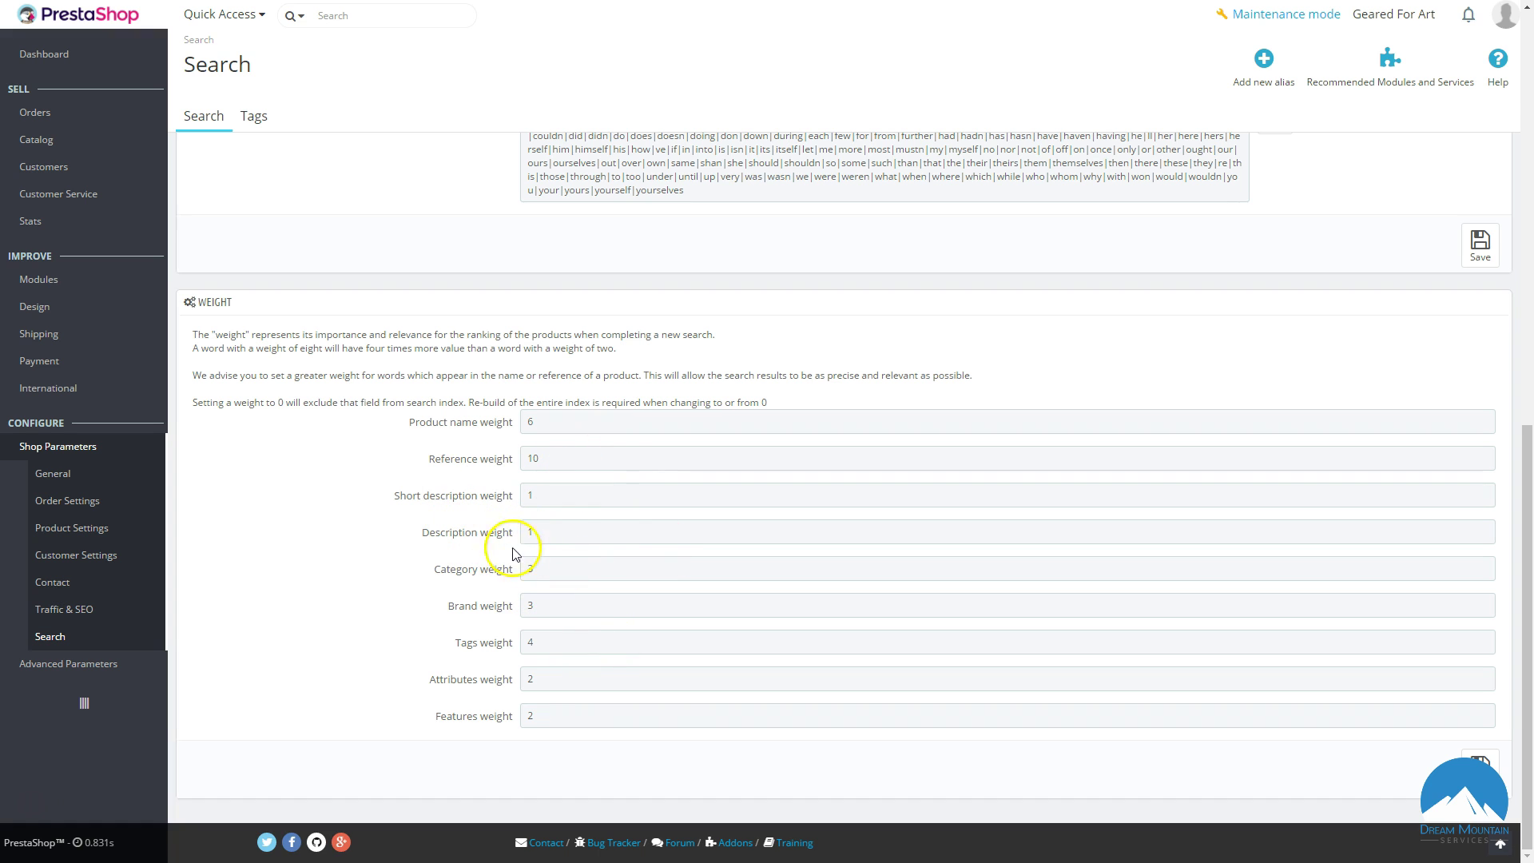
{"action": "scroll", "coordinate": [562, 725], "scroll_direction": "up", "scroll_amount": 1}
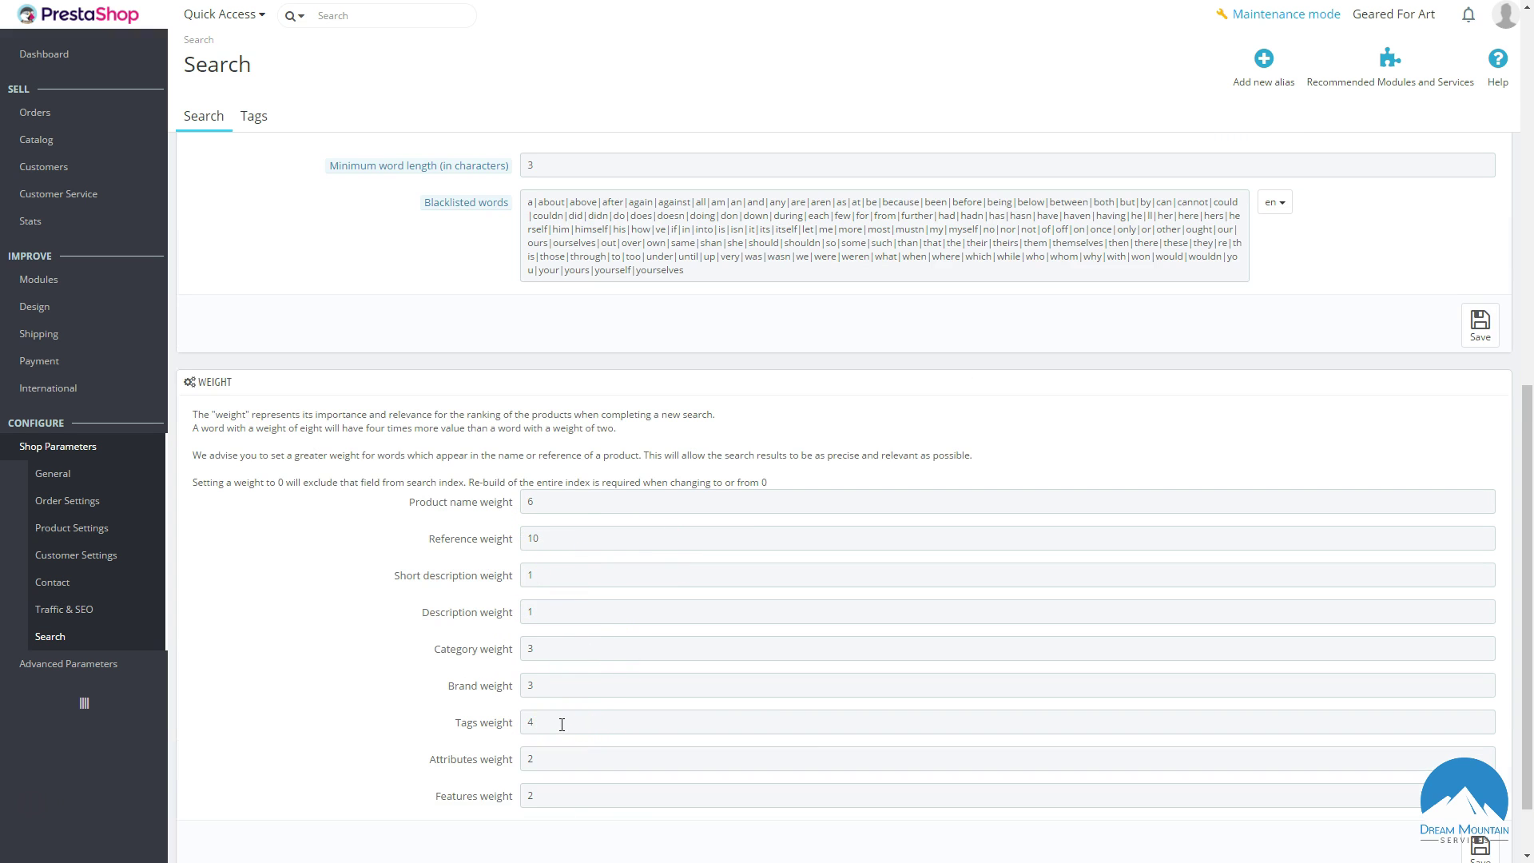
{"action": "scroll", "coordinate": [571, 530], "scroll_direction": "up", "scroll_amount": 10}
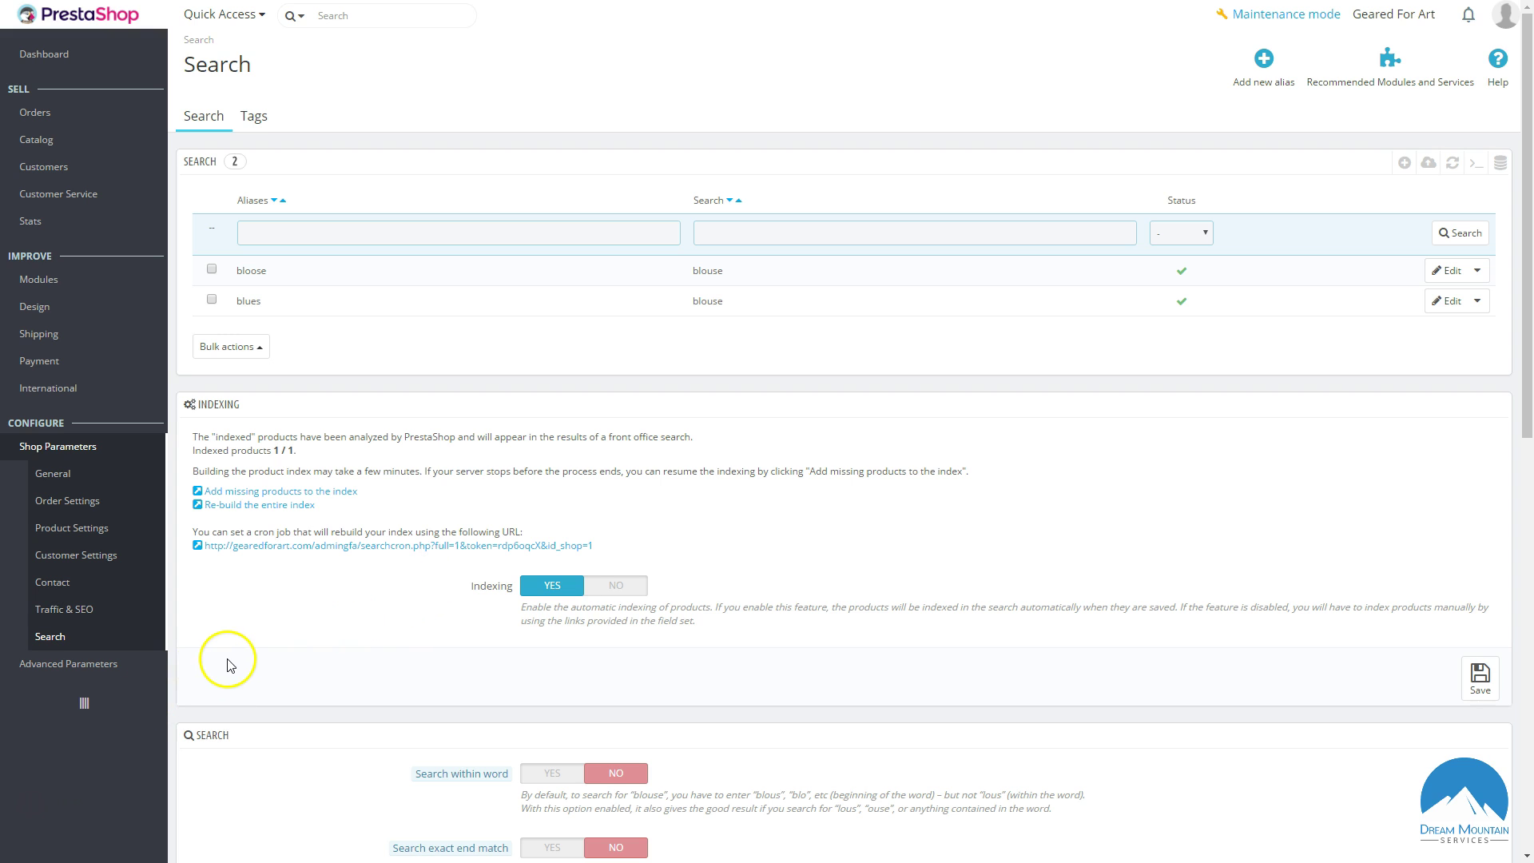
{"action": "mouse_move", "coordinate": [48, 662]}
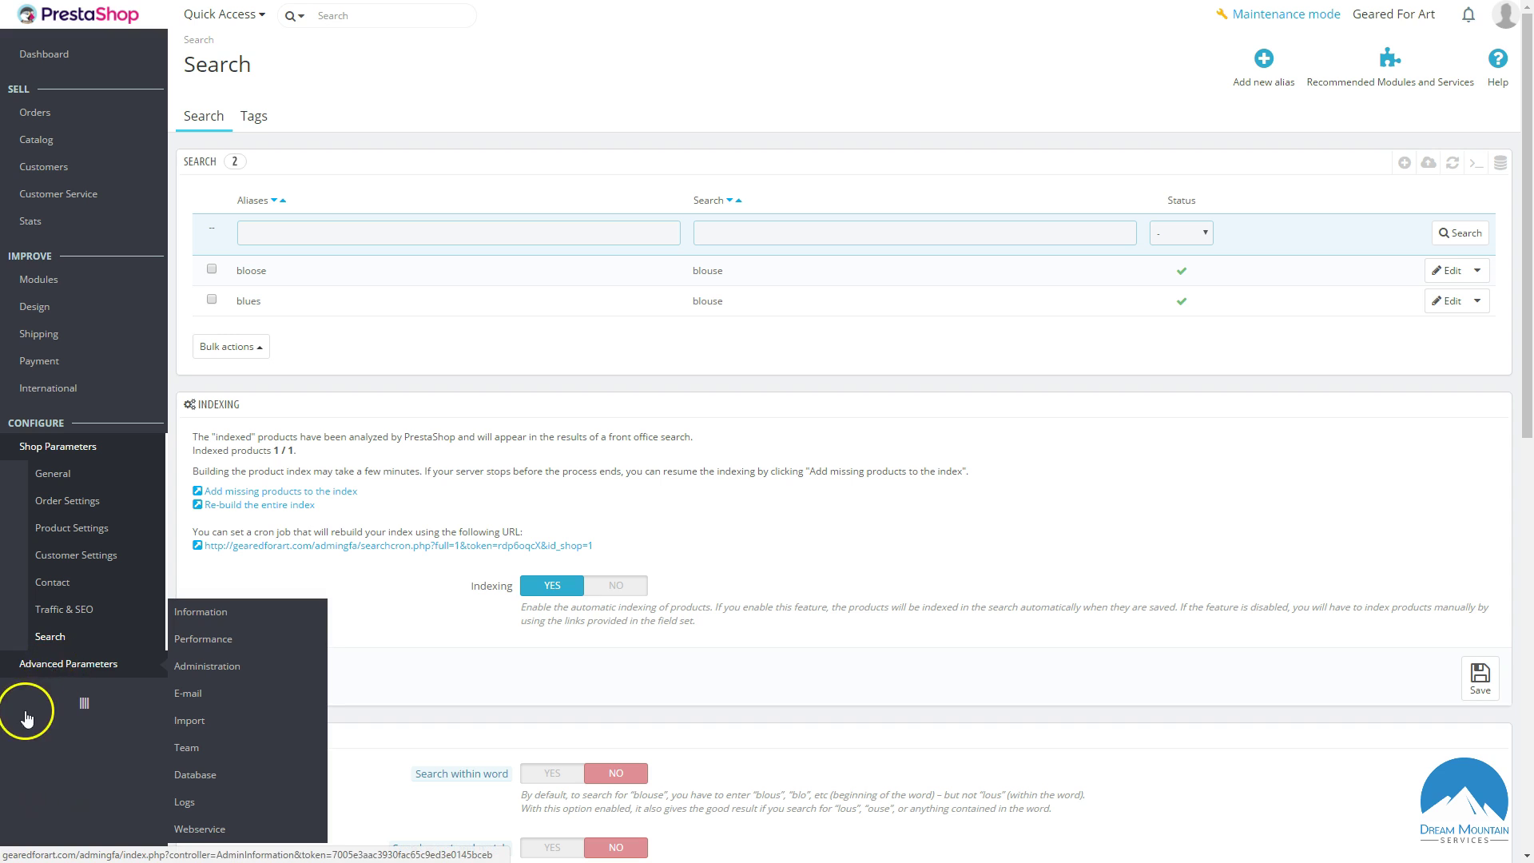
{"action": "left_click", "coordinate": [76, 669]}
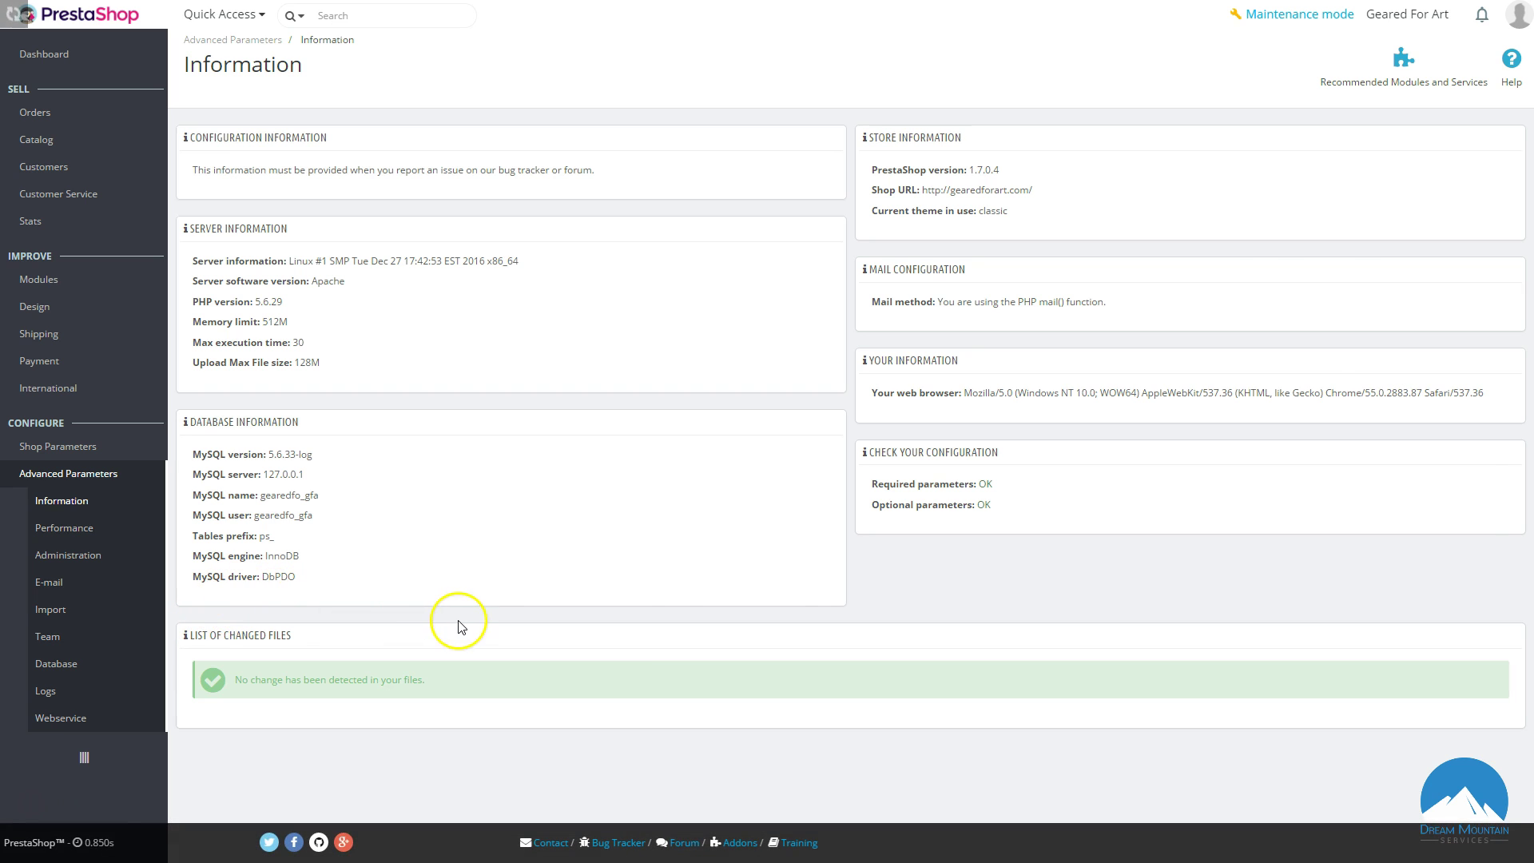
{"action": "left_click", "coordinate": [77, 530]}
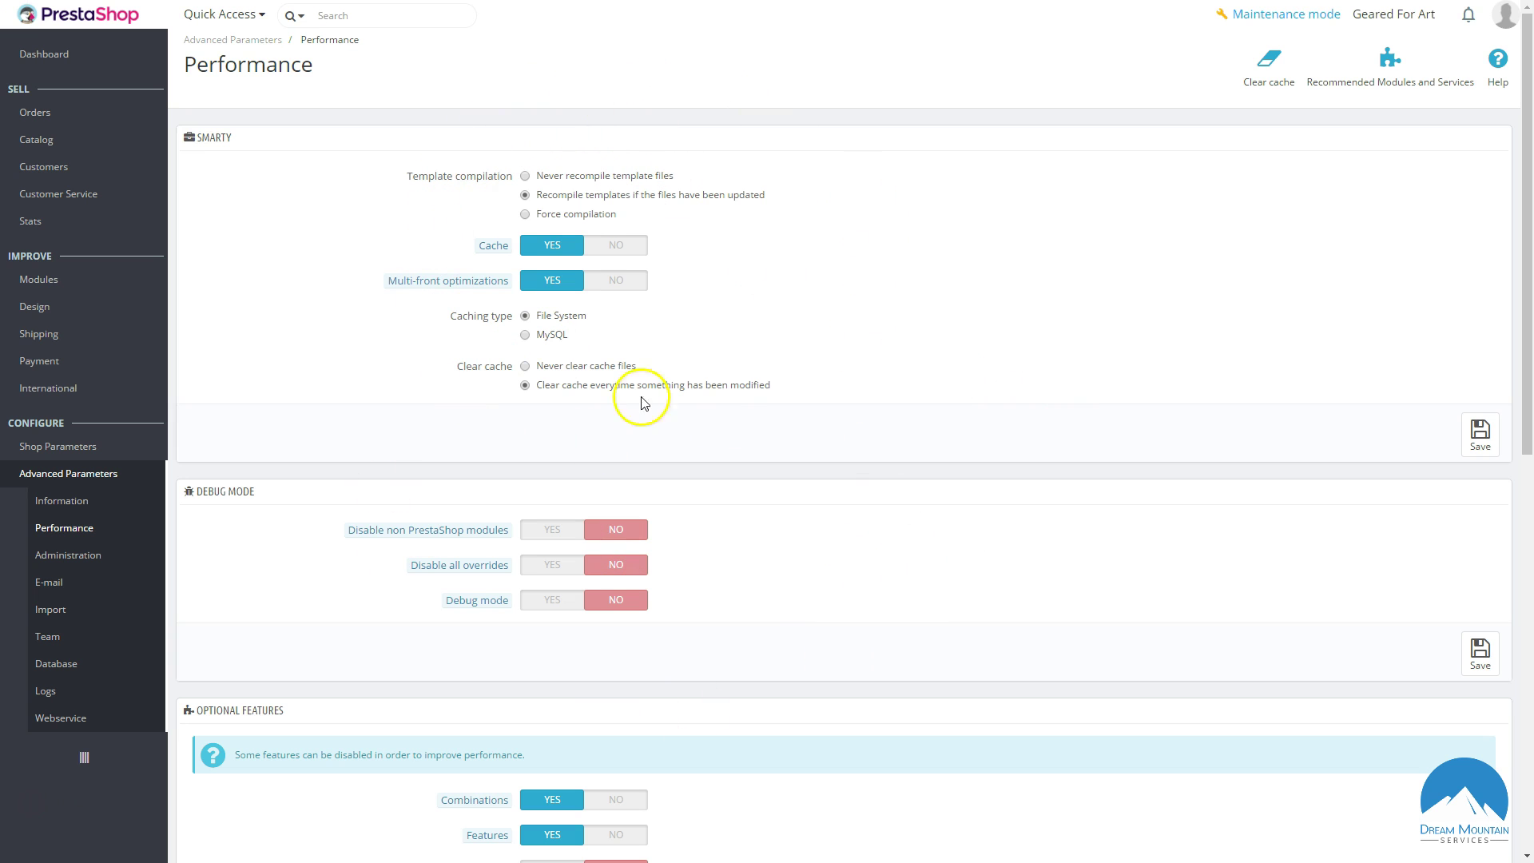
{"action": "scroll", "coordinate": [504, 387], "scroll_direction": "down", "scroll_amount": 2}
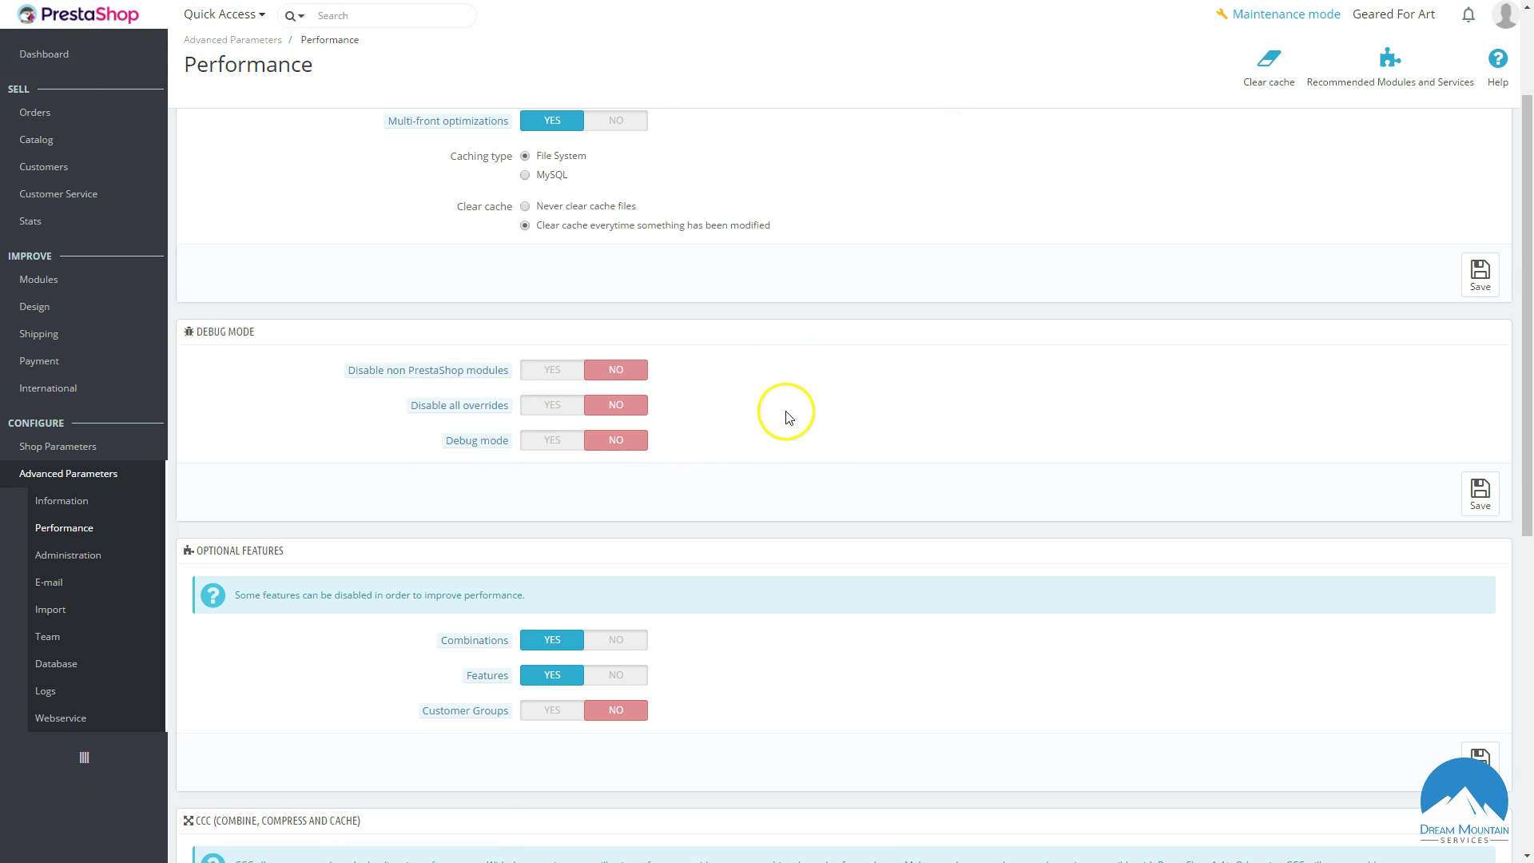
{"action": "scroll", "coordinate": [786, 417], "scroll_direction": "down", "scroll_amount": 1}
{"action": "scroll", "coordinate": [786, 417], "scroll_direction": "down", "scroll_amount": 1}
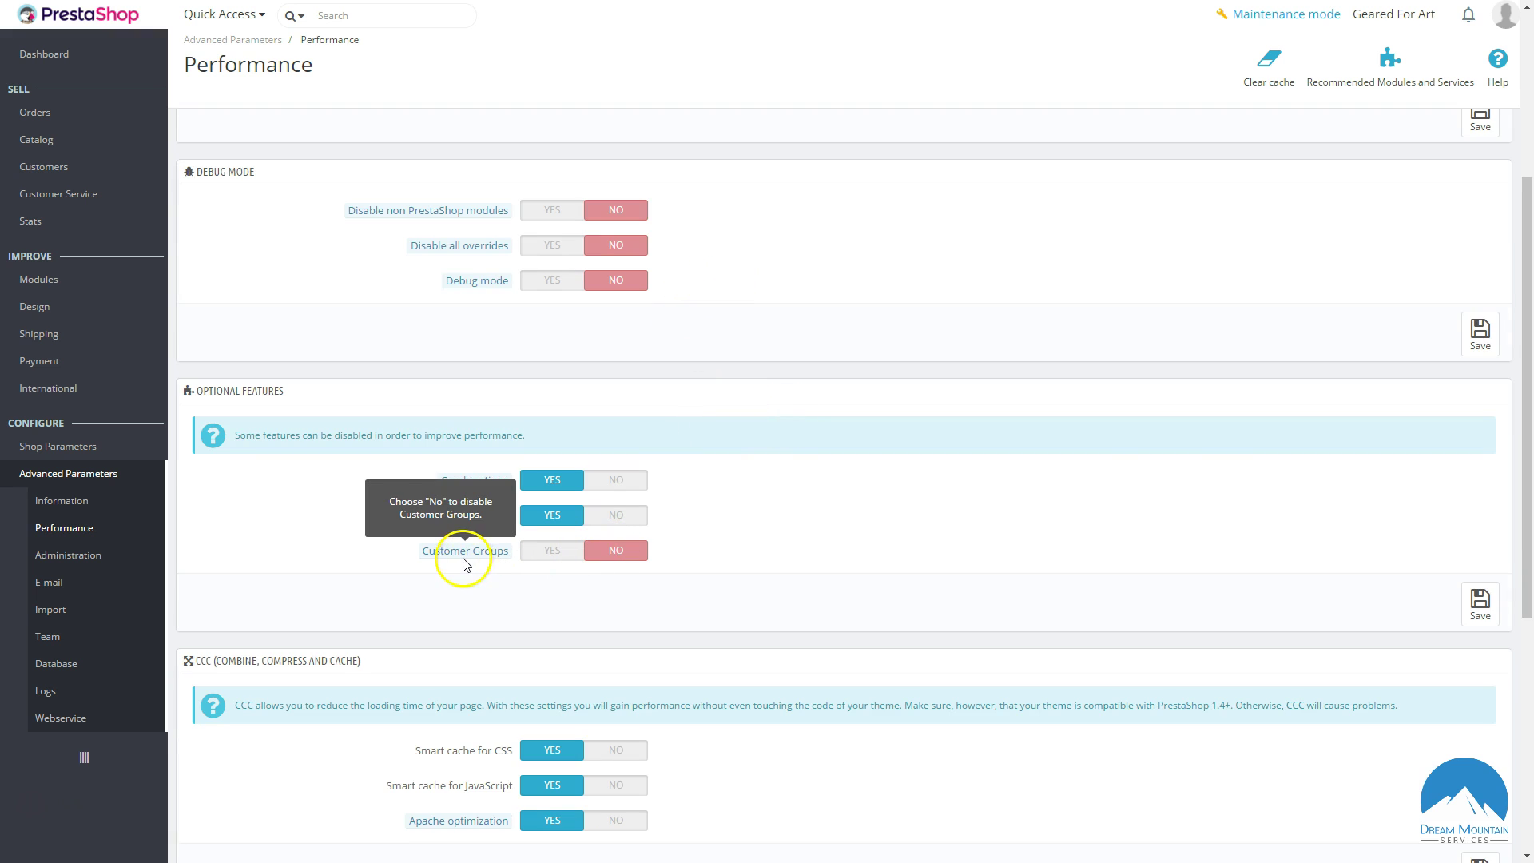
{"action": "scroll", "coordinate": [500, 565], "scroll_direction": "down", "scroll_amount": 1}
{"action": "mouse_move", "coordinate": [490, 477]}
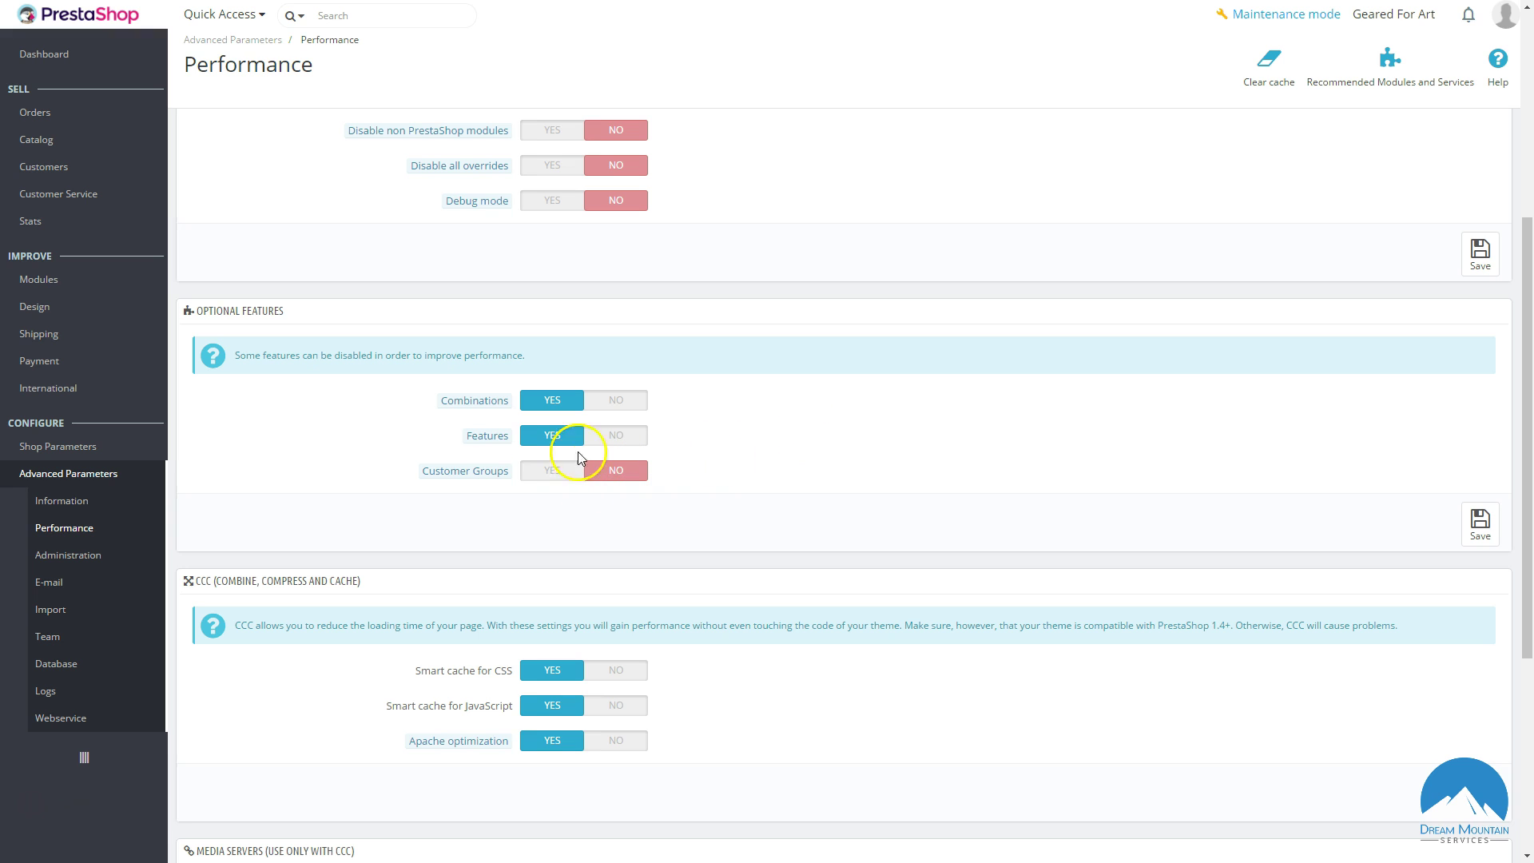
{"action": "mouse_move", "coordinate": [489, 403]}
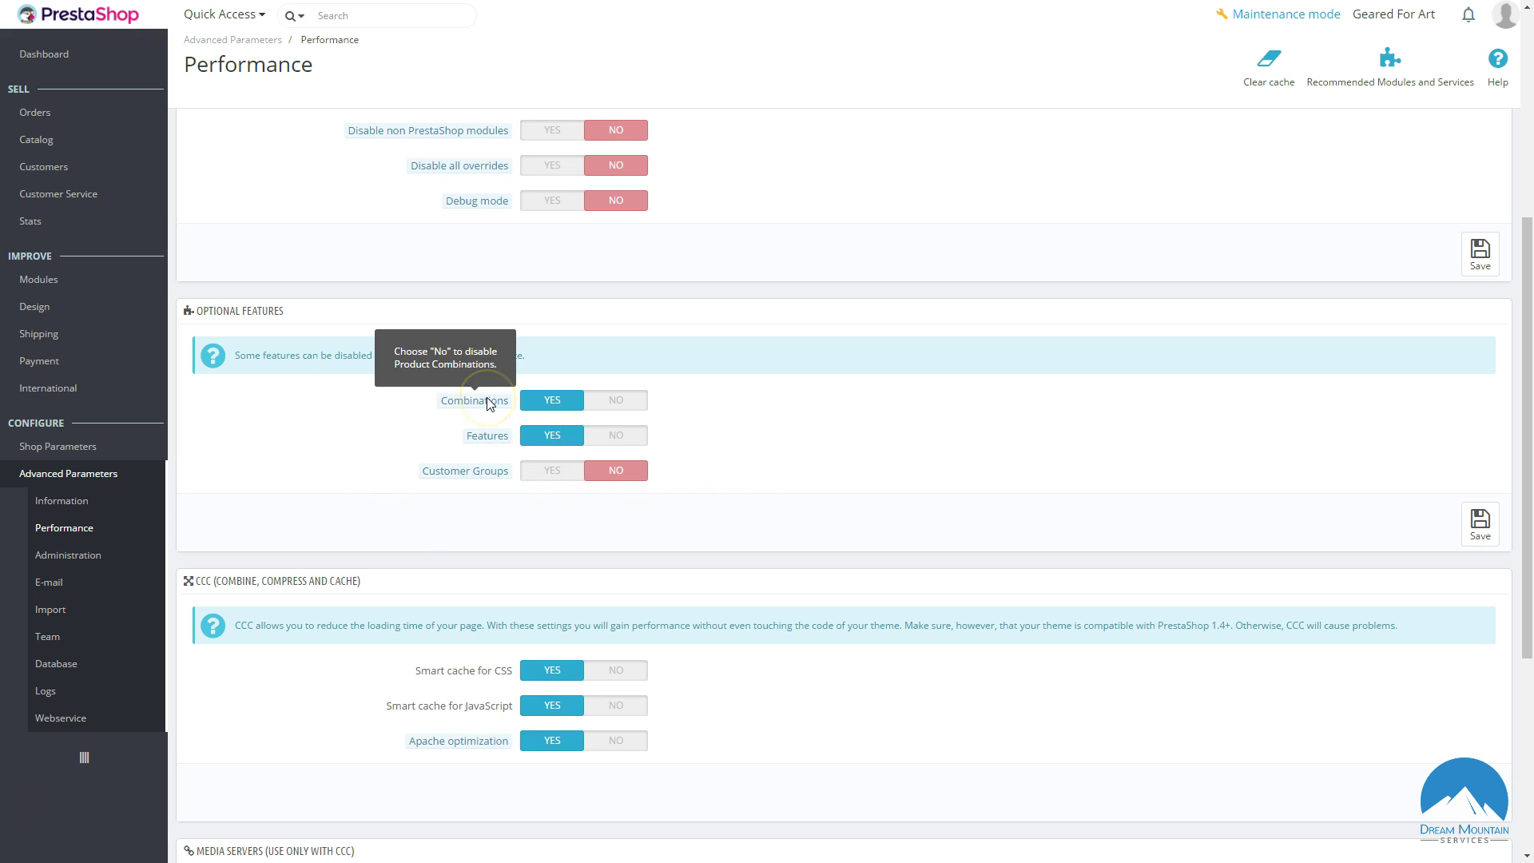
{"action": "left_click", "coordinate": [638, 402]}
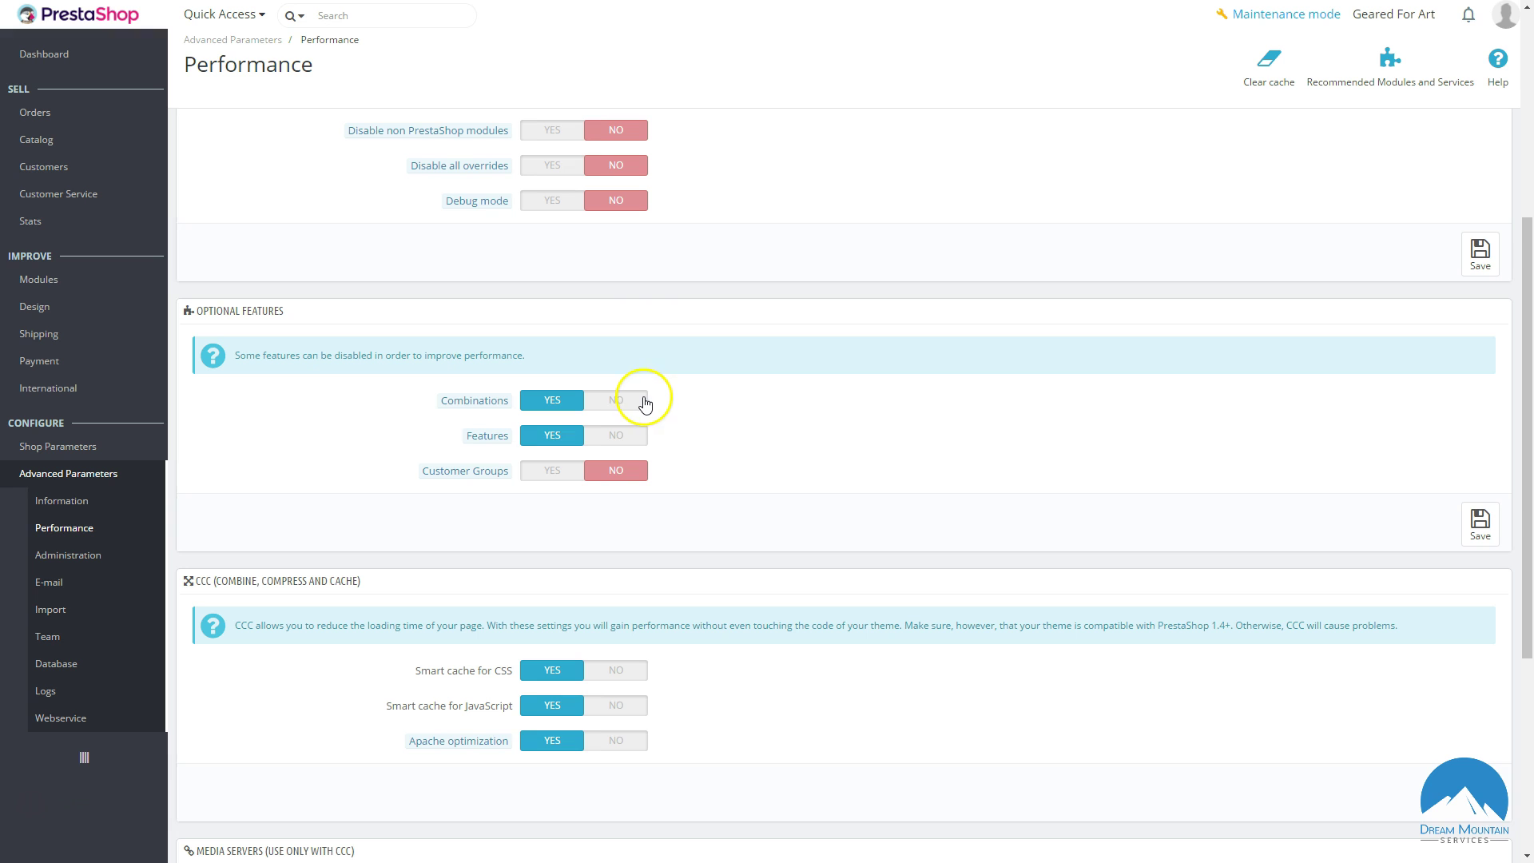
{"action": "scroll", "coordinate": [715, 506], "scroll_direction": "down", "scroll_amount": 2}
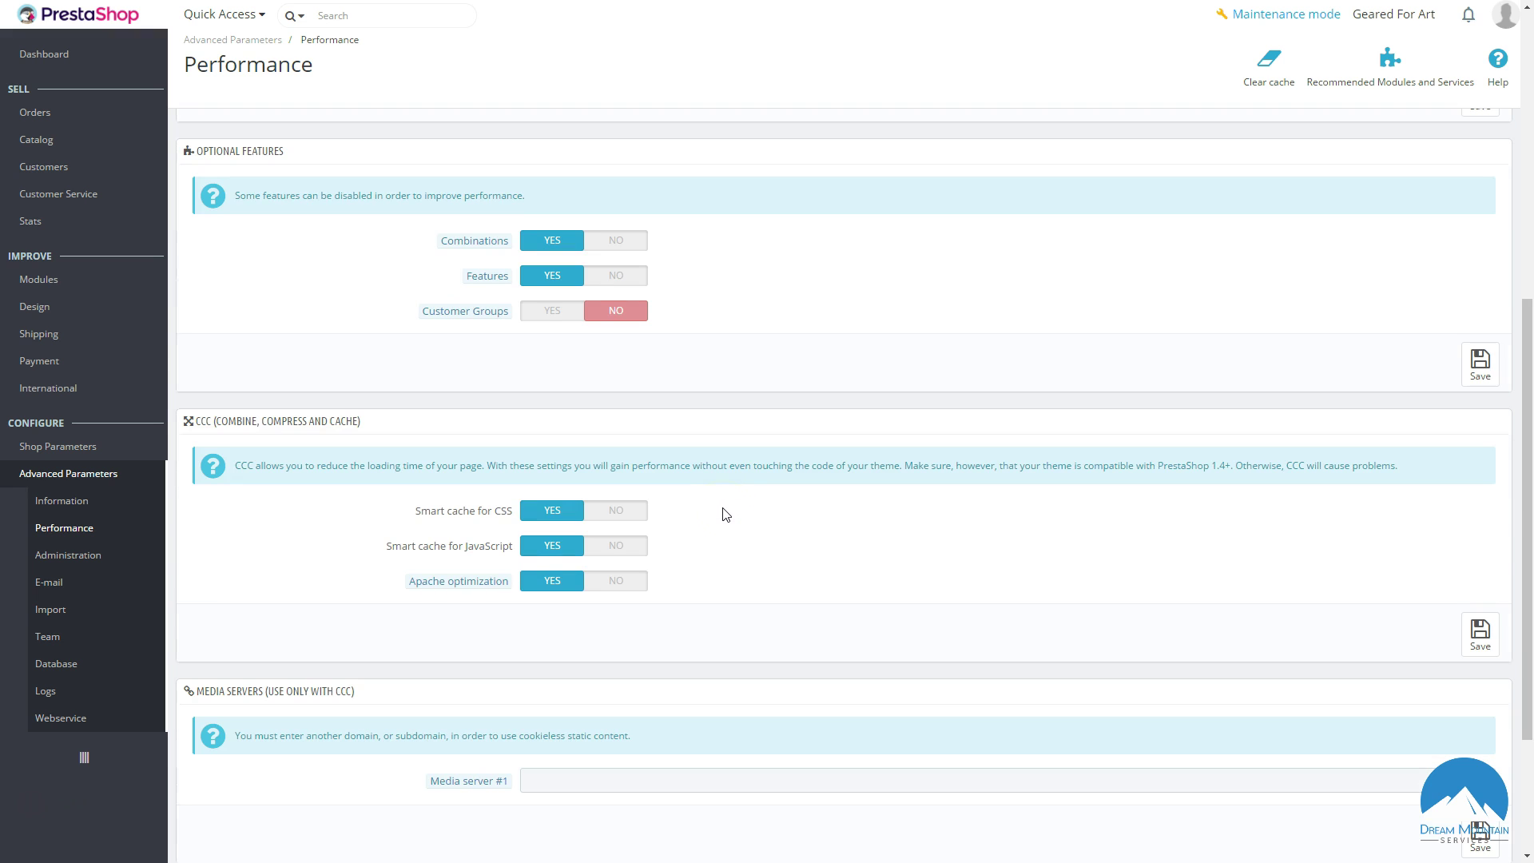
{"action": "scroll", "coordinate": [726, 513], "scroll_direction": "down", "scroll_amount": 1}
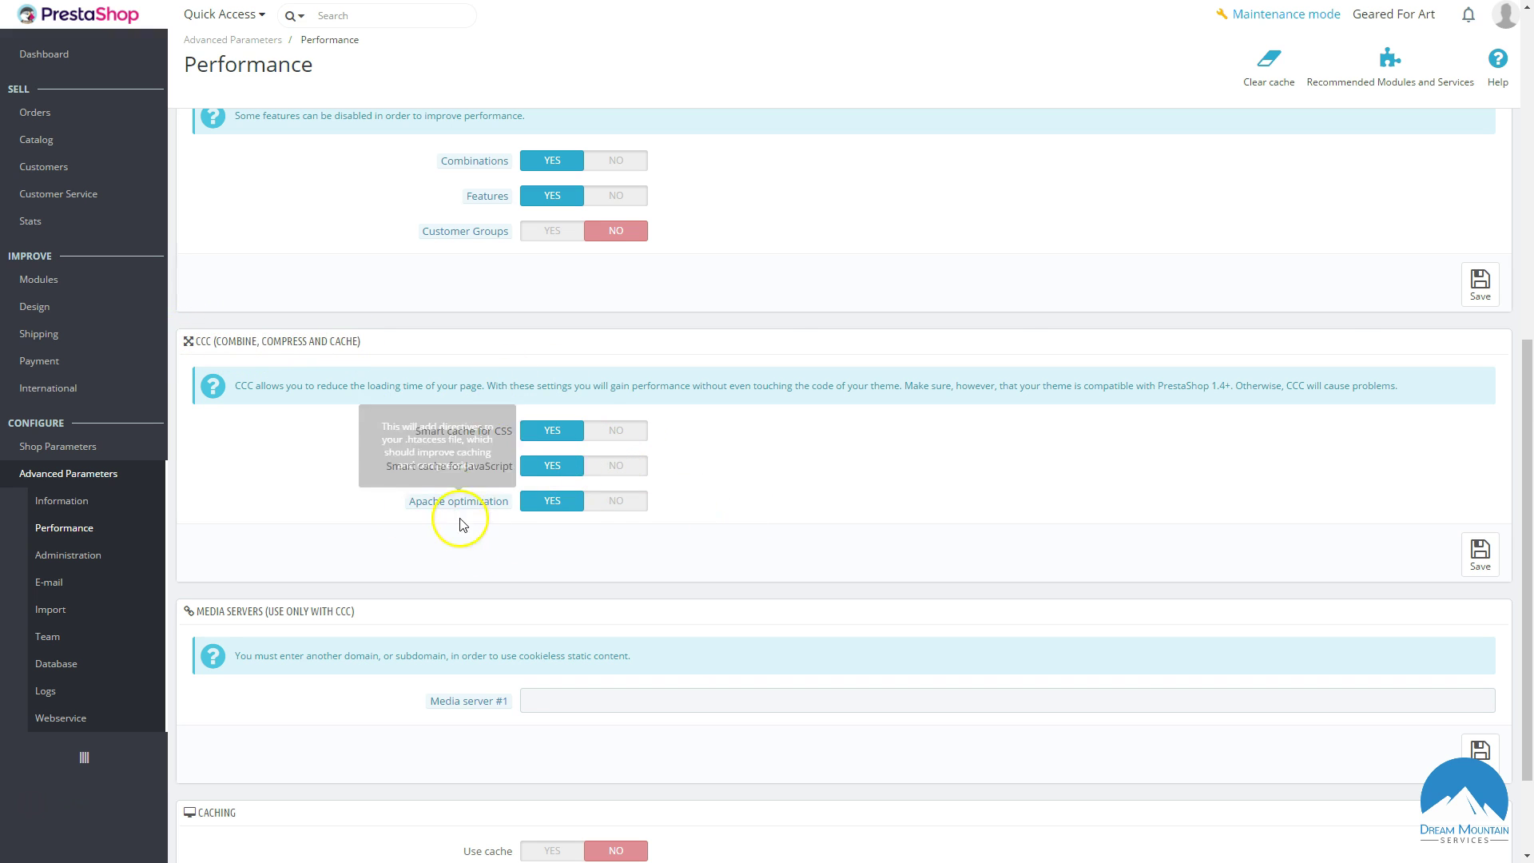
{"action": "scroll", "coordinate": [512, 543], "scroll_direction": "down", "scroll_amount": 2}
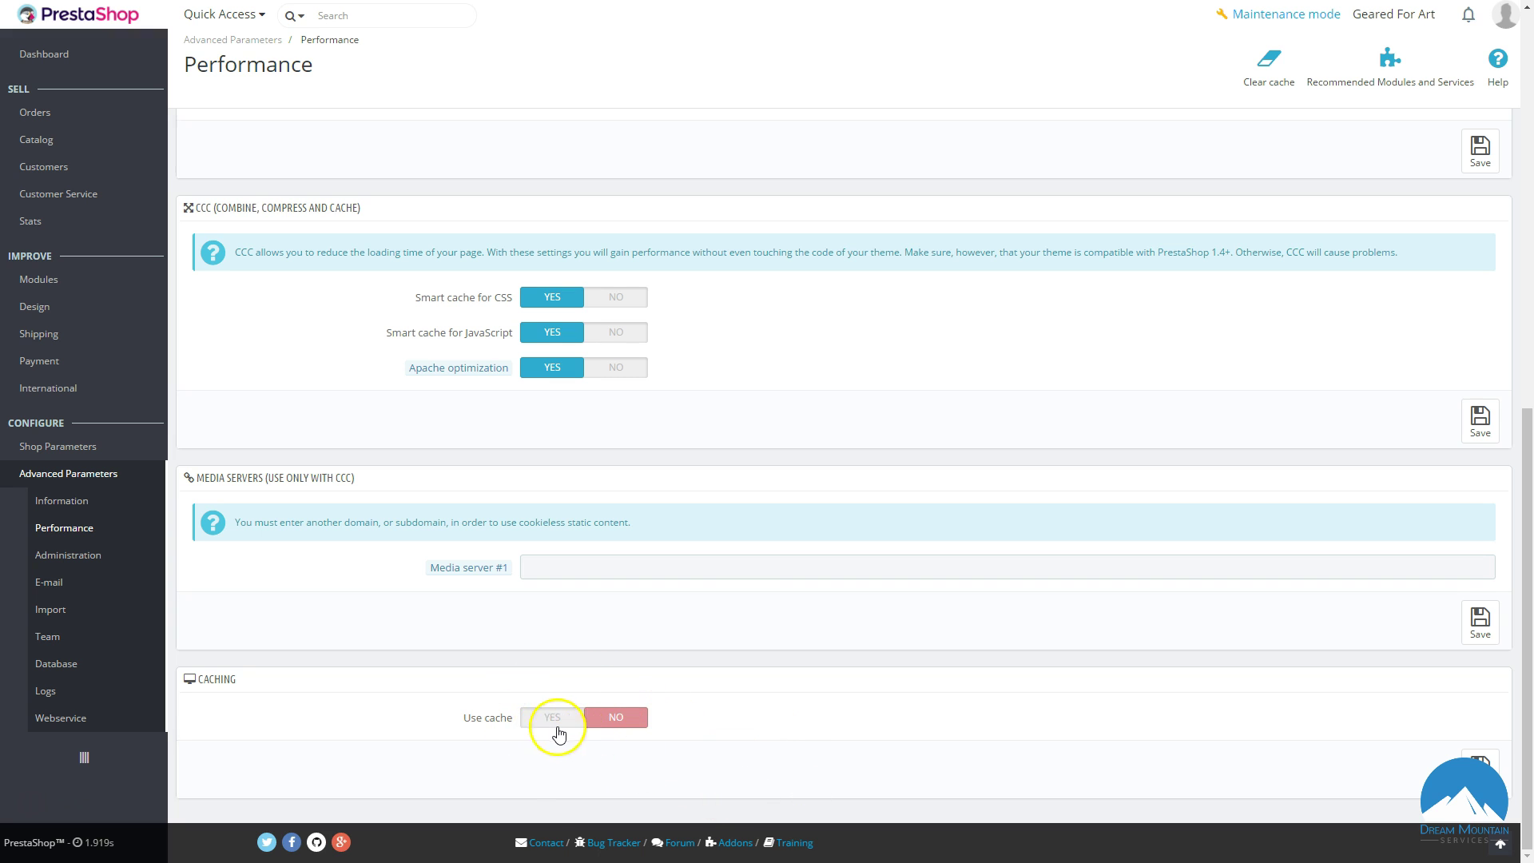
{"action": "scroll", "coordinate": [870, 719], "scroll_direction": "up", "scroll_amount": 12}
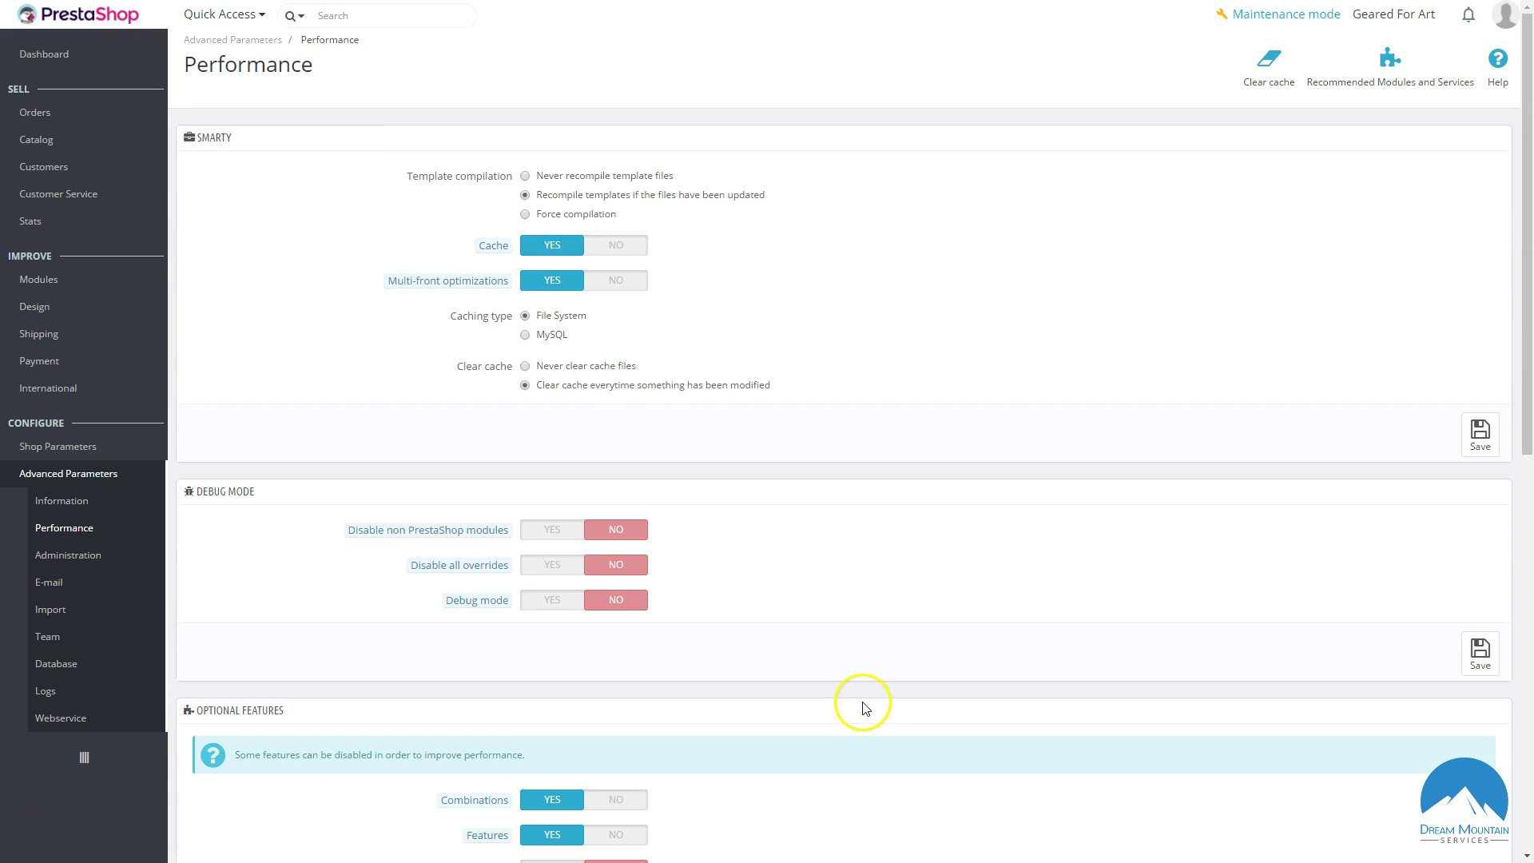
Review Administration settings: 480-hour cookie lifetimes, 8 MB upload limit, all notifications on.
{"action": "left_click", "coordinate": [75, 557]}
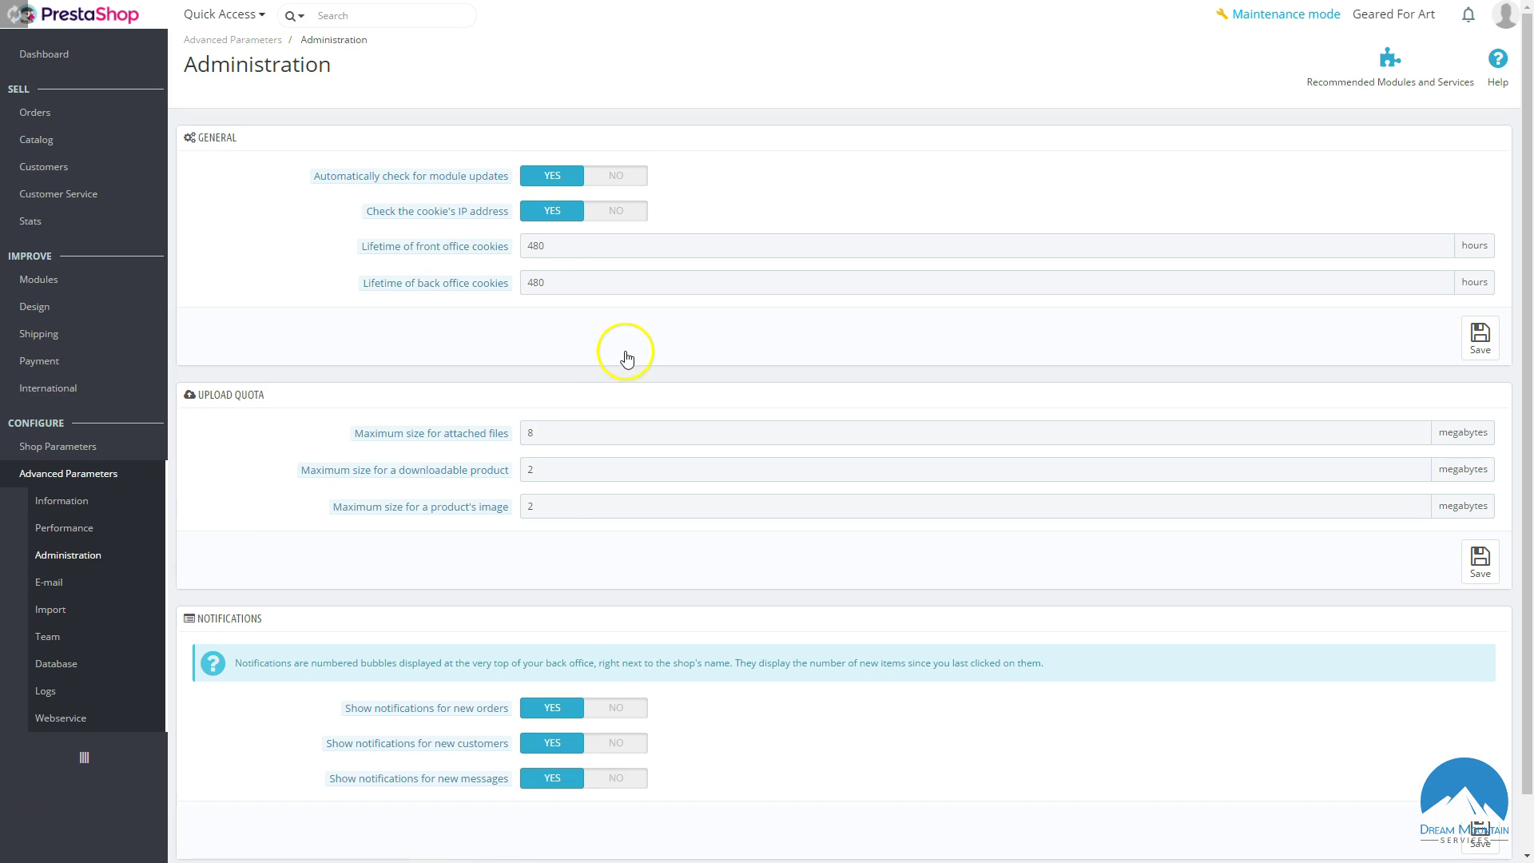
{"action": "scroll", "coordinate": [438, 316], "scroll_direction": "down", "scroll_amount": 1}
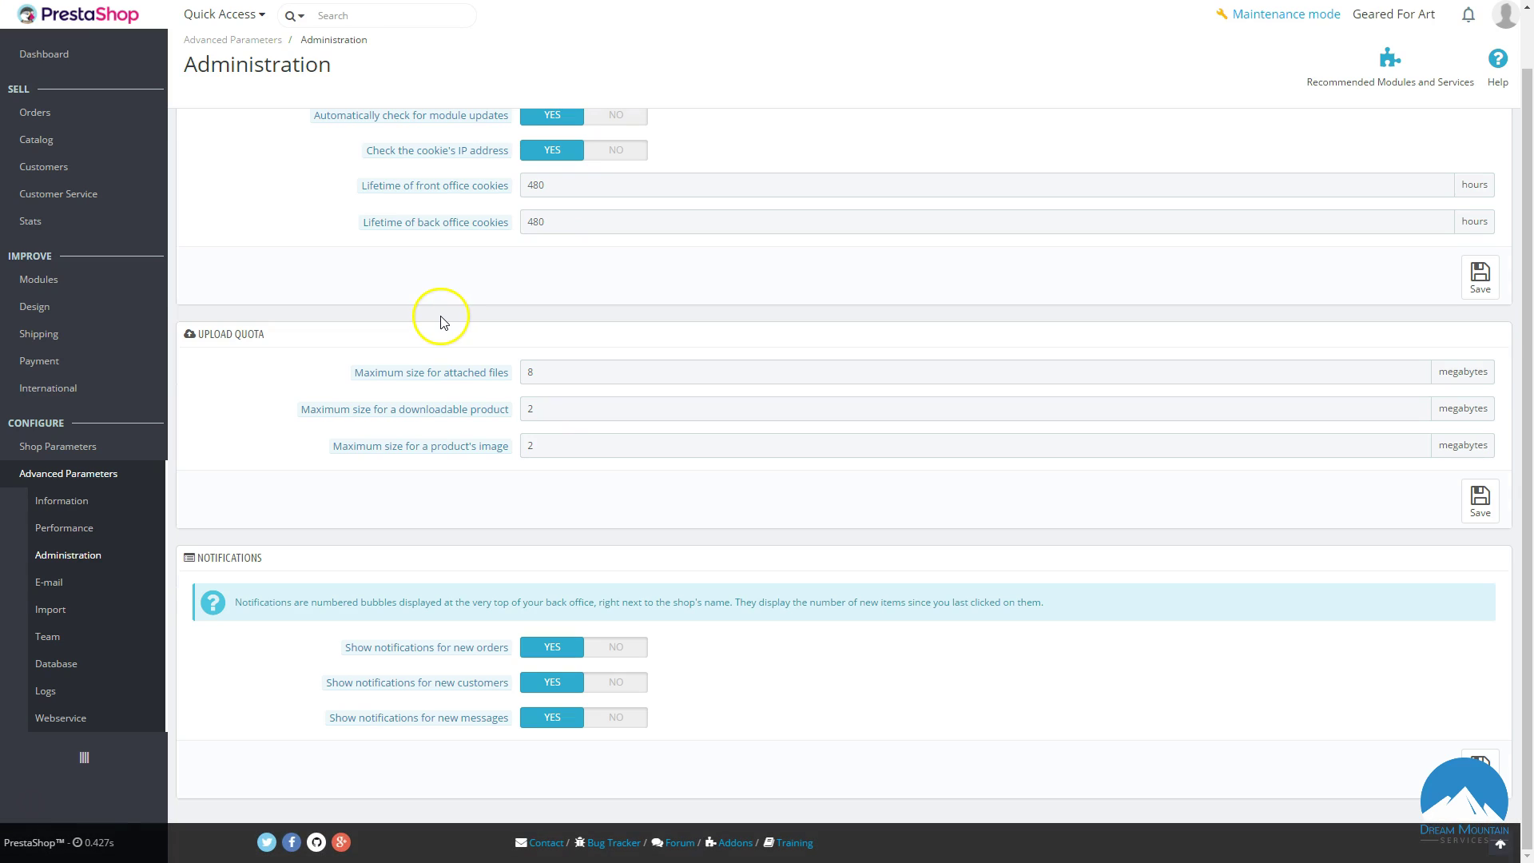
{"action": "mouse_move", "coordinate": [439, 384]}
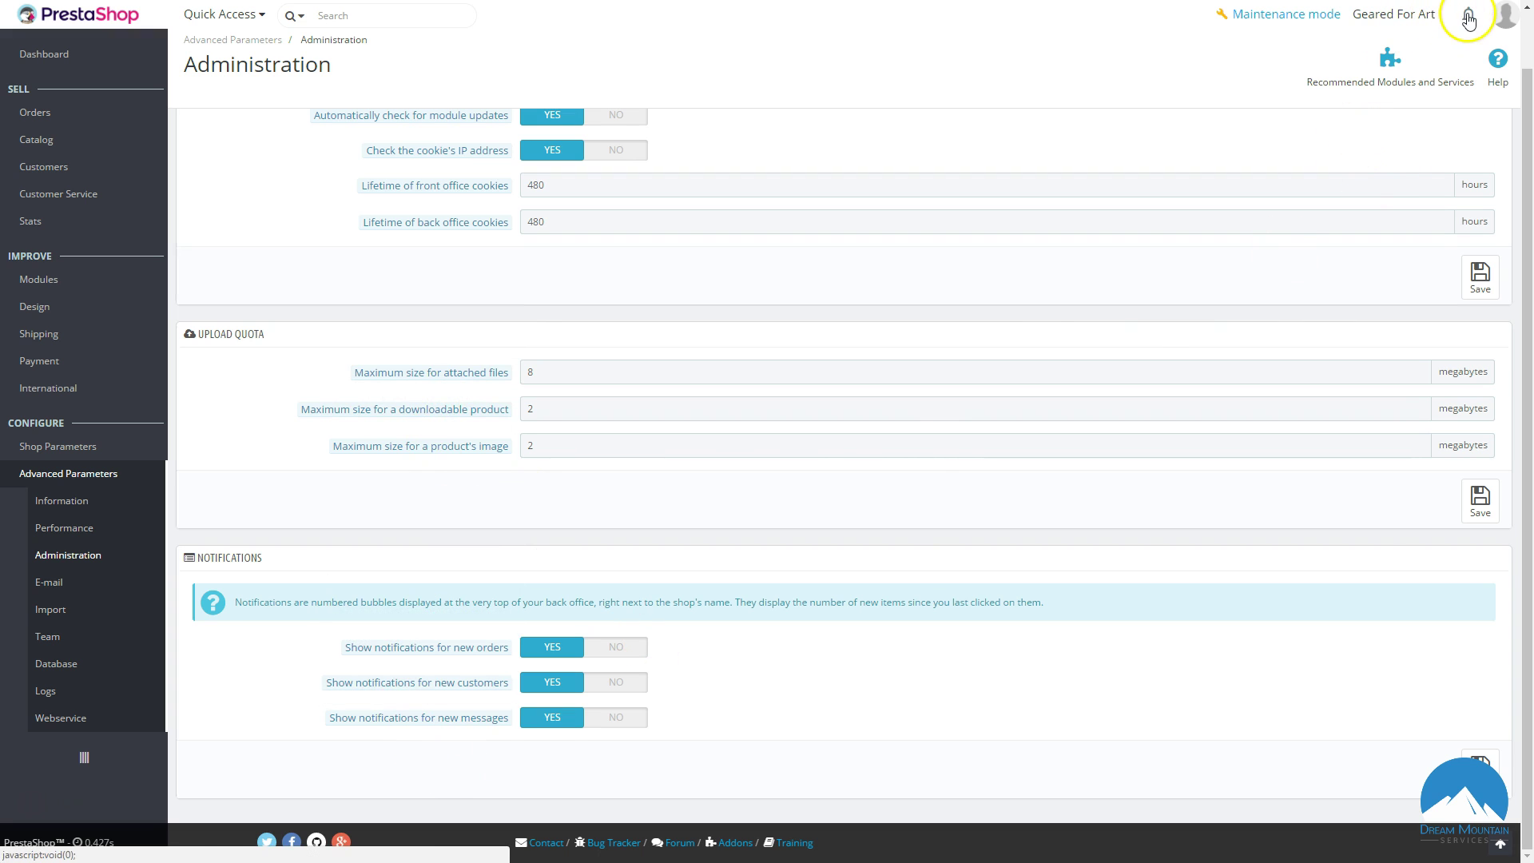
{"action": "scroll", "coordinate": [661, 575], "scroll_direction": "up", "scroll_amount": 1}
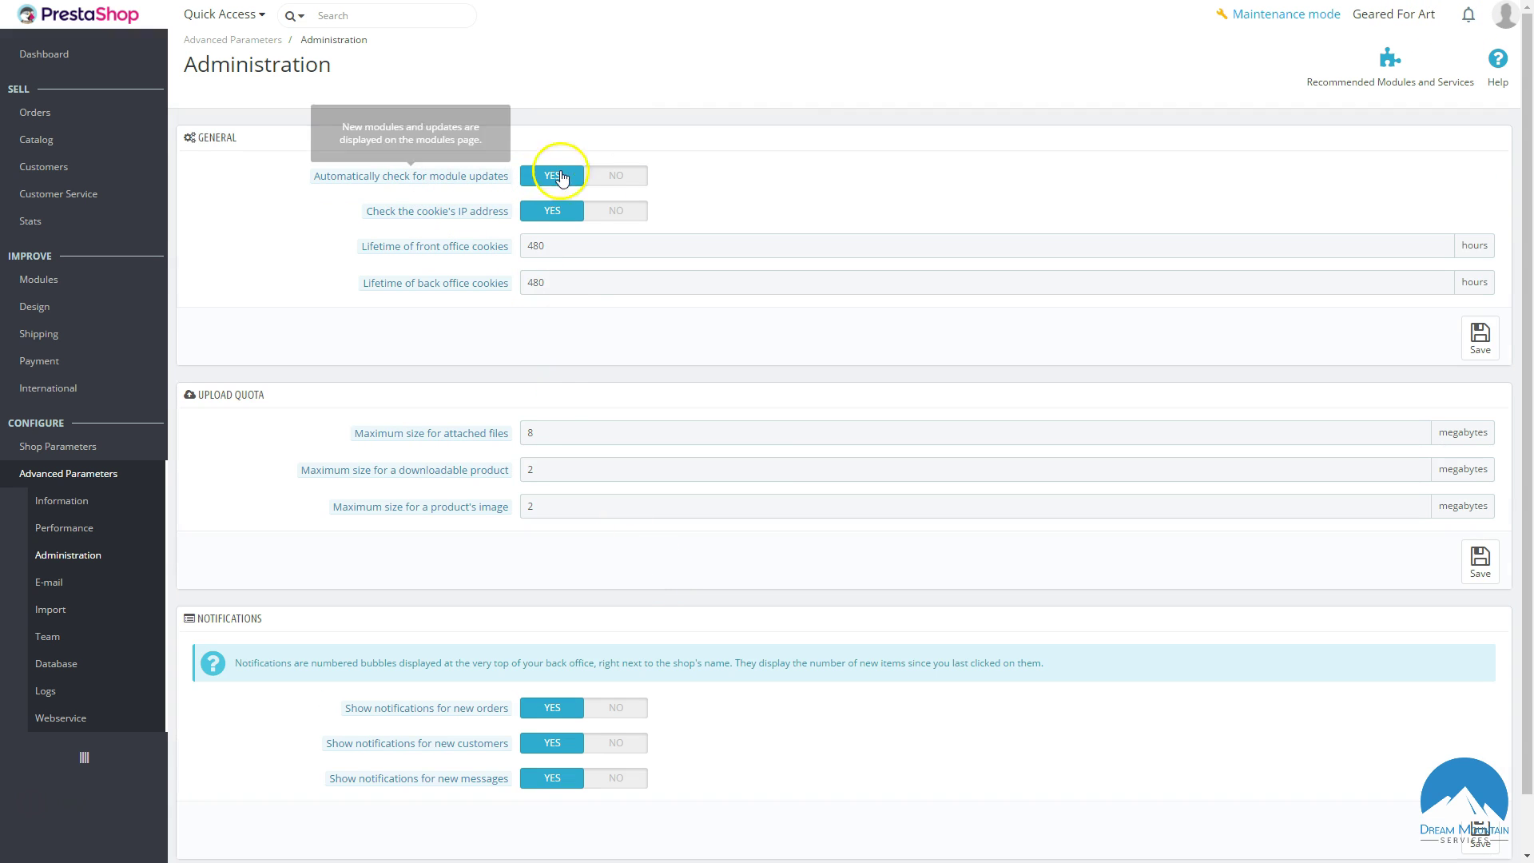
On the E-mail page, keep Customer service as recipient and PHP mail() delivery.
{"action": "left_click", "coordinate": [48, 584]}
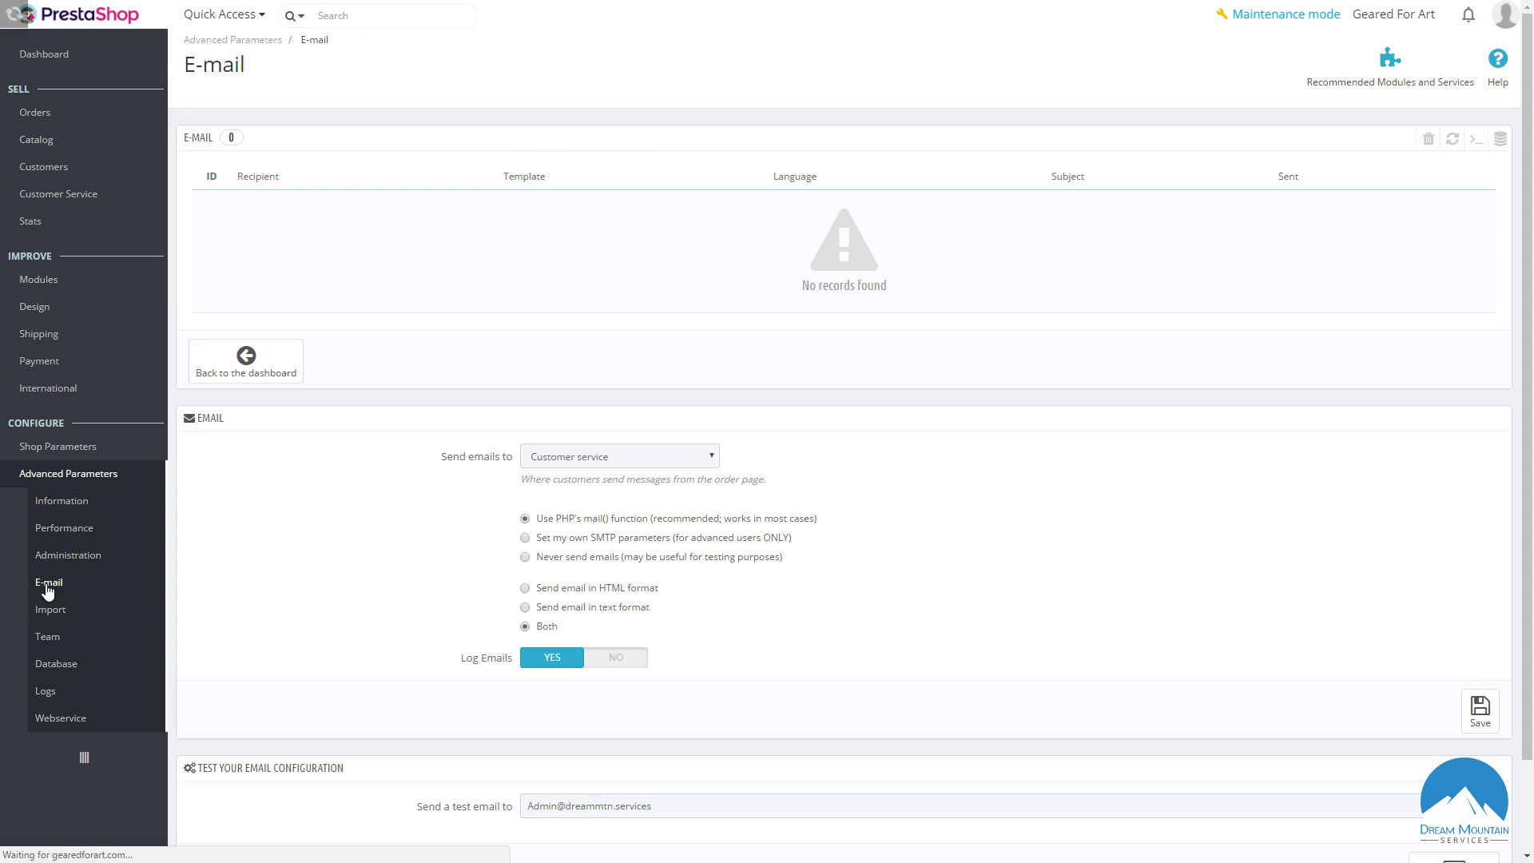
{"action": "scroll", "coordinate": [693, 500], "scroll_direction": "down", "scroll_amount": 2}
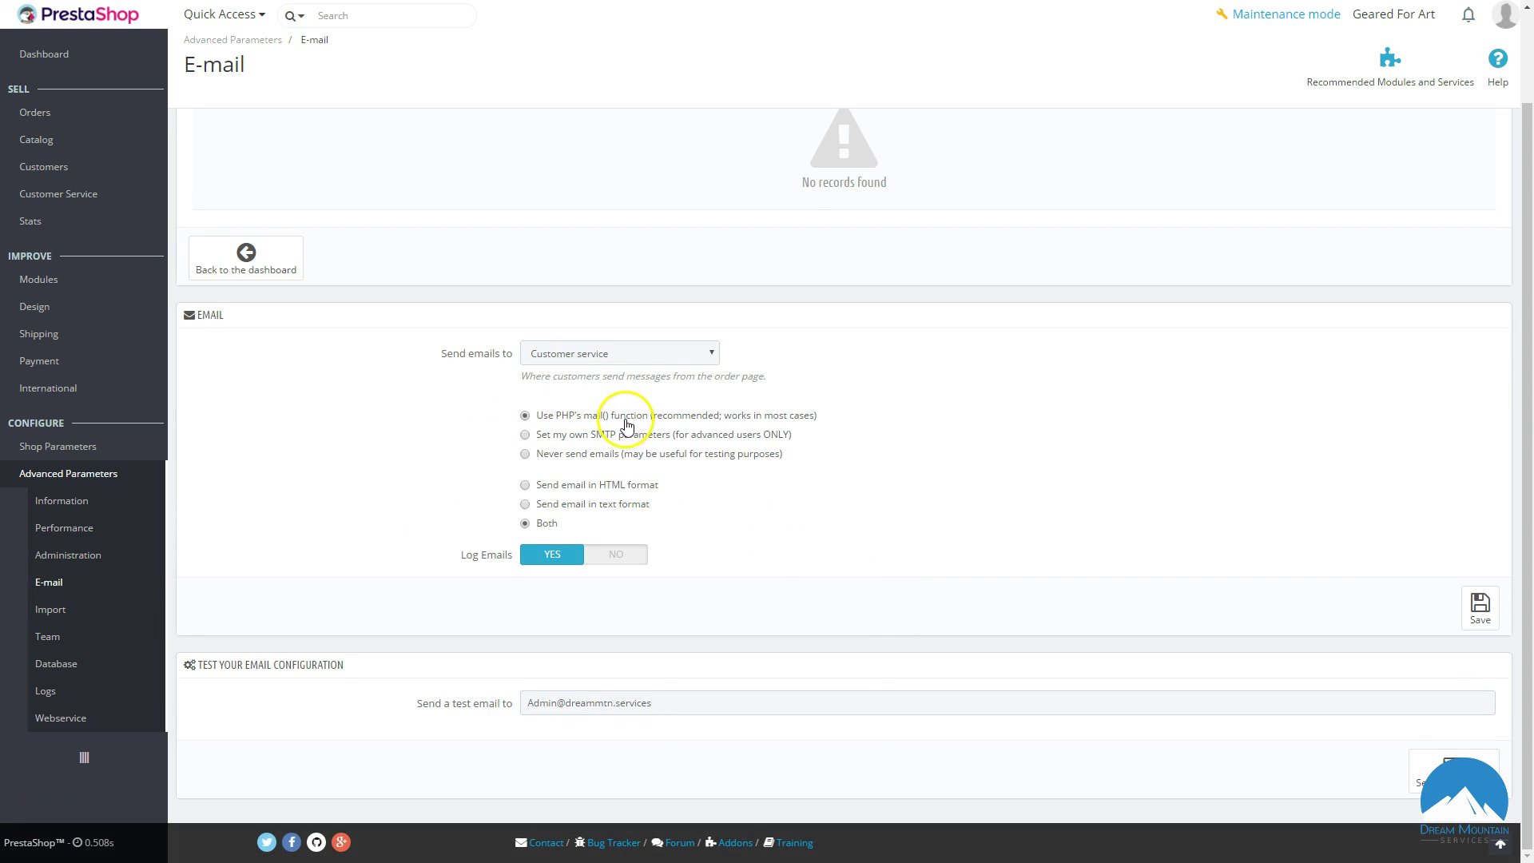
{"action": "left_click_drag", "start_coordinate": [818, 416], "coordinate": [494, 409]}
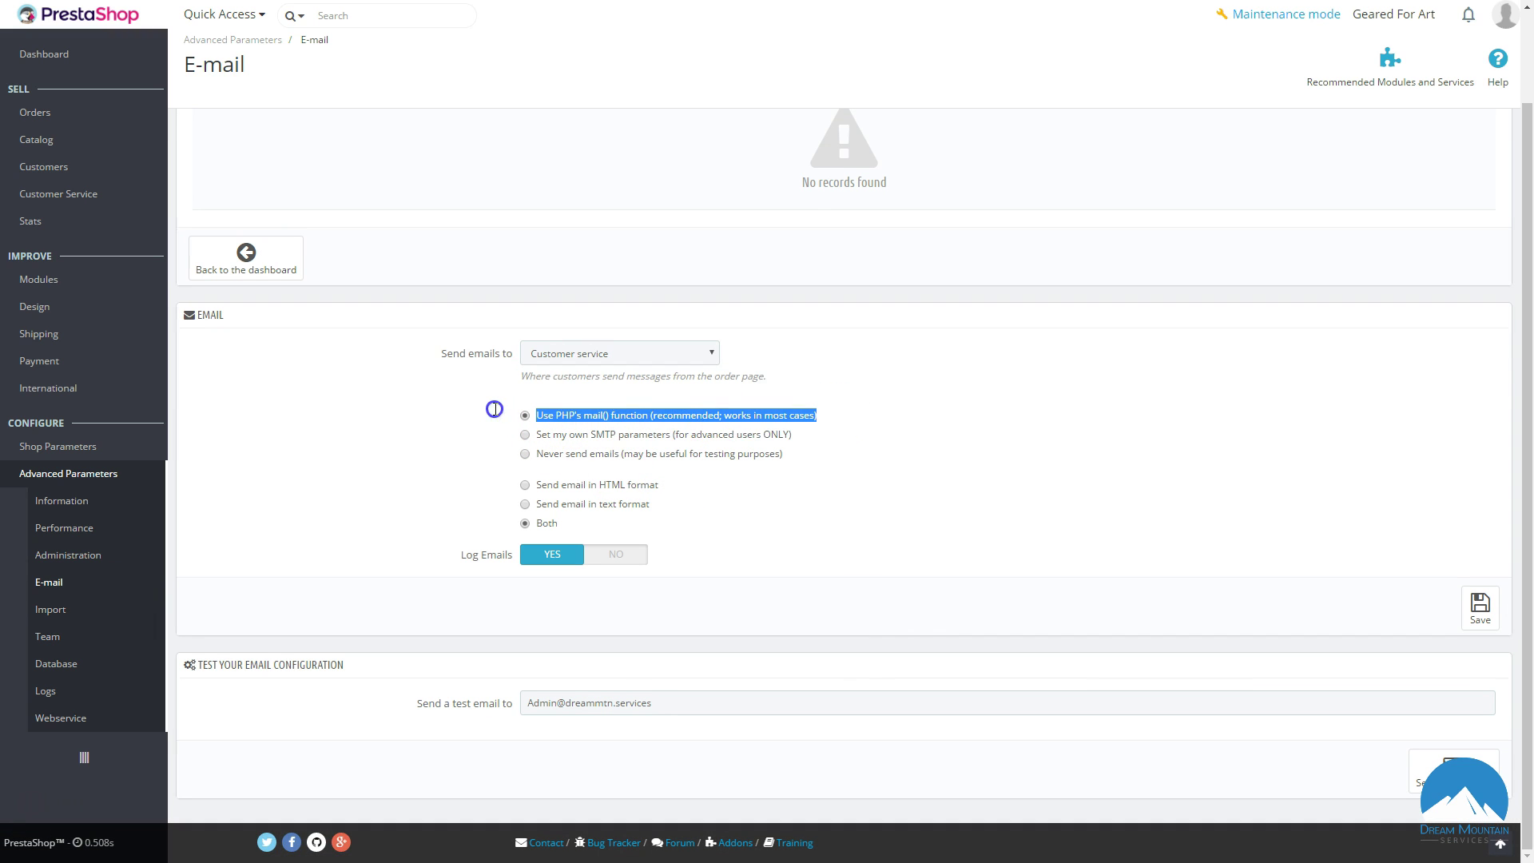
{"action": "left_click", "coordinate": [615, 351]}
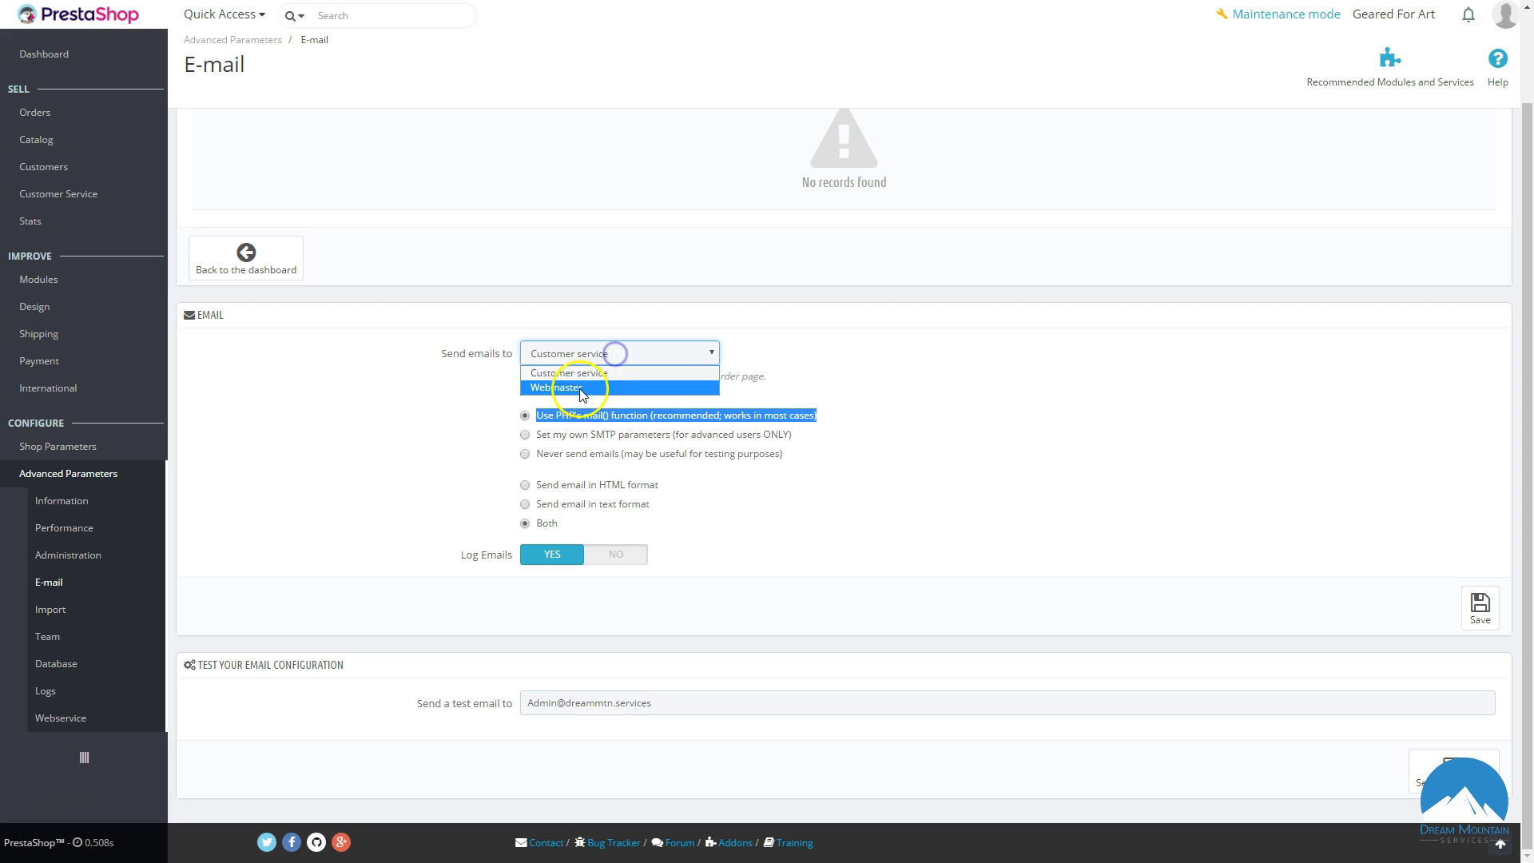
{"action": "left_click", "coordinate": [591, 373]}
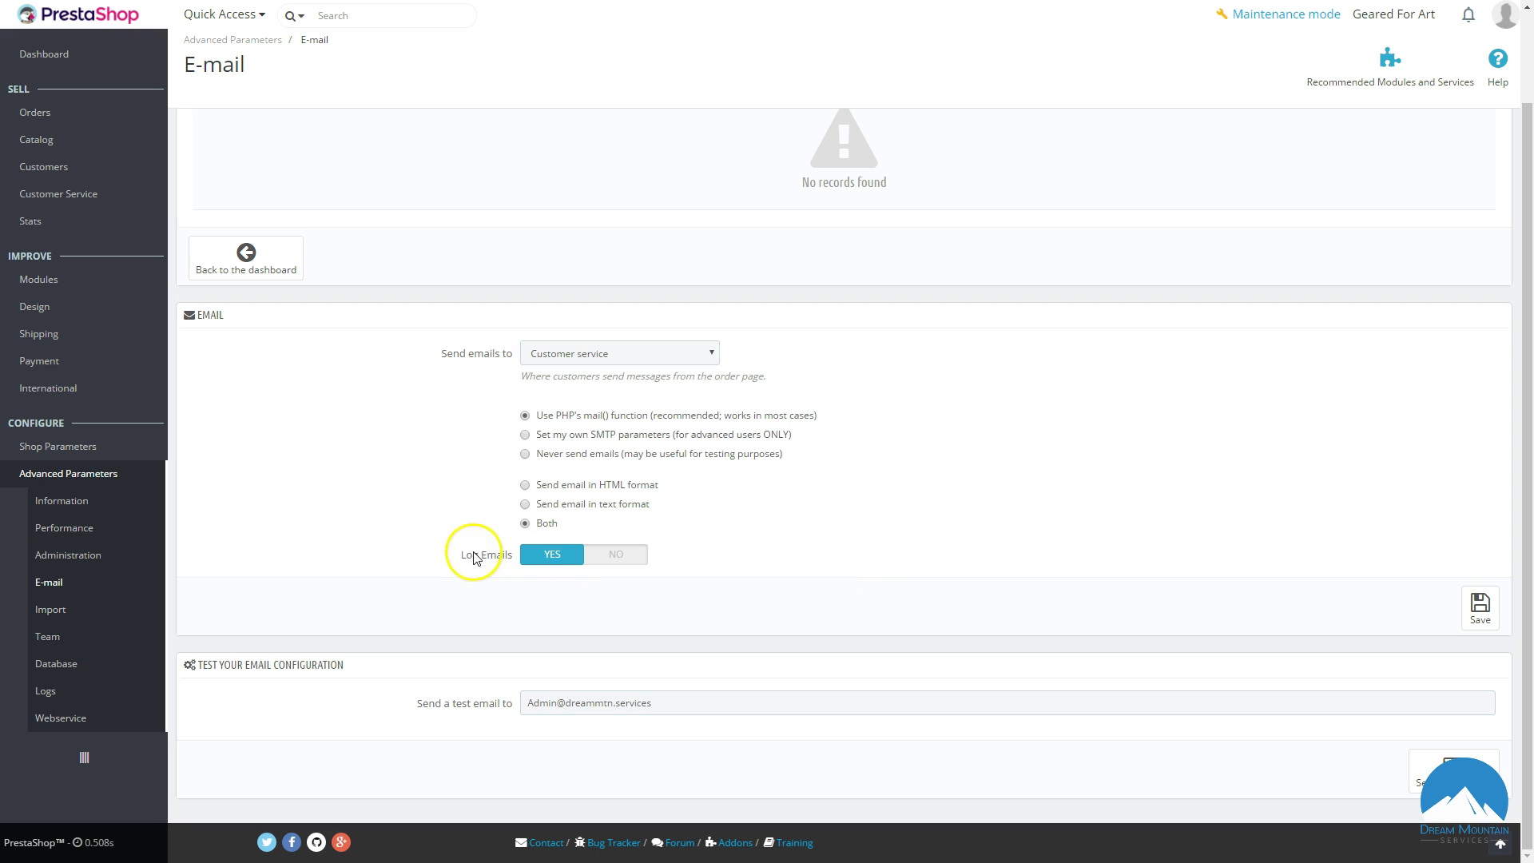
{"action": "left_click", "coordinate": [523, 705]}
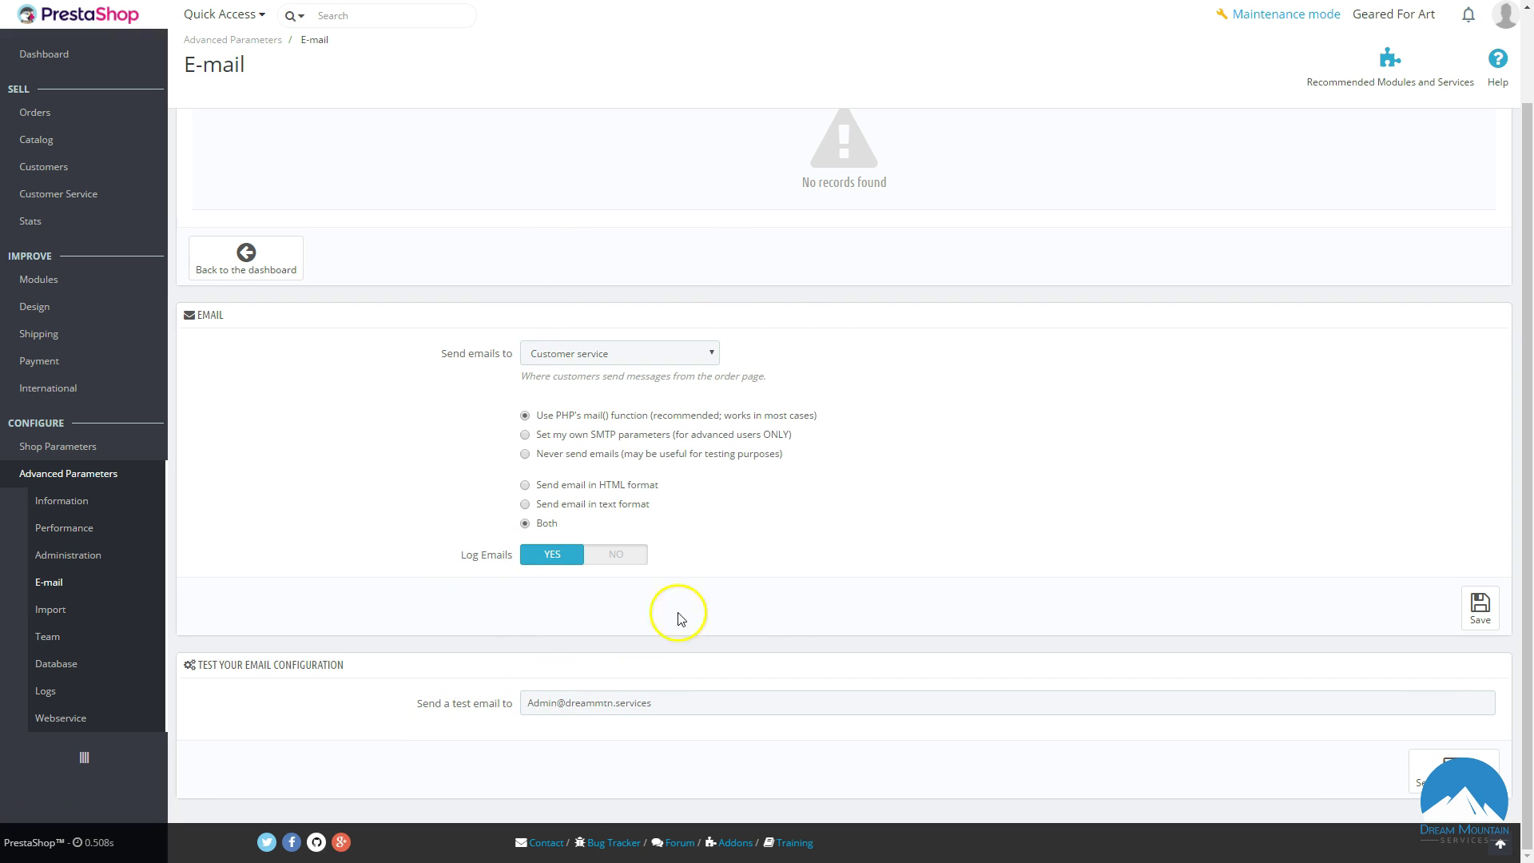
Try custom SMTP parameters, revert to PHP mail(), and send a test email.
{"action": "left_click", "coordinate": [605, 439]}
{"action": "scroll", "coordinate": [918, 479], "scroll_direction": "down", "scroll_amount": 4}
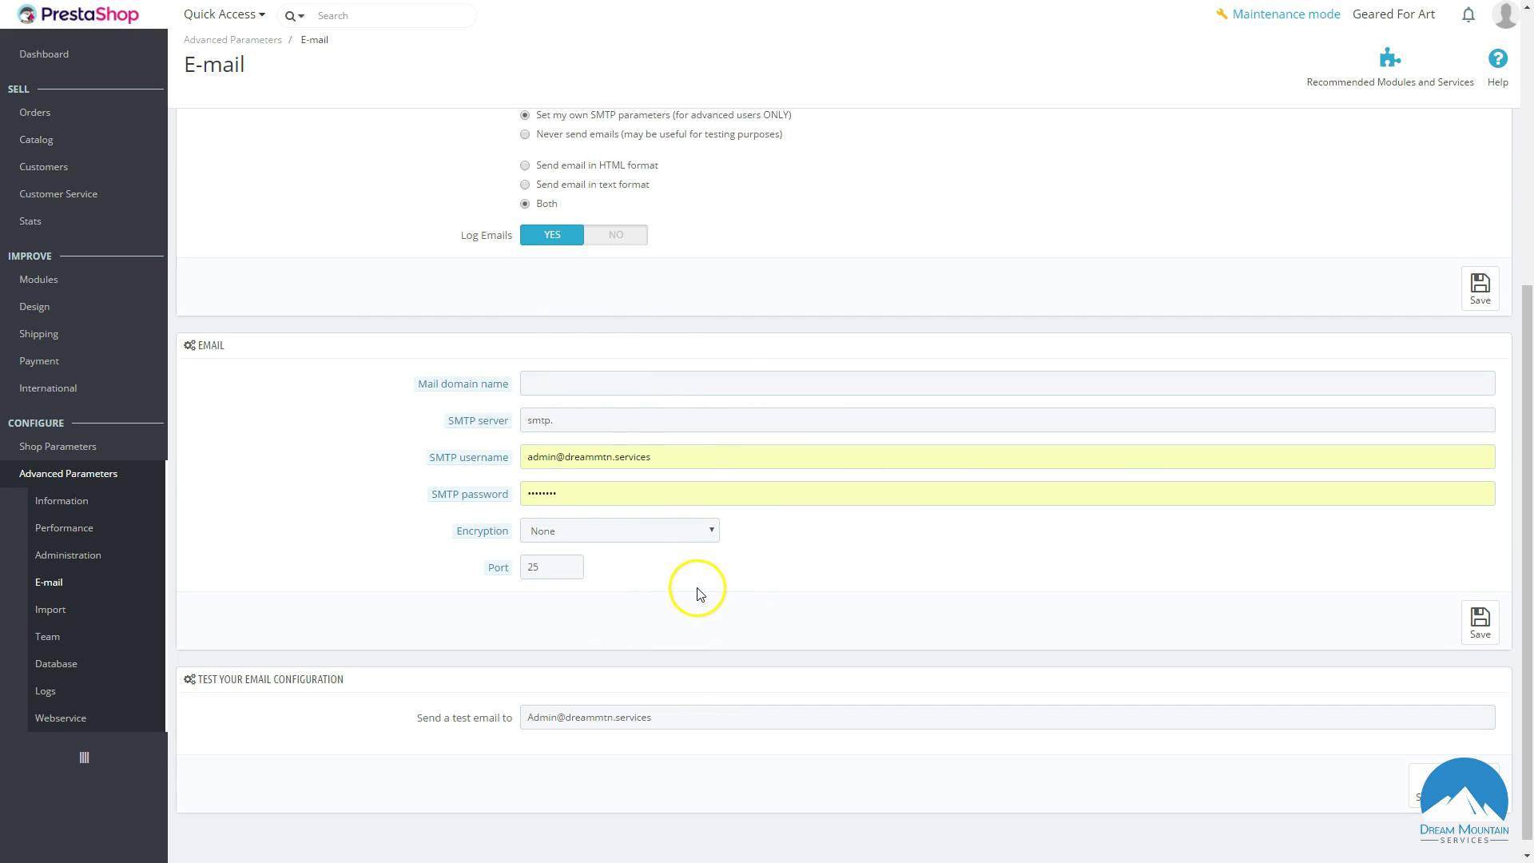
{"action": "scroll", "coordinate": [698, 592], "scroll_direction": "up", "scroll_amount": 1}
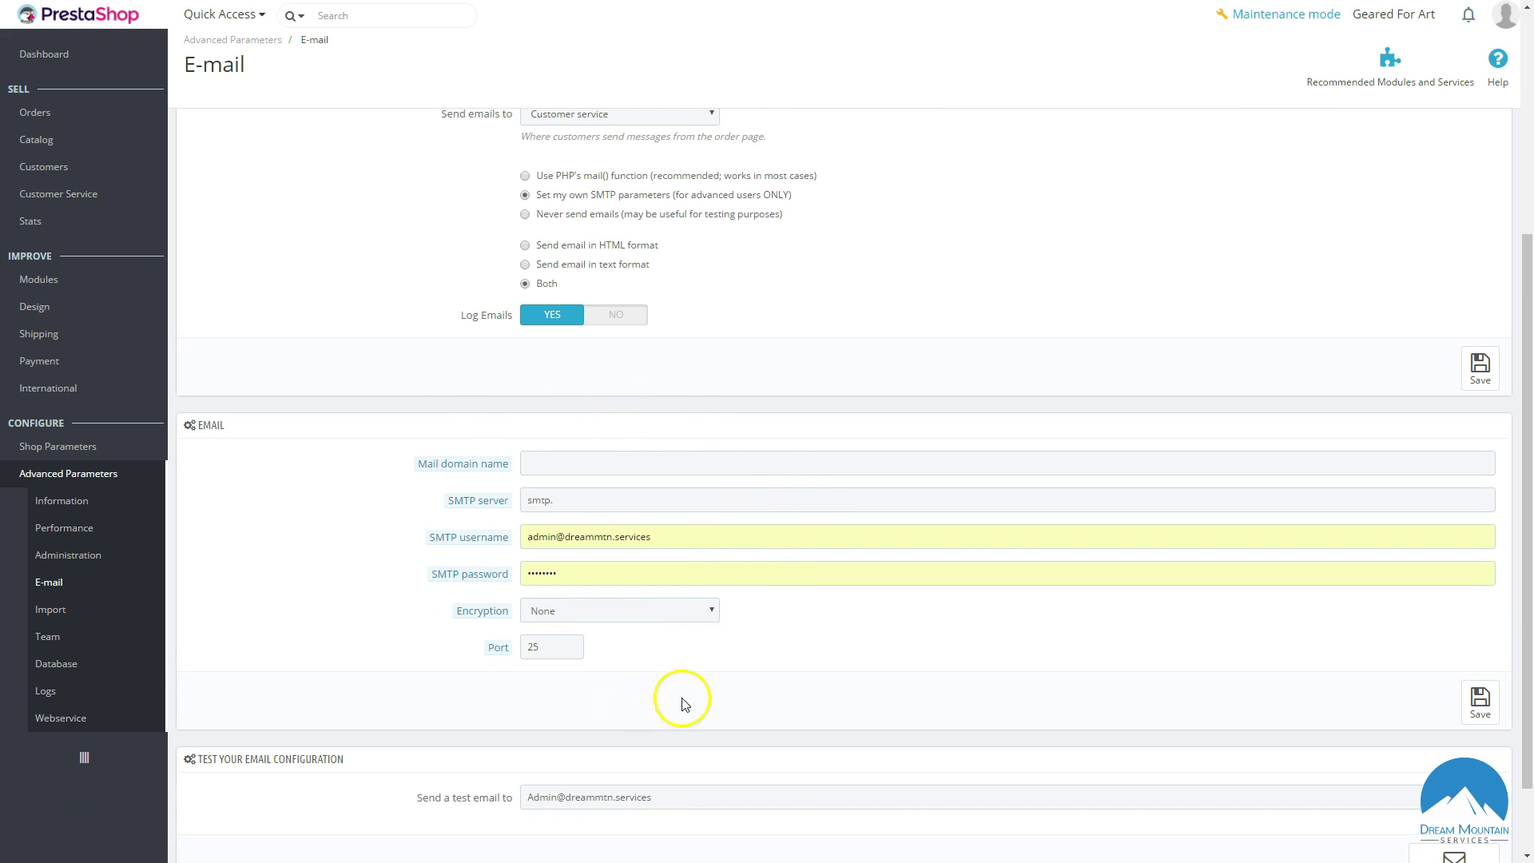
{"action": "scroll", "coordinate": [709, 572], "scroll_direction": "up", "scroll_amount": 3}
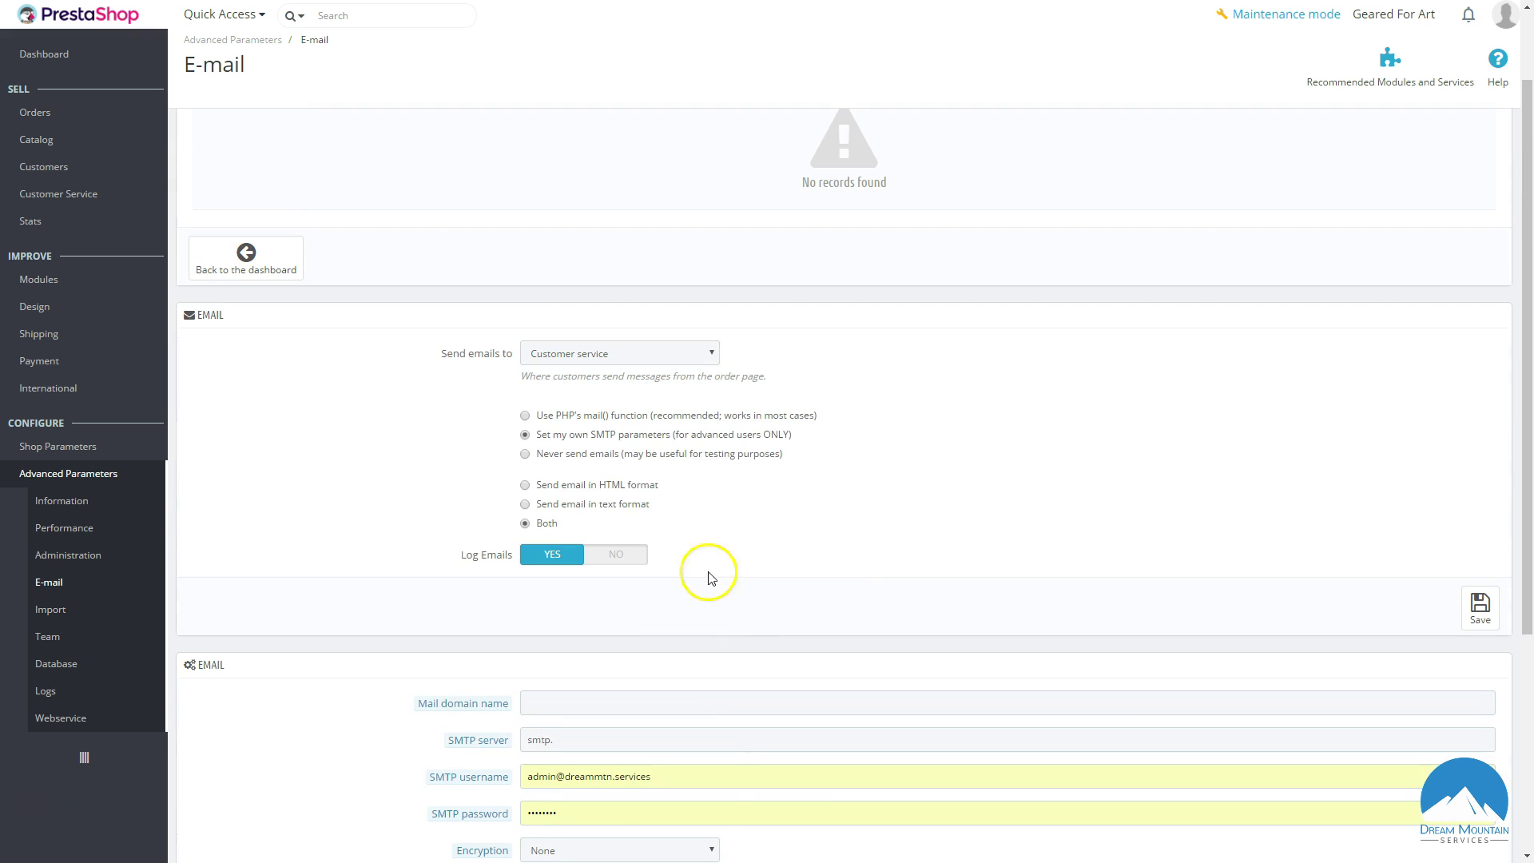
{"action": "left_click", "coordinate": [565, 412]}
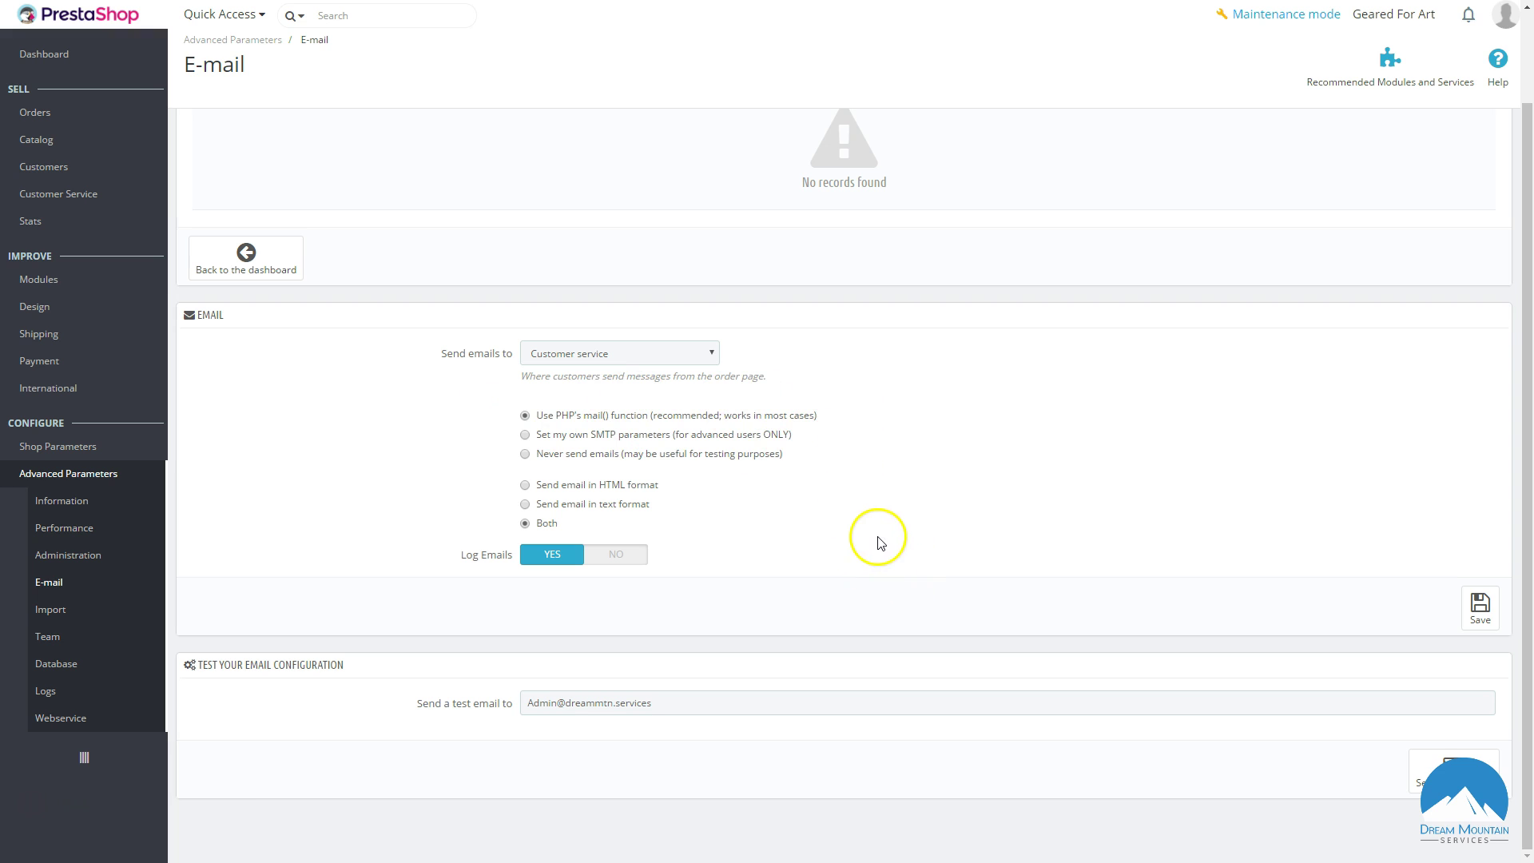
{"action": "left_click", "coordinate": [1449, 764]}
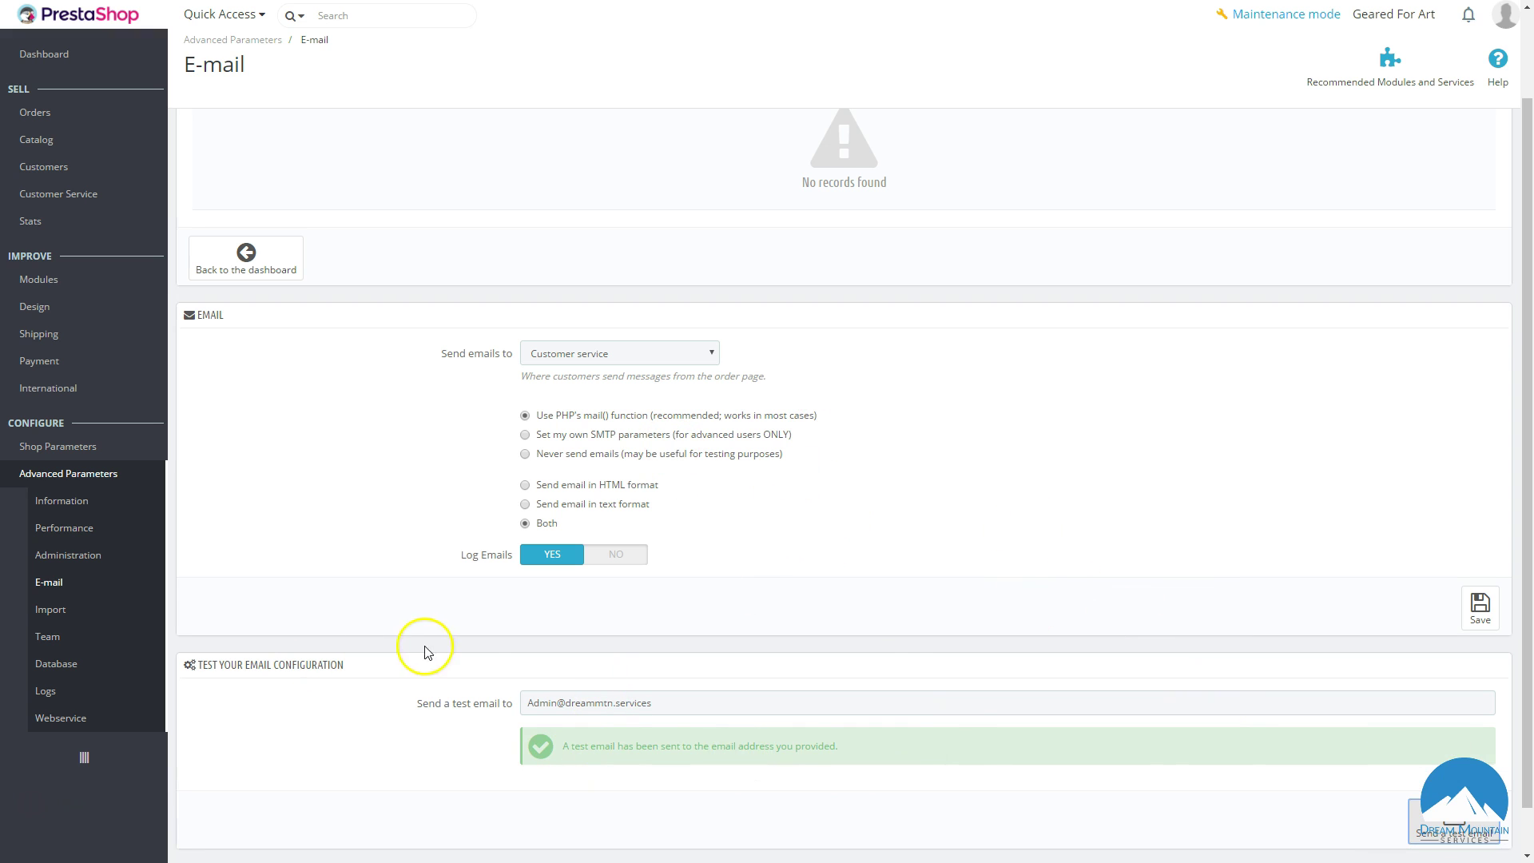
{"action": "left_click", "coordinate": [64, 610]}
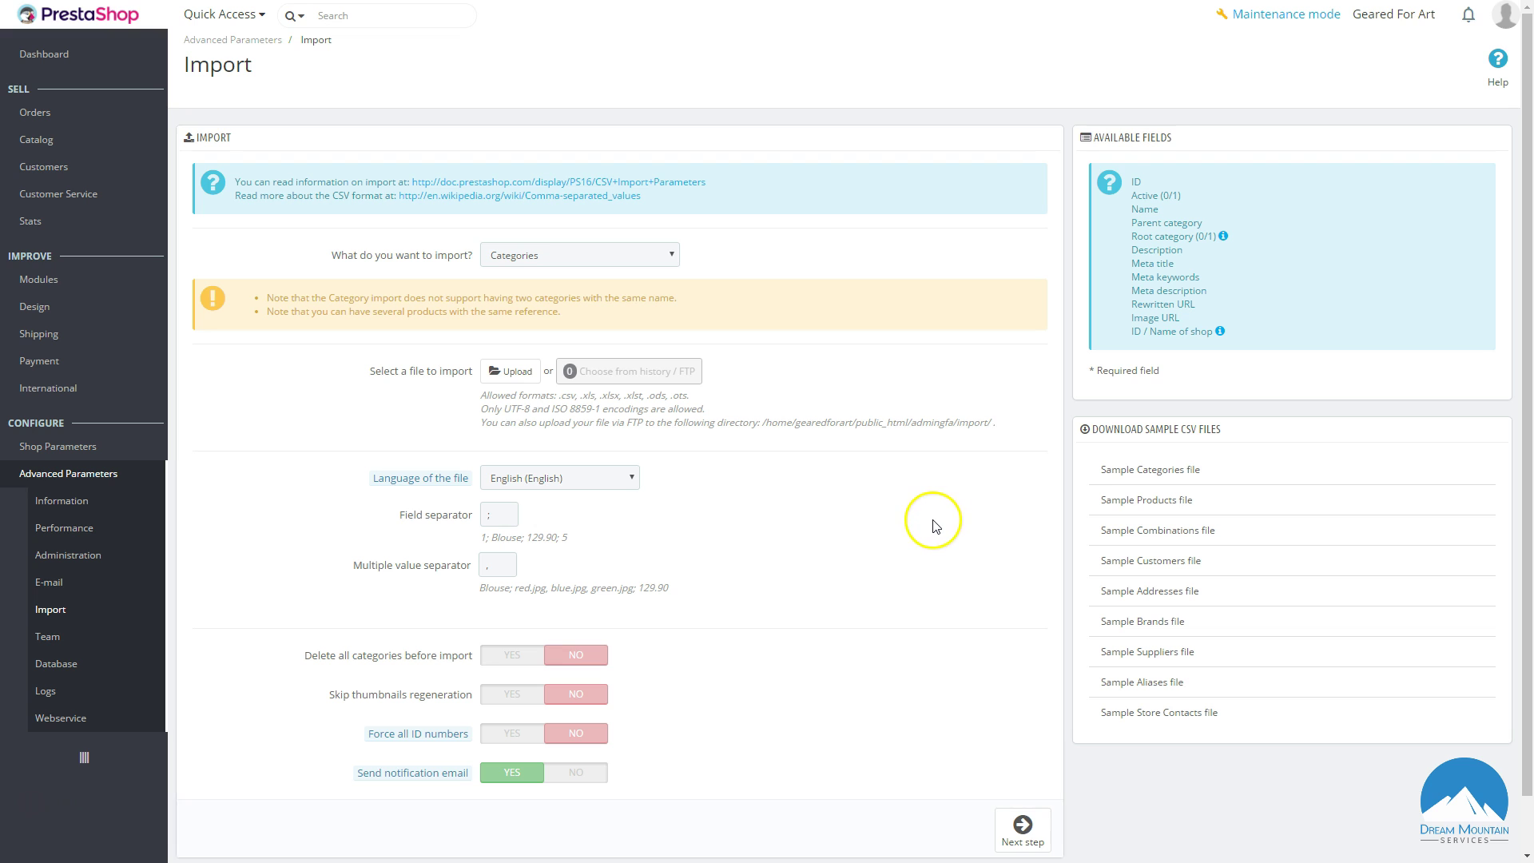
{"action": "left_click", "coordinate": [542, 255]}
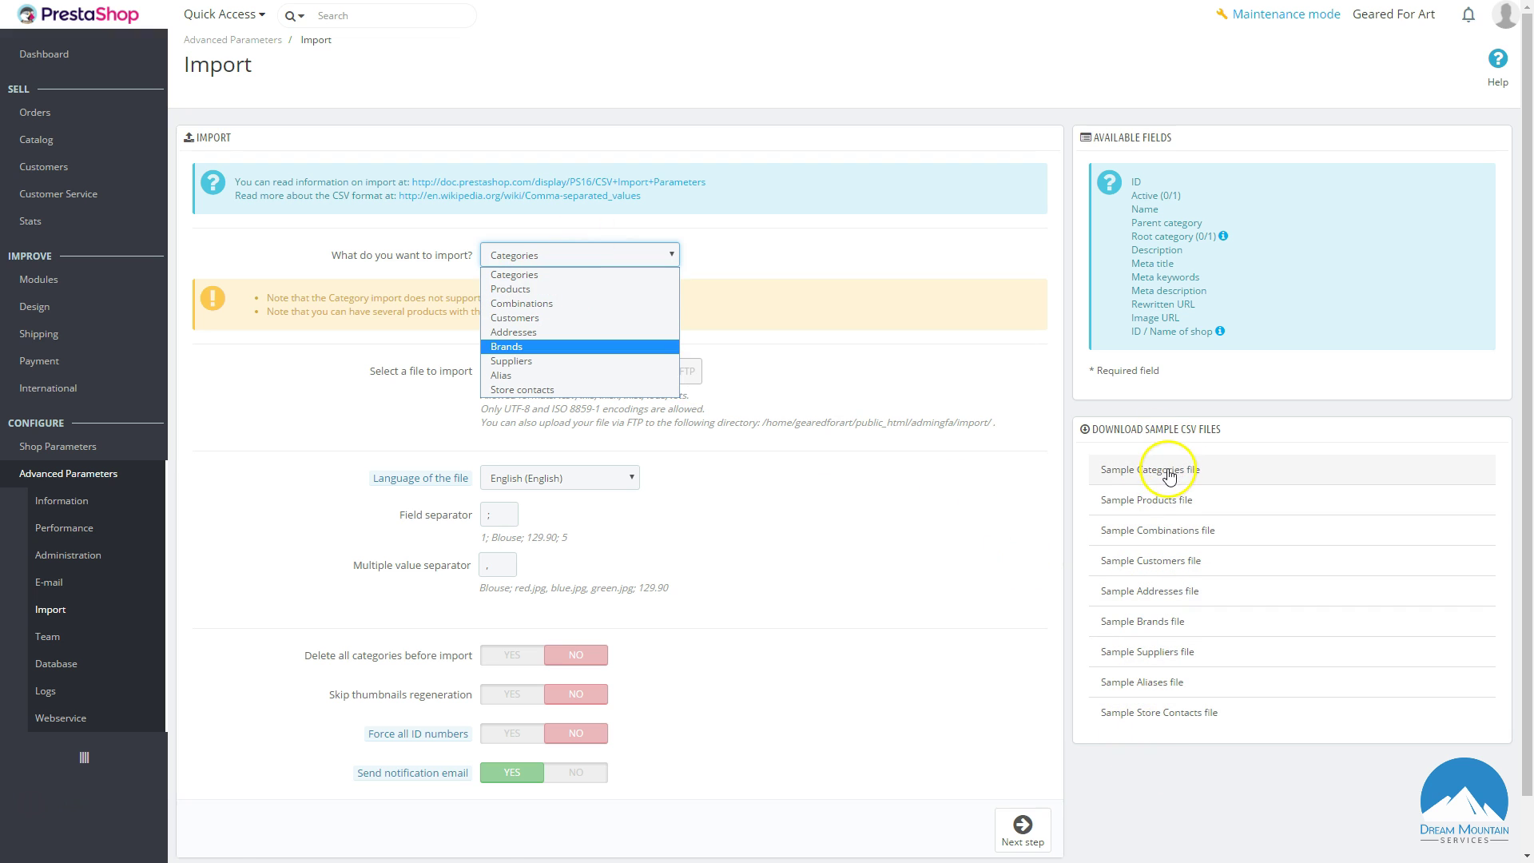
{"action": "left_click", "coordinate": [933, 548]}
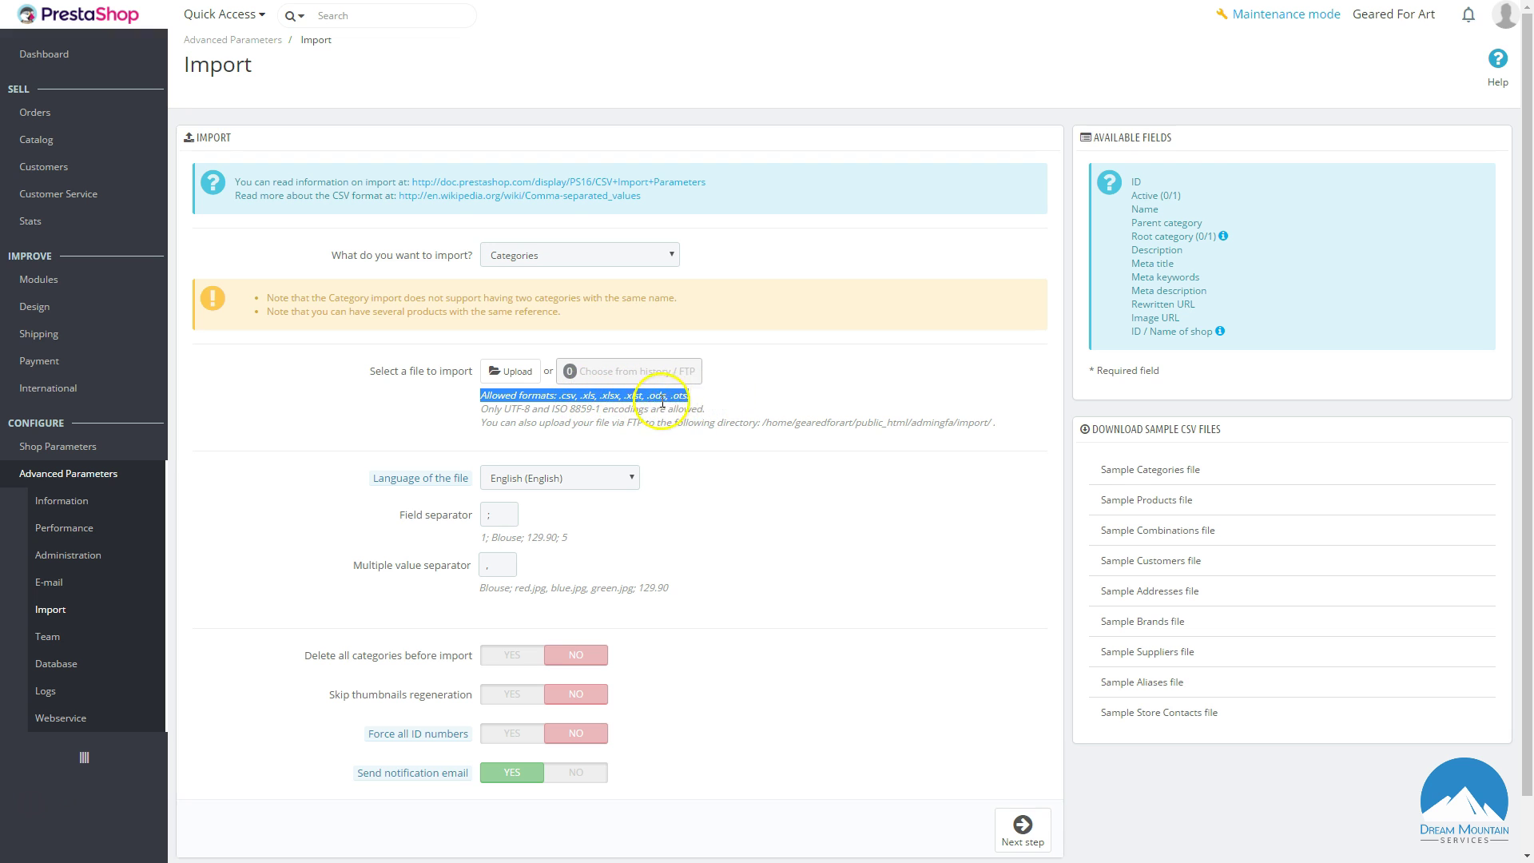
{"action": "scroll", "coordinate": [746, 410], "scroll_direction": "down", "scroll_amount": 2}
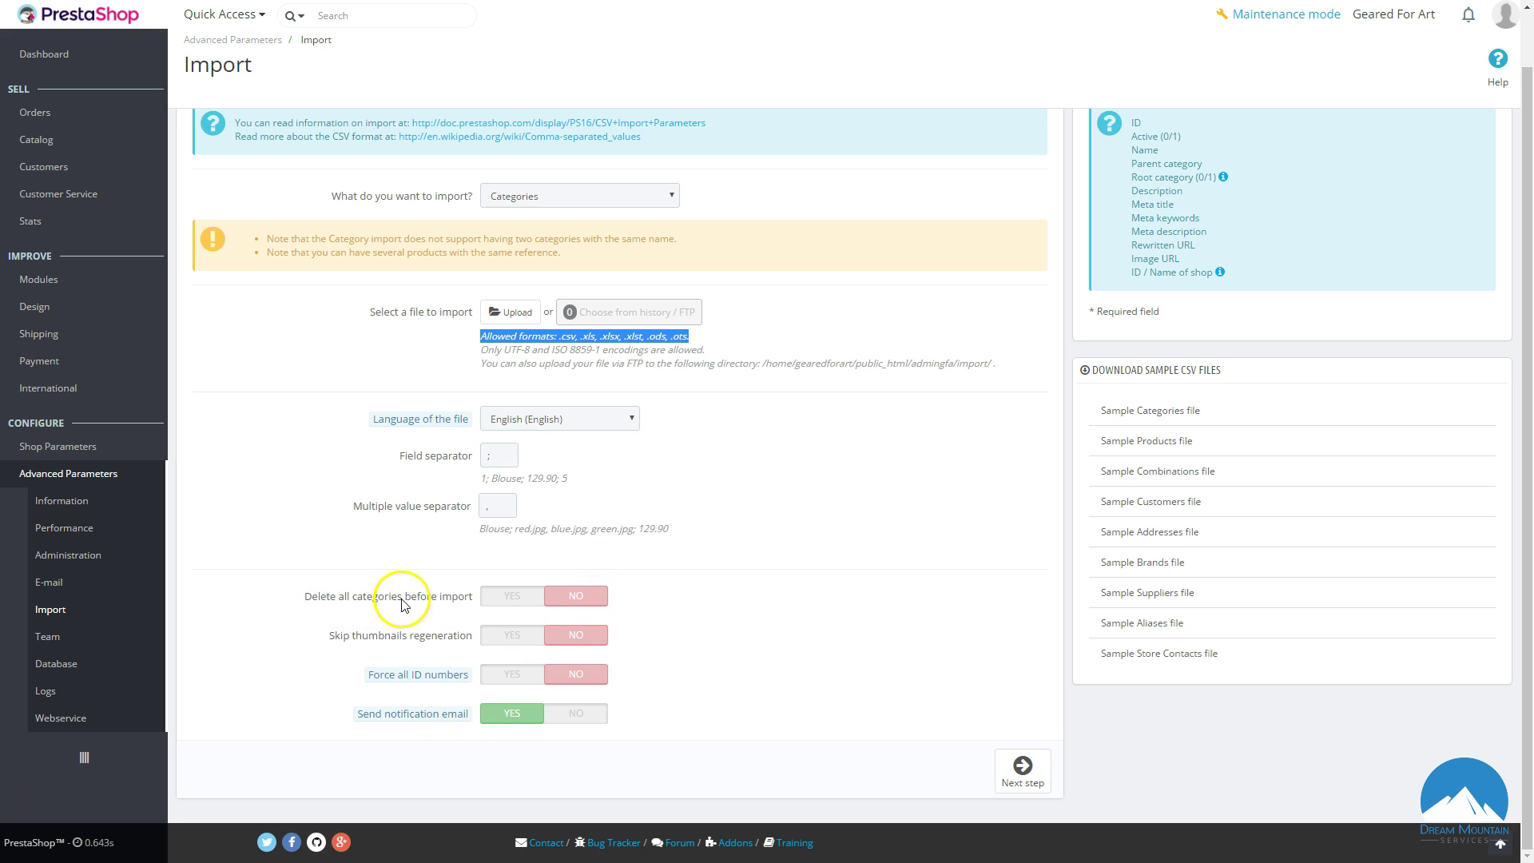
{"action": "left_click", "coordinate": [546, 205]}
{"action": "left_click", "coordinate": [541, 232]}
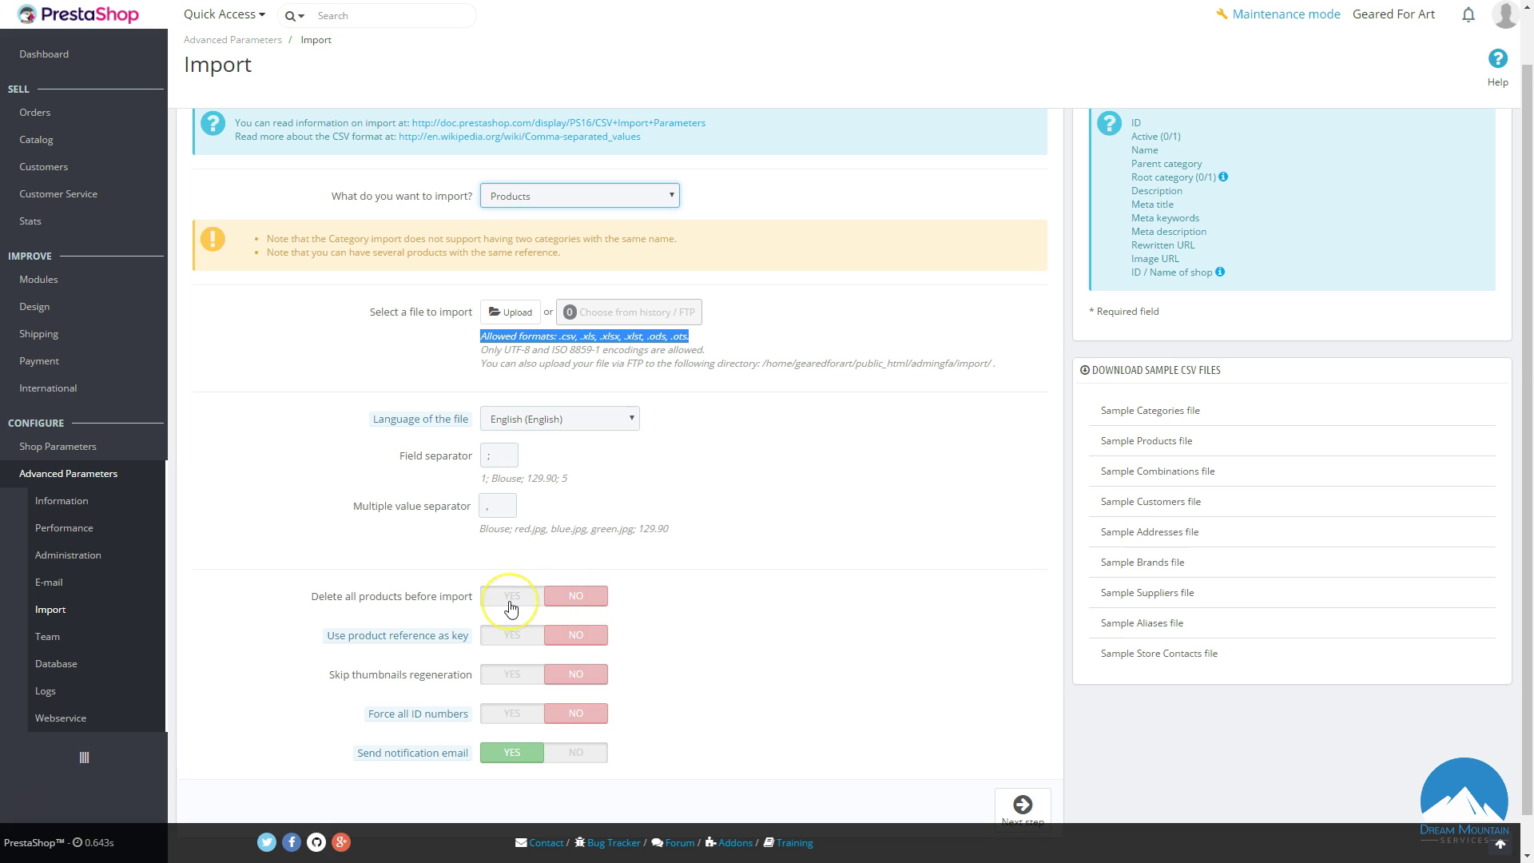
{"action": "mouse_move", "coordinate": [362, 644]}
{"action": "scroll", "coordinate": [527, 639], "scroll_direction": "down", "scroll_amount": 1}
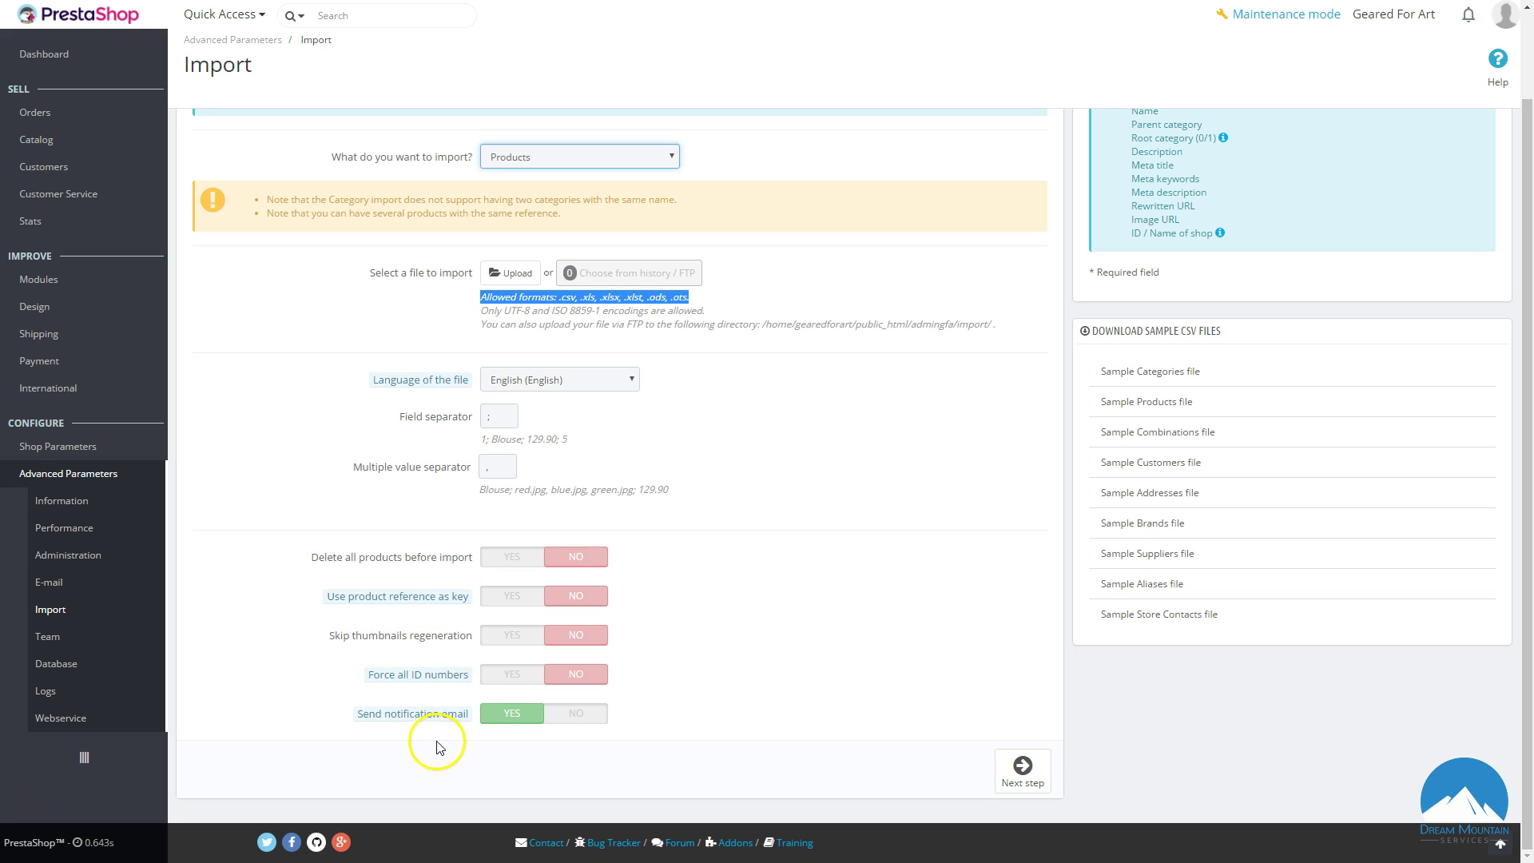
{"action": "left_click_drag", "start_coordinate": [314, 558], "coordinate": [482, 568]}
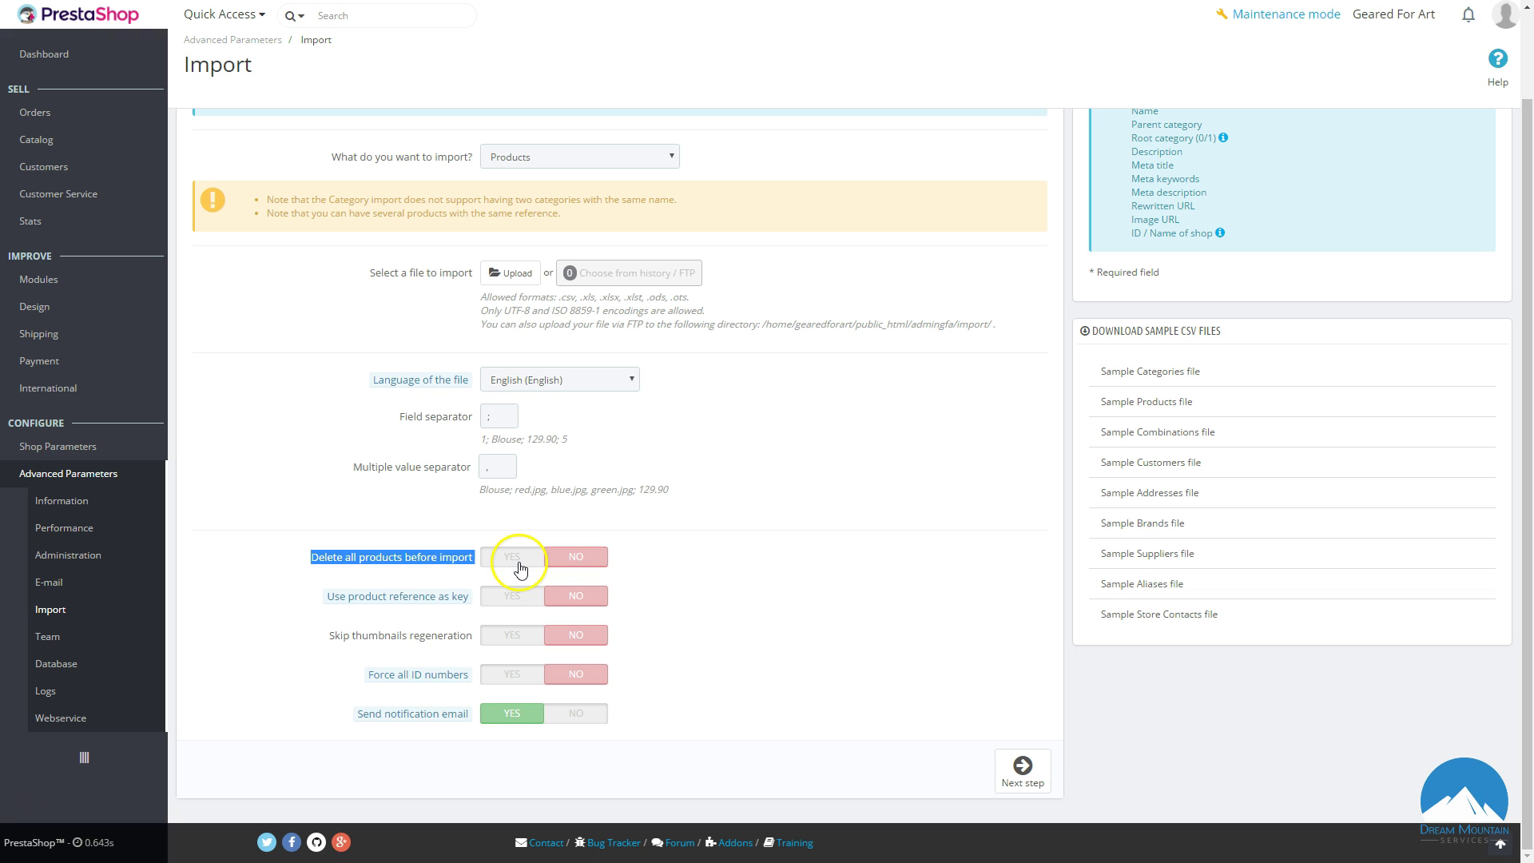
{"action": "scroll", "coordinate": [891, 600], "scroll_direction": "up", "scroll_amount": 3}
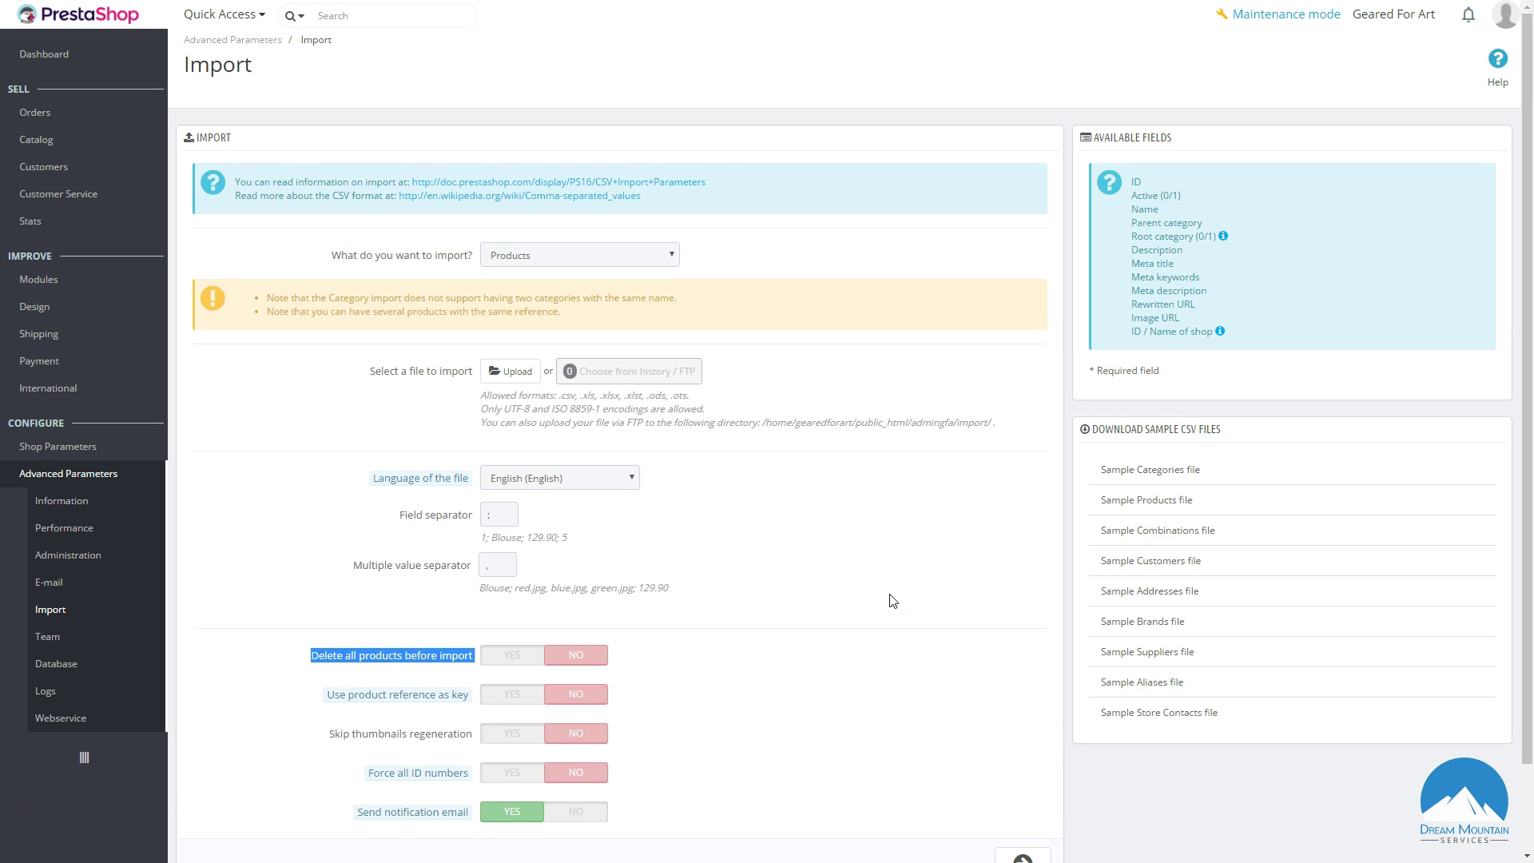
{"action": "left_click_drag", "start_coordinate": [398, 515], "coordinate": [556, 516]}
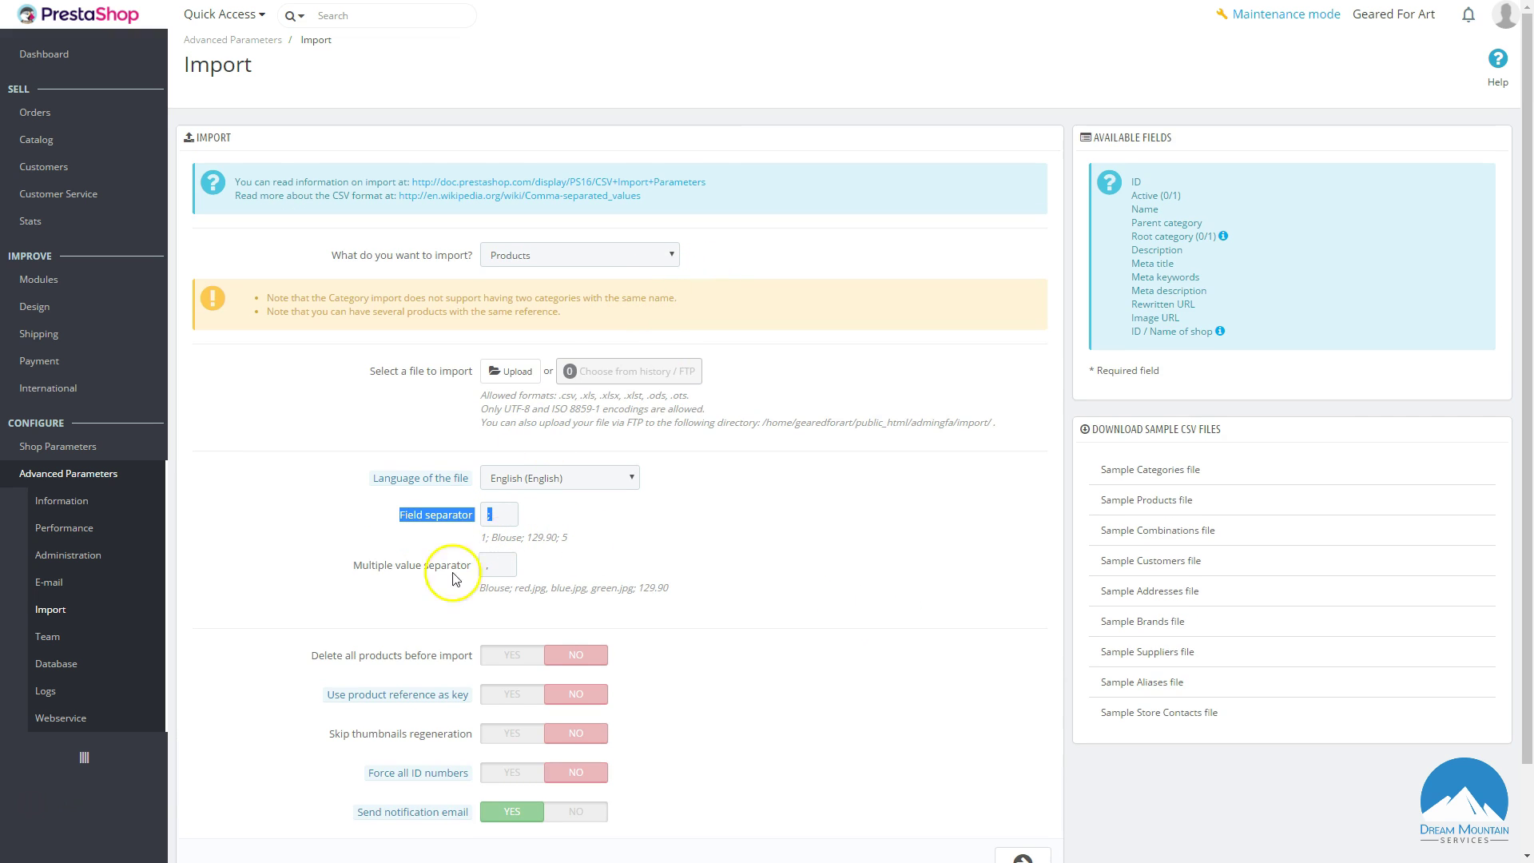
{"action": "left_click_drag", "start_coordinate": [350, 566], "coordinate": [760, 589]}
{"action": "left_click", "coordinate": [745, 587]}
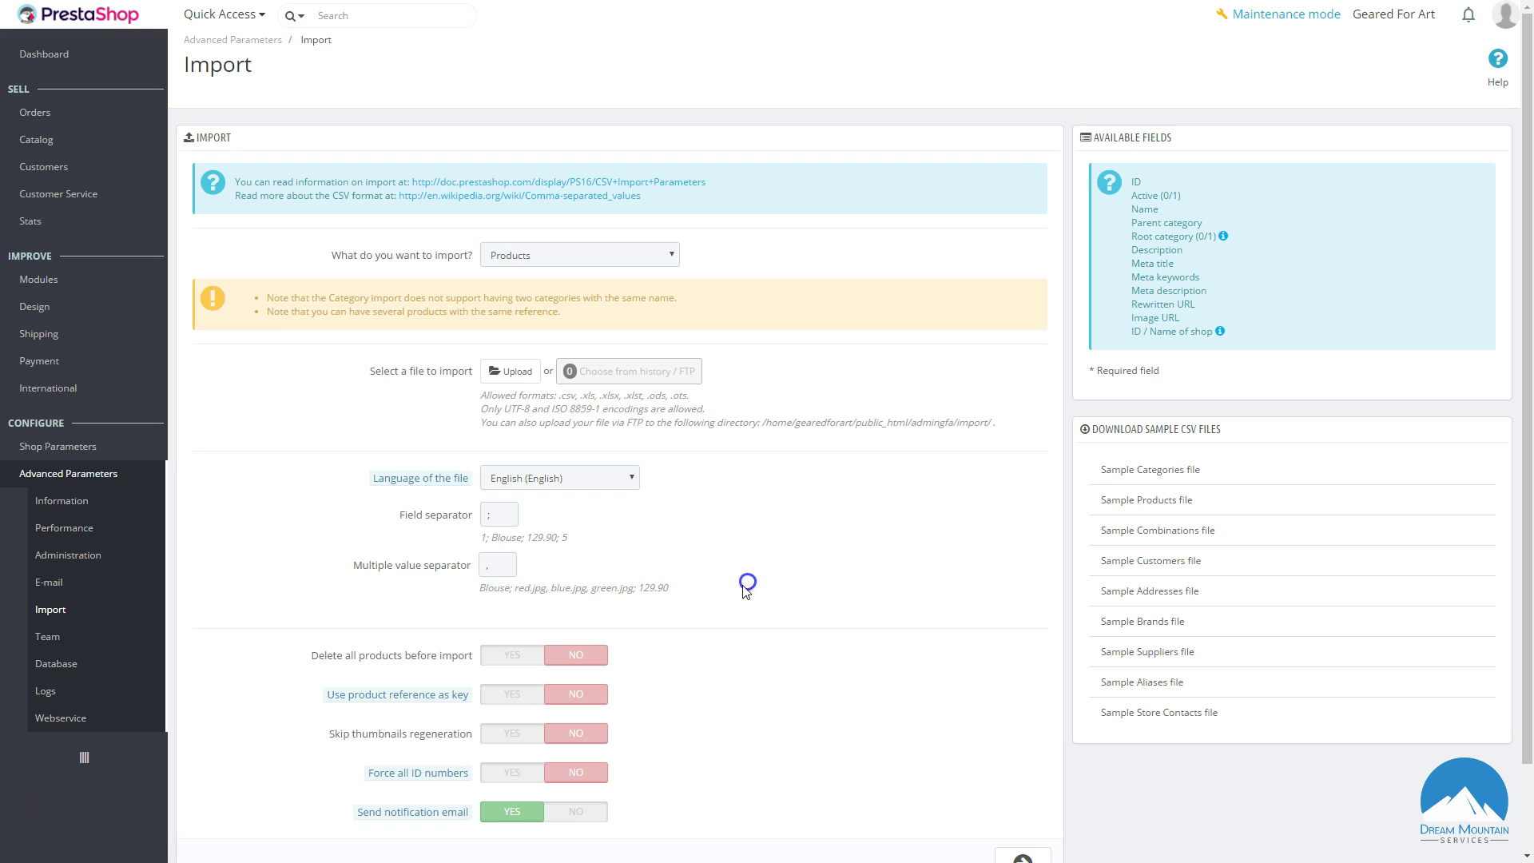
{"action": "scroll", "coordinate": [767, 536], "scroll_direction": "down", "scroll_amount": 2}
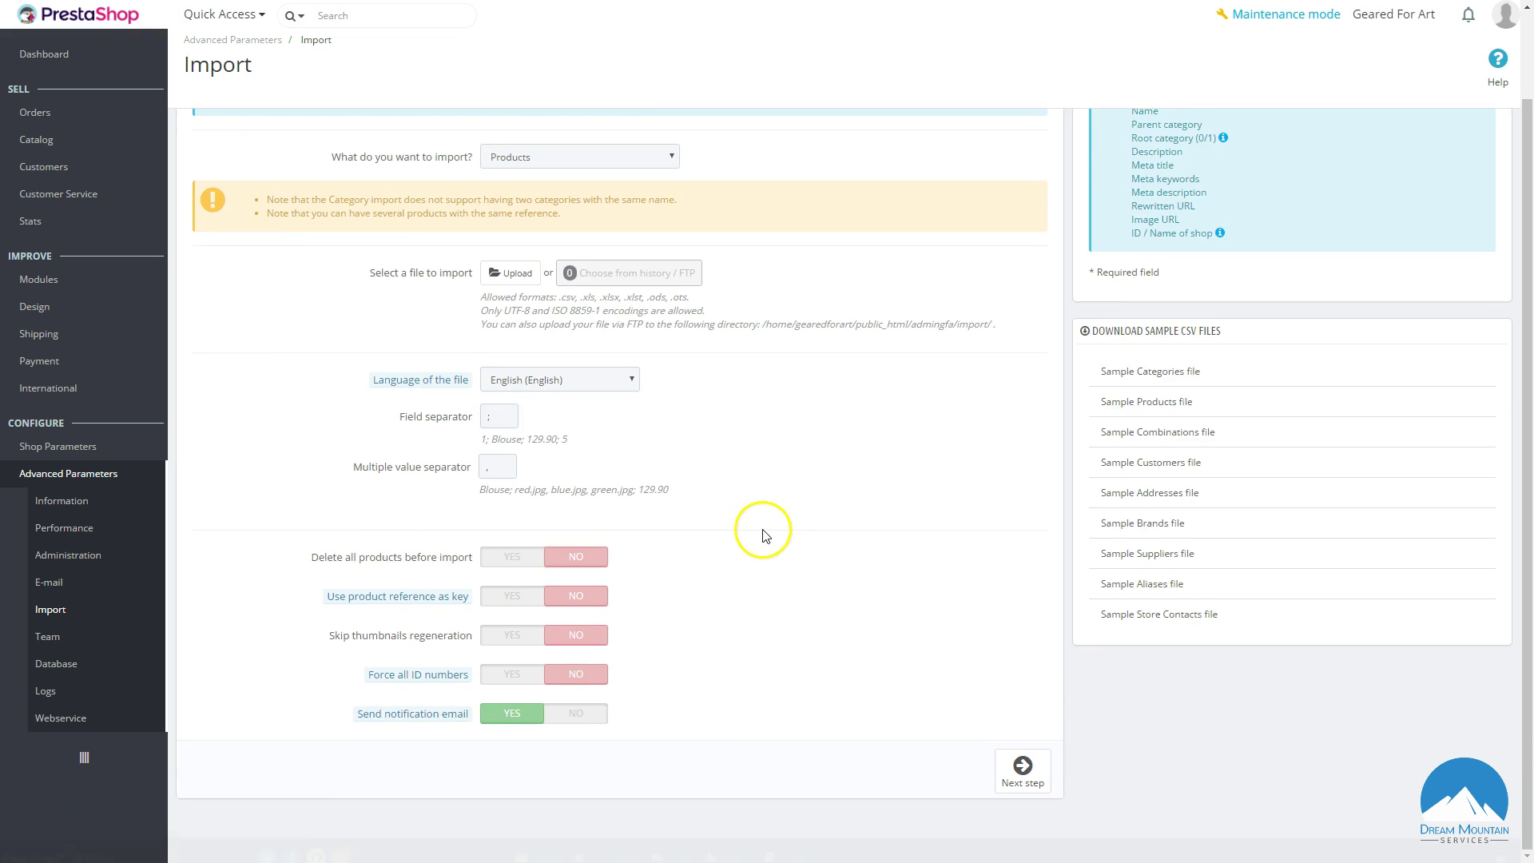
{"action": "scroll", "coordinate": [747, 532], "scroll_direction": "up", "scroll_amount": 2}
{"action": "scroll", "coordinate": [679, 559], "scroll_direction": "down", "scroll_amount": 2}
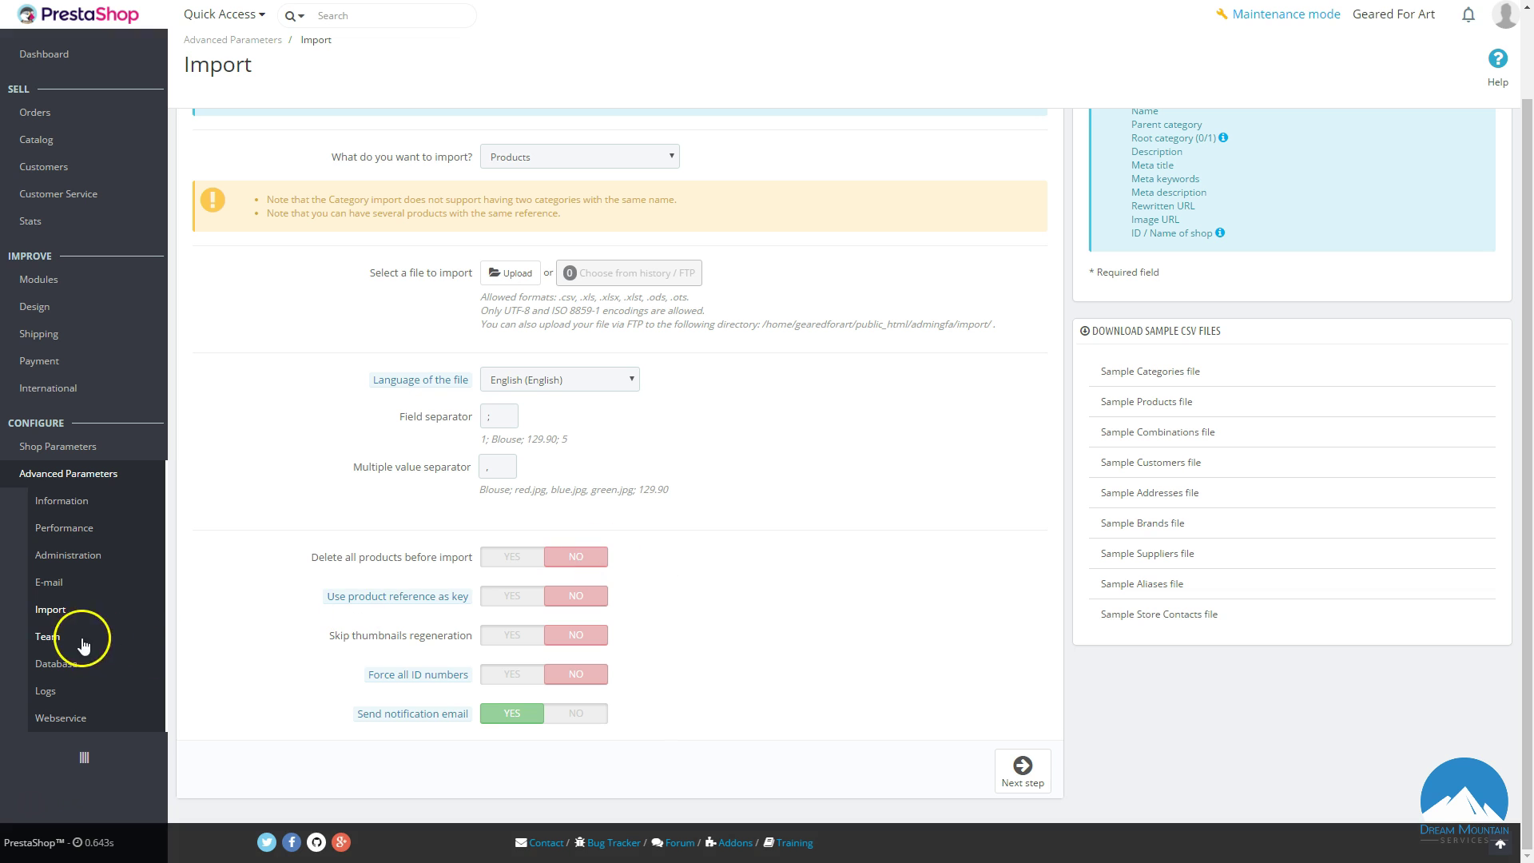
{"action": "scroll", "coordinate": [692, 564], "scroll_direction": "up", "scroll_amount": 1}
{"action": "scroll", "coordinate": [692, 566], "scroll_direction": "up", "scroll_amount": 1}
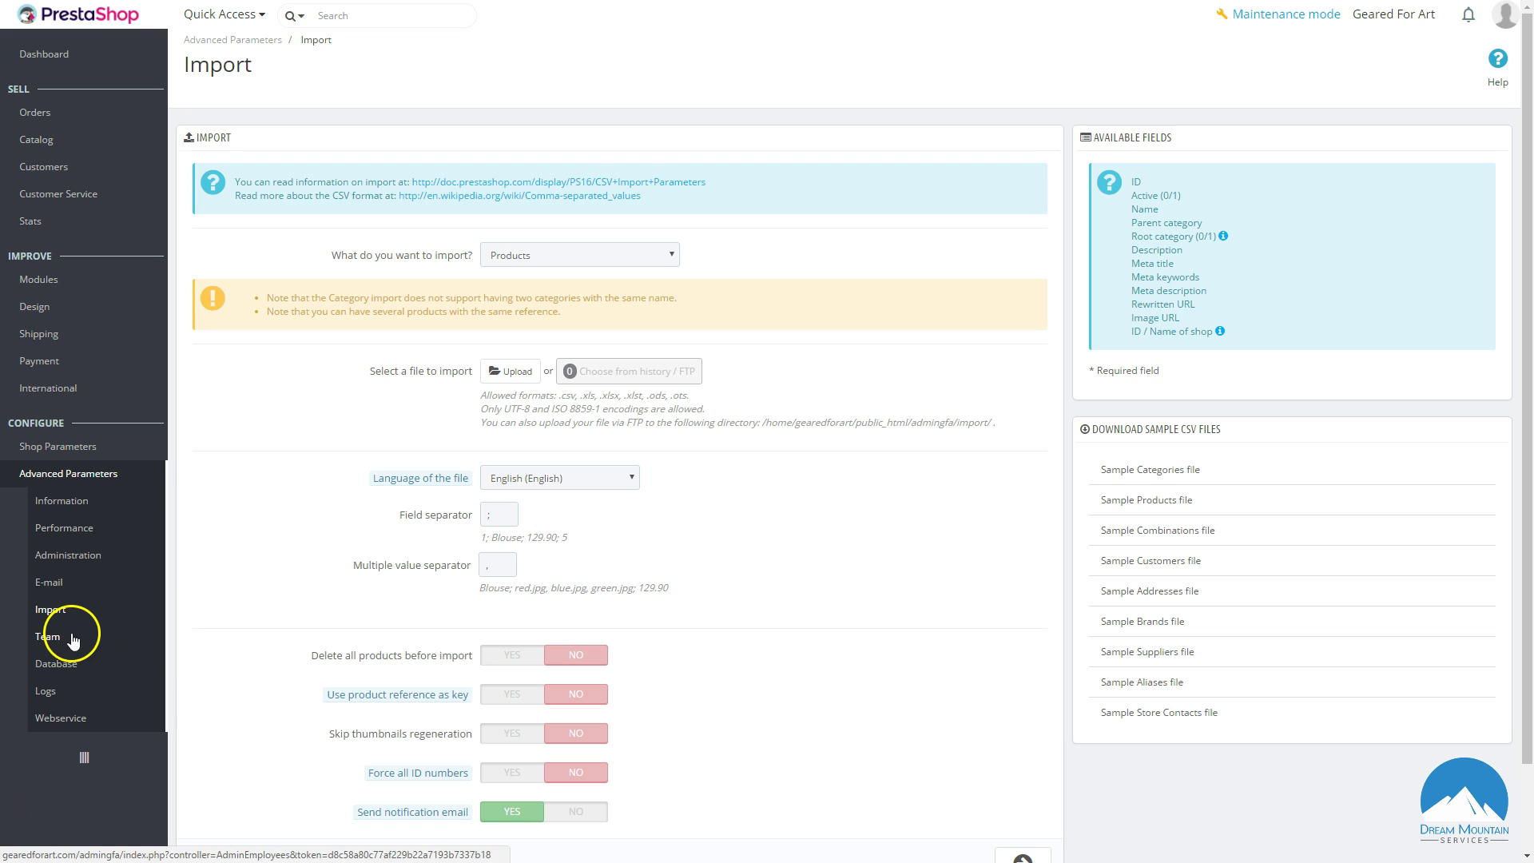
Open the Salesman profile from the Team's Profiles list for editing.
{"action": "left_click", "coordinate": [46, 639]}
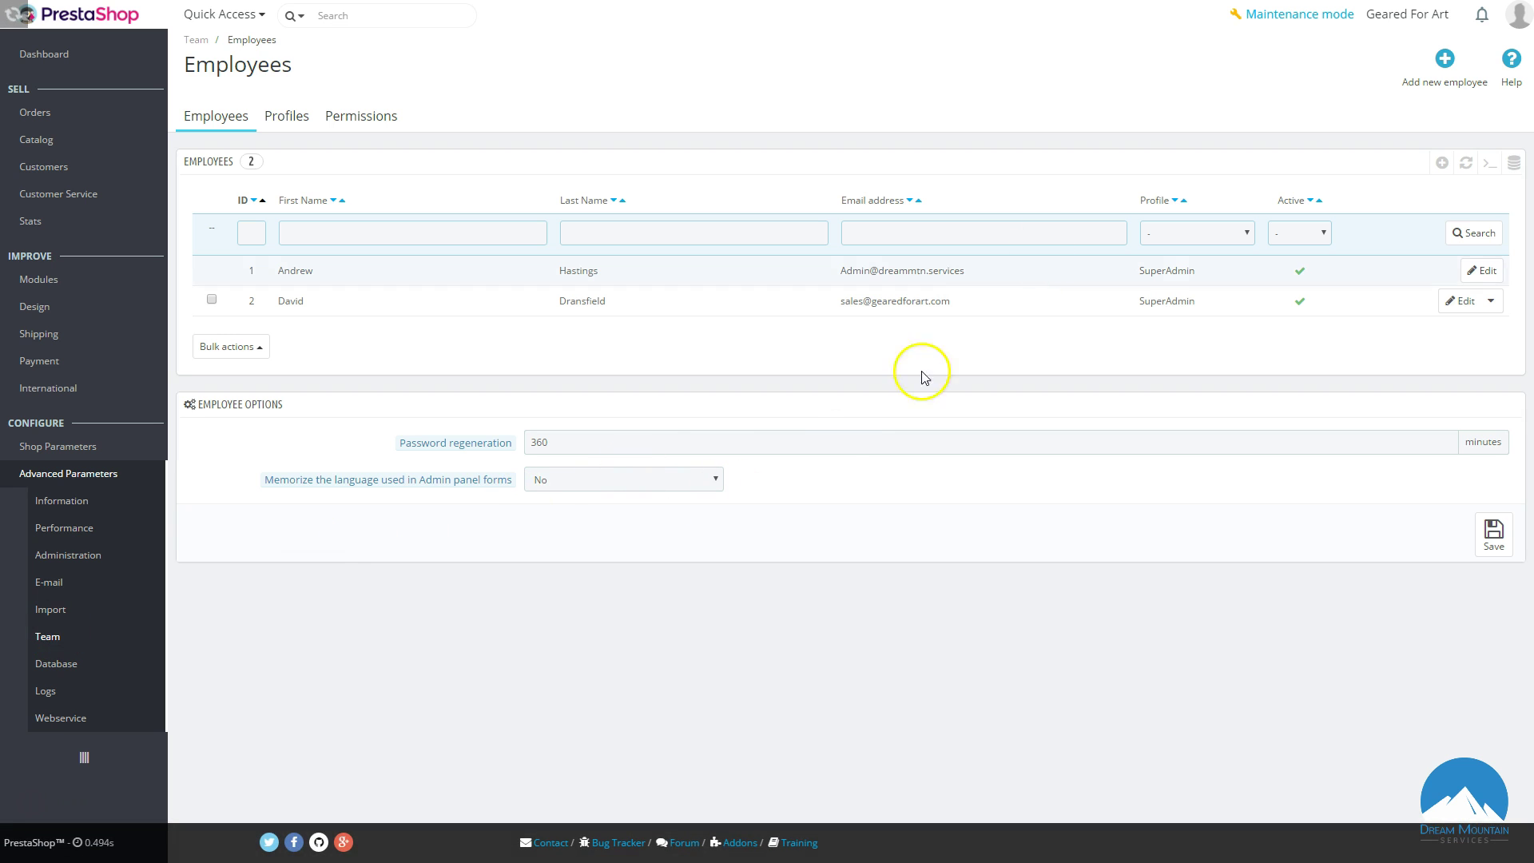
{"action": "left_click", "coordinate": [302, 116]}
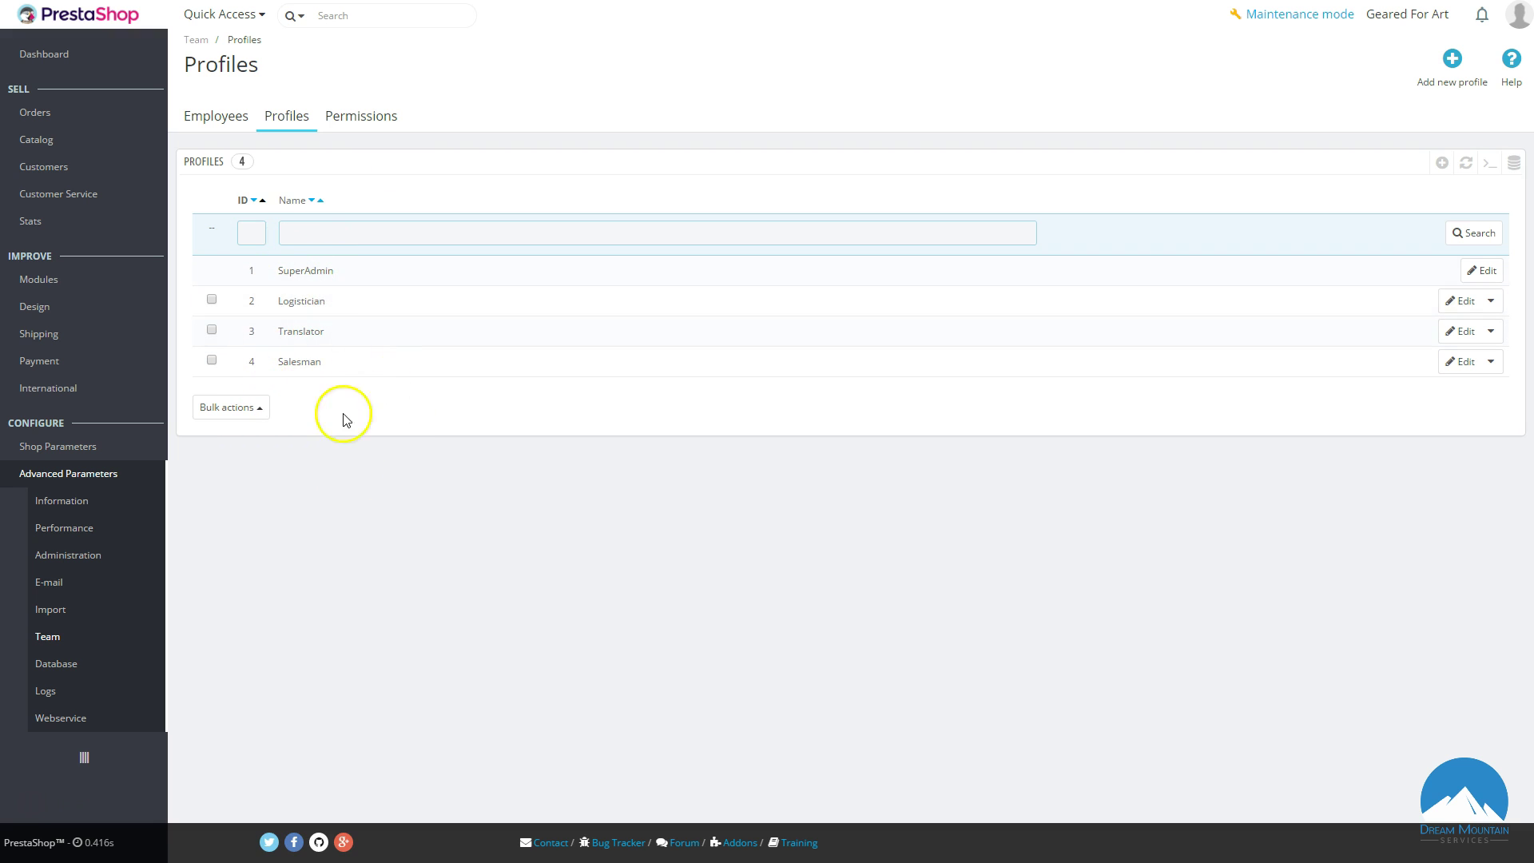
{"action": "left_click", "coordinate": [302, 363]}
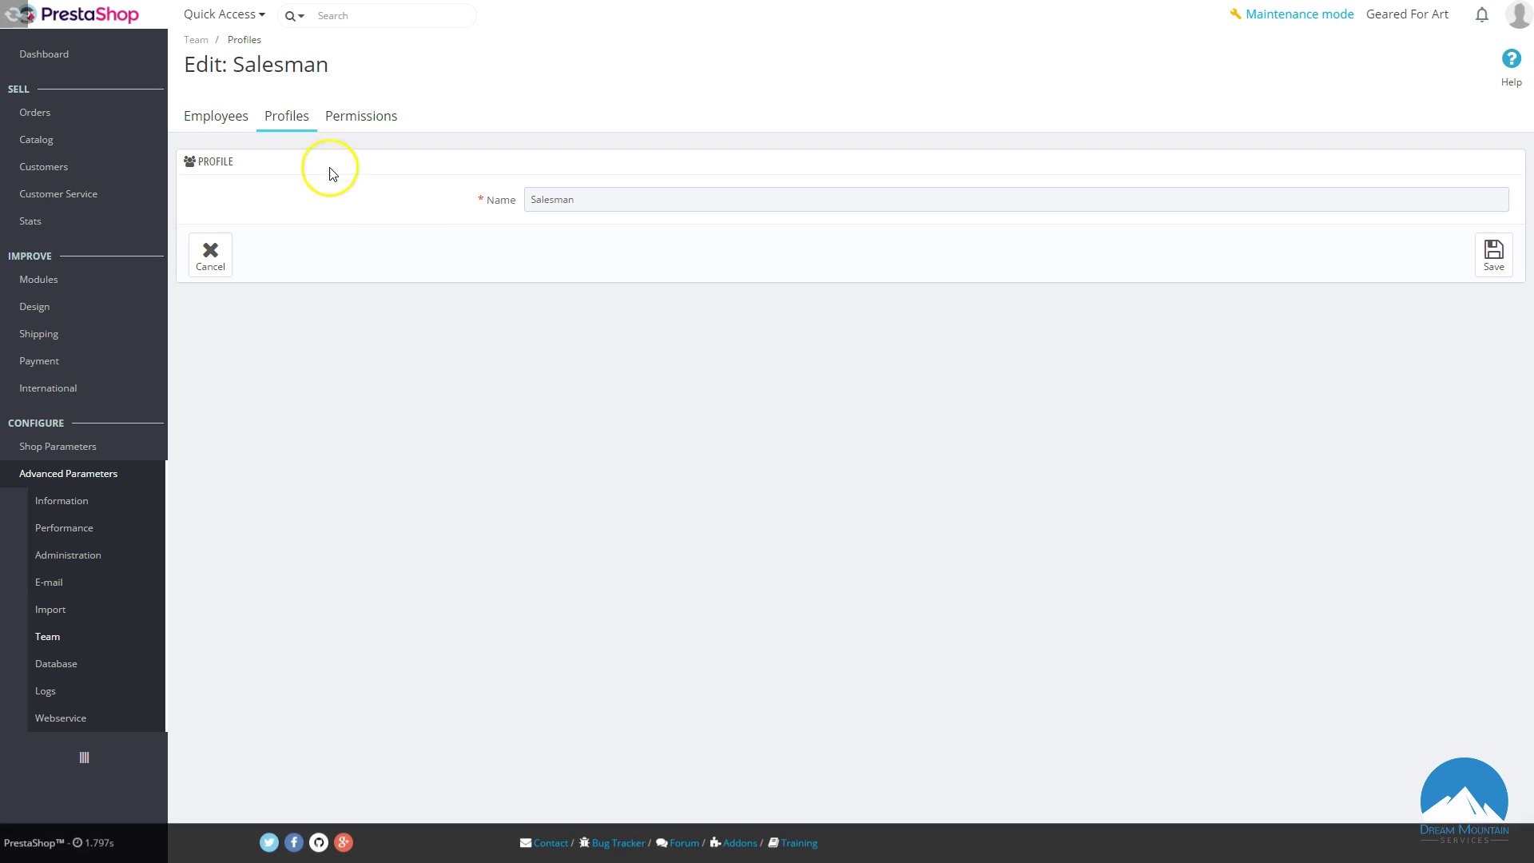
Show Salesman's permissions on the Permissions tab and scroll through its menu and module checkboxes.
{"action": "left_click", "coordinate": [356, 122]}
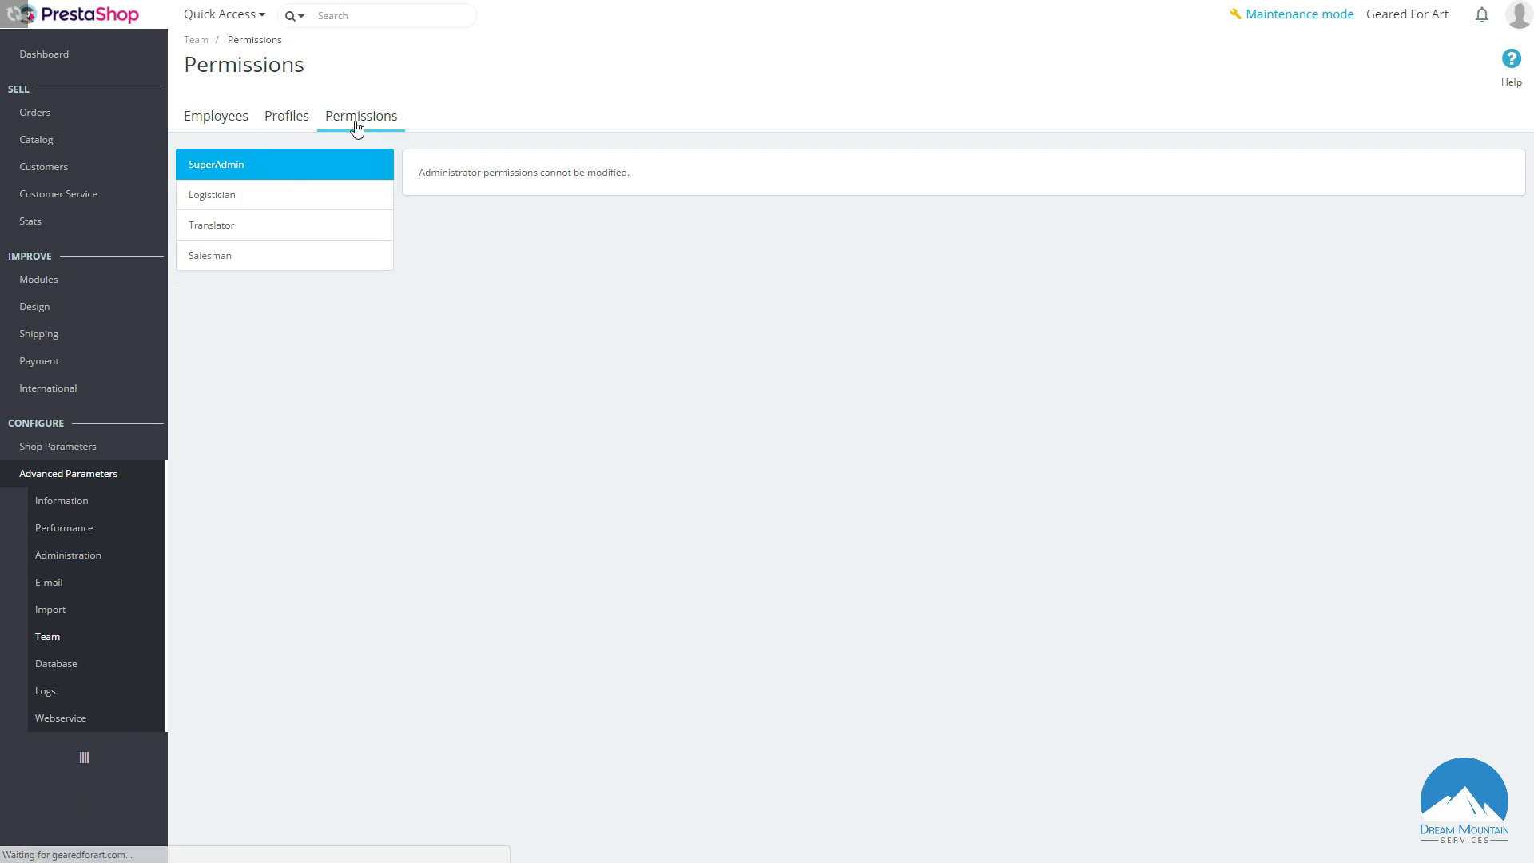
{"action": "left_click", "coordinate": [214, 257]}
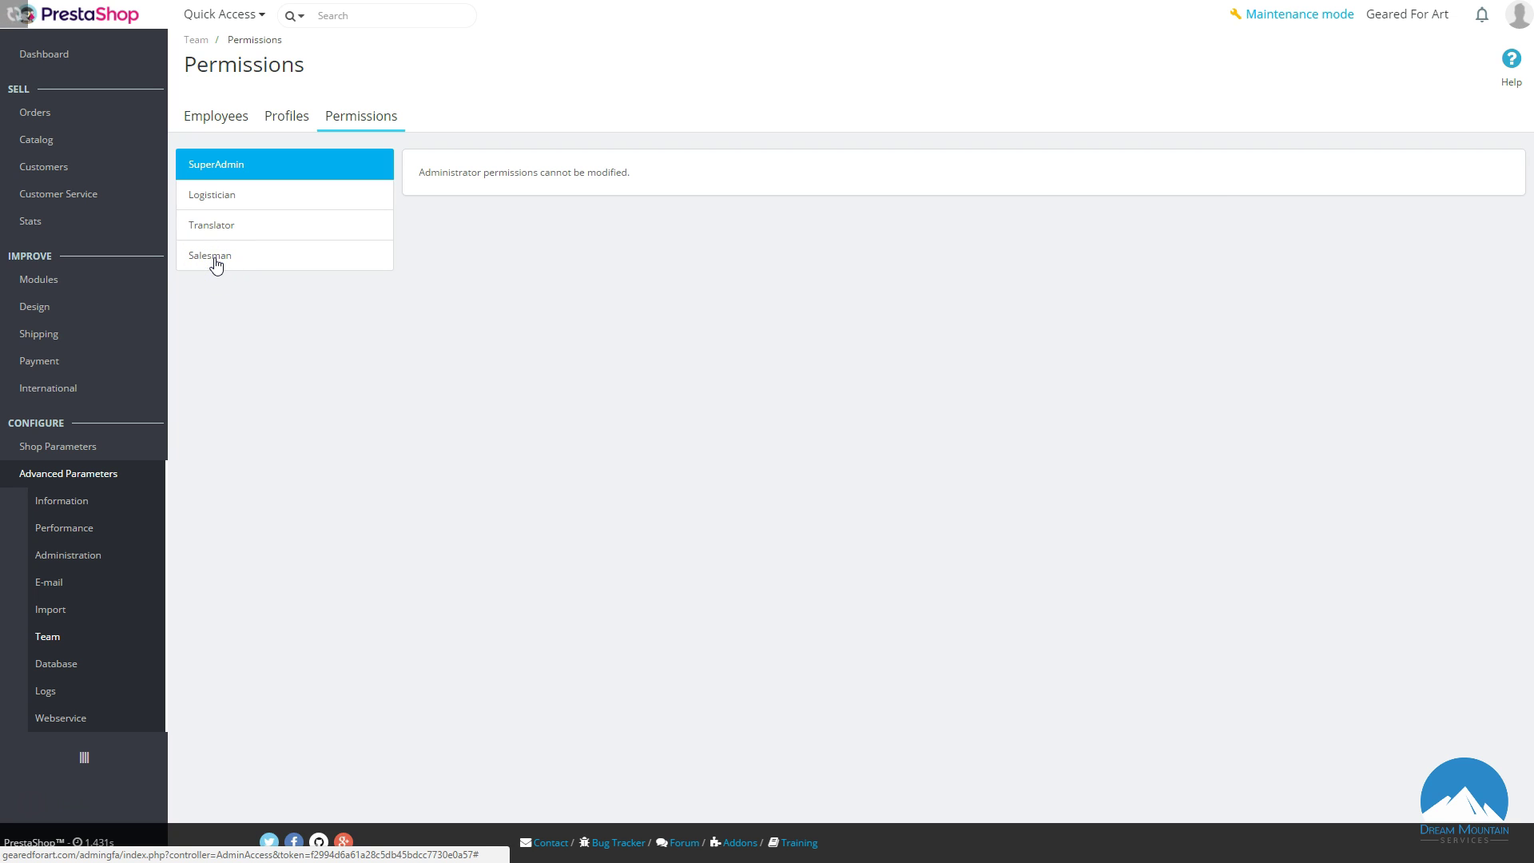
{"action": "scroll", "coordinate": [791, 284], "scroll_direction": "down", "scroll_amount": 12}
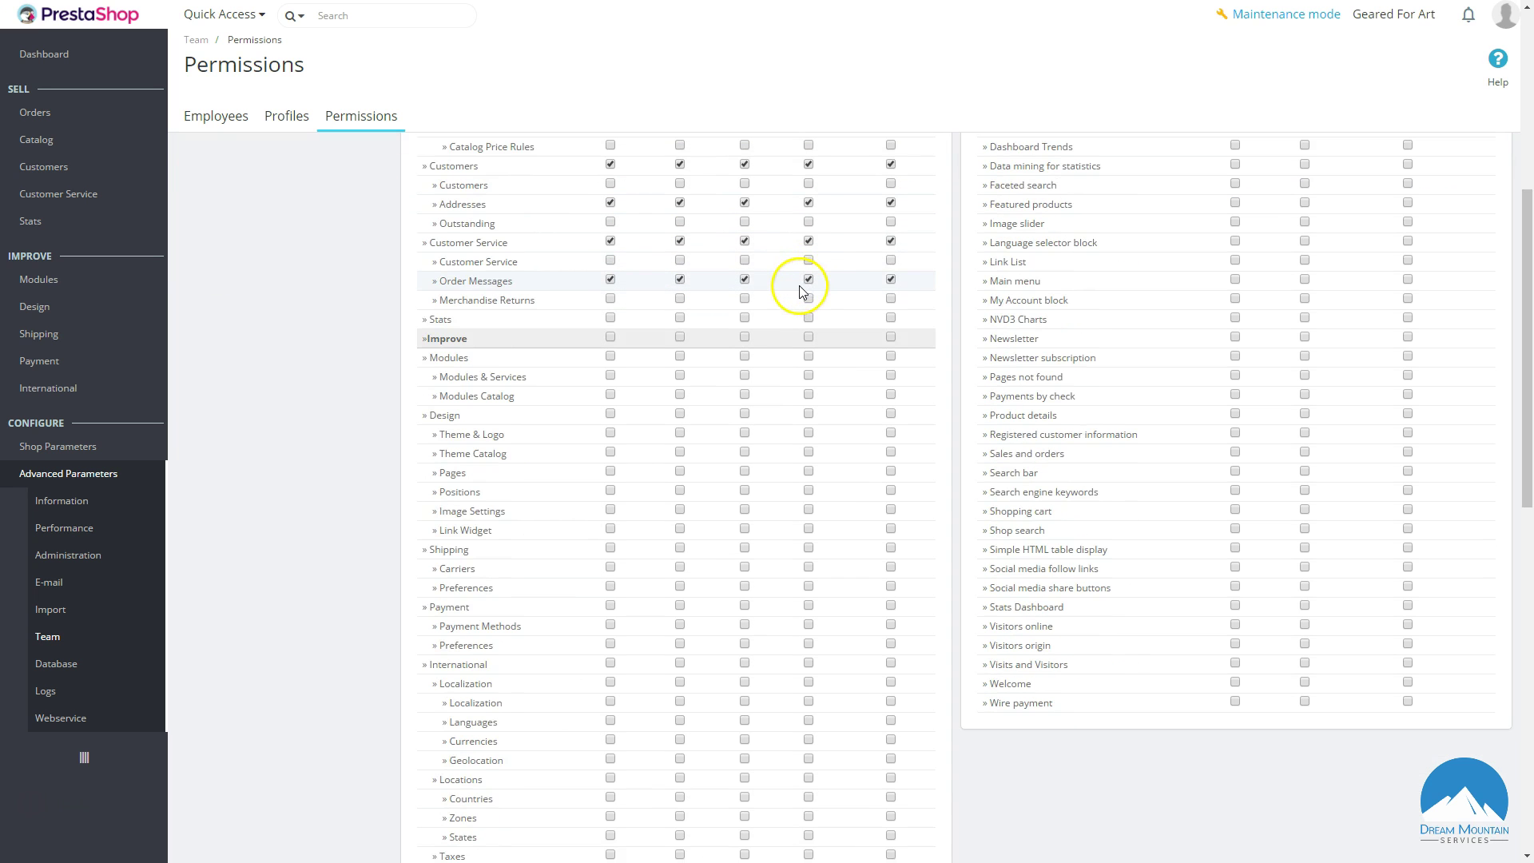
{"action": "scroll", "coordinate": [769, 281], "scroll_direction": "down", "scroll_amount": 5}
{"action": "scroll", "coordinate": [675, 346], "scroll_direction": "up", "scroll_amount": 6}
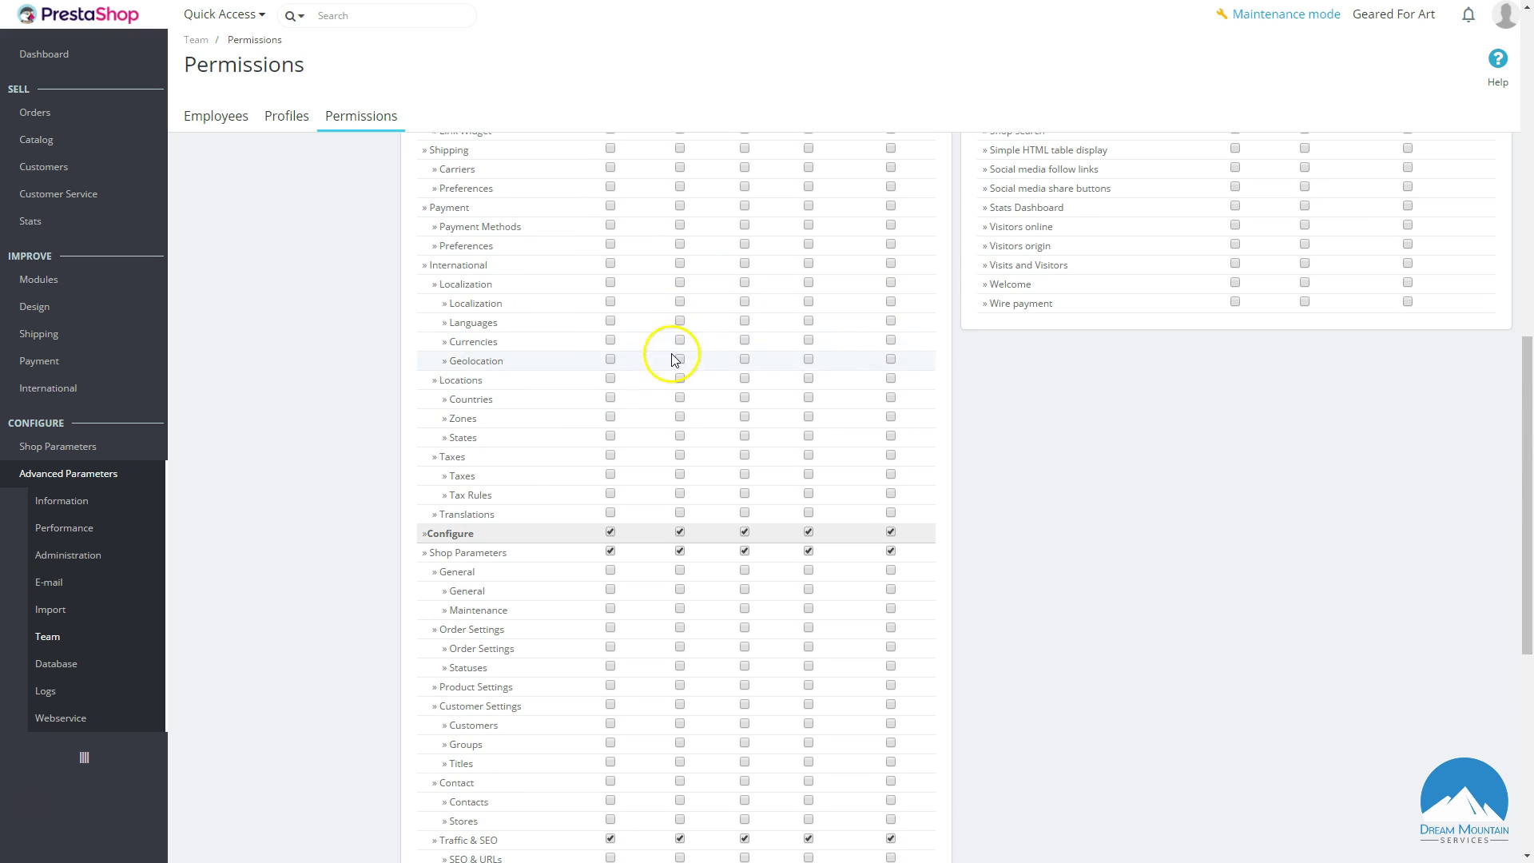
{"action": "scroll", "coordinate": [560, 543], "scroll_direction": "down", "scroll_amount": 1}
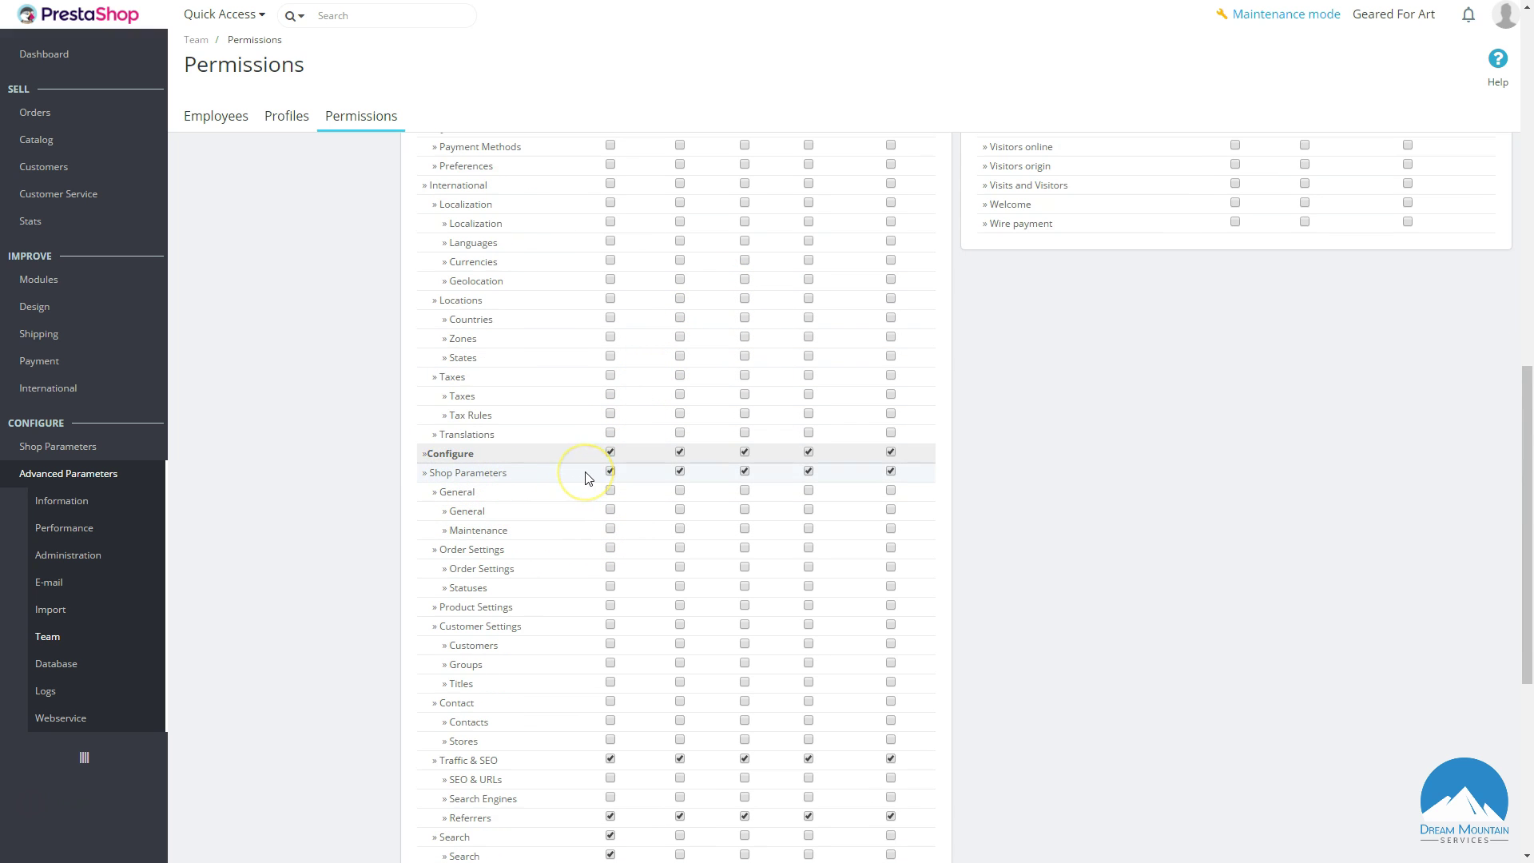
{"action": "scroll", "coordinate": [585, 478], "scroll_direction": "down", "scroll_amount": 3}
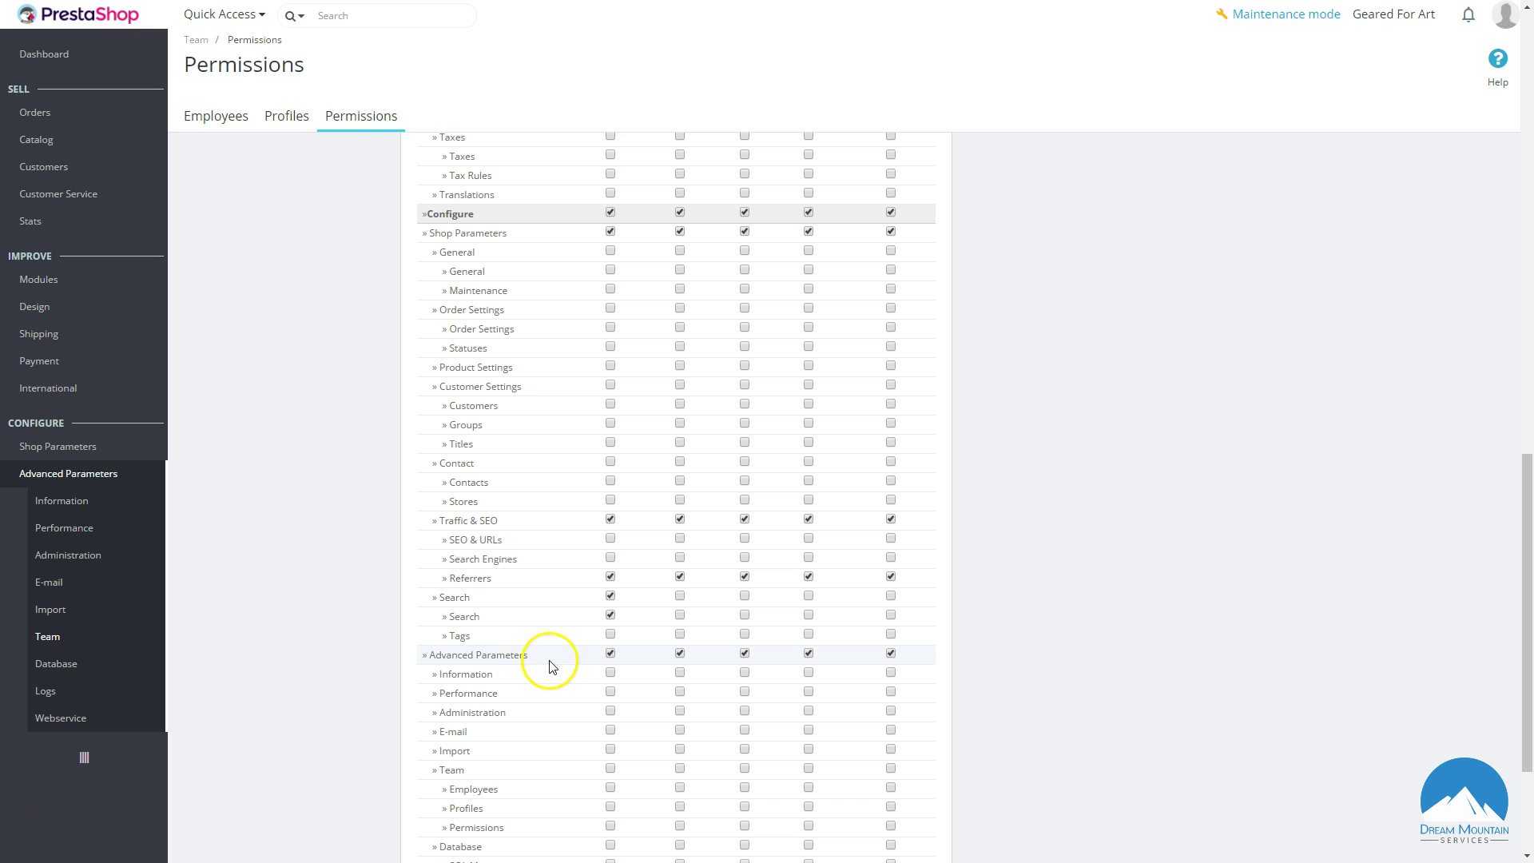
{"action": "scroll", "coordinate": [559, 647], "scroll_direction": "down", "scroll_amount": 3}
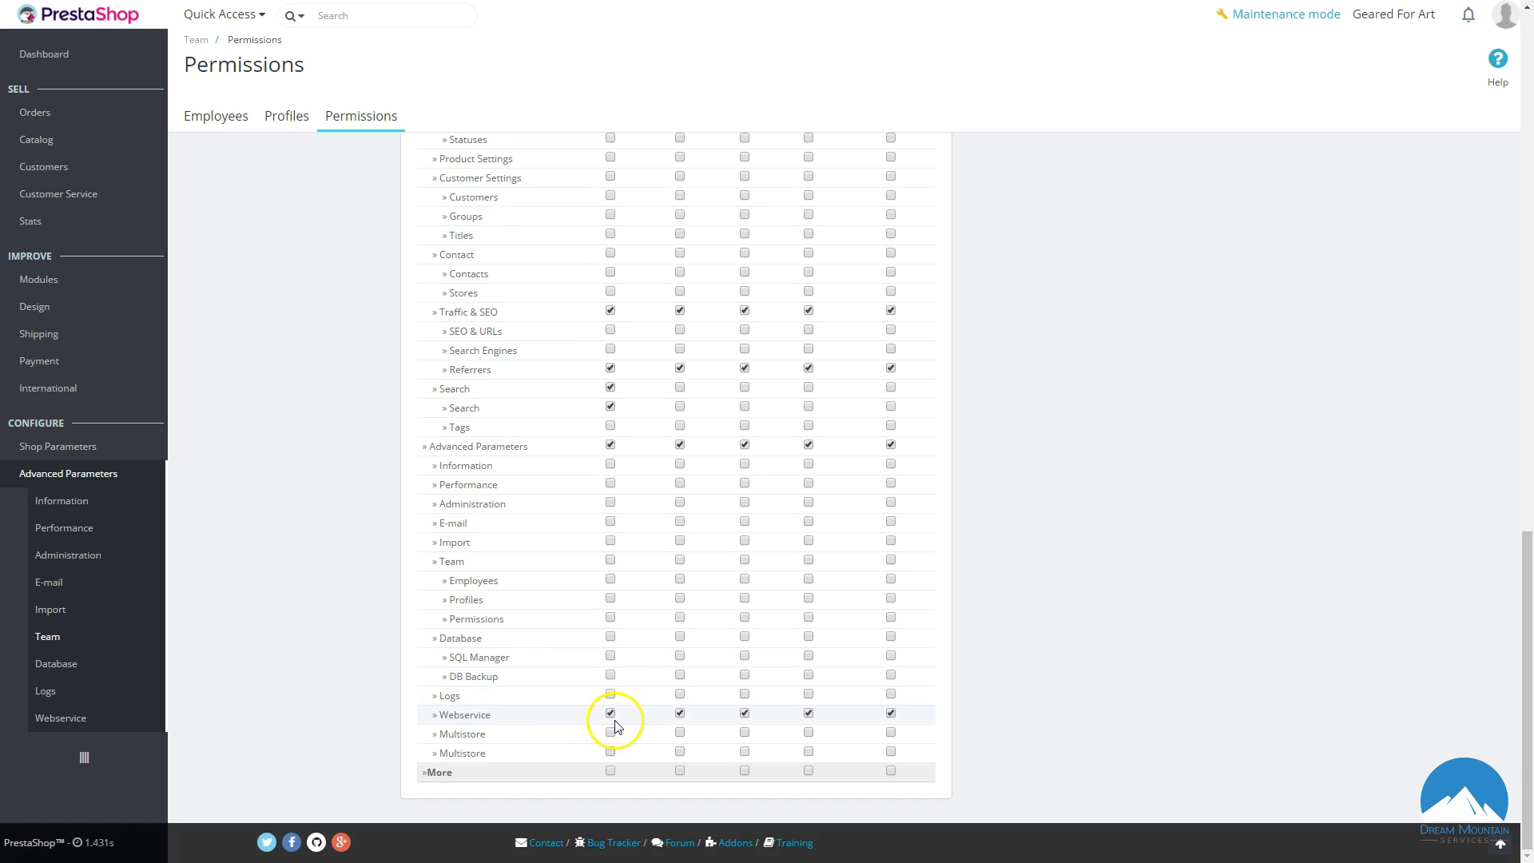
{"action": "scroll", "coordinate": [565, 308], "scroll_direction": "up", "scroll_amount": 15}
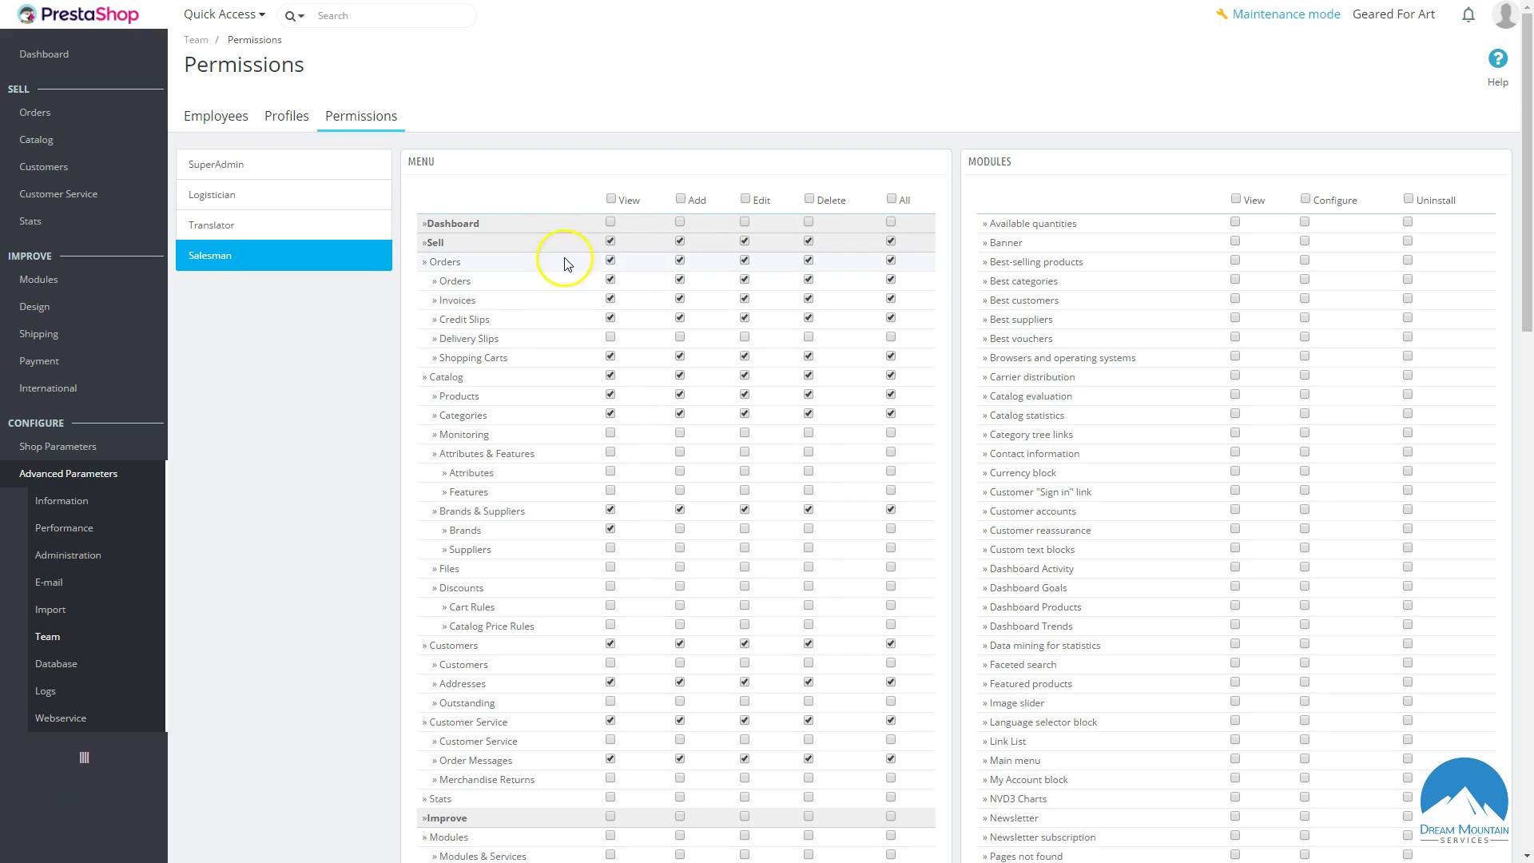
{"action": "scroll", "coordinate": [550, 391], "scroll_direction": "down", "scroll_amount": 2}
{"action": "scroll", "coordinate": [551, 384], "scroll_direction": "down", "scroll_amount": 4}
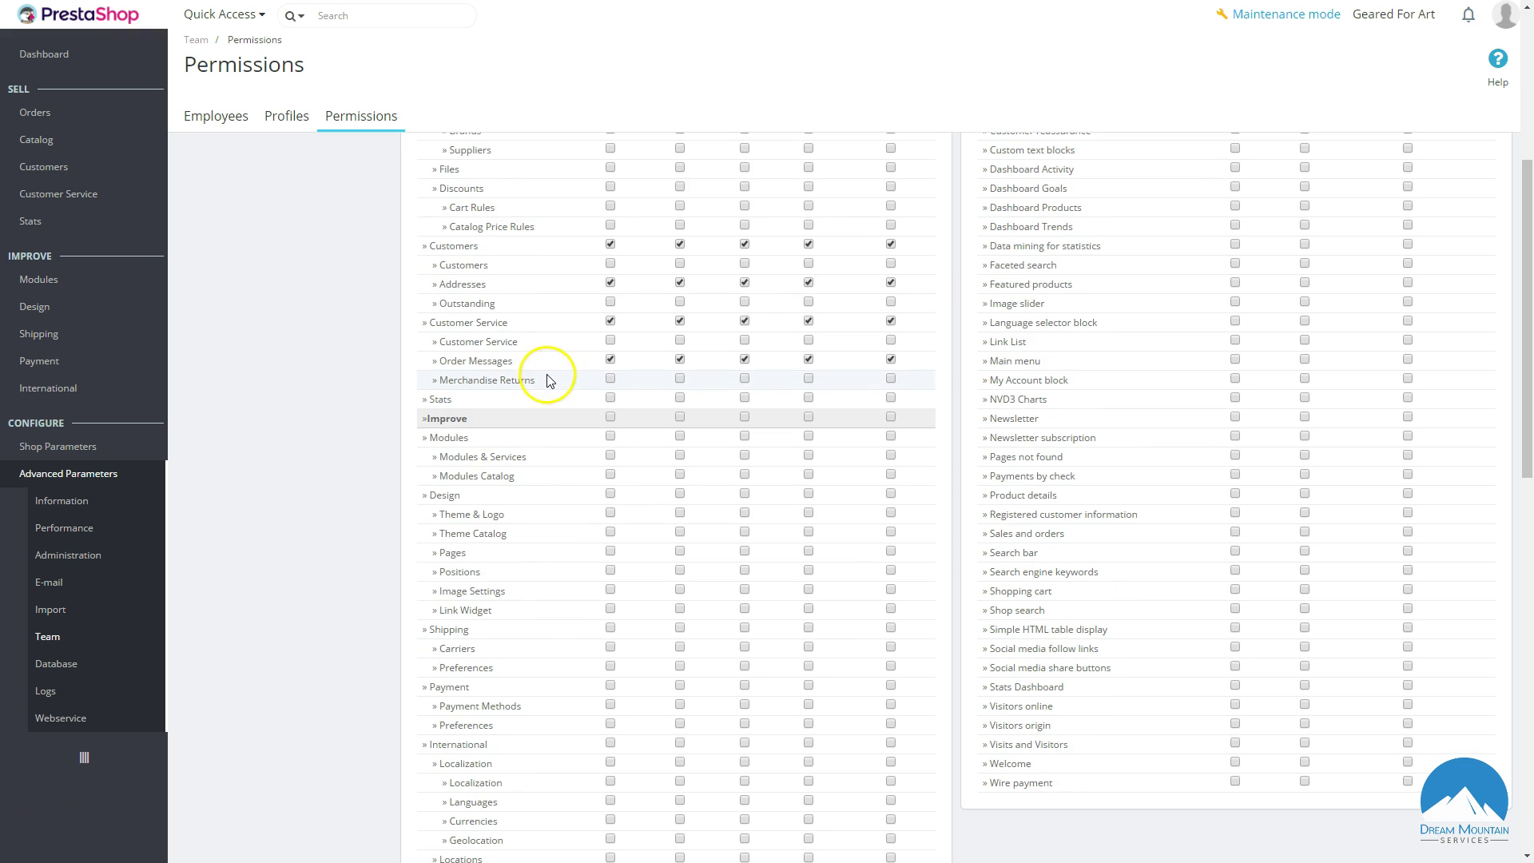
{"action": "scroll", "coordinate": [607, 571], "scroll_direction": "down", "scroll_amount": 3}
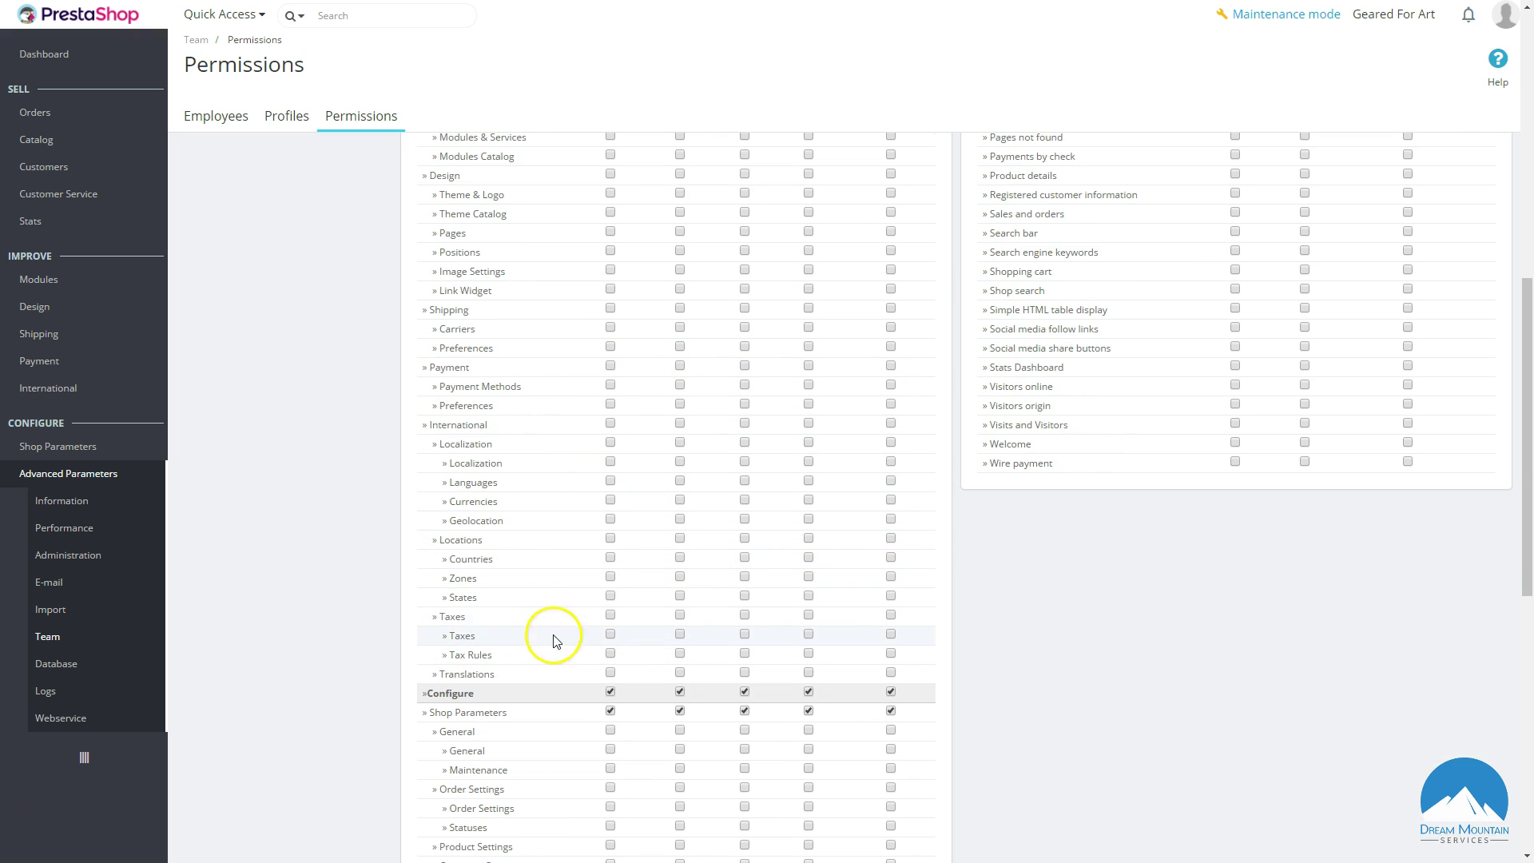
{"action": "scroll", "coordinate": [543, 643], "scroll_direction": "up", "scroll_amount": 2}
{"action": "scroll", "coordinate": [542, 644], "scroll_direction": "up", "scroll_amount": 4}
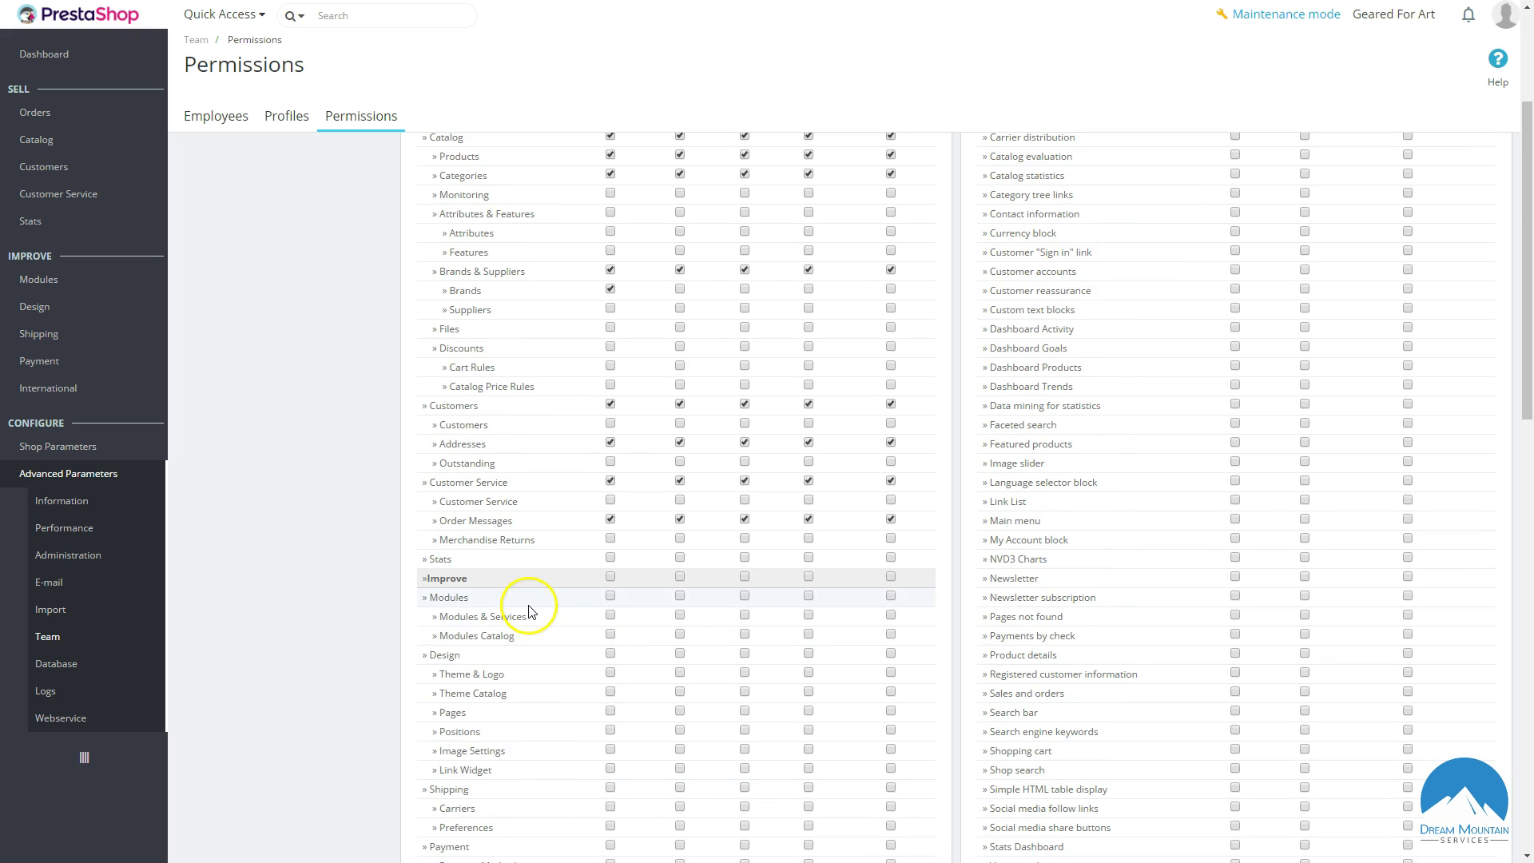
{"action": "scroll", "coordinate": [535, 607], "scroll_direction": "up", "scroll_amount": 3}
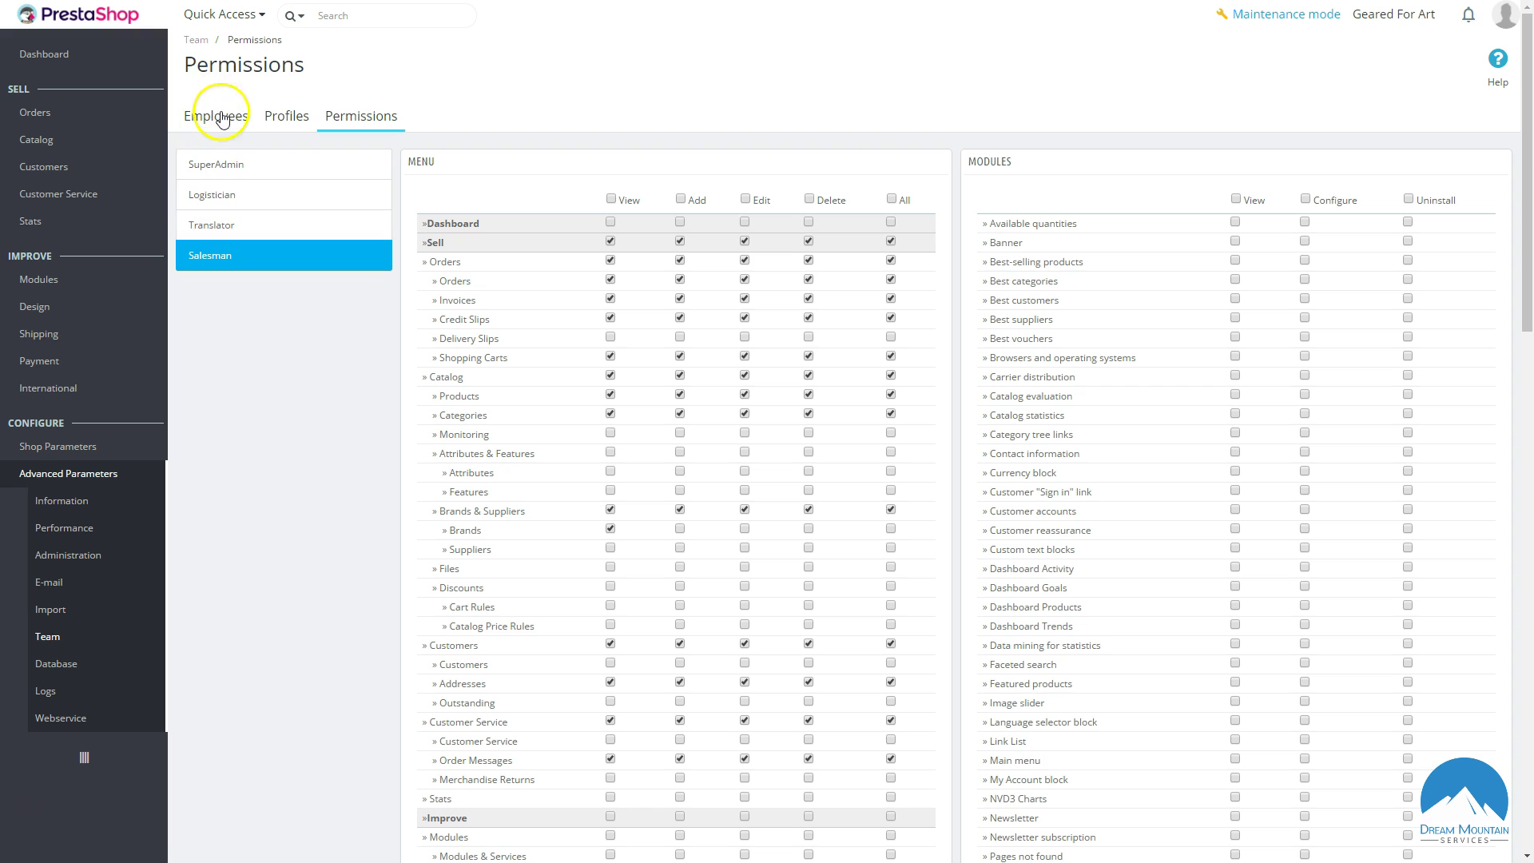
{"action": "left_click", "coordinate": [57, 668]}
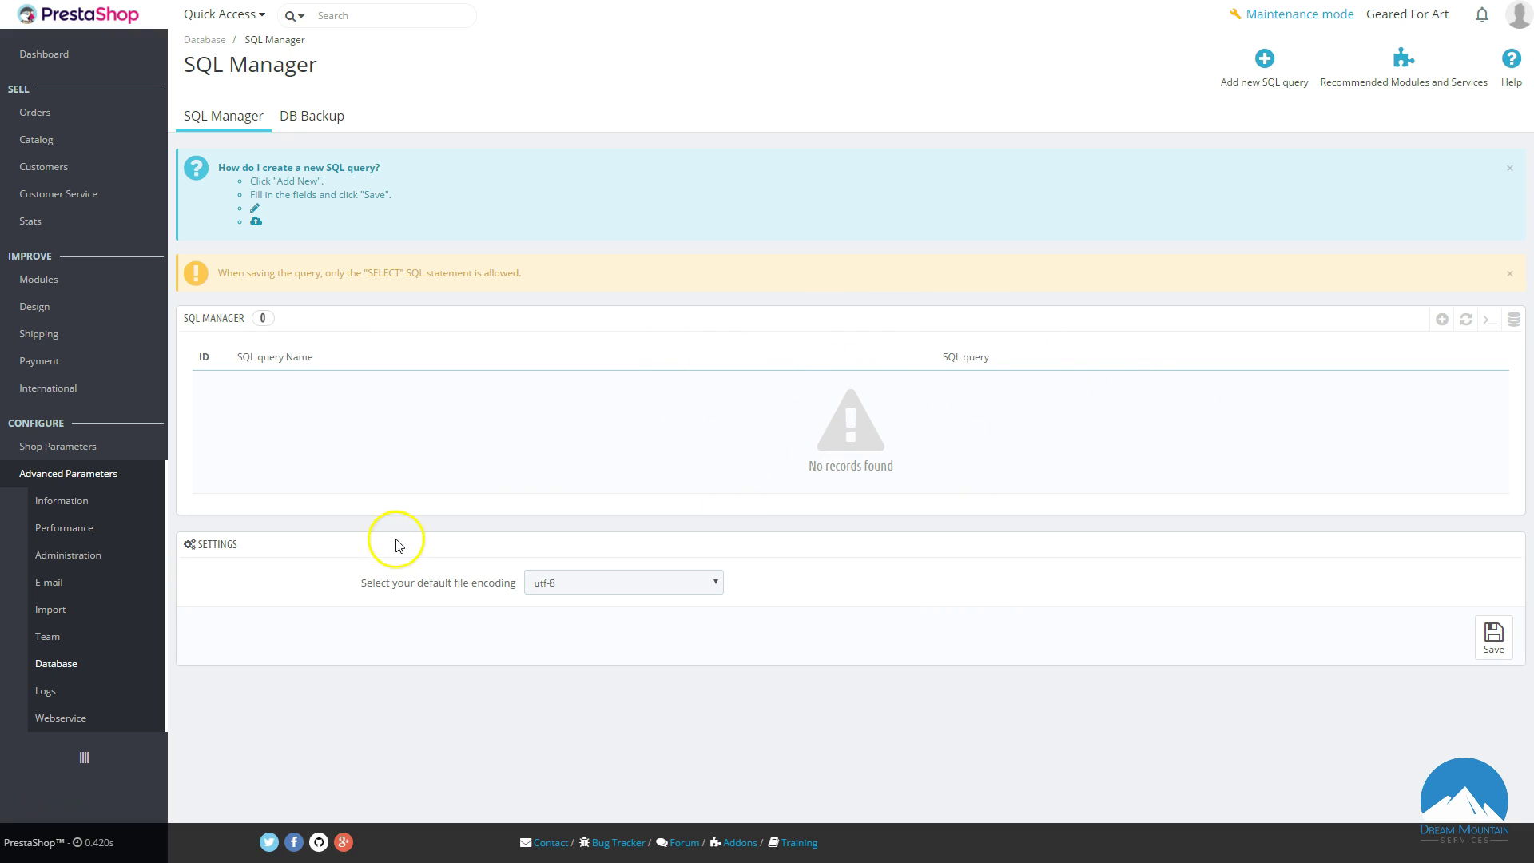
Open the Logs page and scroll through the back-office events and their severity levels.
{"action": "left_click", "coordinate": [45, 695]}
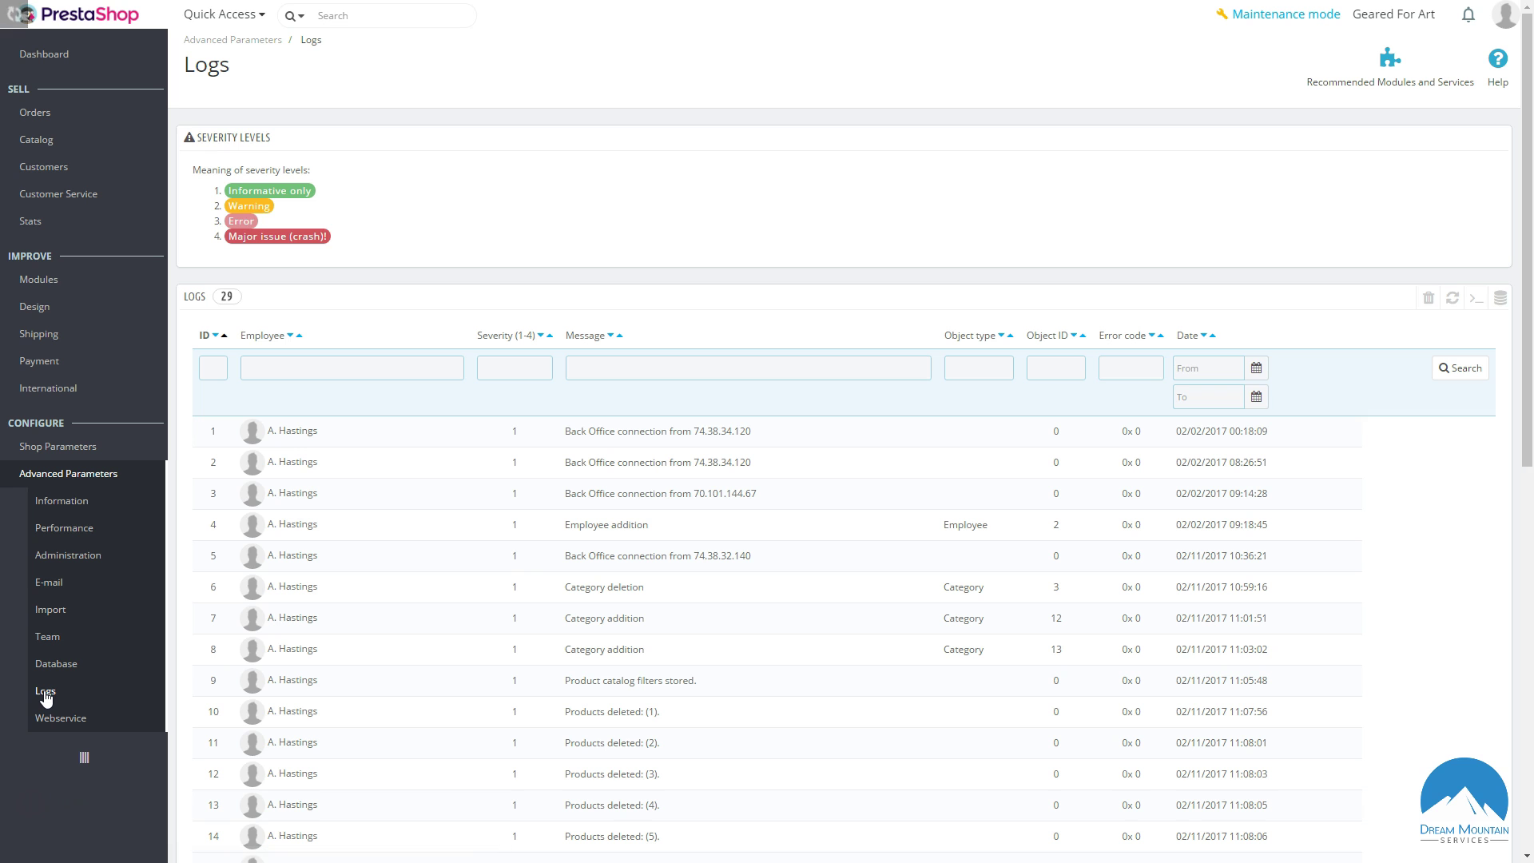
{"action": "scroll", "coordinate": [697, 550], "scroll_direction": "down", "scroll_amount": 8}
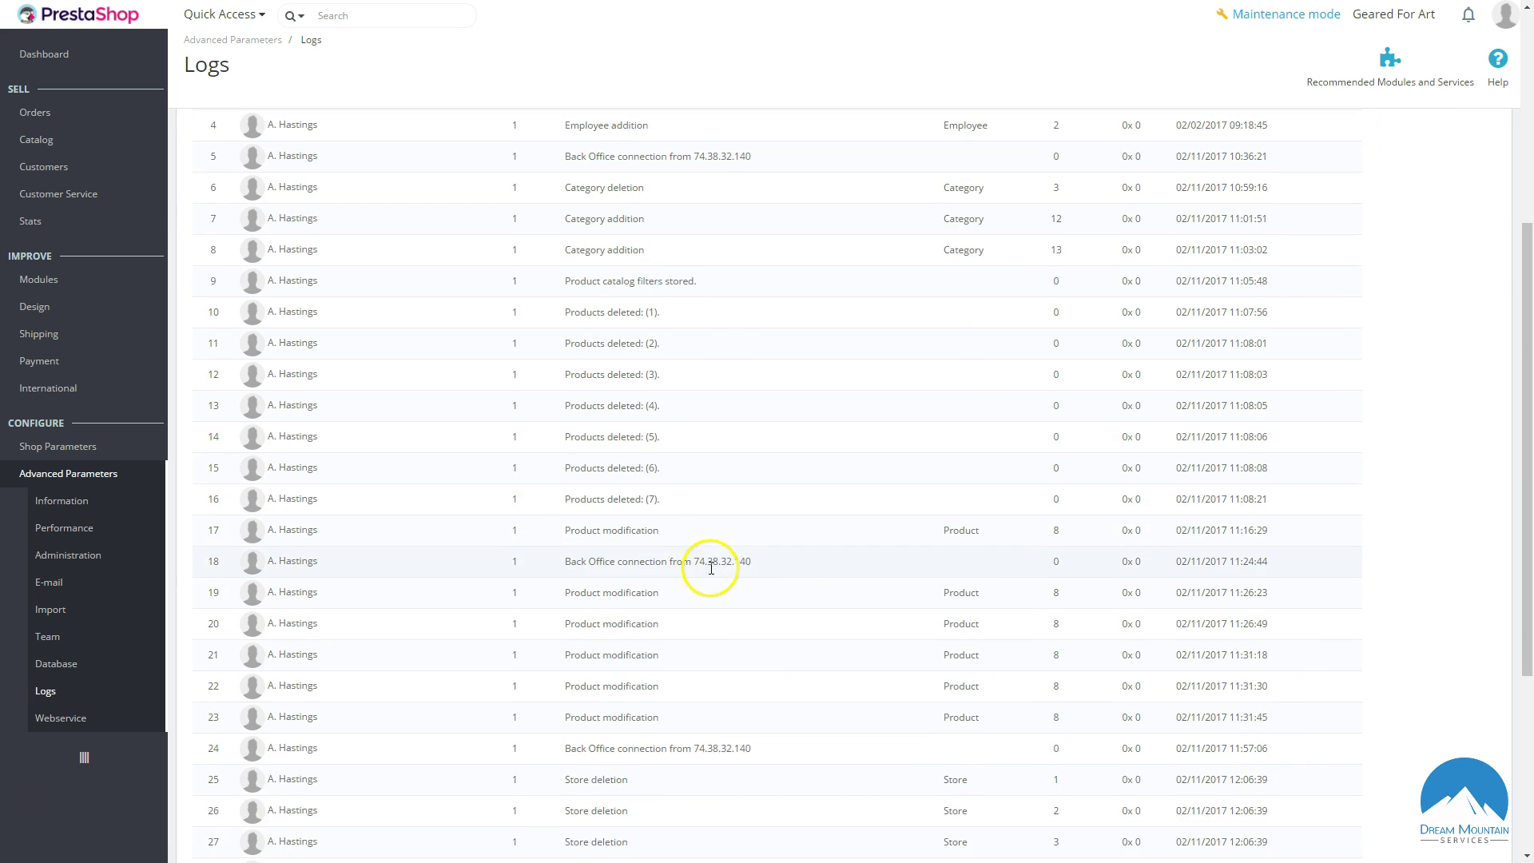
{"action": "scroll", "coordinate": [681, 669], "scroll_direction": "up", "scroll_amount": 8}
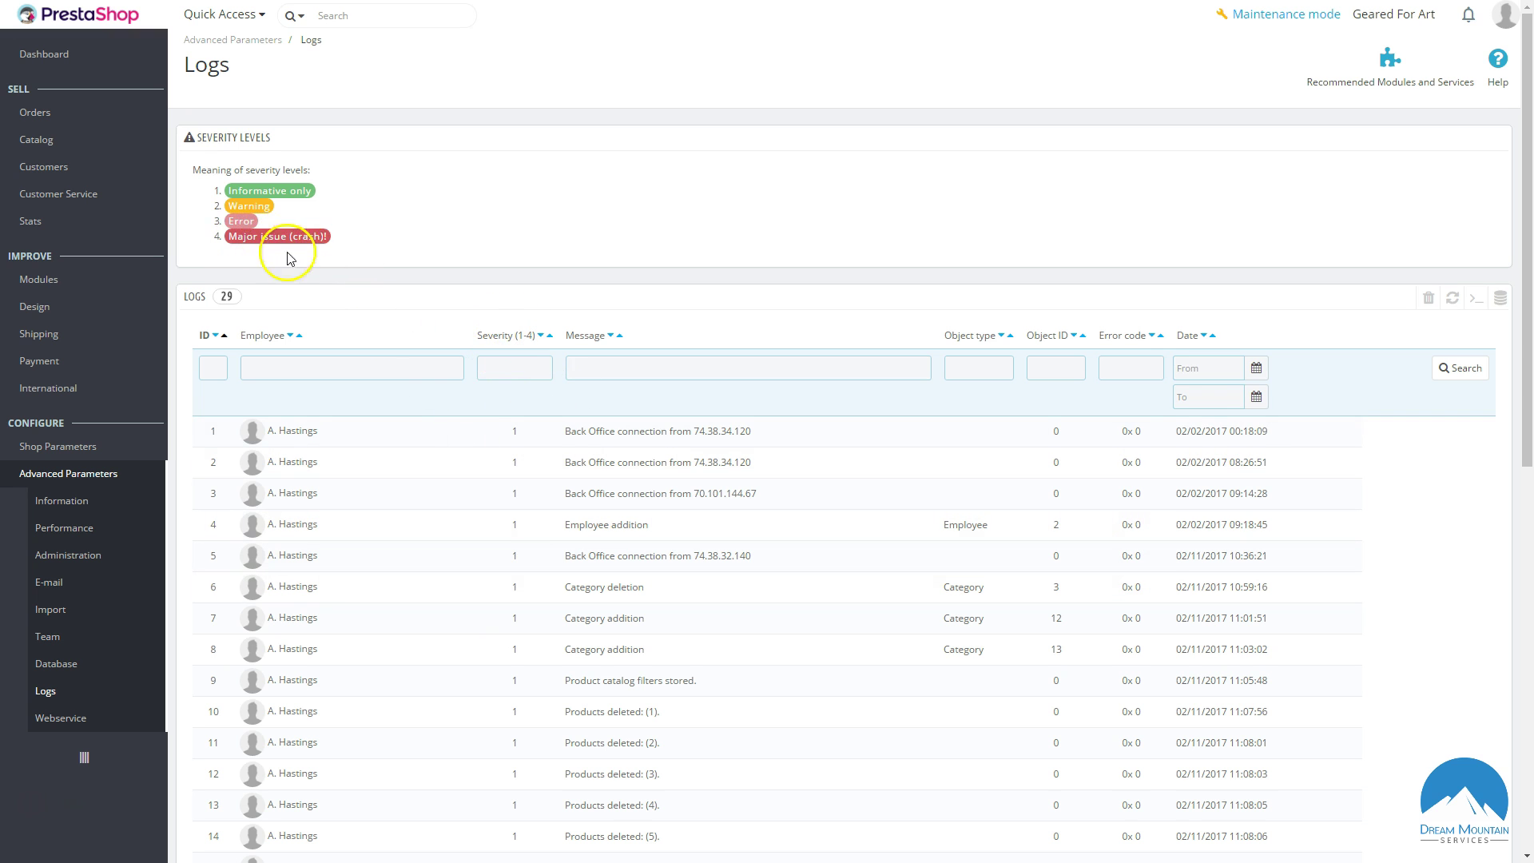
{"action": "scroll", "coordinate": [531, 411], "scroll_direction": "down", "scroll_amount": 9}
{"action": "scroll", "coordinate": [530, 384], "scroll_direction": "up", "scroll_amount": 9}
{"action": "scroll", "coordinate": [520, 490], "scroll_direction": "down", "scroll_amount": 5}
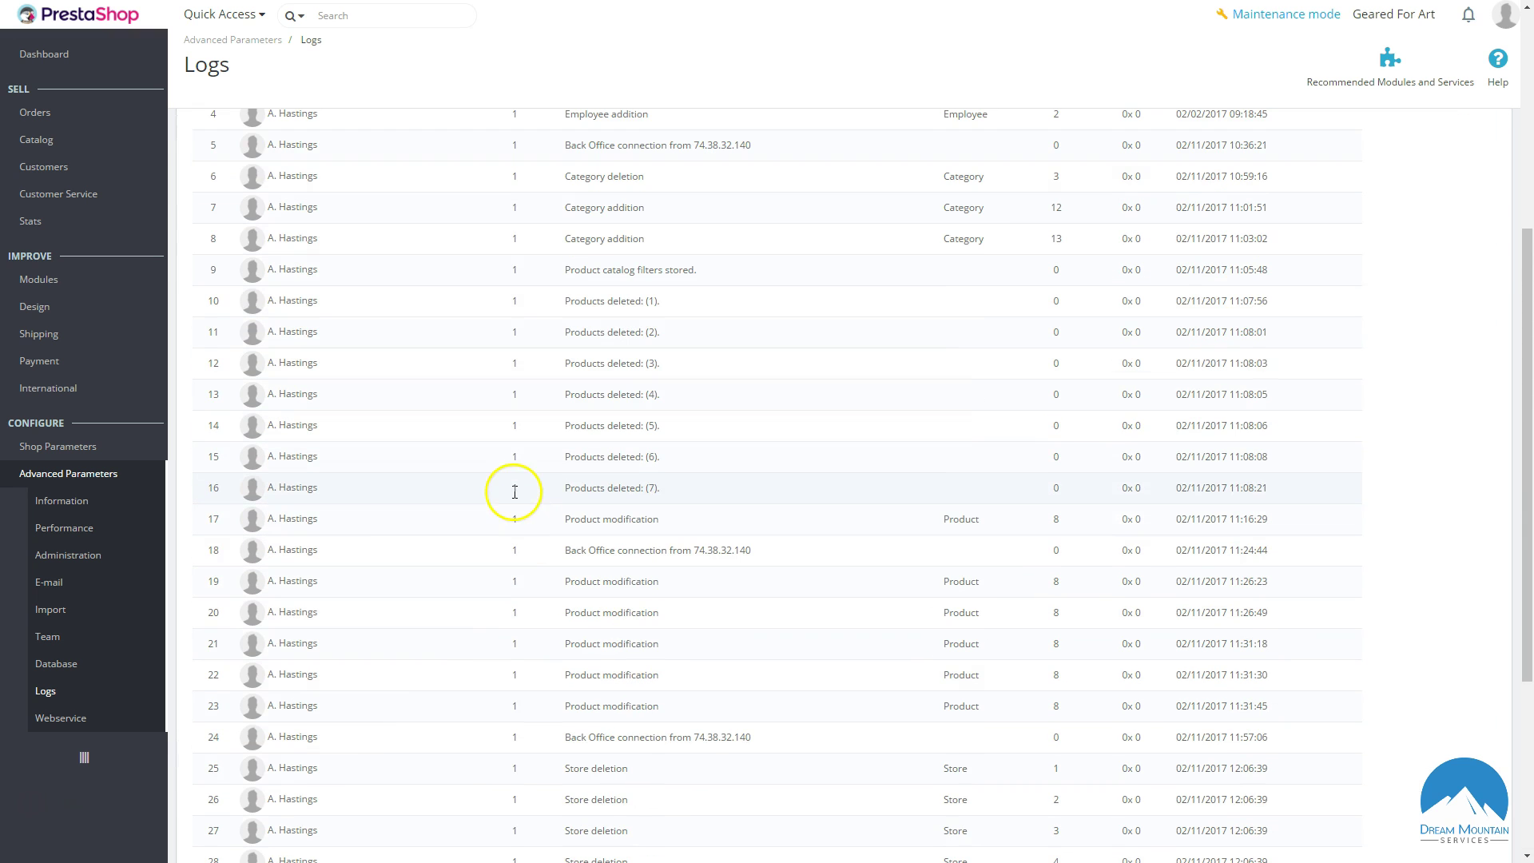
{"action": "left_click", "coordinate": [79, 721]}
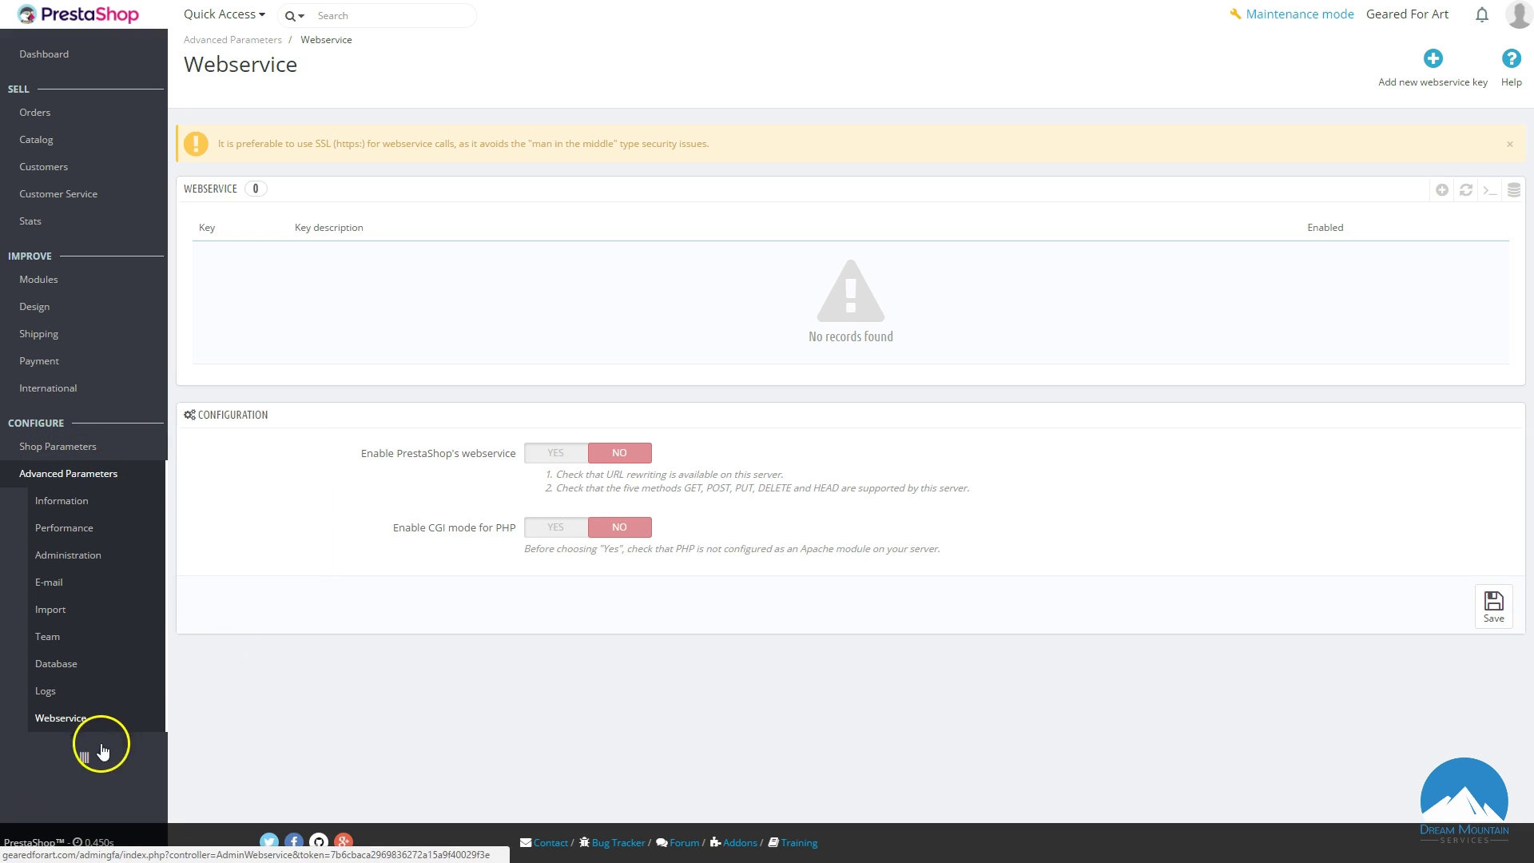
On the Webservice page, collapse the sidebar to icons and expand it again.
{"action": "left_click", "coordinate": [85, 763]}
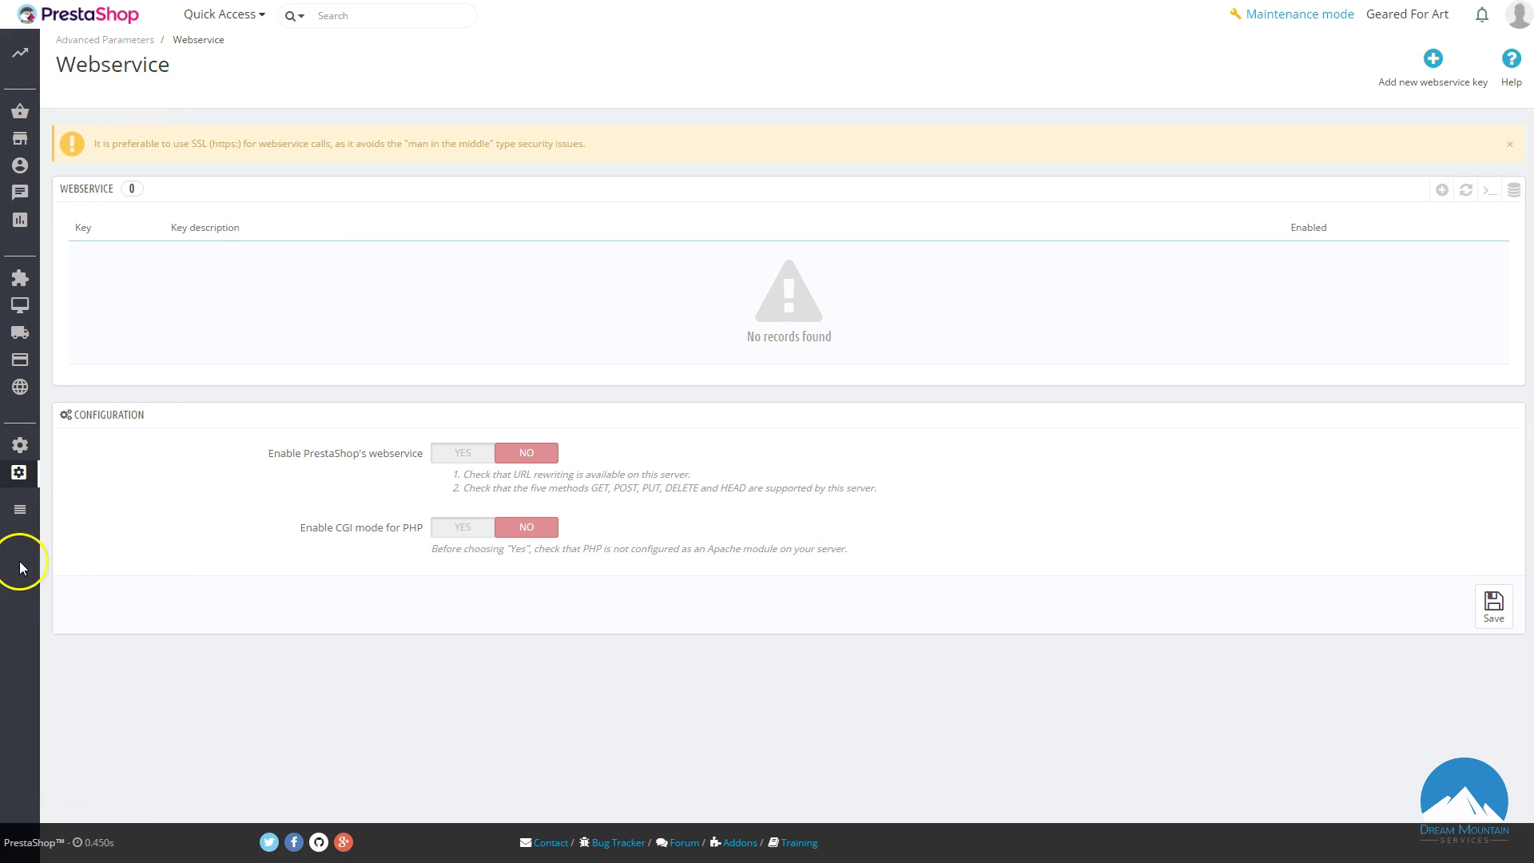
{"action": "left_click", "coordinate": [20, 515]}
{"action": "mouse_move", "coordinate": [68, 385]}
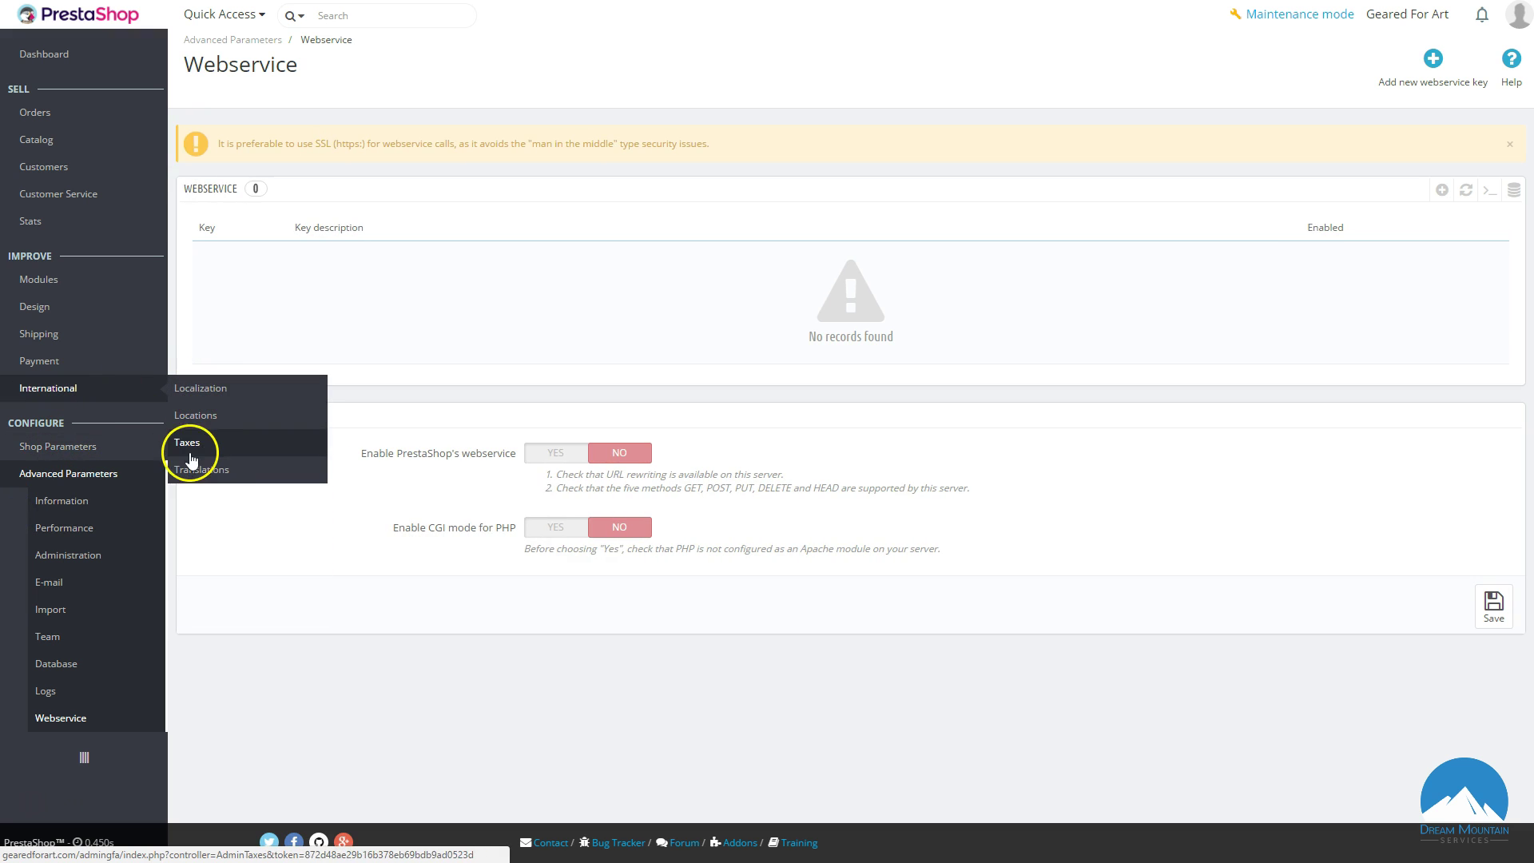
{"action": "left_click", "coordinate": [190, 447]}
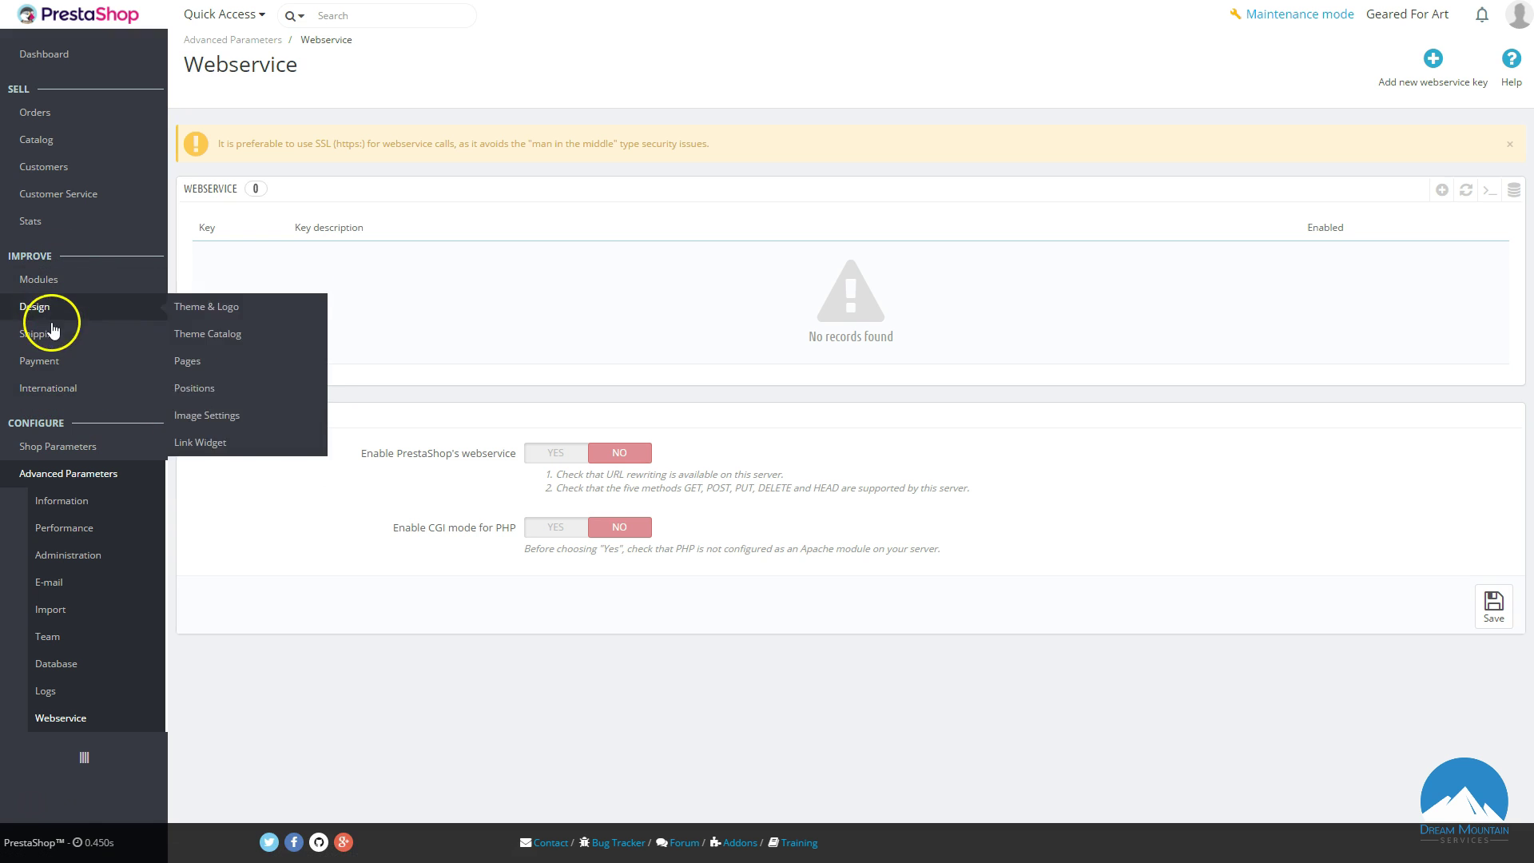
{"action": "mouse_move", "coordinate": [50, 351]}
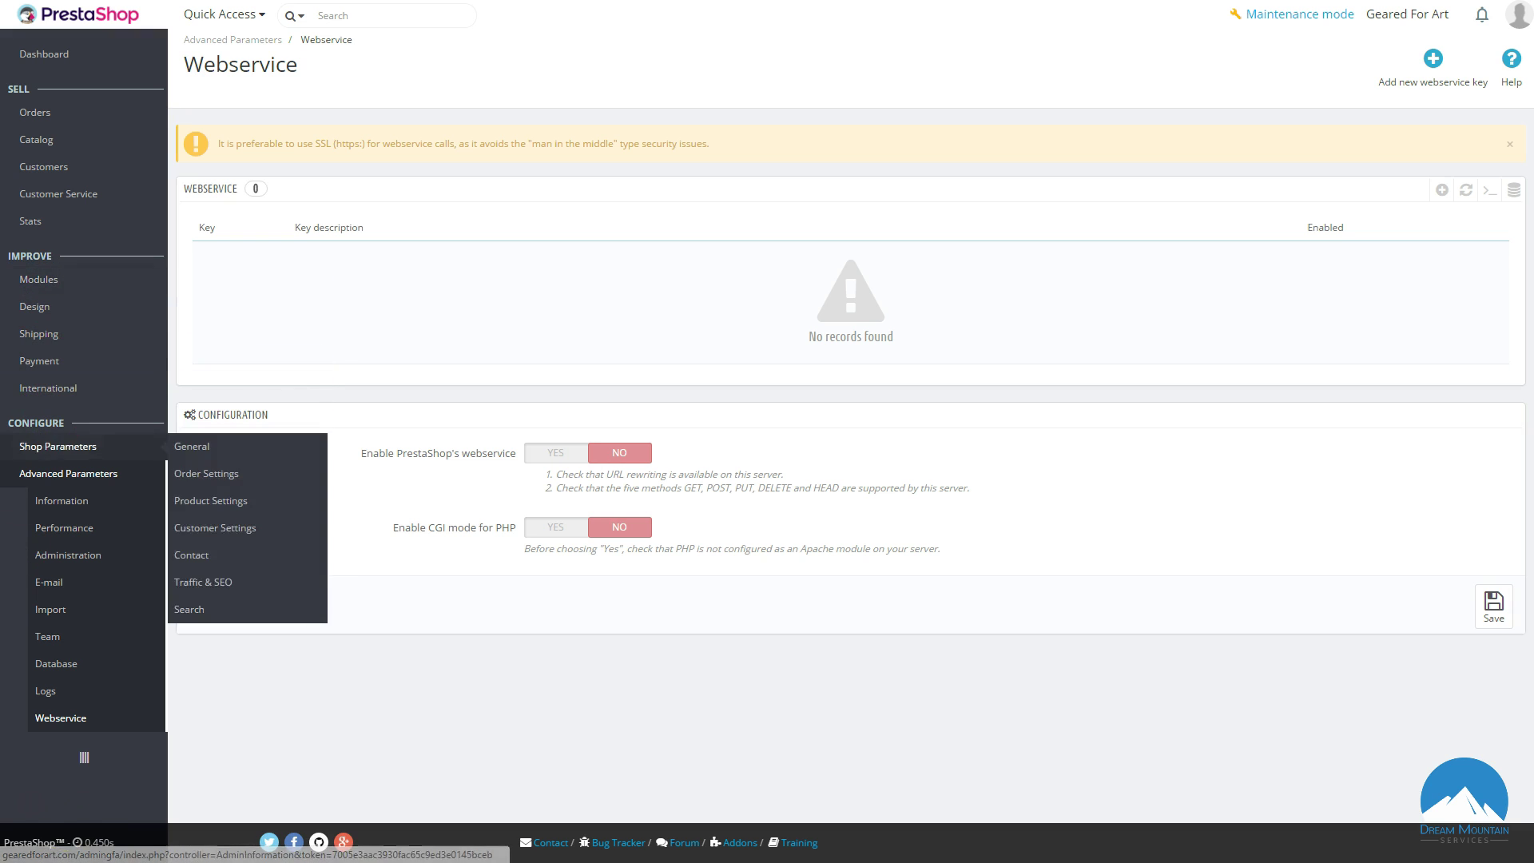